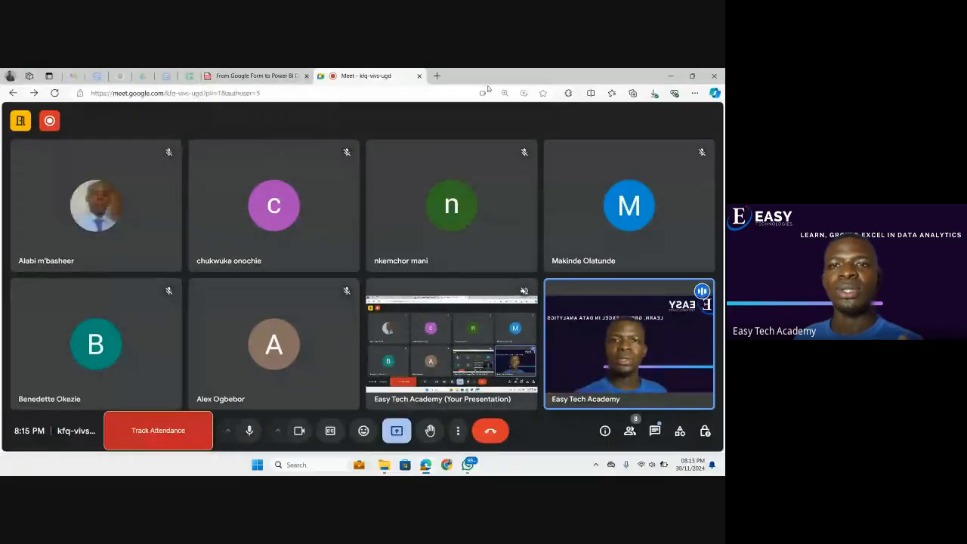
# Step: Search the web for Google Forms in a new browser tab
pyautogui.hotkey('ctrl', 't')
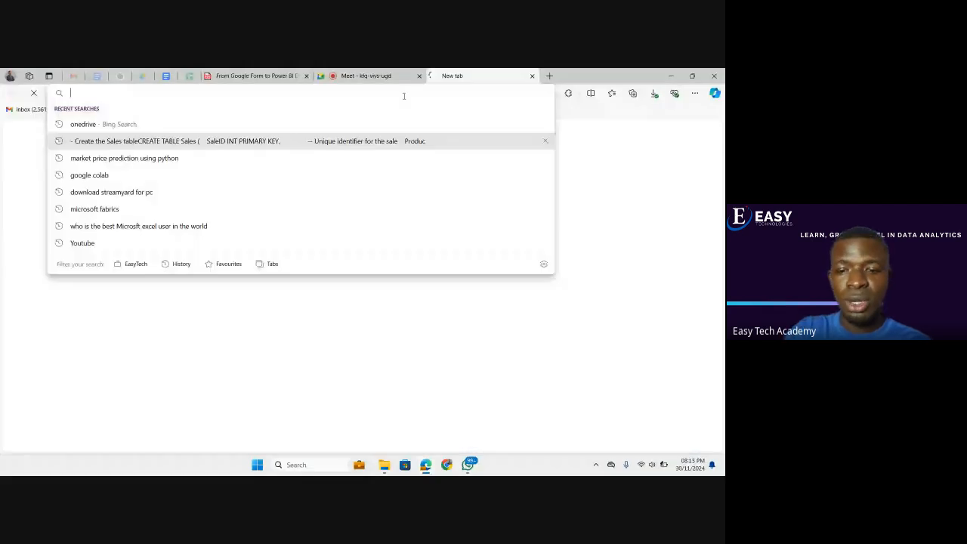
pyautogui.write('googlw')
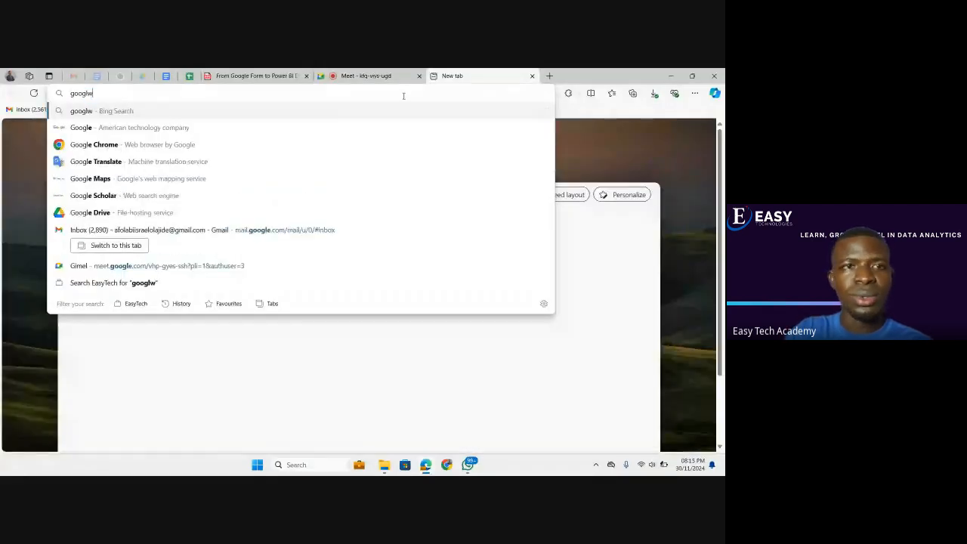
pyautogui.press('BackSpace')
pyautogui.press('BackSpace')
pyautogui.write('e form')
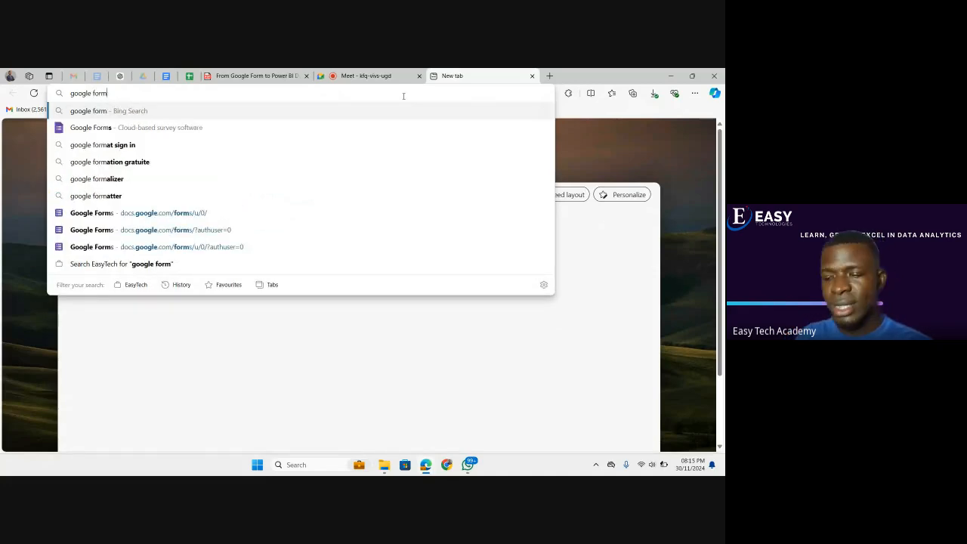
pyautogui.press('Down')
pyautogui.press('Return')
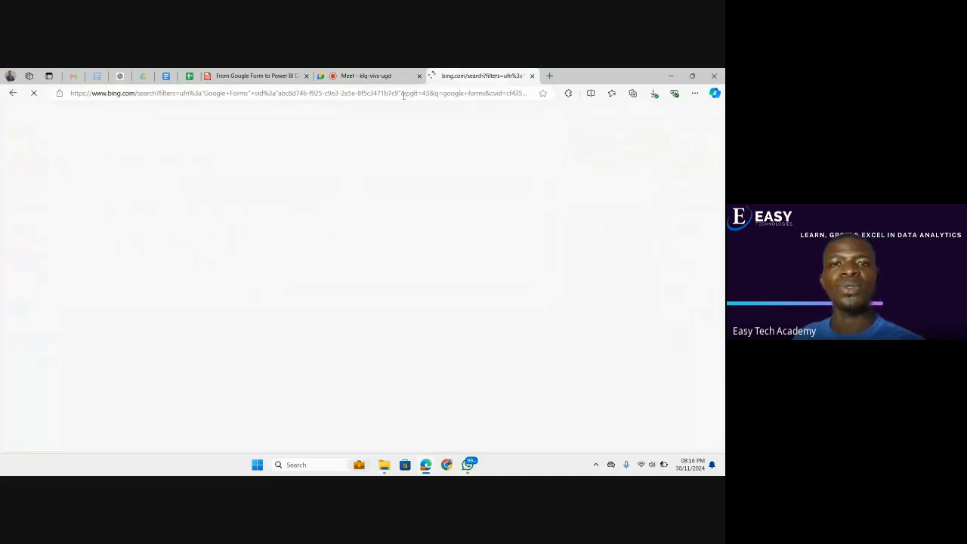
# Step: Return to the Google Meet call and turn off the camera
pyautogui.click(393, 75)
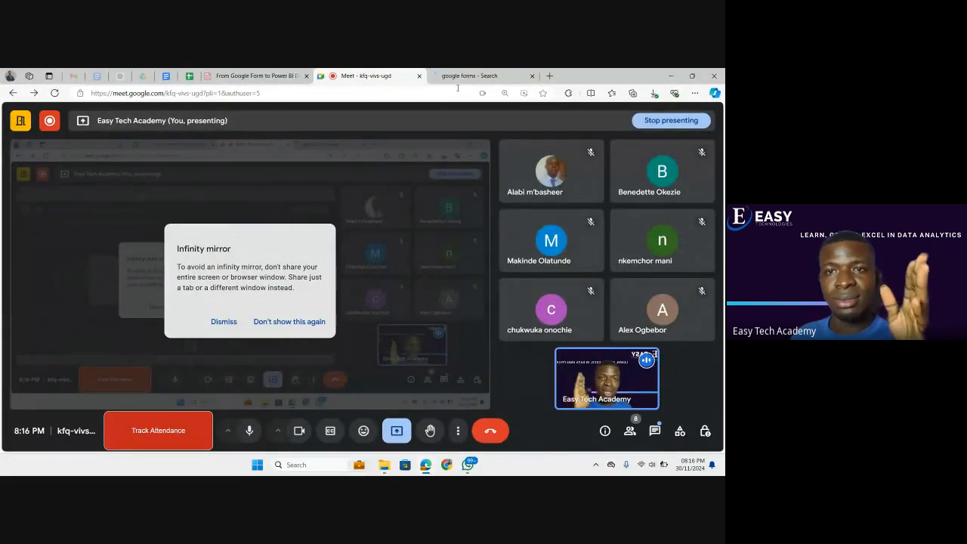
pyautogui.moveTo(484, 86)
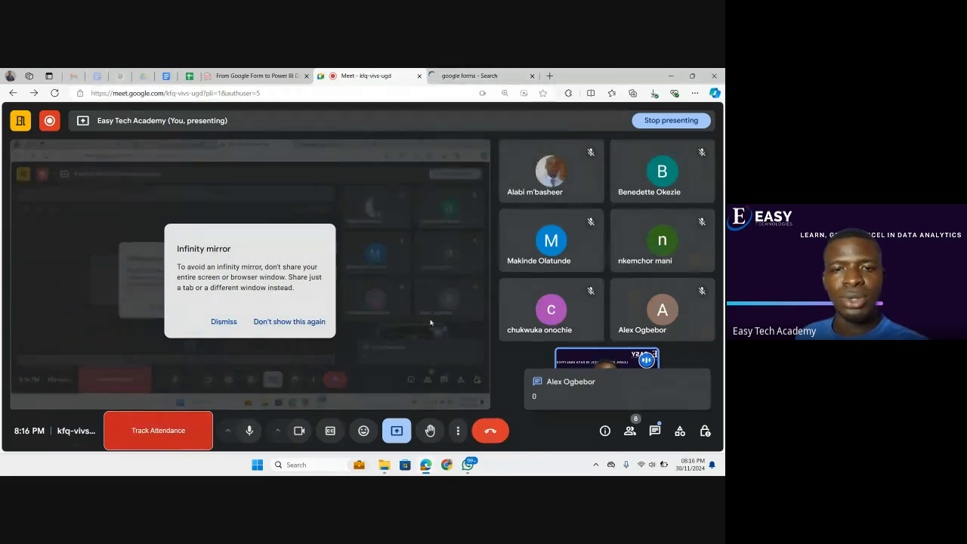
pyautogui.click(300, 436)
pyautogui.click(300, 437)
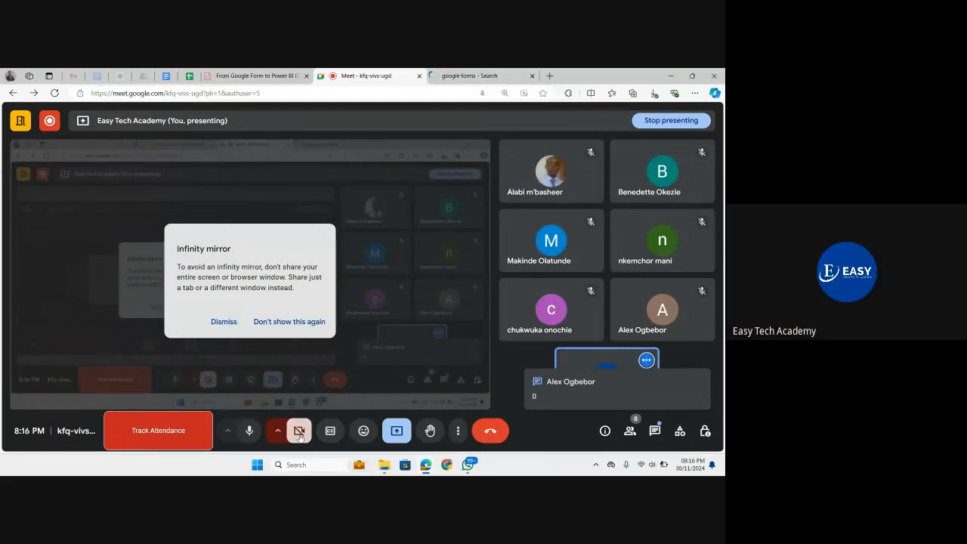
# Step: Open the Google Forms website from the search results and go to the Forms home page
pyautogui.click(497, 73)
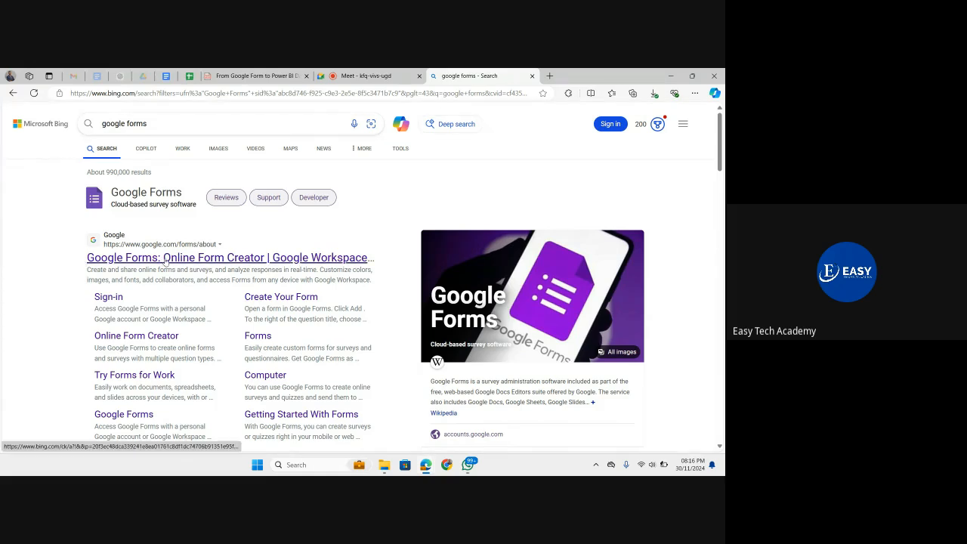
pyautogui.click(195, 266)
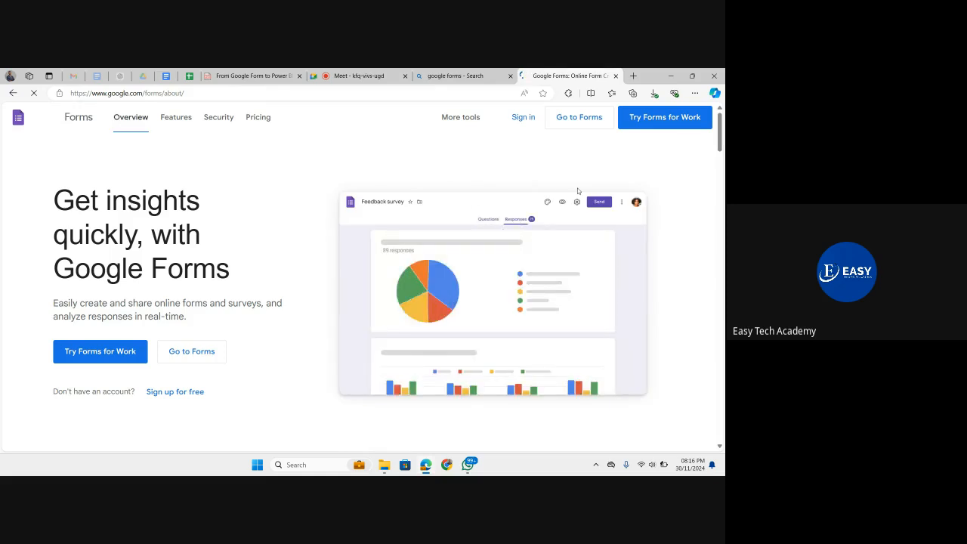
pyautogui.click(70, 121)
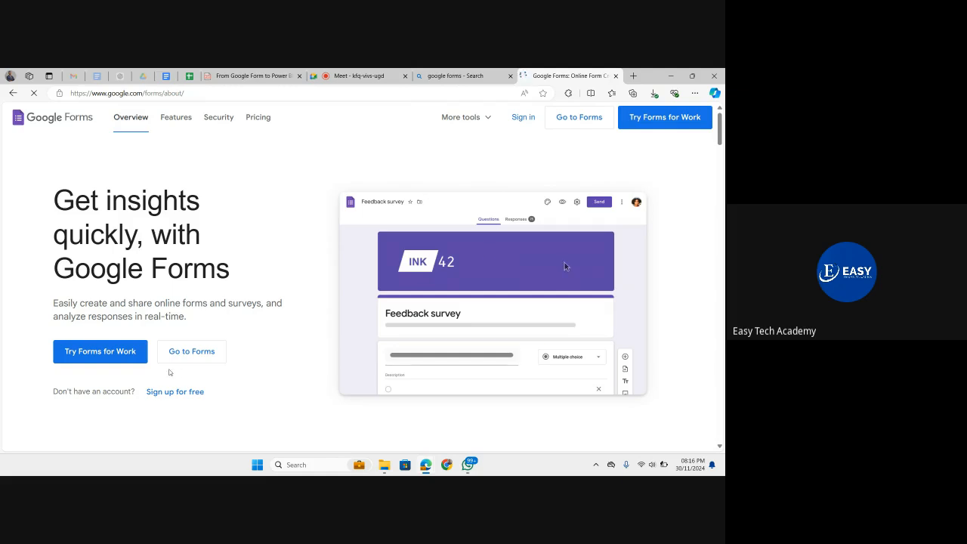
pyautogui.scroll(-3, 204, 365)
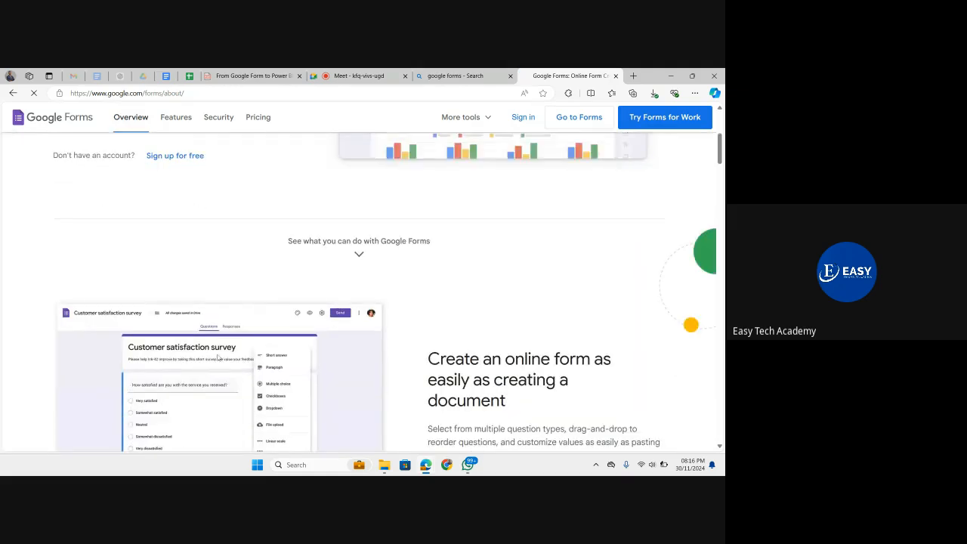
pyautogui.scroll(3, 270, 341)
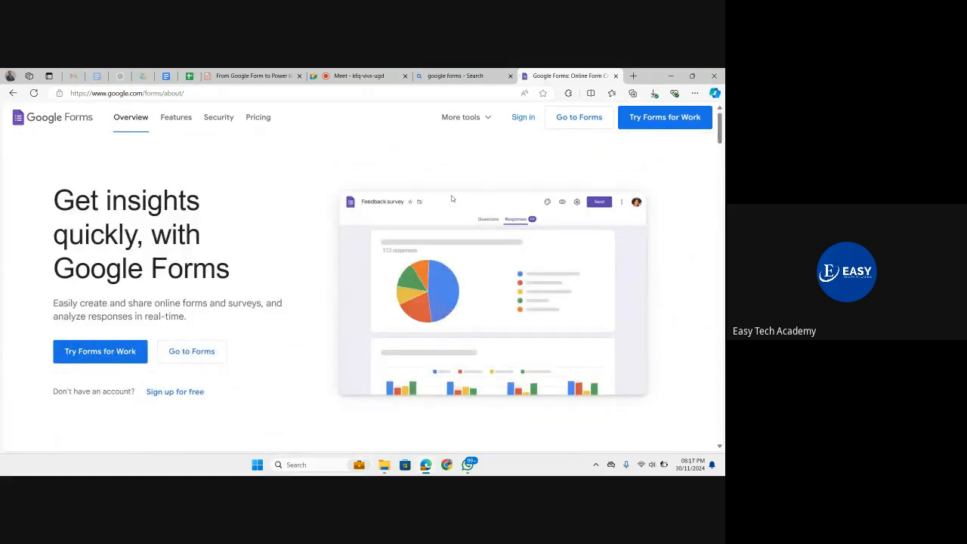
pyautogui.click(601, 121)
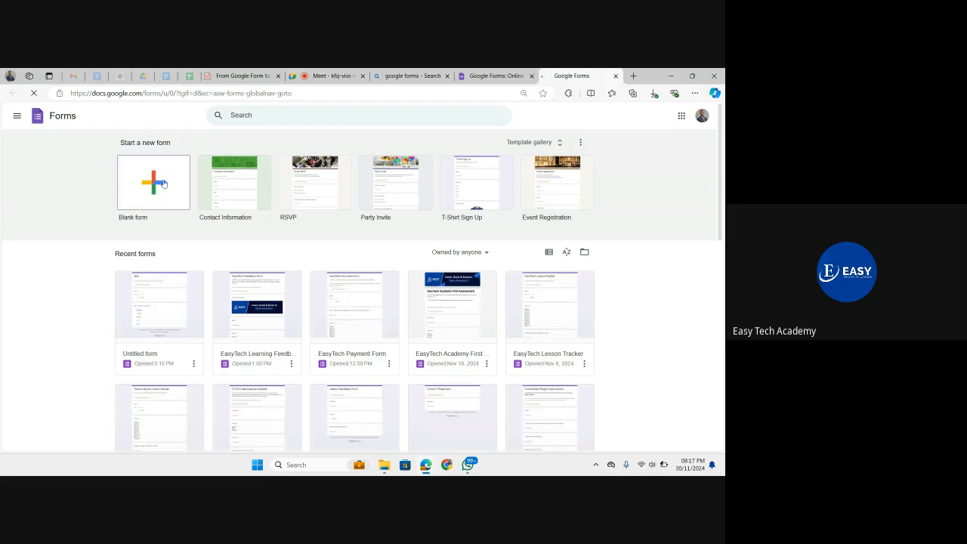
# Step: Create a blank form and title it "EasyTravels"
pyautogui.click(157, 189)
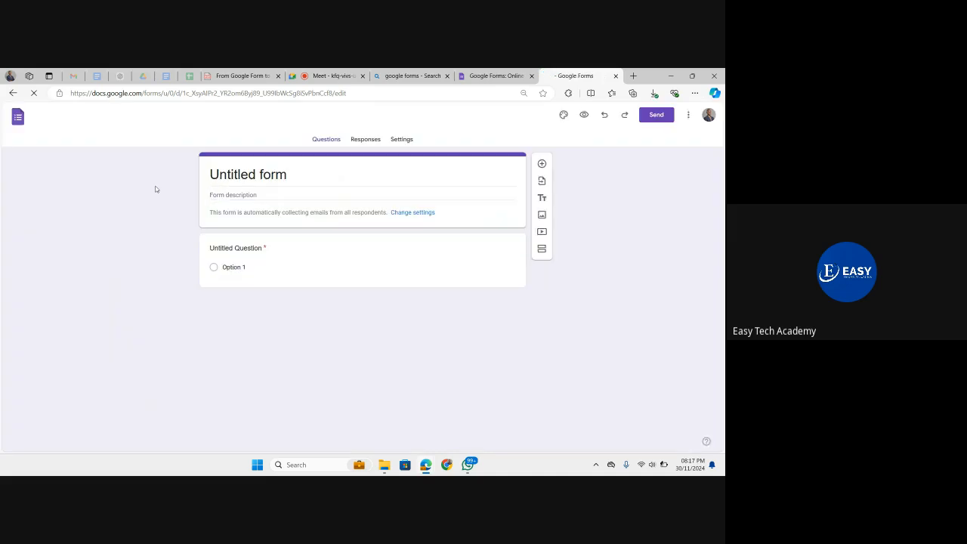
pyautogui.tripleClick(272, 176)
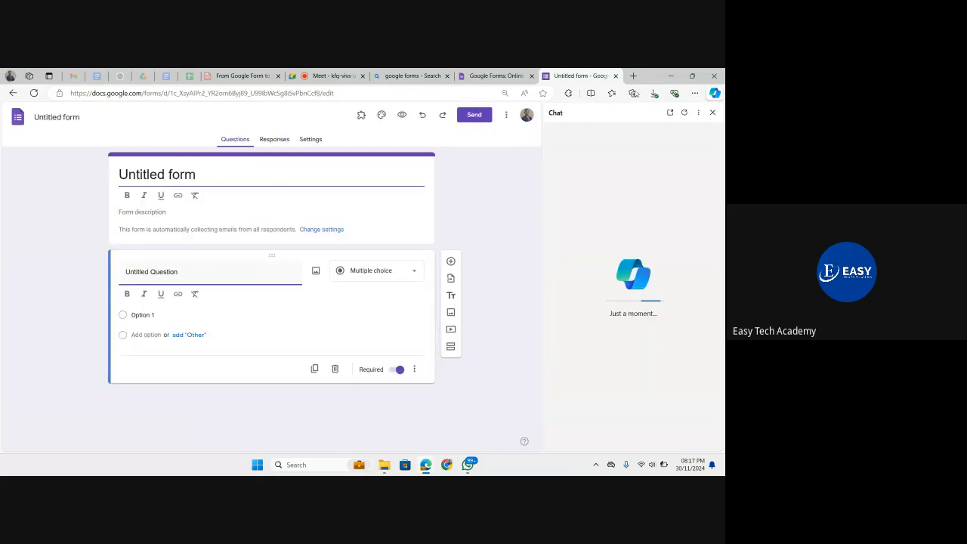
pyautogui.click(712, 113)
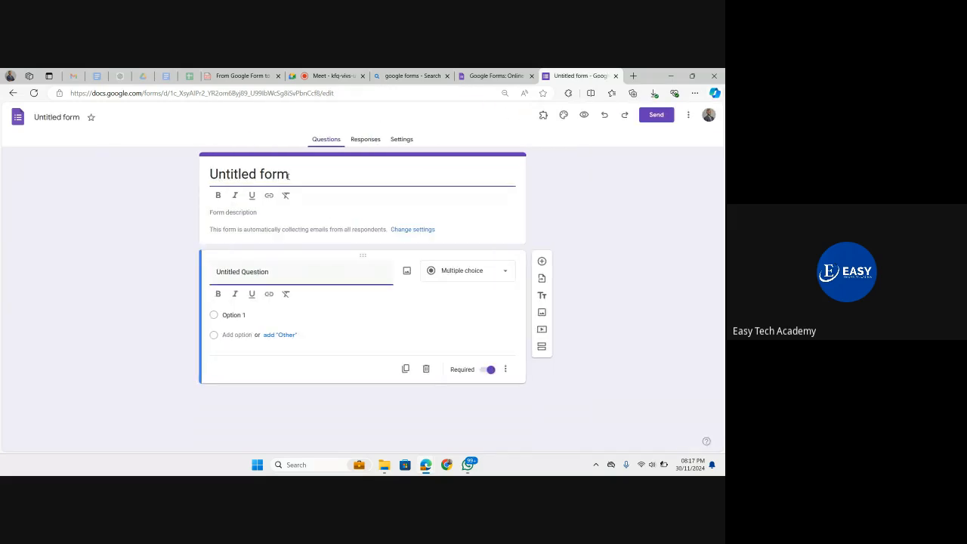
pyautogui.moveTo(288, 175); pyautogui.dragTo(194, 181)
pyautogui.write('Eas')
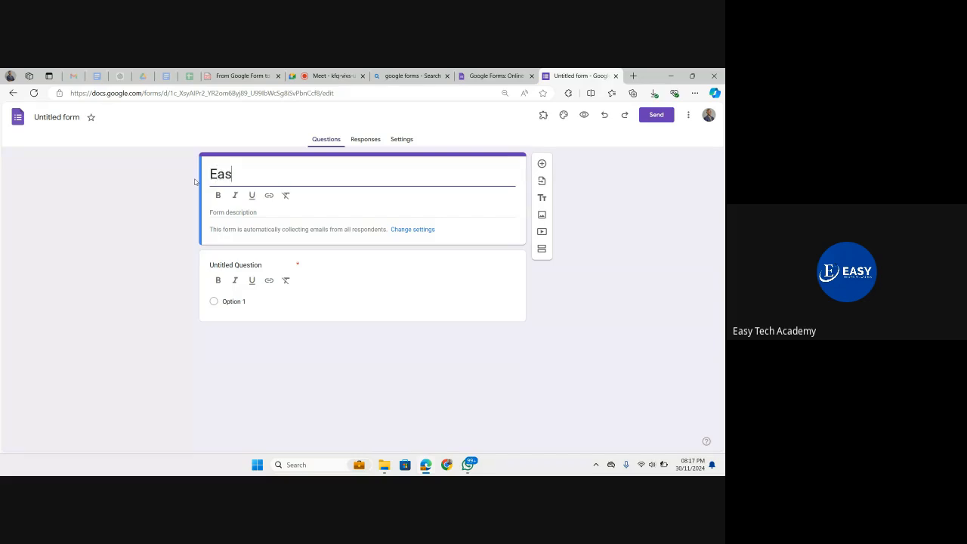
pyautogui.write('yTe')
pyautogui.press('BackSpace')
pyautogui.write('ravels')
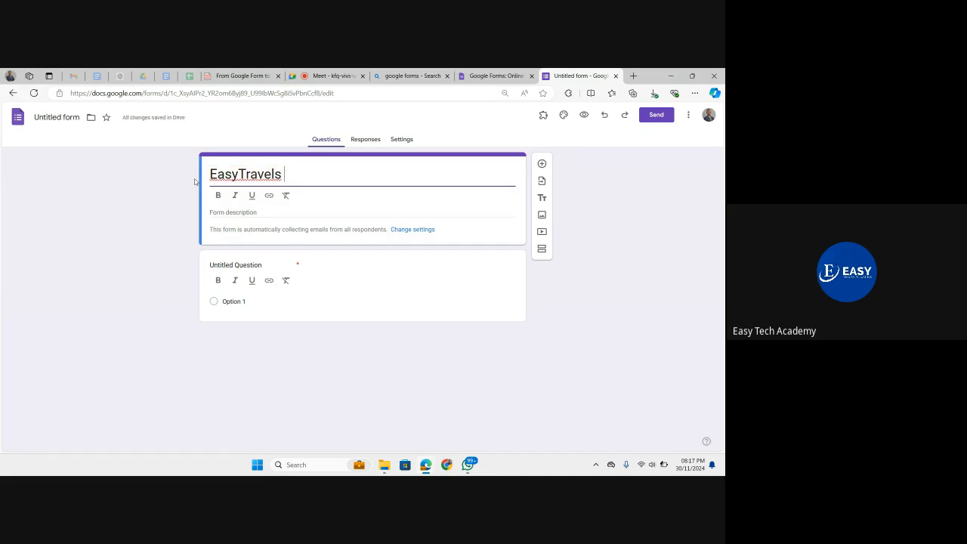
pyautogui.press('BackSpace')
# Step: Name the first multiple-choice question "Gender" and give it the options Male and Female
pyautogui.click(250, 269)
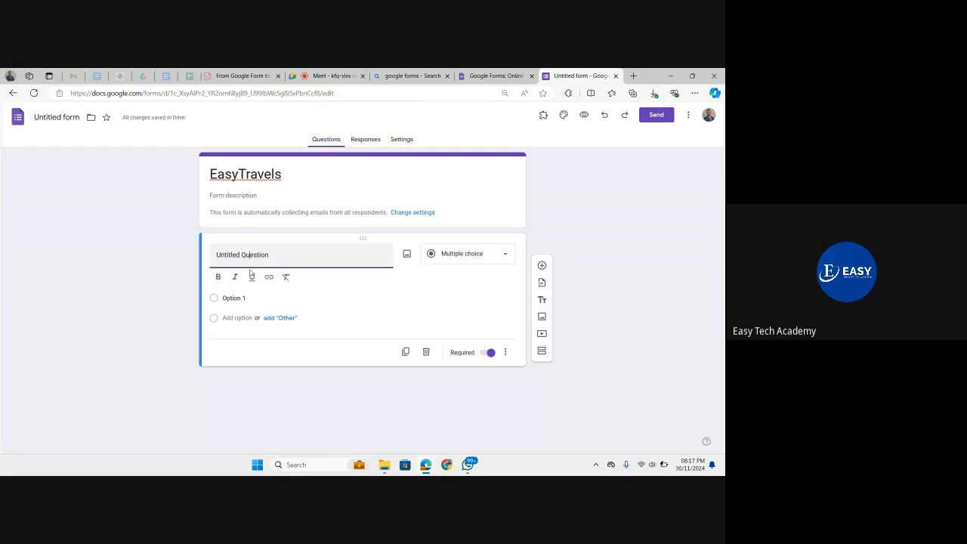
pyautogui.tripleClick(255, 260)
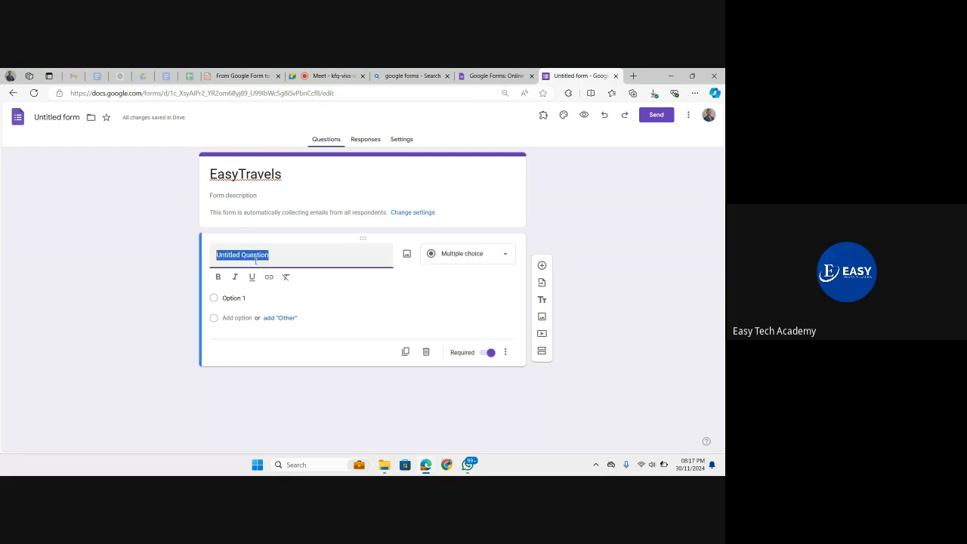
pyautogui.write('Gender')
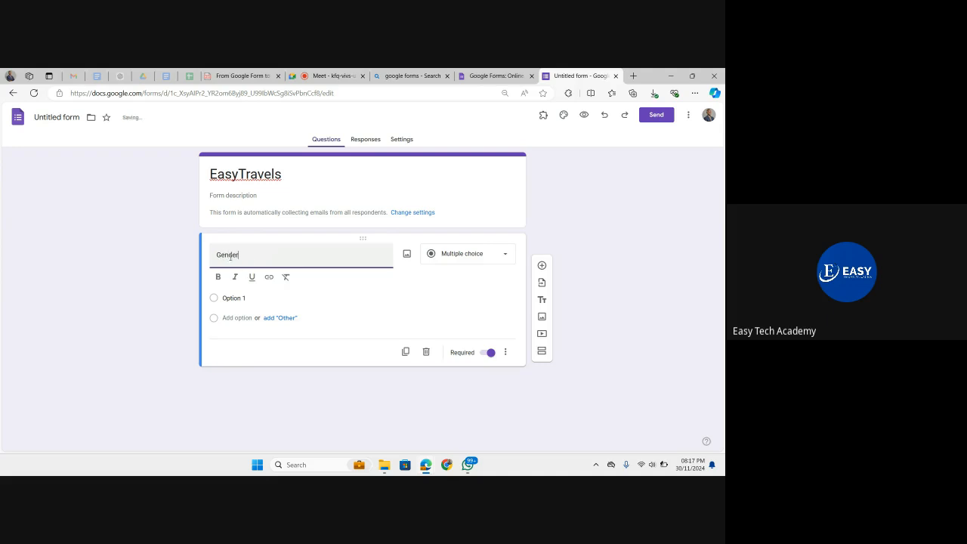
pyautogui.click(239, 299)
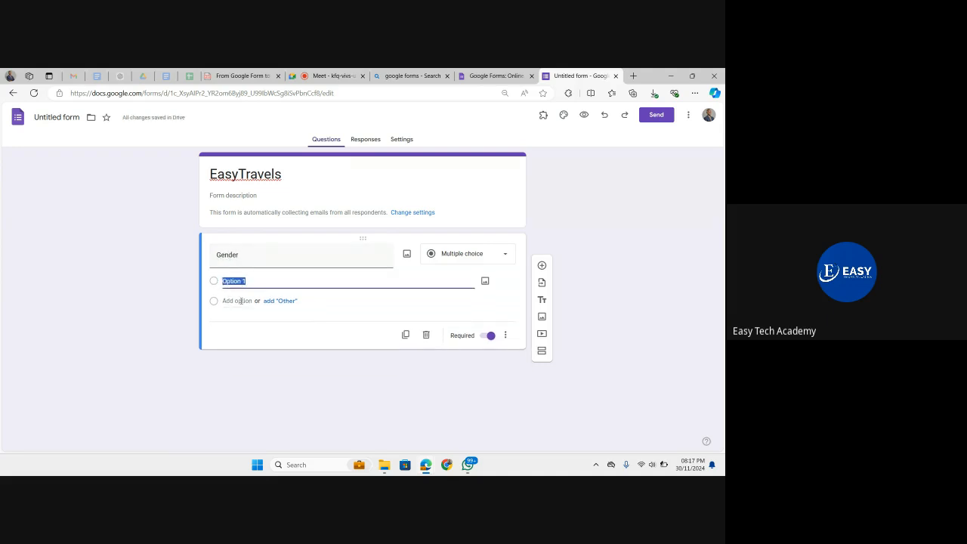
pyautogui.write('Male')
pyautogui.click(237, 318)
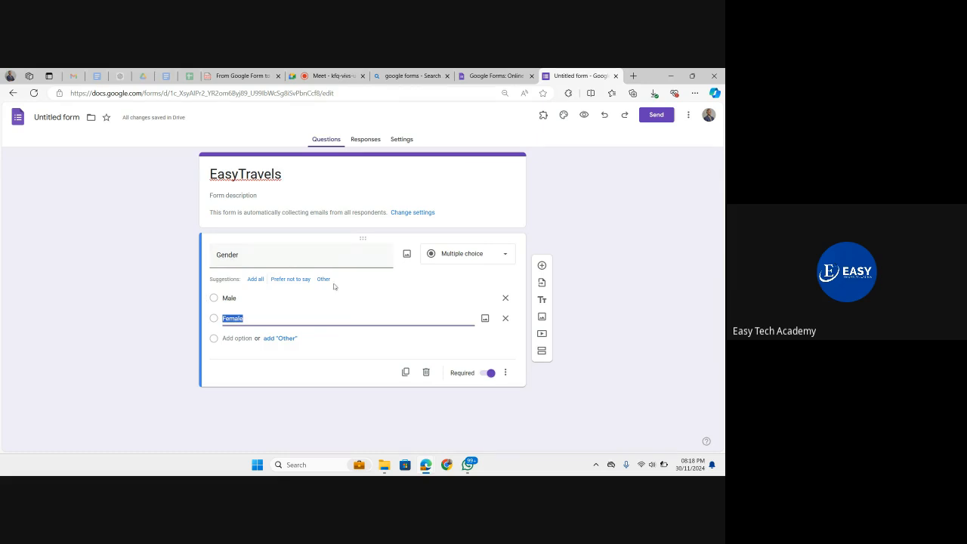
# Step: Add a second question reading "Where would you love to travel to for vacation?"
pyautogui.click(541, 265)
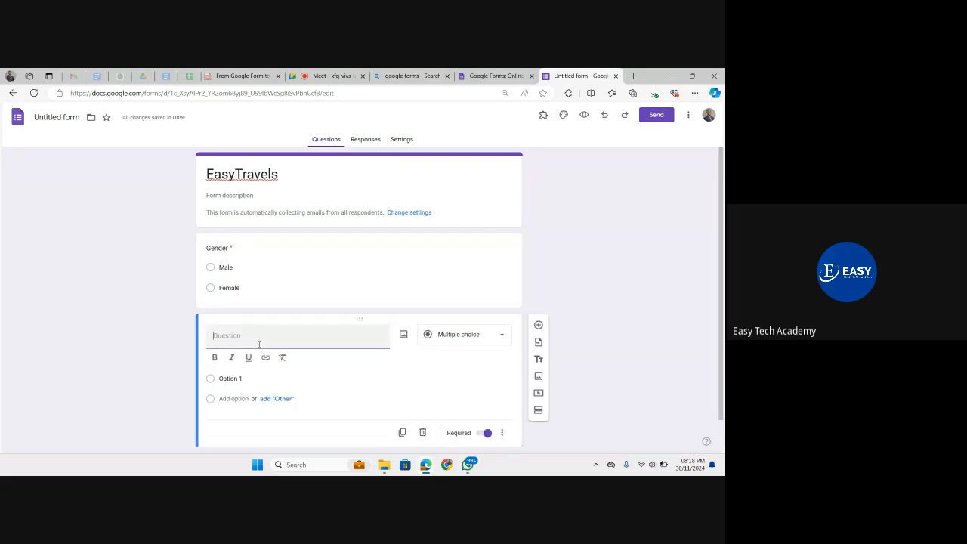
pyautogui.write('Where would you love to tra')
pyautogui.write('vel to for vacation?')
pyautogui.hotkey('ctrl', 'a')
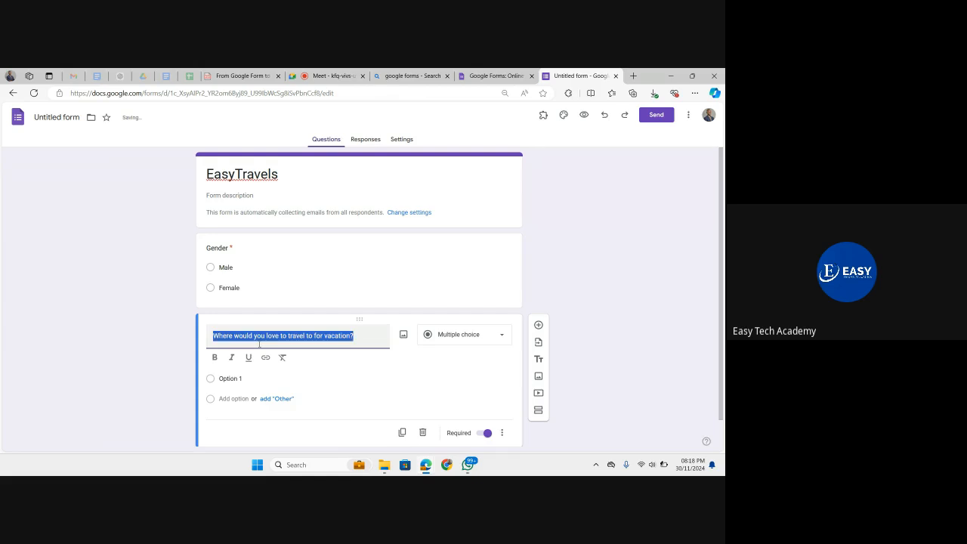
pyautogui.press('Right')
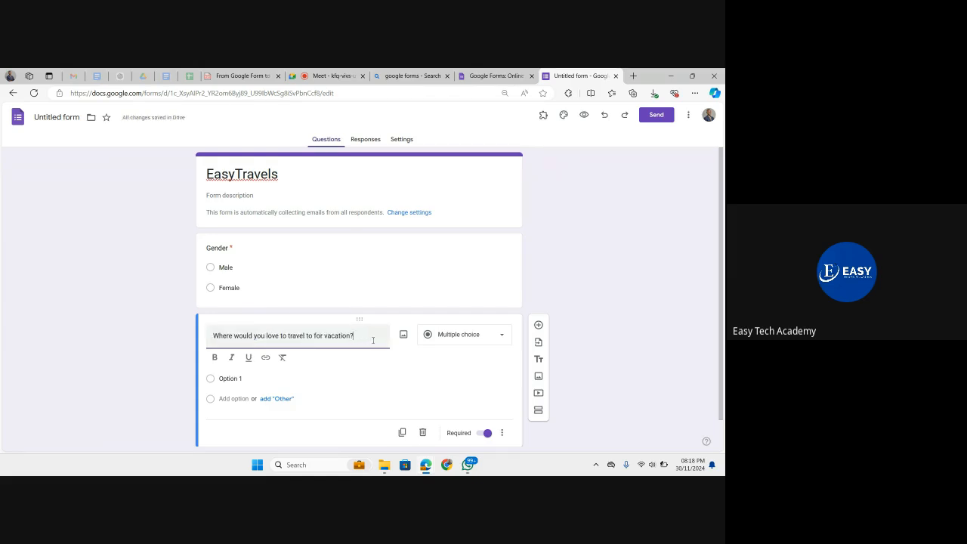
# Step: Enter Dubai and Paris as the first two answer options of the vacation question
pyautogui.click(265, 378)
pyautogui.write('Dubai')
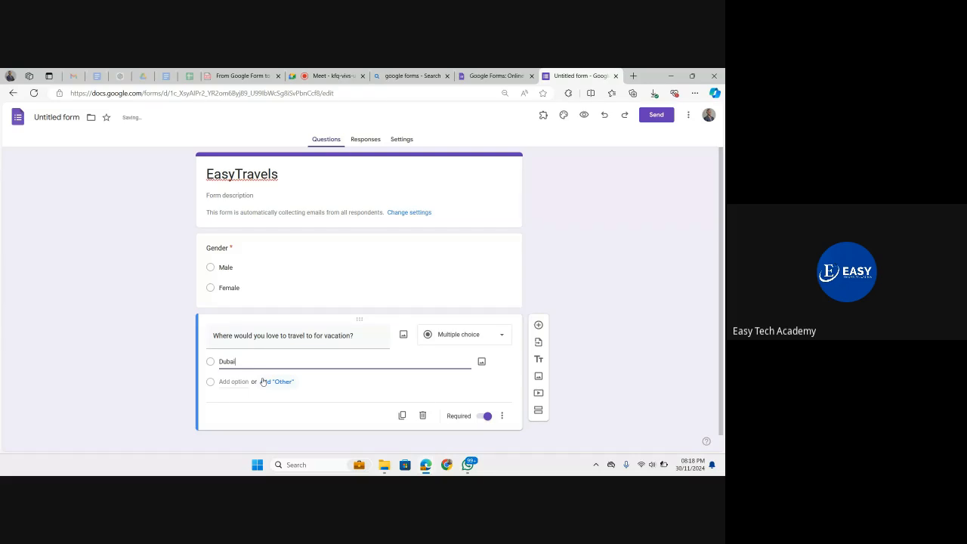
pyautogui.press('Tab')
pyautogui.press('Tab')
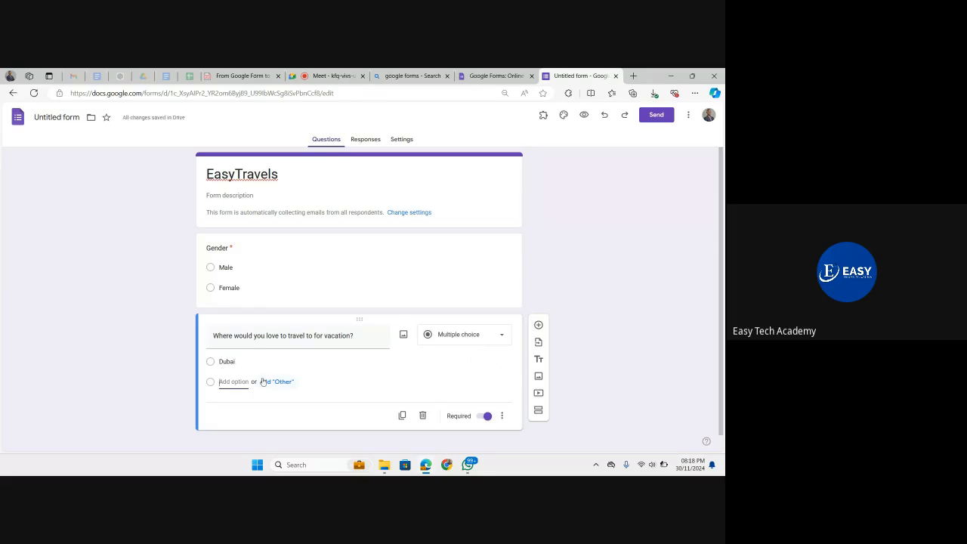
pyautogui.write('Paris')
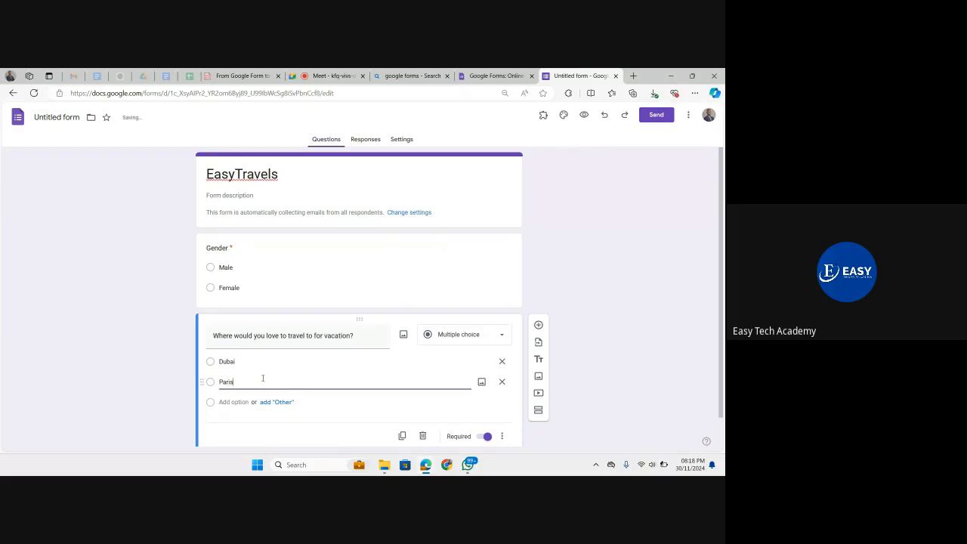
# Step: Add New York City and Tokyo as further answer options to the vacation question
pyautogui.press('Return')
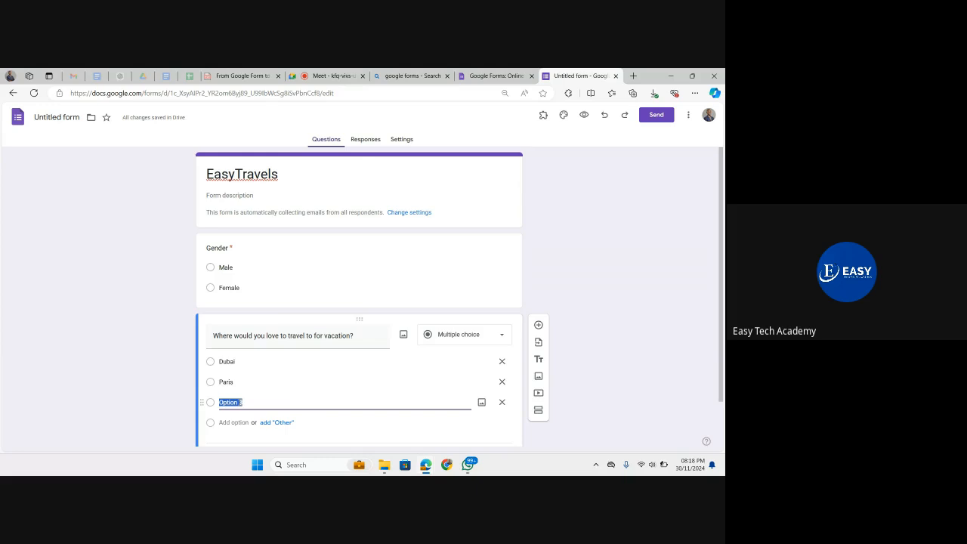
pyautogui.write('New York City')
pyautogui.press('Tab')
pyautogui.press('Tab')
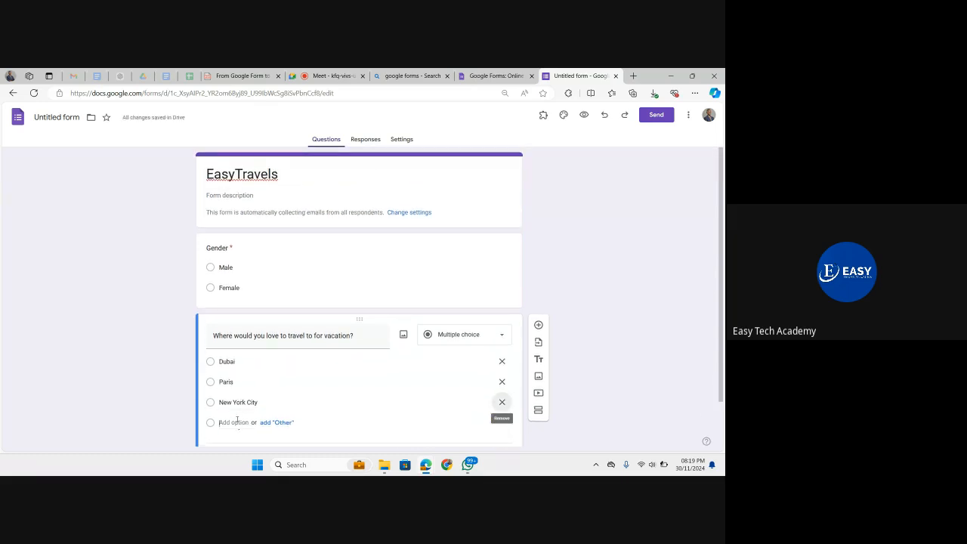
pyautogui.click(237, 423)
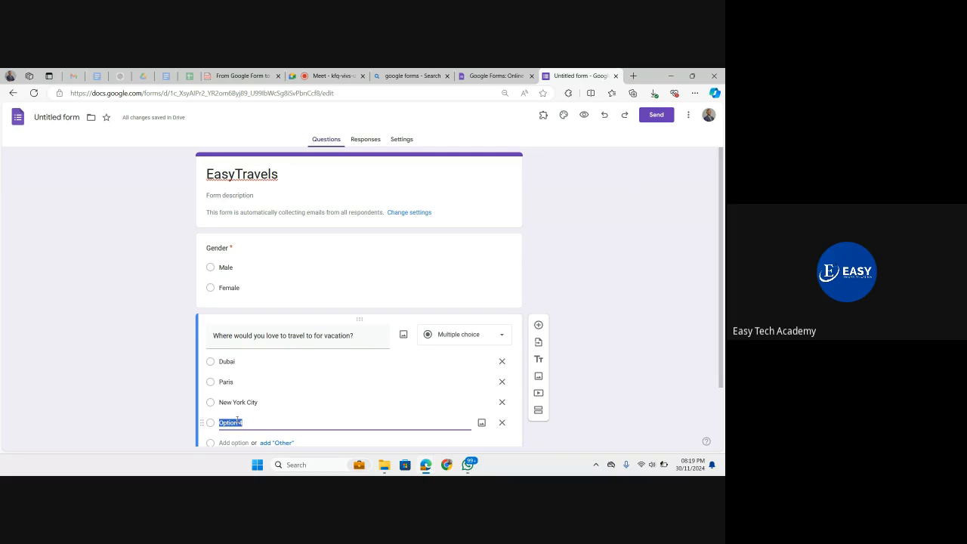
pyautogui.write('Tokyo')
pyautogui.scroll(-1, 286, 324)
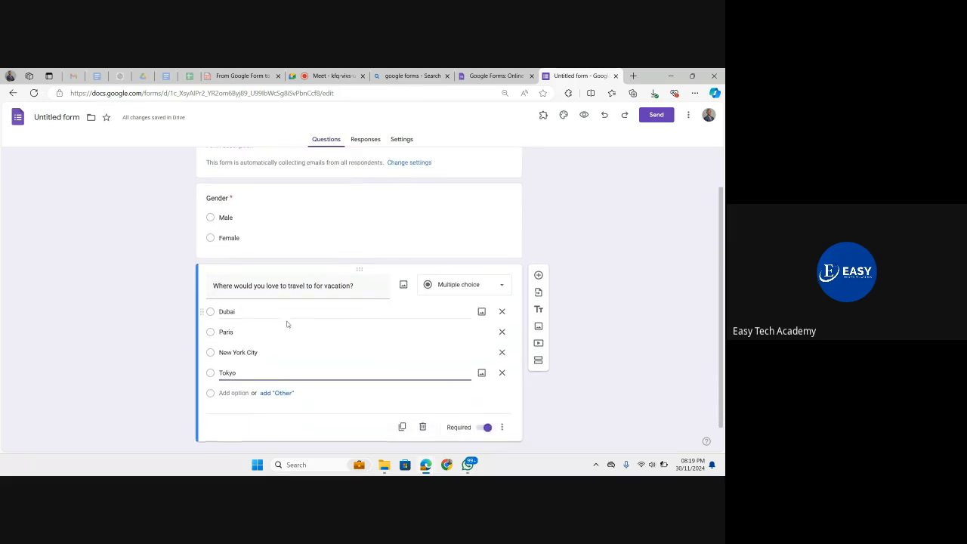
pyautogui.scroll(-1, 286, 324)
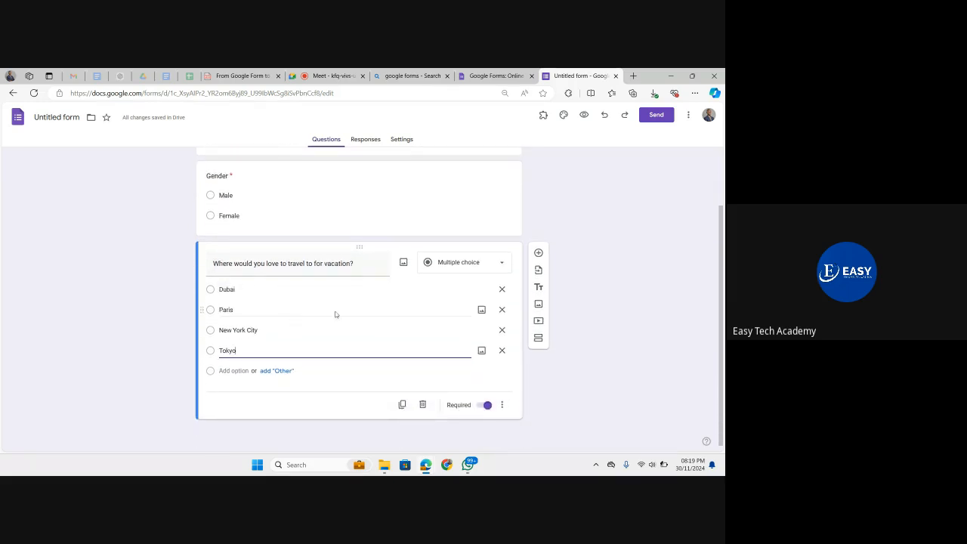
# Step: Add a third multiple-choice question reading "Your Favourite meal"
pyautogui.click(539, 254)
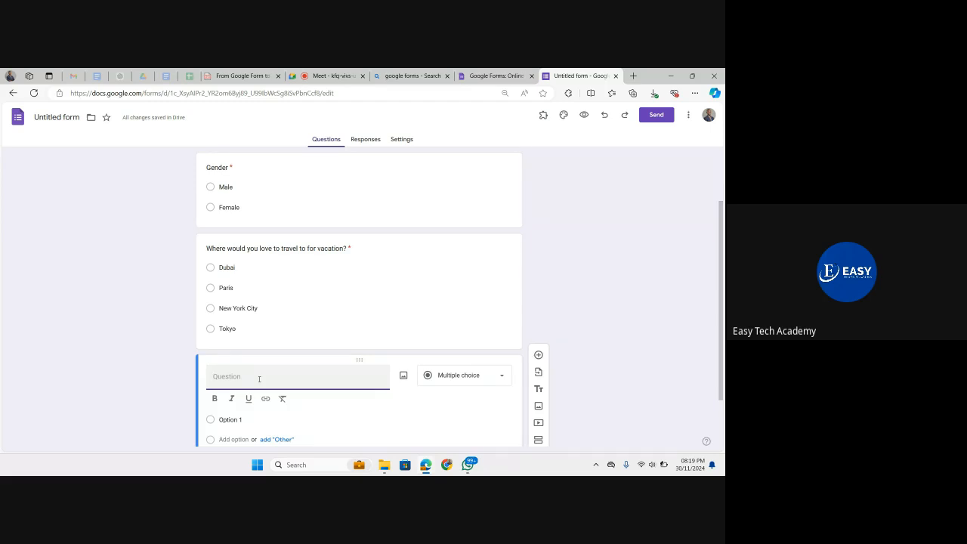
pyautogui.write('Your Favouru')
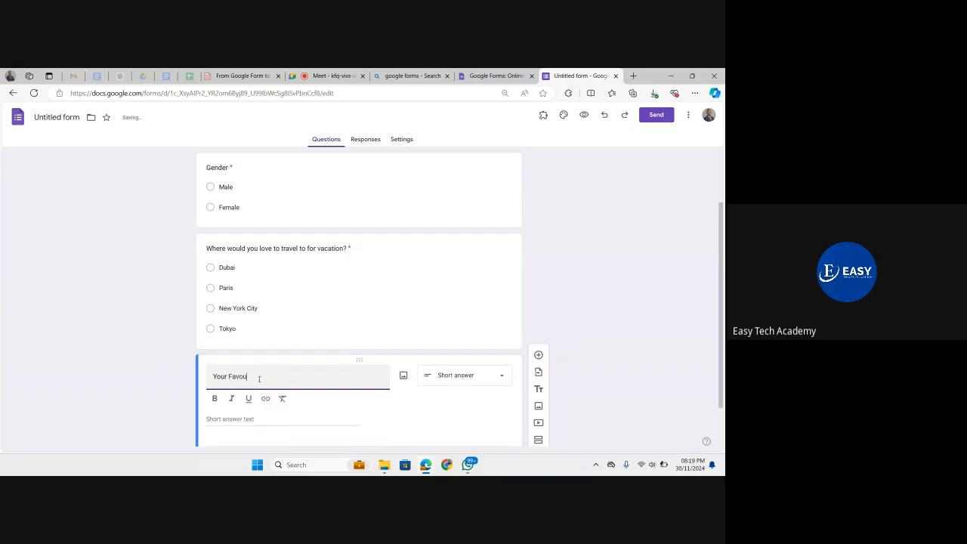
pyautogui.press('BackSpace')
pyautogui.write('ite maea')
pyautogui.press('BackSpace')
pyautogui.press('BackSpace')
pyautogui.write('ea')
pyautogui.press('BackSpace')
pyautogui.press('BackSpace')
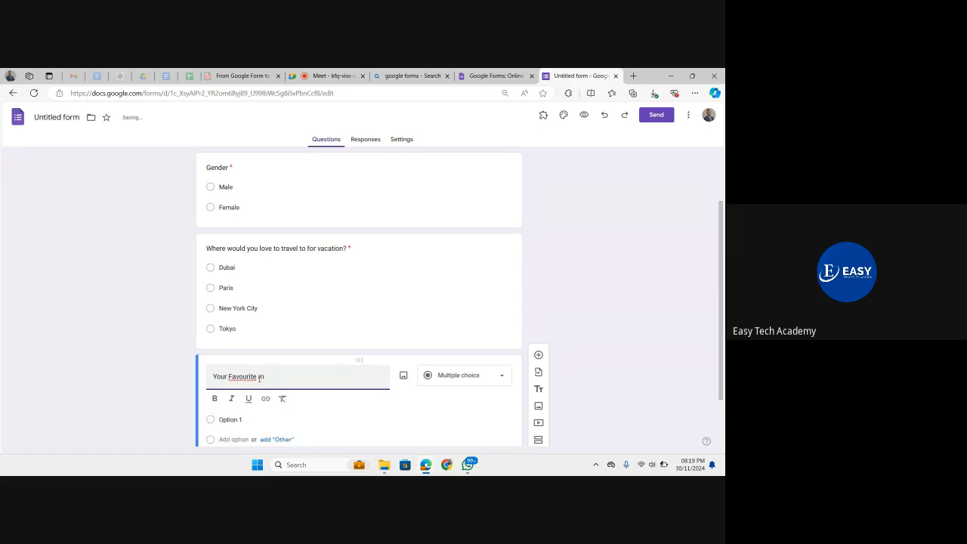
pyautogui.write('eal')
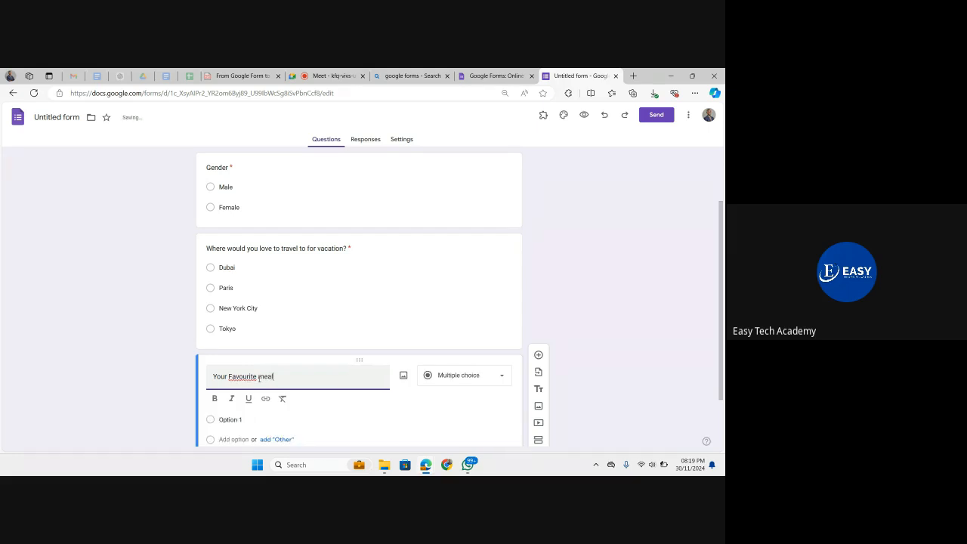
# Step: Enter Shawarma and Pizza as the first two answer options of the favourite meal question
pyautogui.click(241, 419)
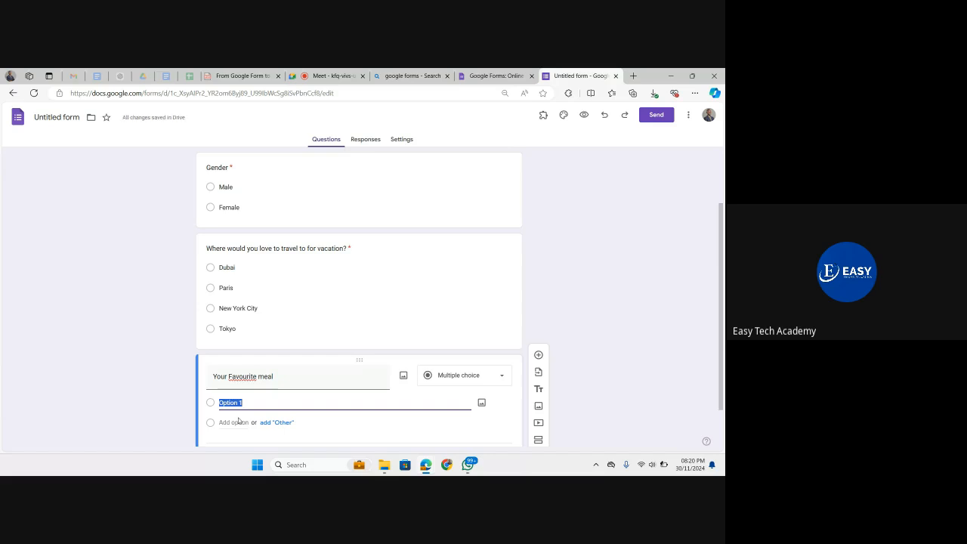
pyautogui.write('Sha')
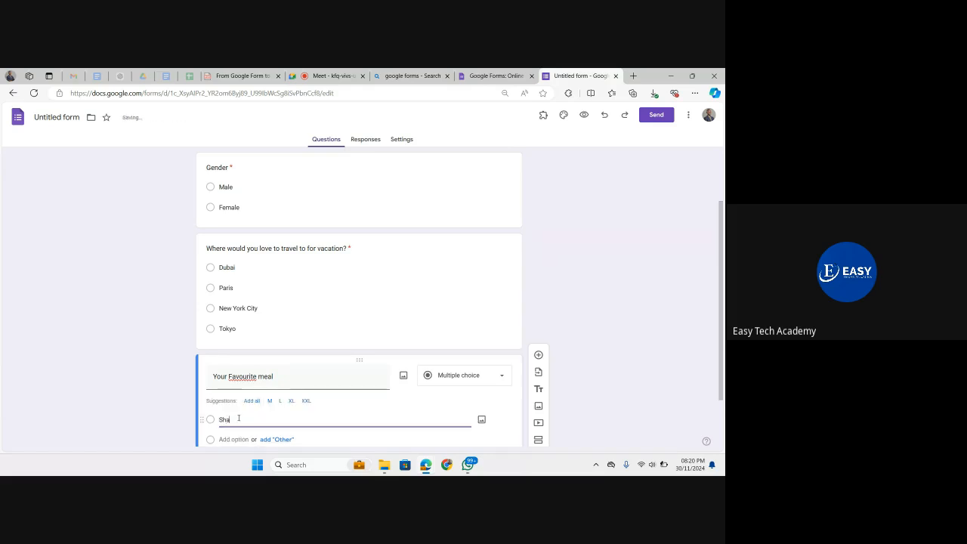
pyautogui.write('warma')
pyautogui.press('Tab')
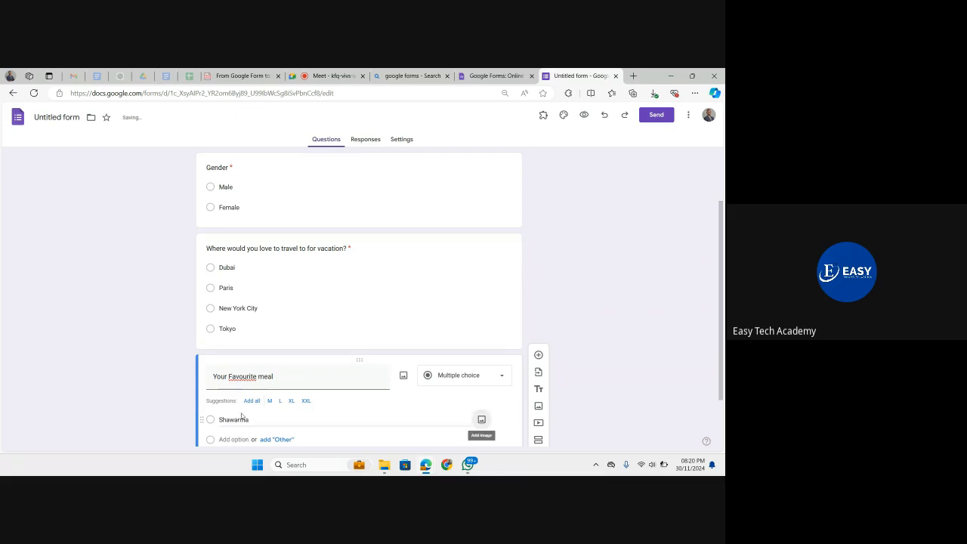
pyautogui.scroll(-1, 242, 415)
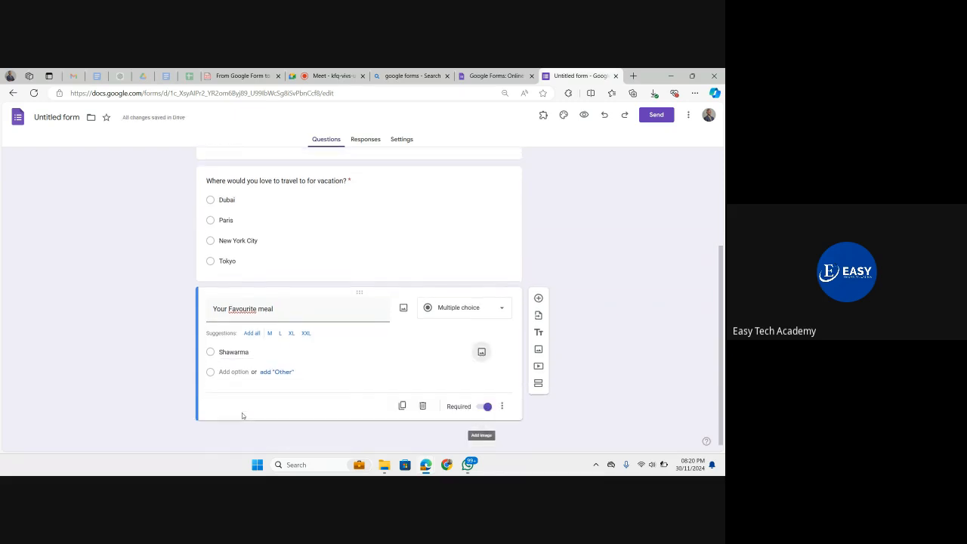
pyautogui.click(230, 371)
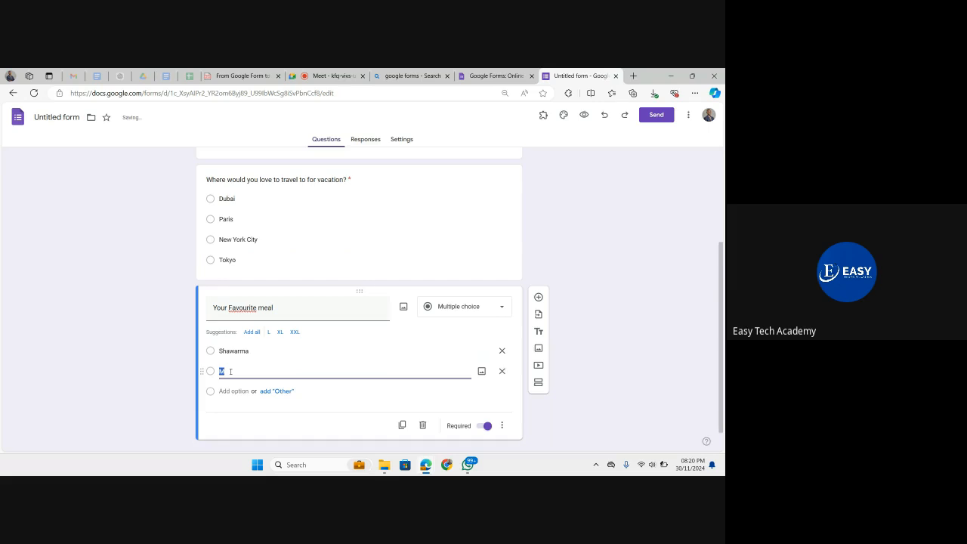
pyautogui.write('Pizza')
pyautogui.press('Tab')
pyautogui.press('Tab')
pyautogui.press('Tab')
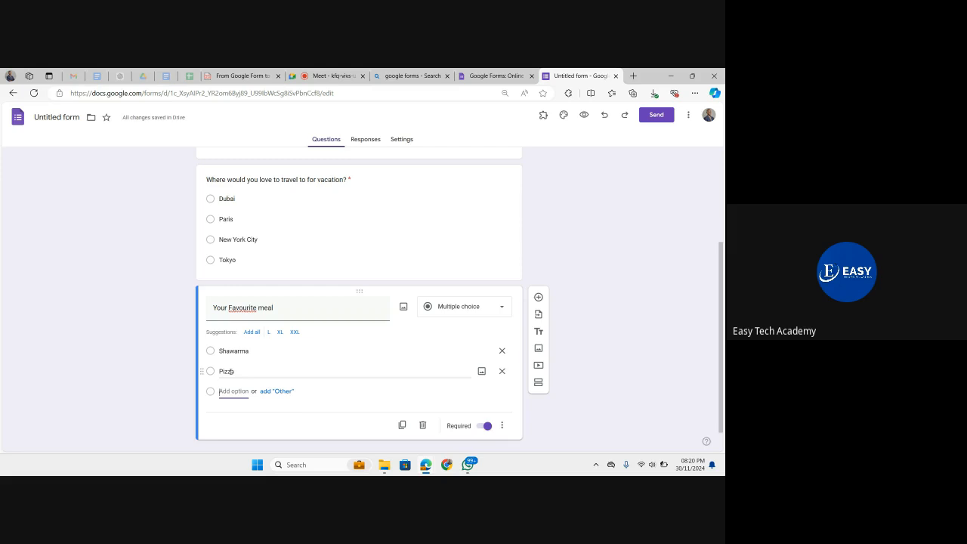
# Step: Add Seafood and Grilled fish as further answer options to the favourite meal question
pyautogui.write('SeaF')
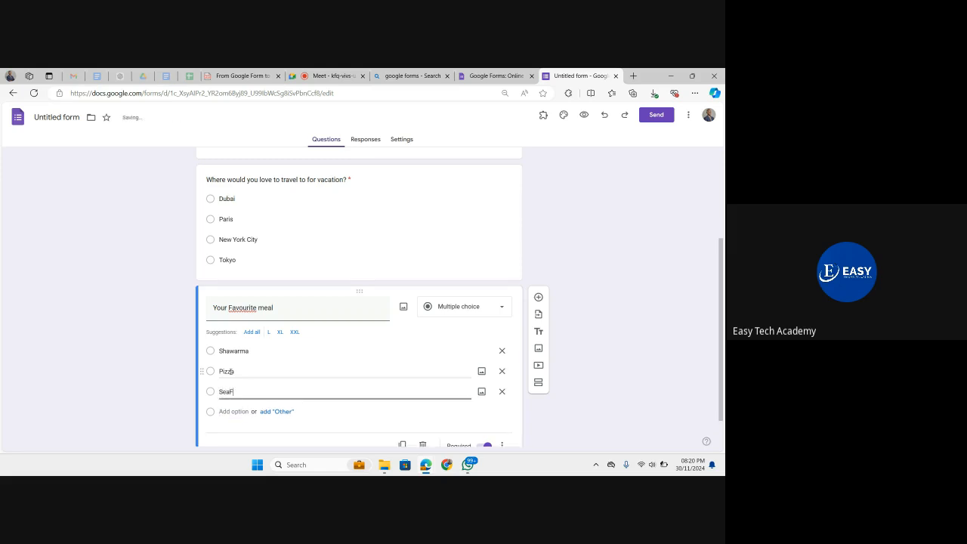
pyautogui.press('BackSpace')
pyautogui.write('food')
pyautogui.press('Tab')
pyautogui.press('Tab')
pyautogui.press('Tab')
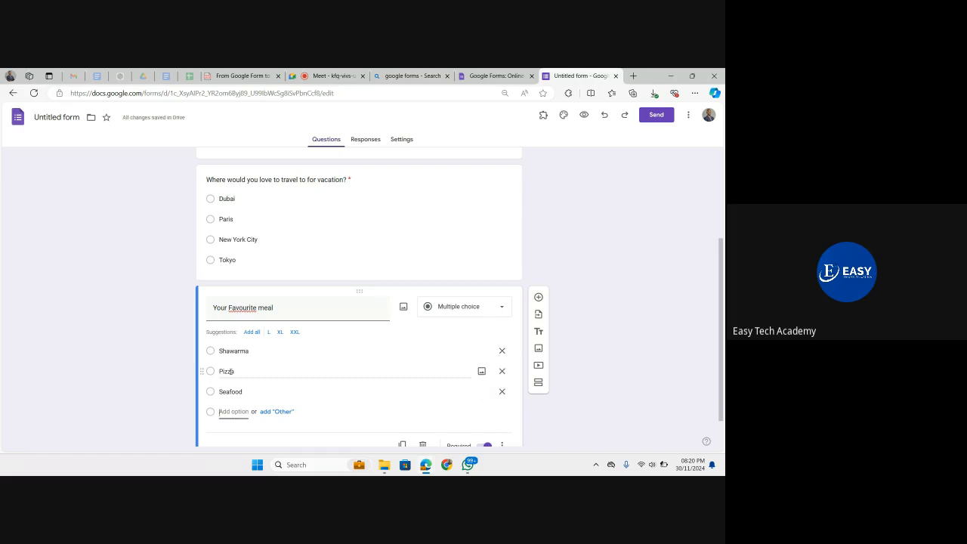
pyautogui.write('Grilled')
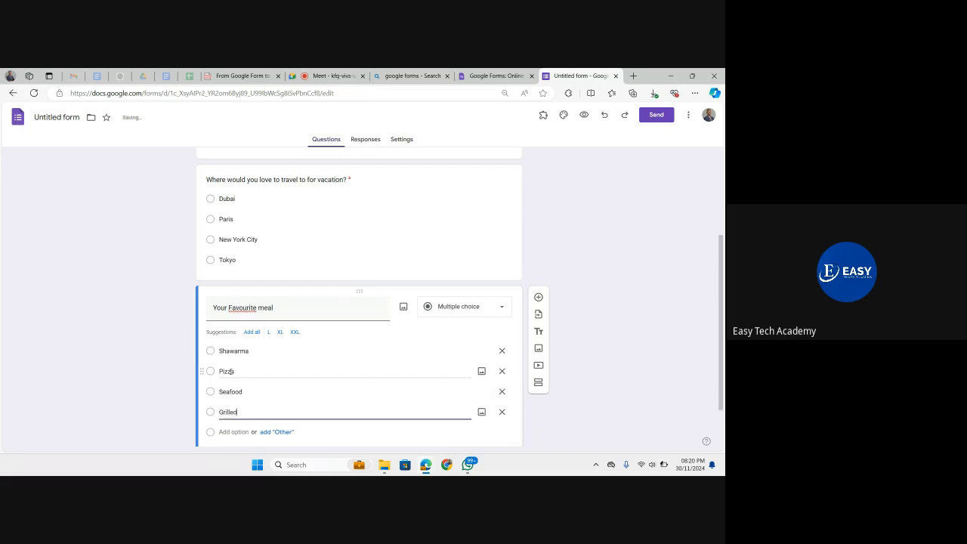
pyautogui.write(' fish')
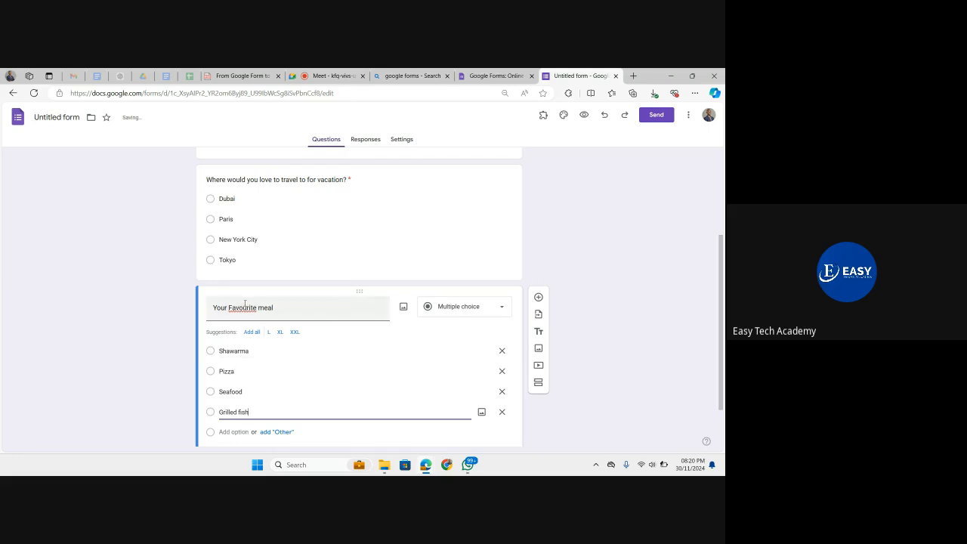
pyautogui.click(245, 306)
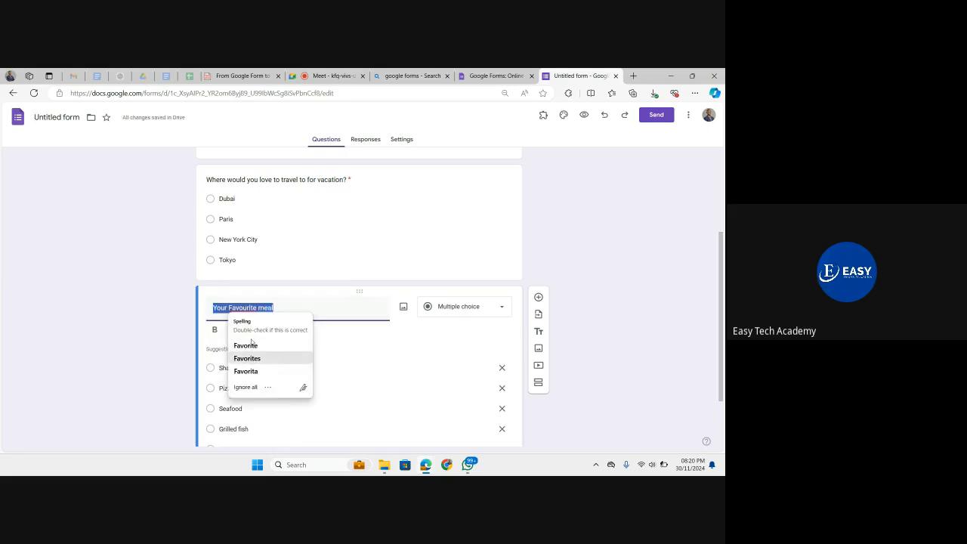
pyautogui.click(297, 304)
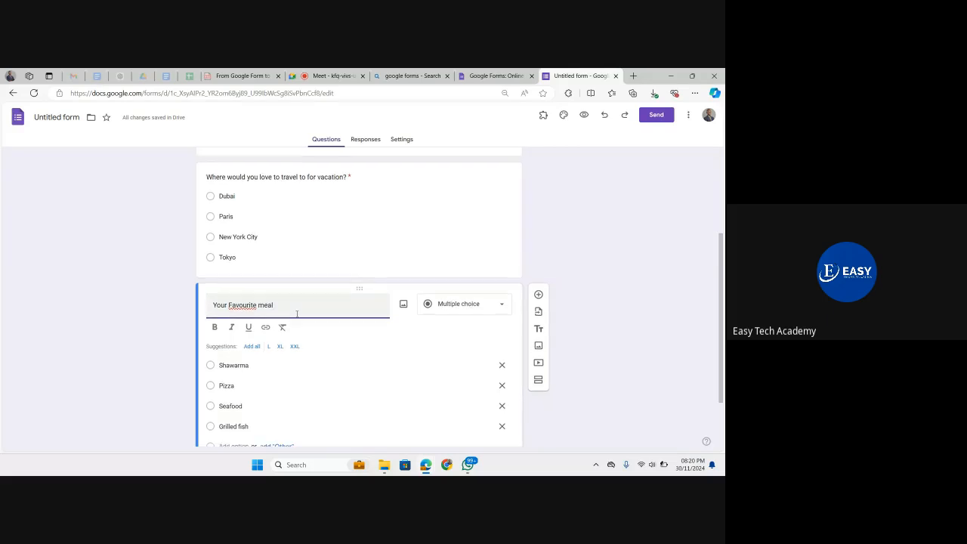
# Step: Add a fourth question reading "Who are you travelling with?" and make it multiple choice
pyautogui.scroll(-1, 295, 309)
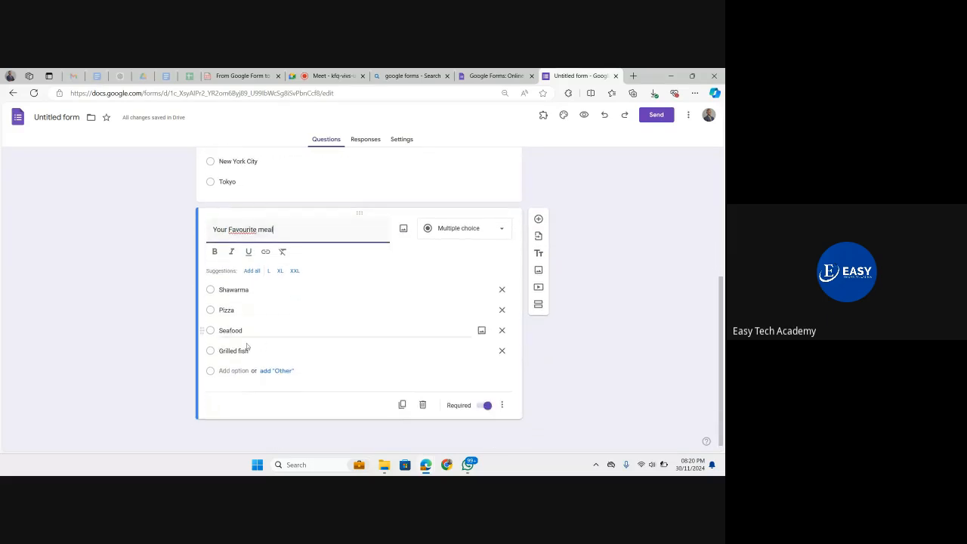
pyautogui.click(538, 218)
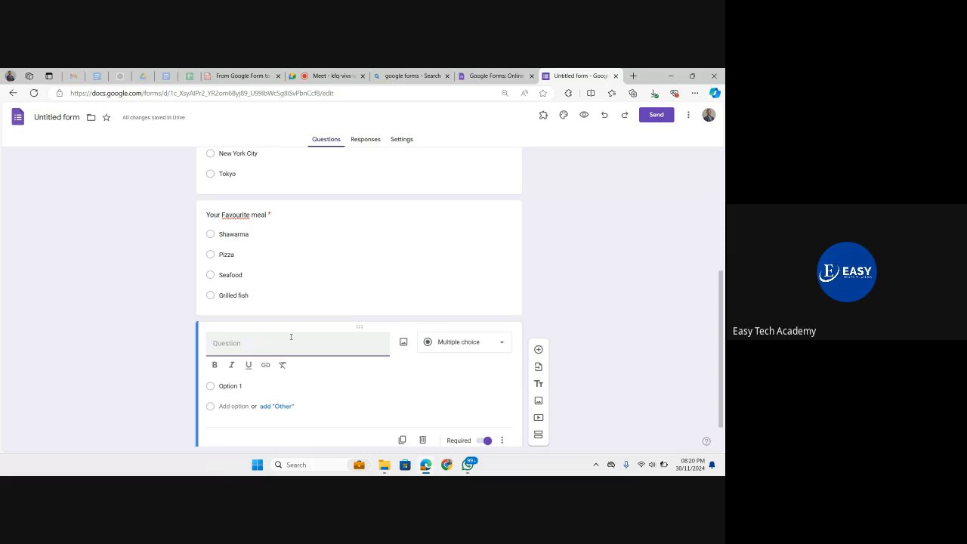
pyautogui.scroll(-1, 291, 336)
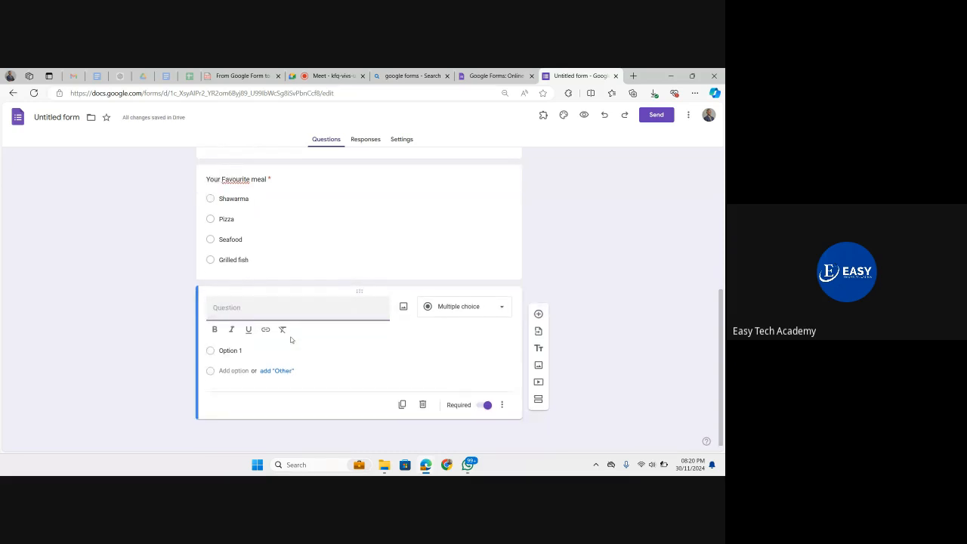
pyautogui.write('Who are you travl')
pyautogui.press('BackSpace')
pyautogui.write('e')
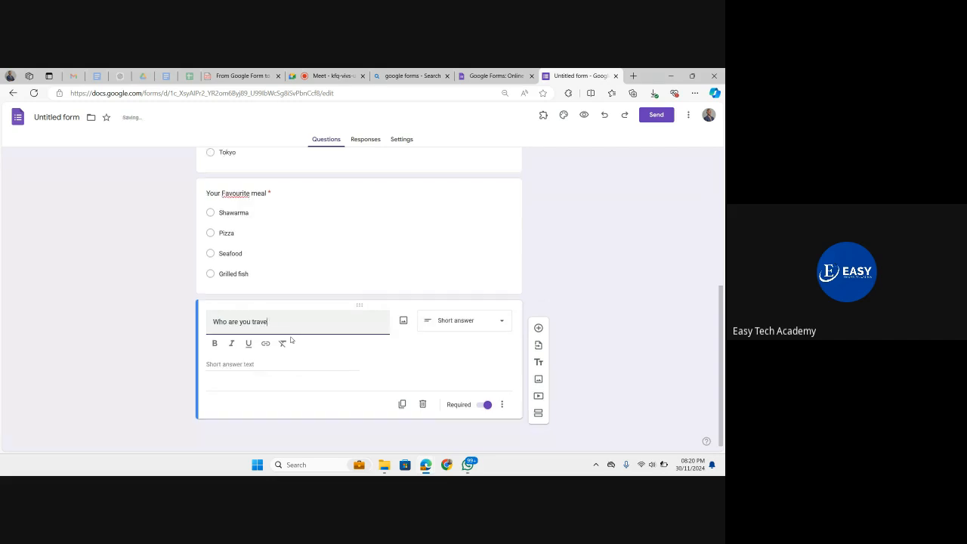
pyautogui.write('lling with?')
pyautogui.click(242, 368)
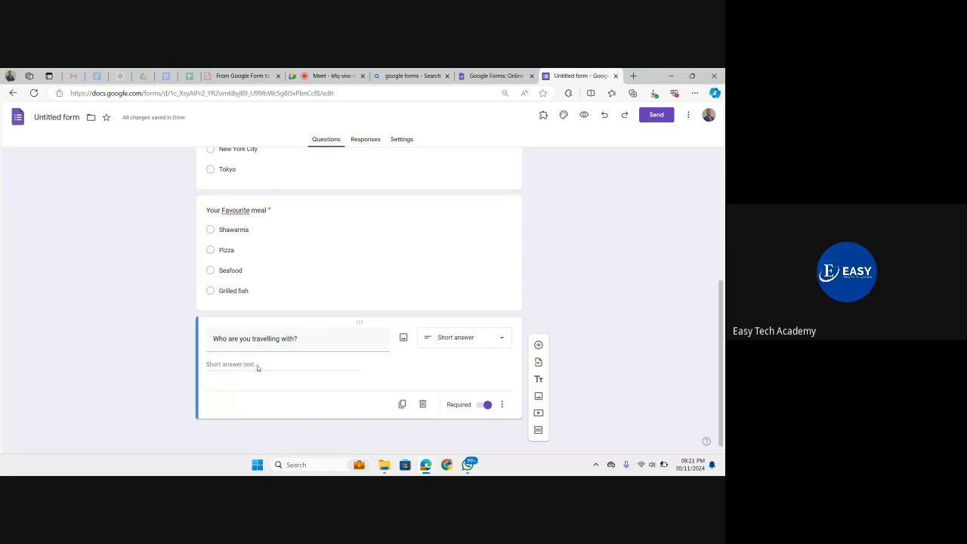
pyautogui.click(449, 339)
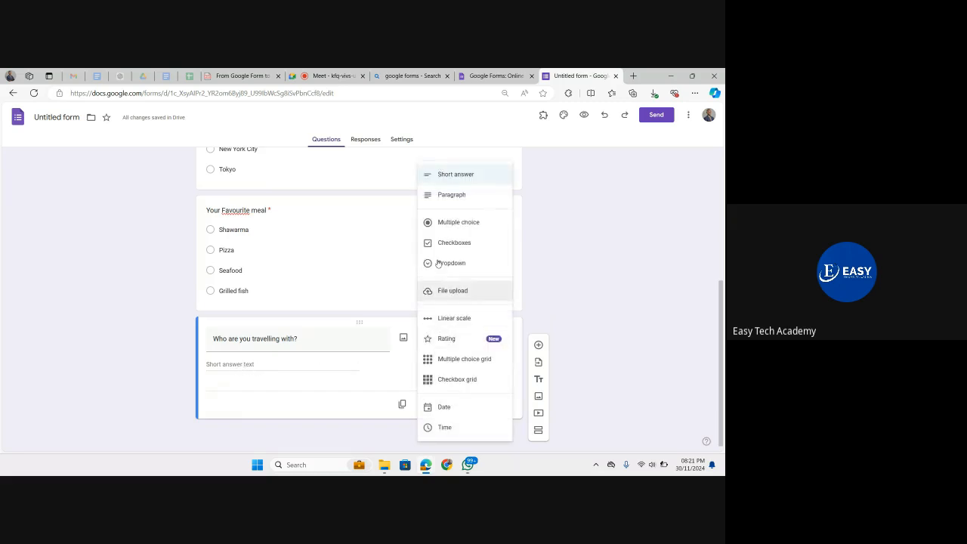
pyautogui.click(446, 223)
# Step: Enter "My spouse" as the first answer option of the travel companion question
pyautogui.click(231, 365)
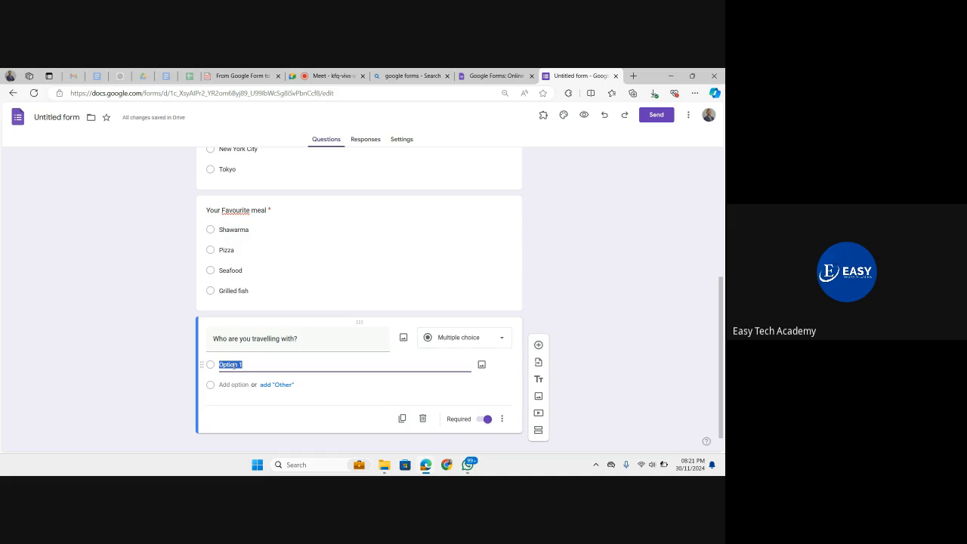
pyautogui.write('My Spouse')
pyautogui.press('BackSpace')
pyautogui.press('BackSpace')
pyautogui.press('BackSpace')
pyautogui.write('ouse')
pyautogui.press('BackSpace')
pyautogui.press('BackSpace')
pyautogui.press('BackSpace')
pyautogui.press('BackSpace')
pyautogui.press('BackSpace')
pyautogui.press('BackSpace')
pyautogui.write('spouse')
pyautogui.press('Tab')
pyautogui.press('Tab')
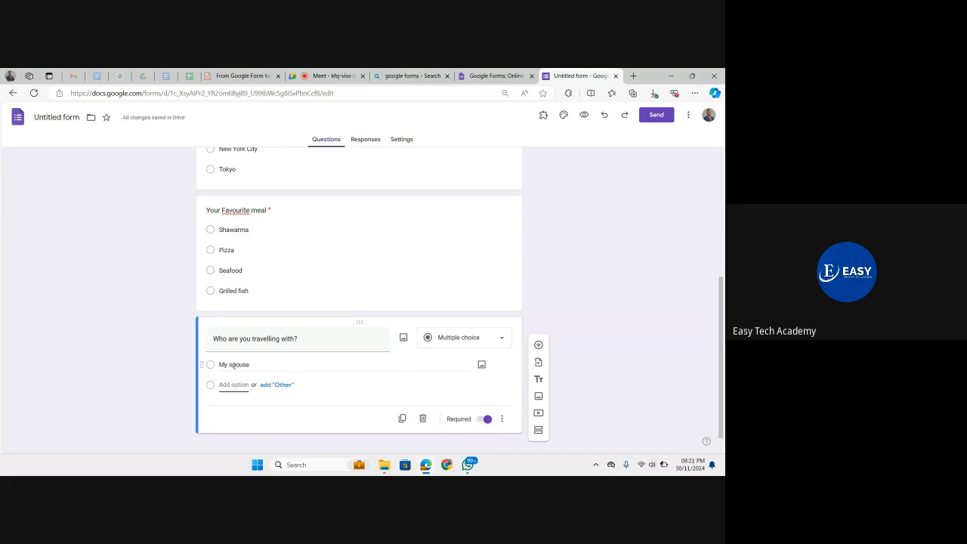
# Step: Add "Myself only" and "All of us" as further answer options to the travel companion question
pyautogui.write('Myself')
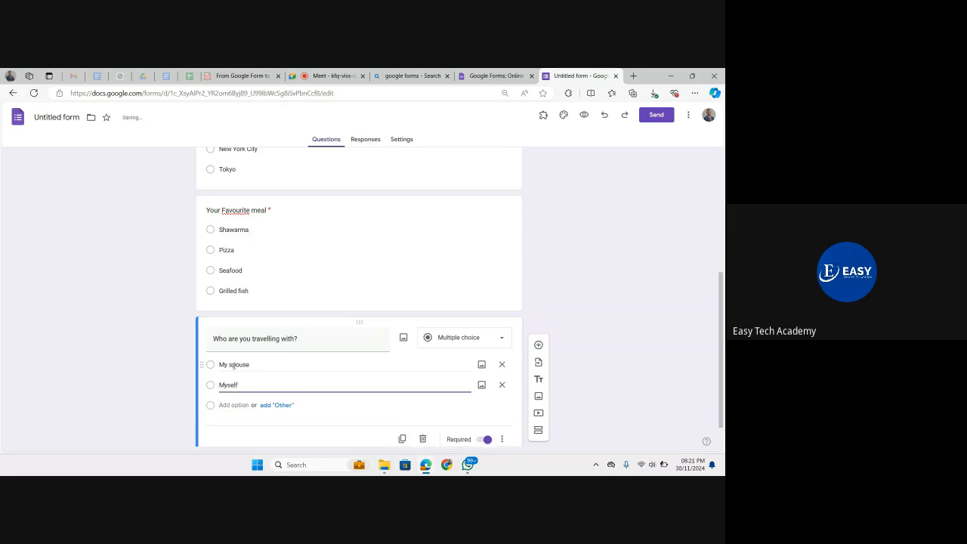
pyautogui.write(' only')
pyautogui.press('Tab')
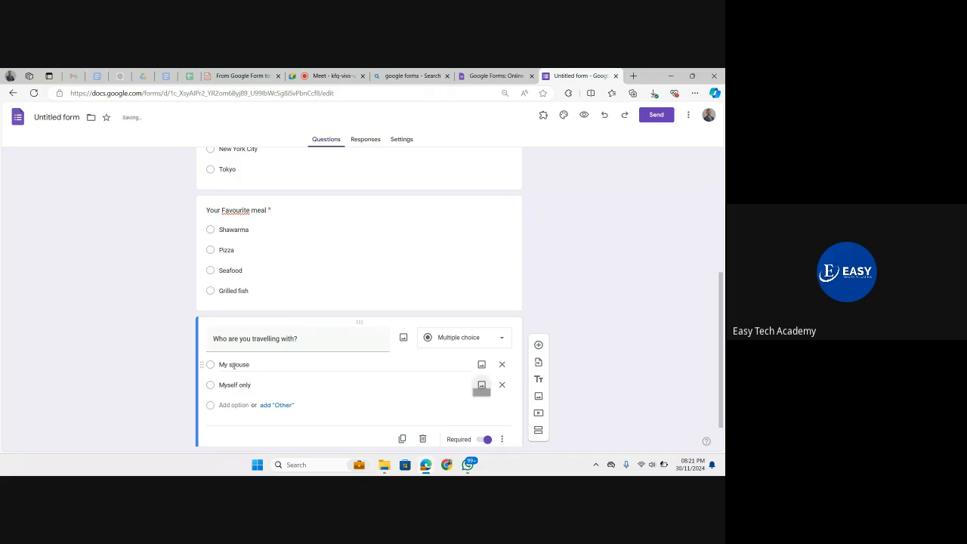
pyautogui.press('Tab')
pyautogui.press('Tab')
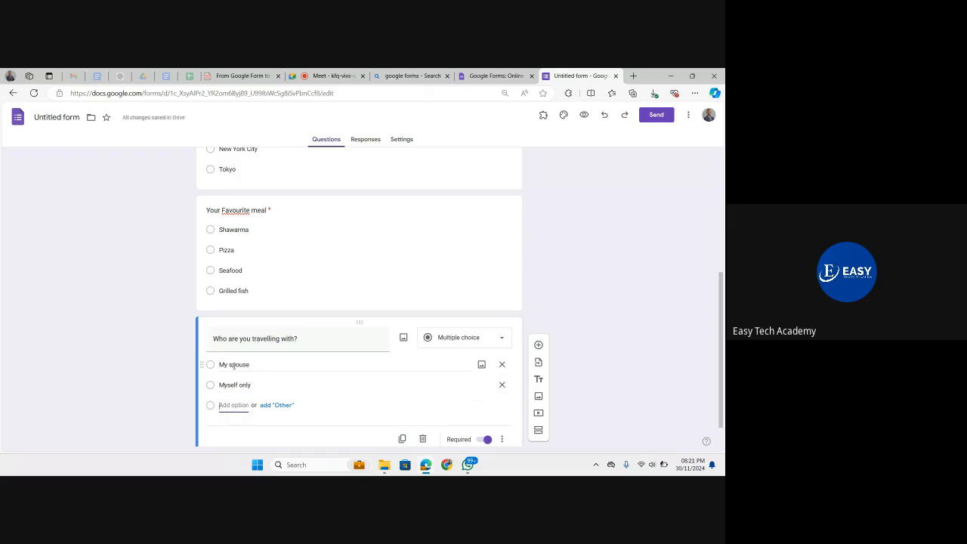
pyautogui.write('A')
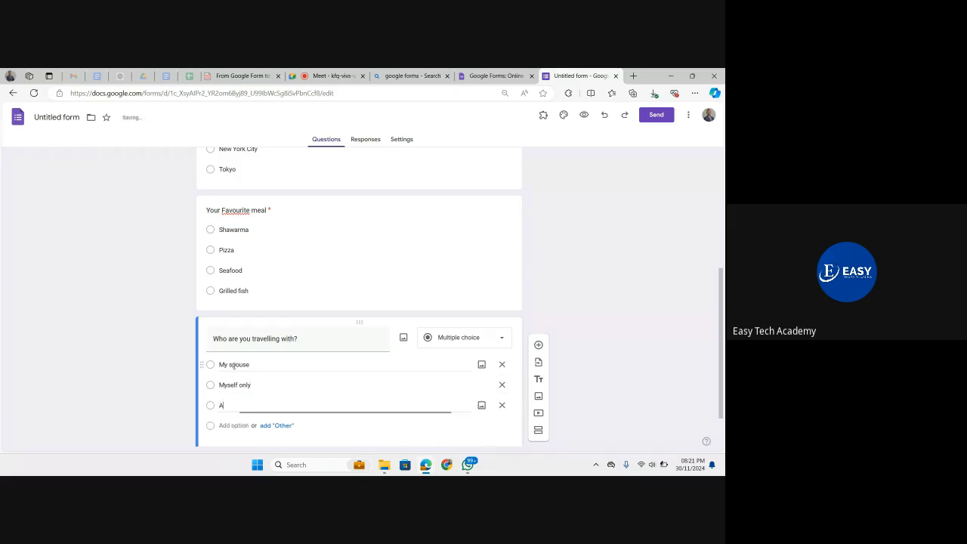
pyautogui.write('ll of us')
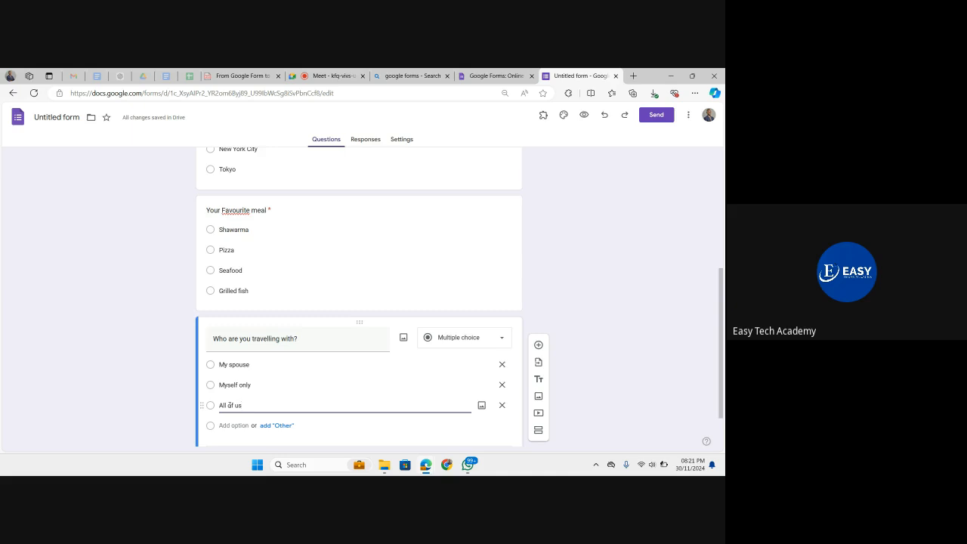
# Step: Add a fifth multiple-choice question reading "How many weeks do you want to spend?"
pyautogui.scroll(-2, 283, 386)
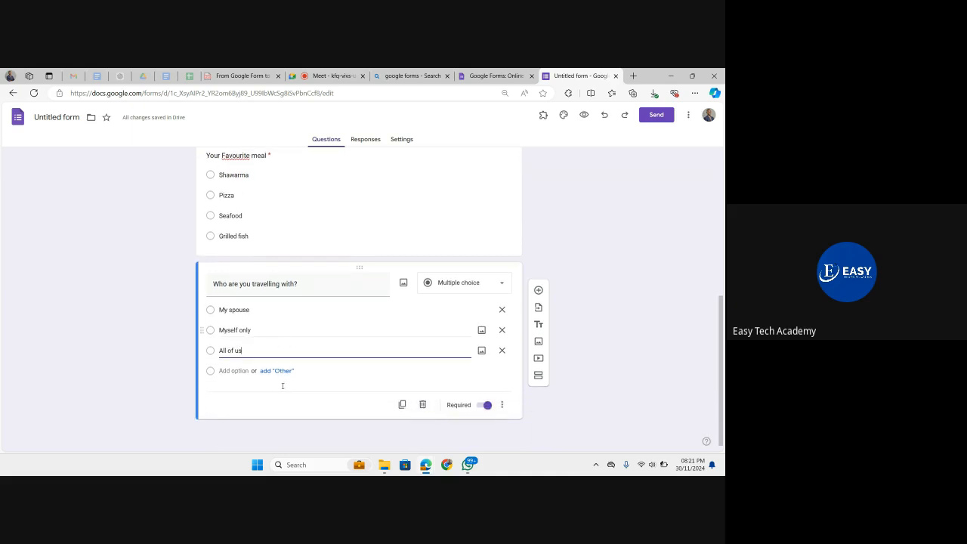
pyautogui.click(541, 291)
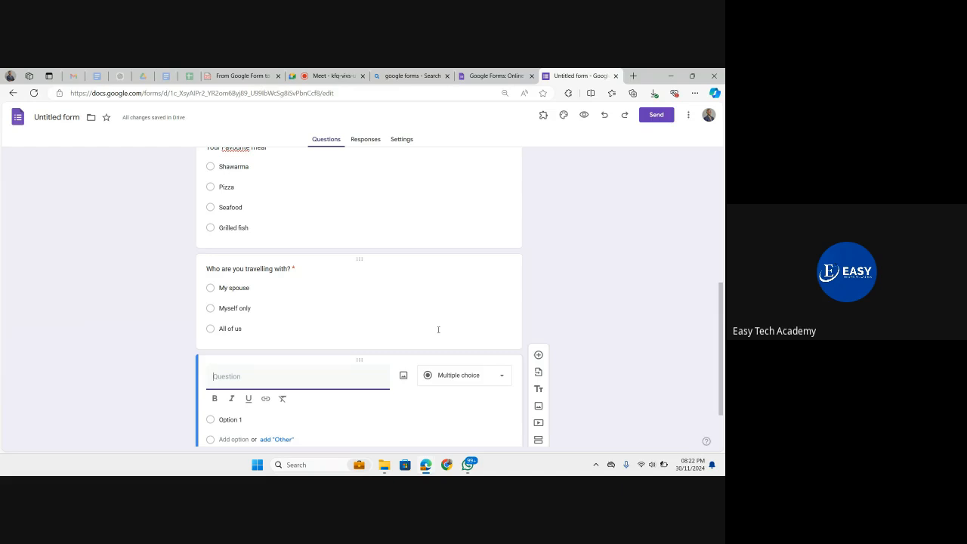
pyautogui.write('How many weeks do you want to spen')
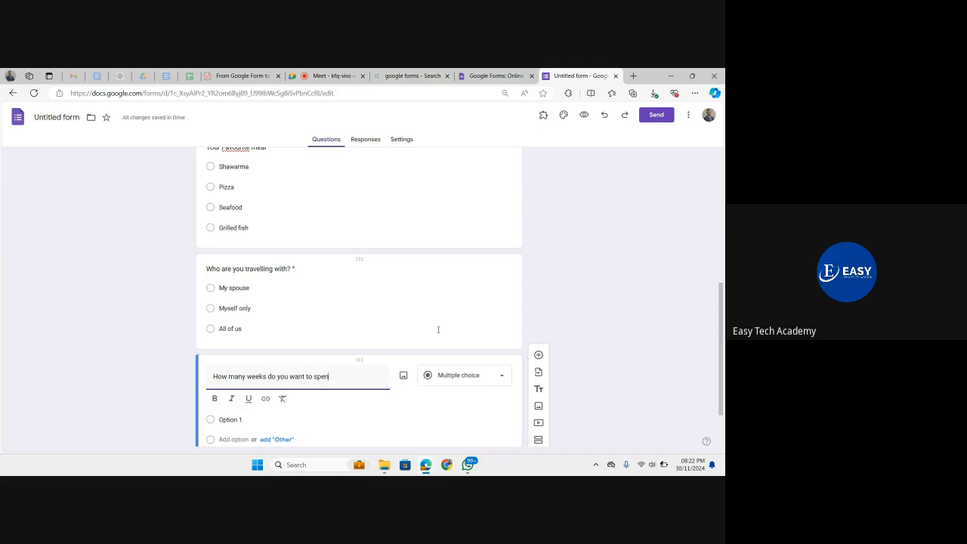
pyautogui.write('d?')
pyautogui.scroll(-1, 439, 330)
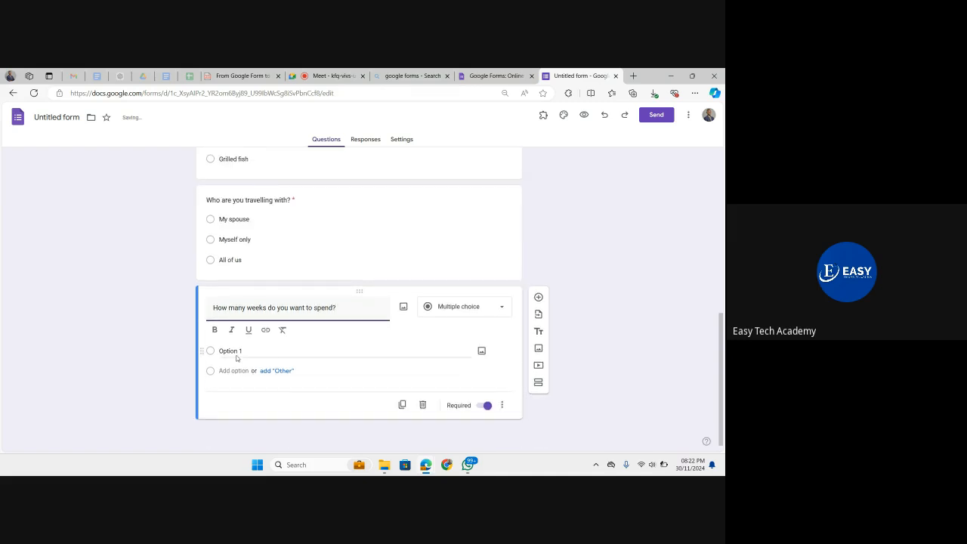
# Step: Enter "<1WK" as the first answer option of the question about weeks to spend
pyautogui.click(241, 355)
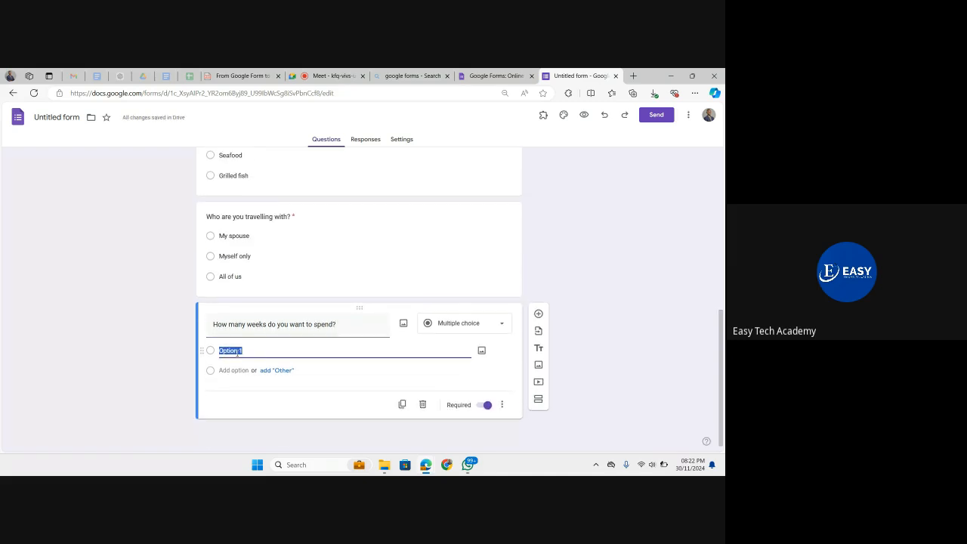
pyautogui.write('<1WK')
pyautogui.press('Tab')
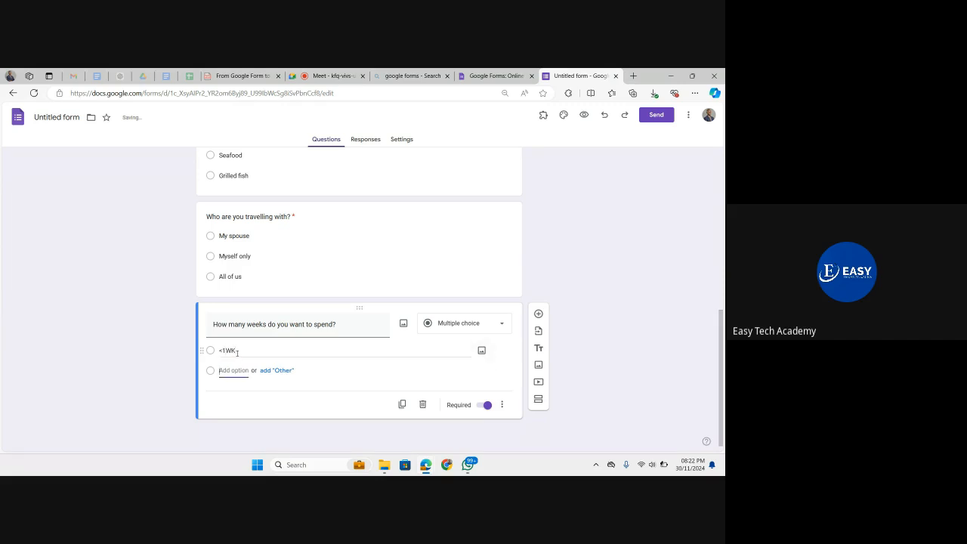
# Step: Add "1WK" and ">1WK" as further answer options to the question about weeks to spend
pyautogui.write('1WK')
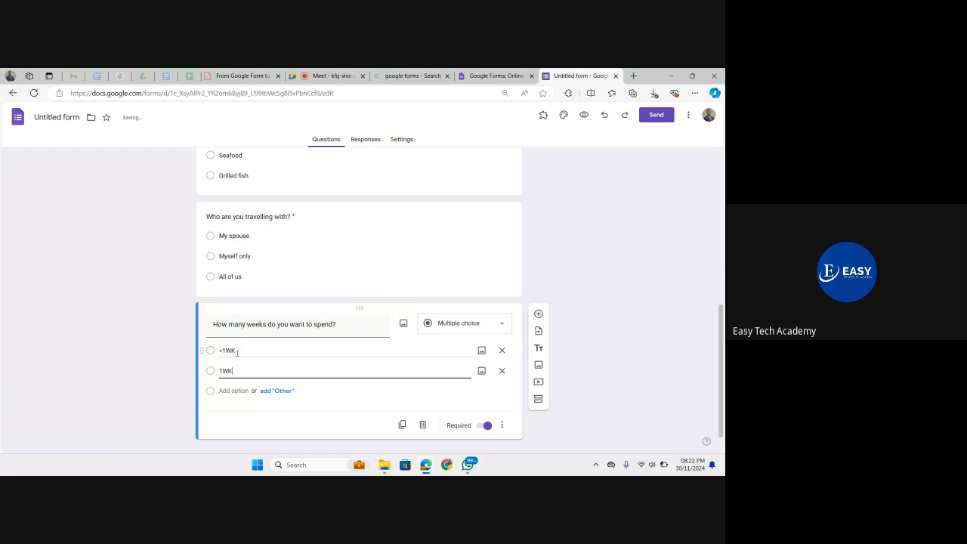
pyautogui.press('Tab')
pyautogui.press('Tab')
pyautogui.press('Tab')
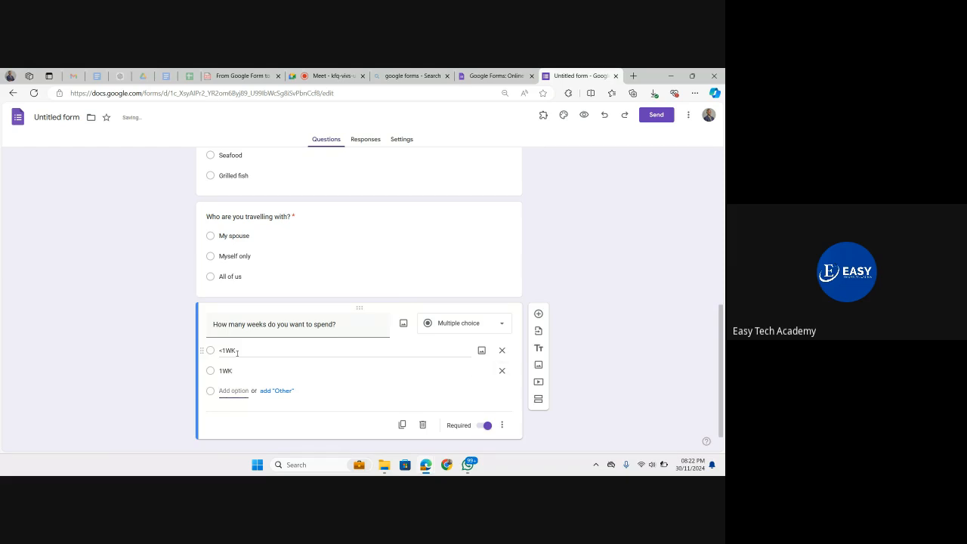
pyautogui.write('>1')
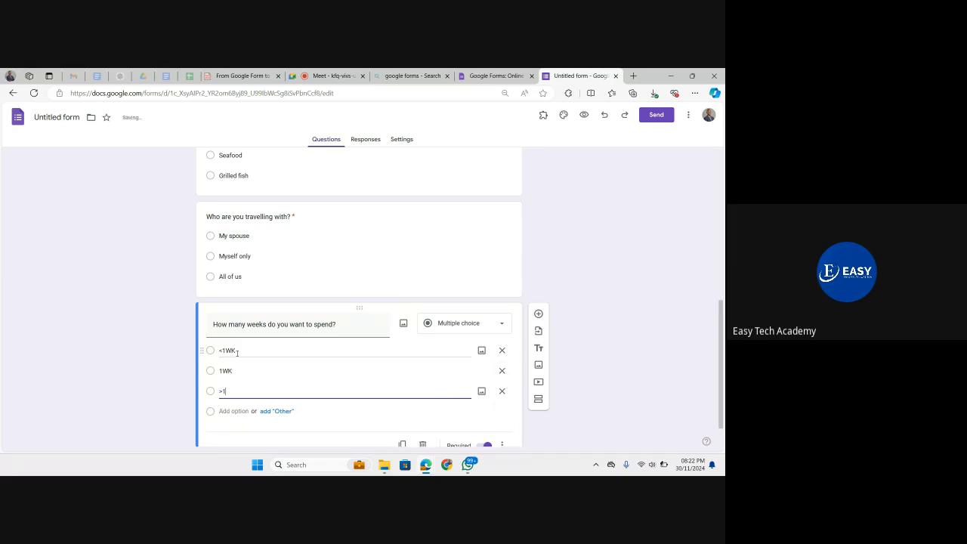
pyautogui.write('WK')
pyautogui.click(225, 350)
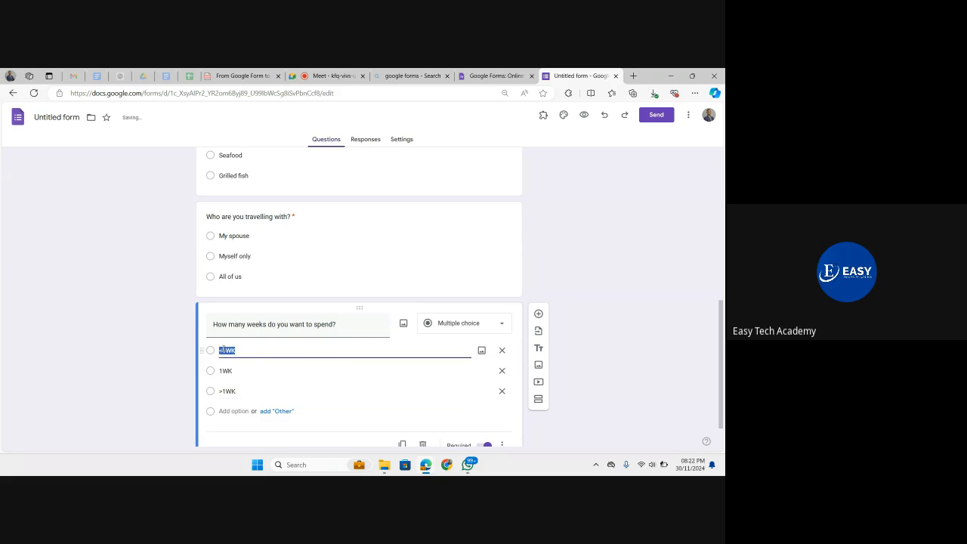
pyautogui.click(237, 352)
# Step: Add a sixth multiple-choice question reading "Mode of transportation" with "Flight" as its first answer option
pyautogui.click(539, 316)
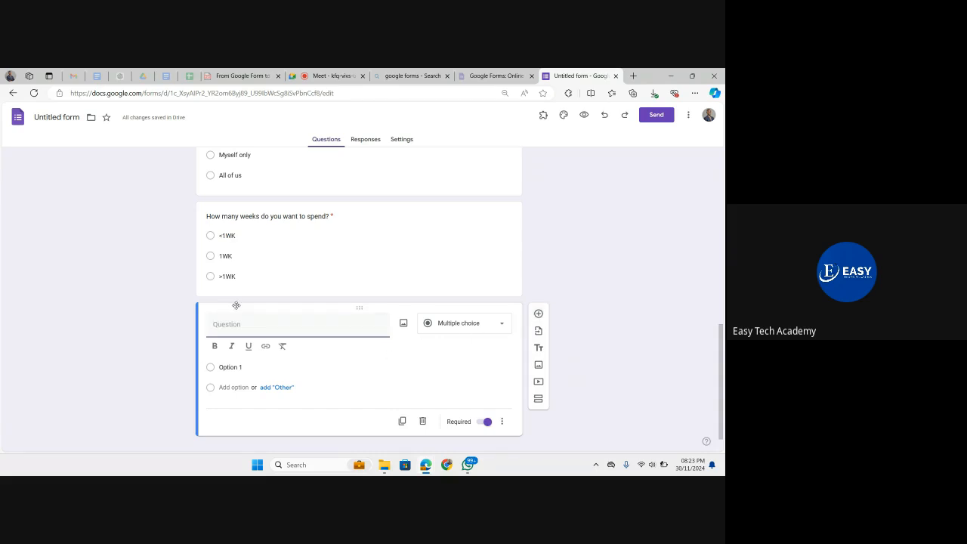
pyautogui.write('Mode of transportation')
pyautogui.click(229, 368)
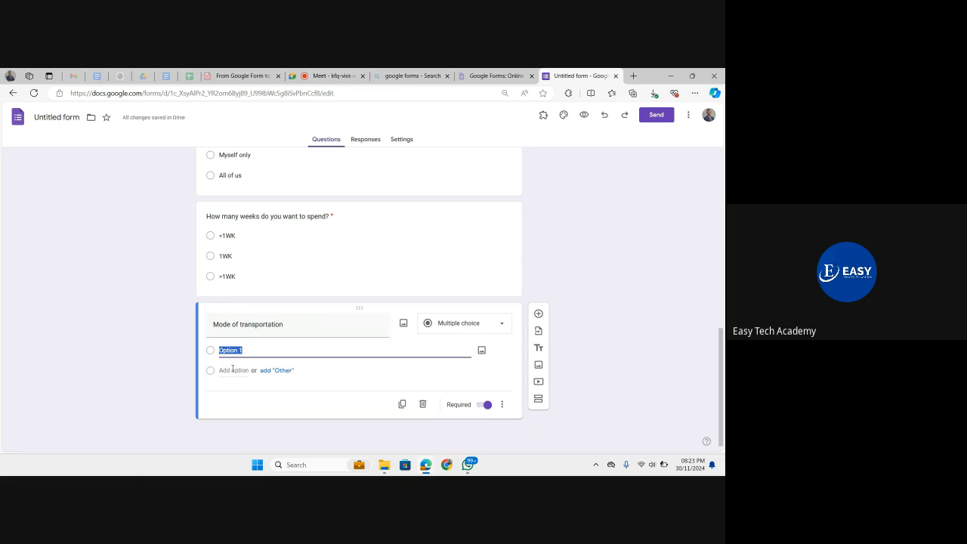
pyautogui.write('Flight')
# Step: Add "Road" and "Ship" as further answer options to the mode of transportation question
pyautogui.click(232, 371)
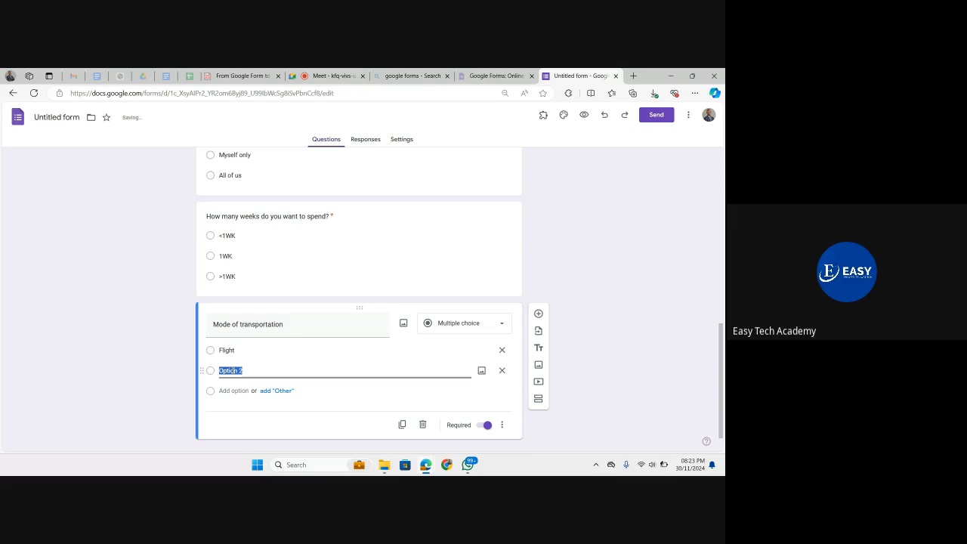
pyautogui.write('Road')
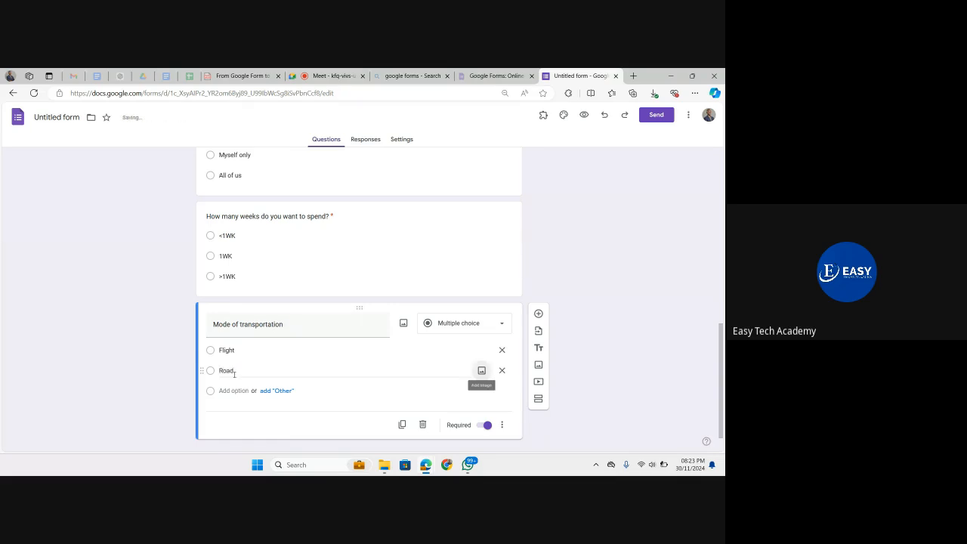
pyautogui.click(234, 391)
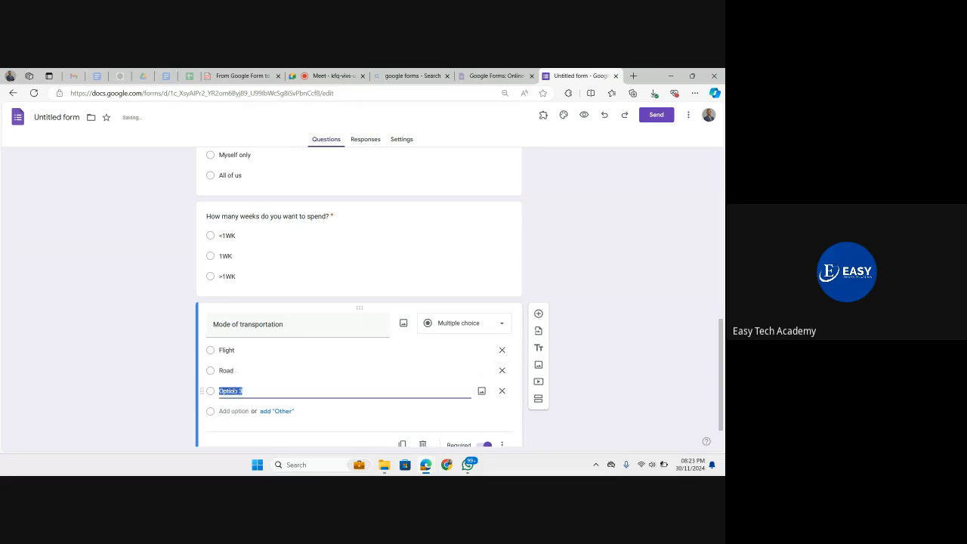
pyautogui.write('Sea')
pyautogui.press('BackSpace')
pyautogui.press('BackSpace')
pyautogui.write('hip')
pyautogui.scroll(-1, 280, 388)
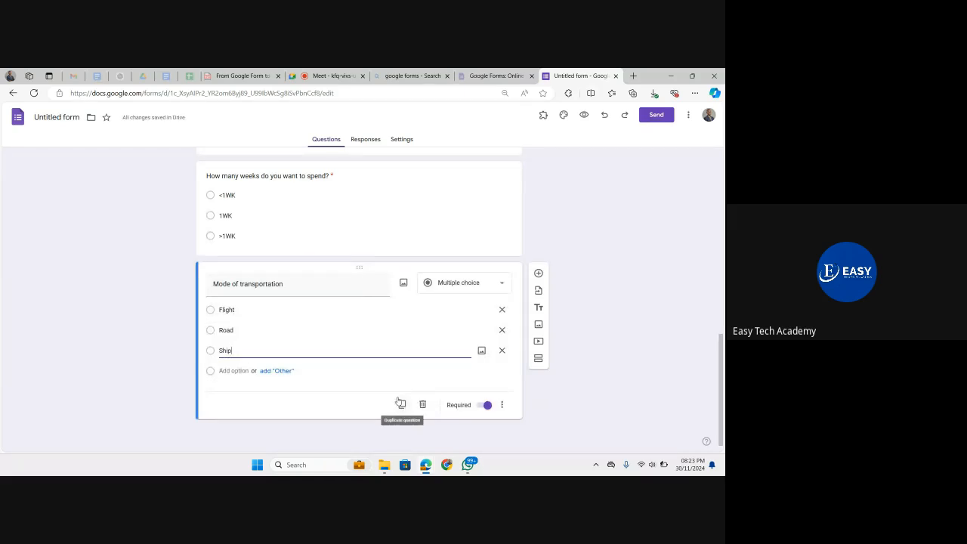
# Step: Close the Google Forms search and Google Forms landing pages in the browser and return to the form being edited
pyautogui.click(318, 79)
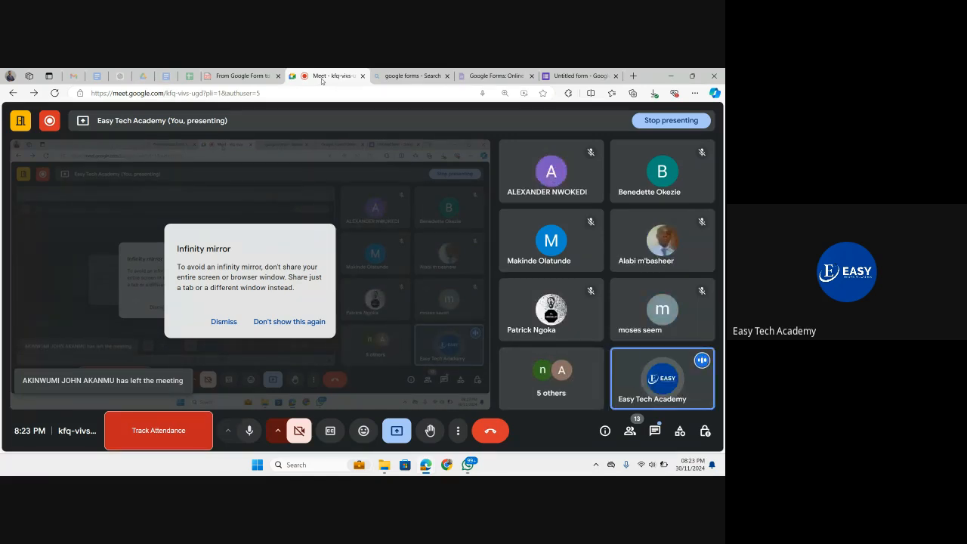
pyautogui.click(447, 76)
pyautogui.click(447, 76)
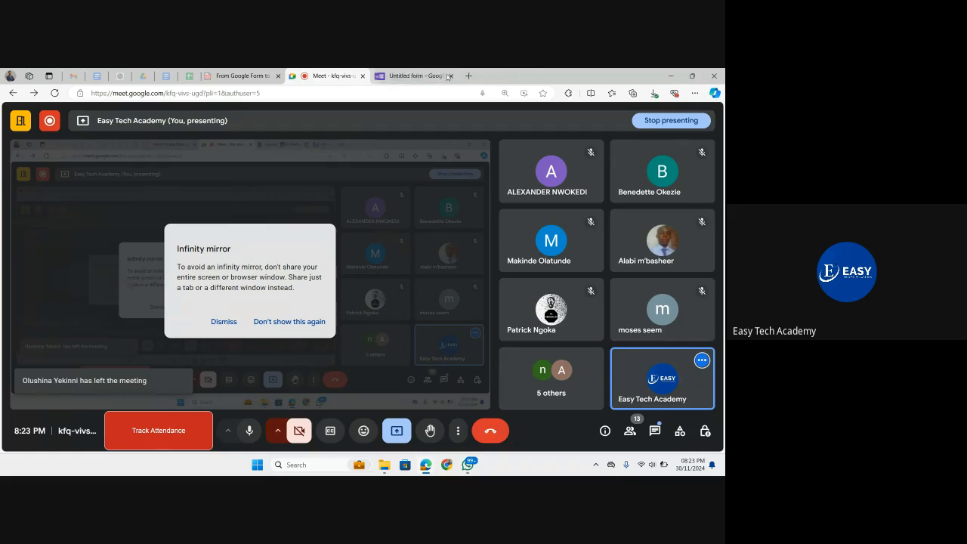
pyautogui.click(417, 76)
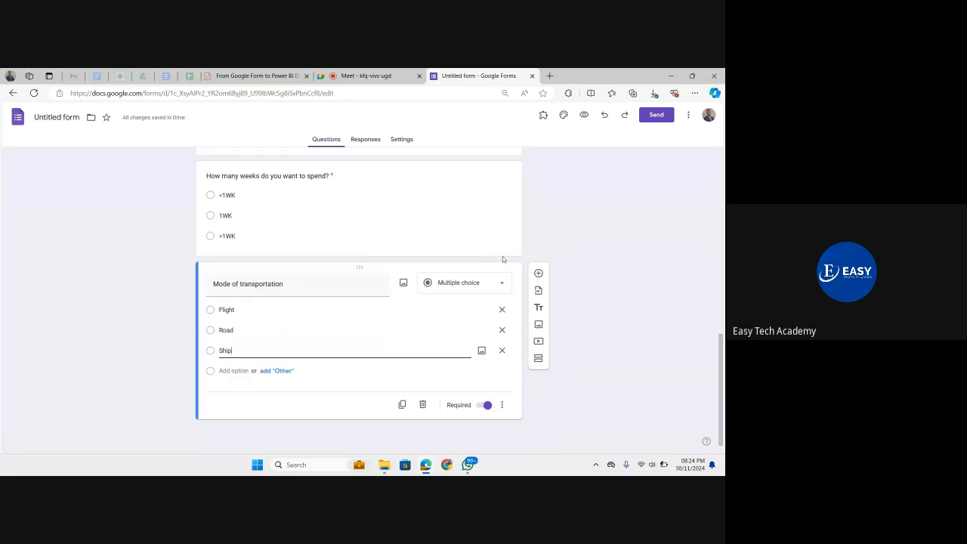
# Step: Add a multiple-choice question reading "Preferred travel day" with all suggested weekdays, Monday to Sunday, as its answer options
pyautogui.click(538, 274)
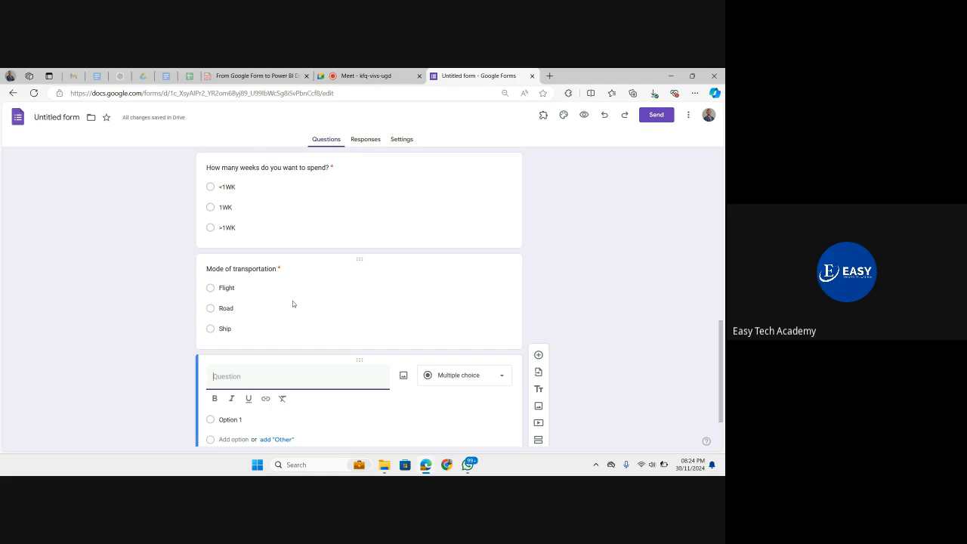
pyautogui.scroll(-2, 293, 302)
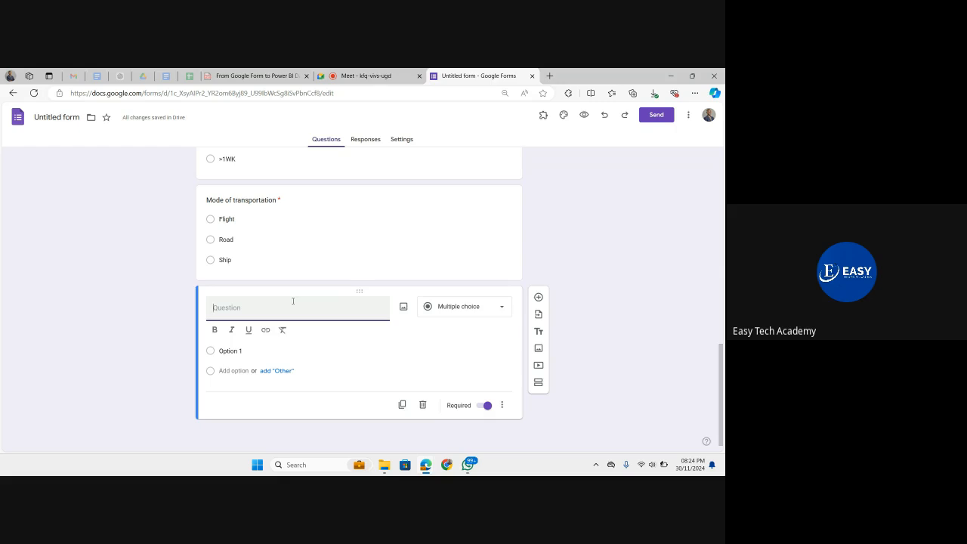
pyautogui.write('Prefeer')
pyautogui.write('rred')
pyautogui.write(' travel ')
pyautogui.write('day')
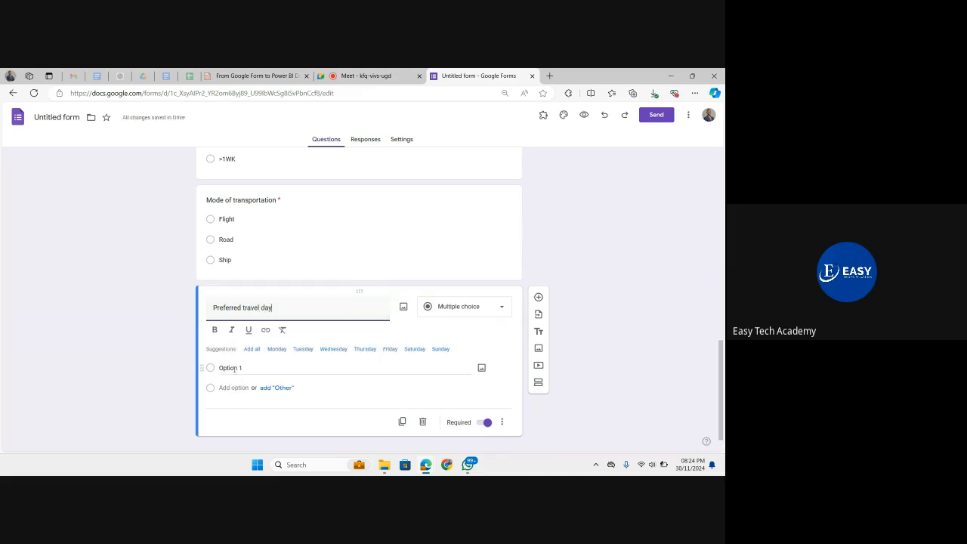
pyautogui.click(235, 370)
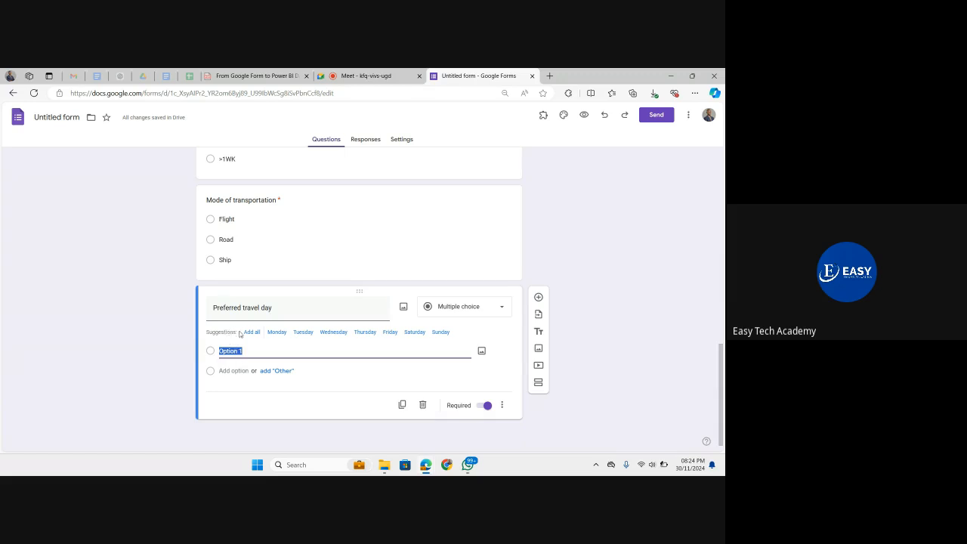
pyautogui.click(251, 333)
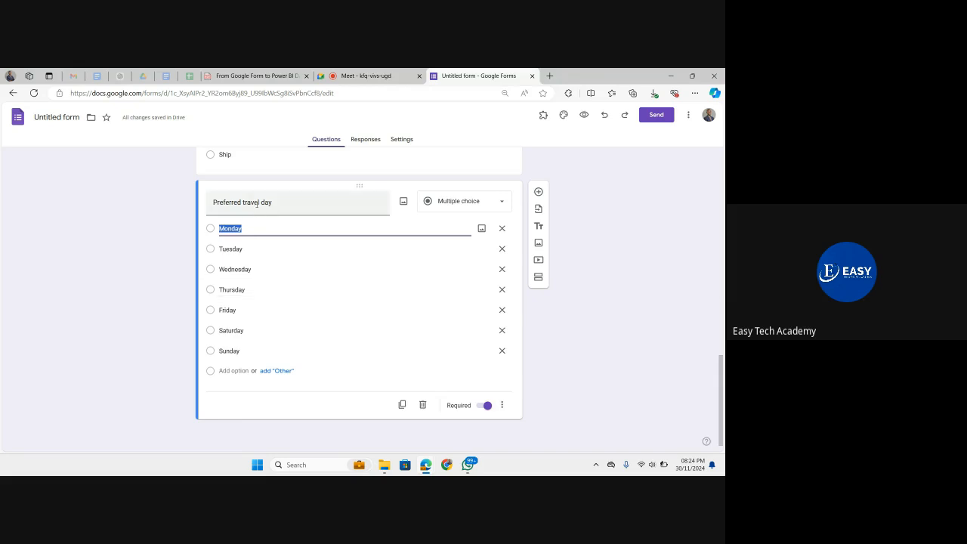
# Step: Add a new question reading "Budget" and set its type to multiple choice
pyautogui.click(538, 192)
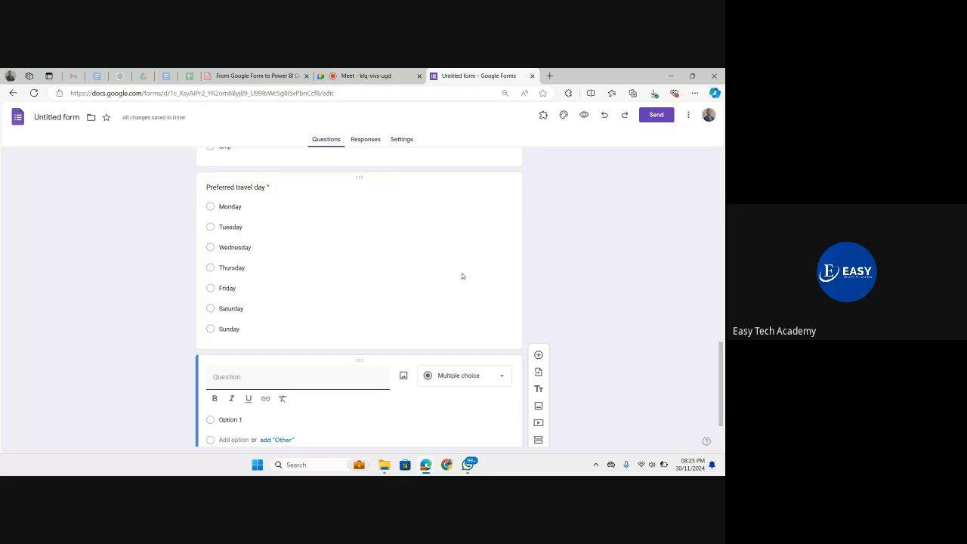
pyautogui.write('B')
pyautogui.press('BackSpace')
pyautogui.write('BU')
pyautogui.write('dg')
pyautogui.press('BackSpace')
pyautogui.press('BackSpace')
pyautogui.press('BackSpace')
pyautogui.write('udge')
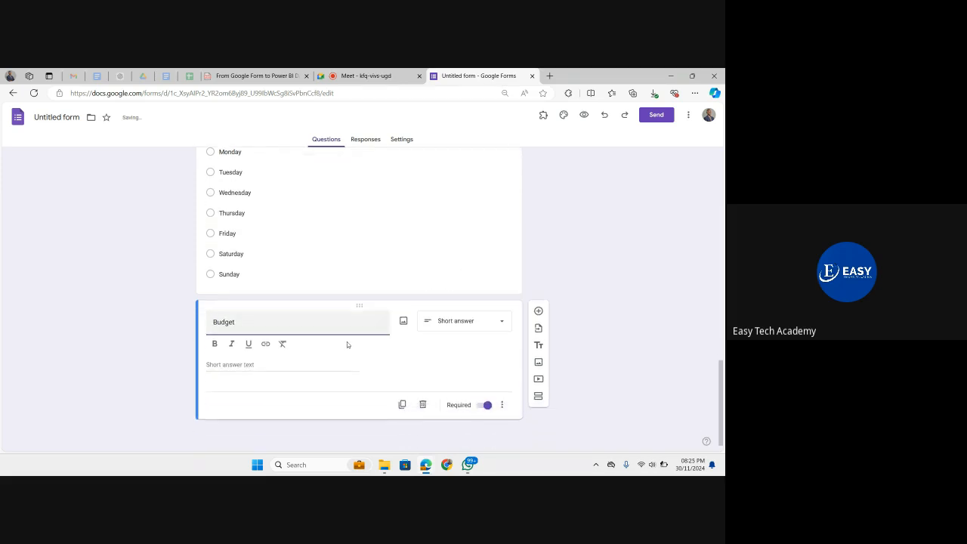
pyautogui.write('t')
pyautogui.click(483, 320)
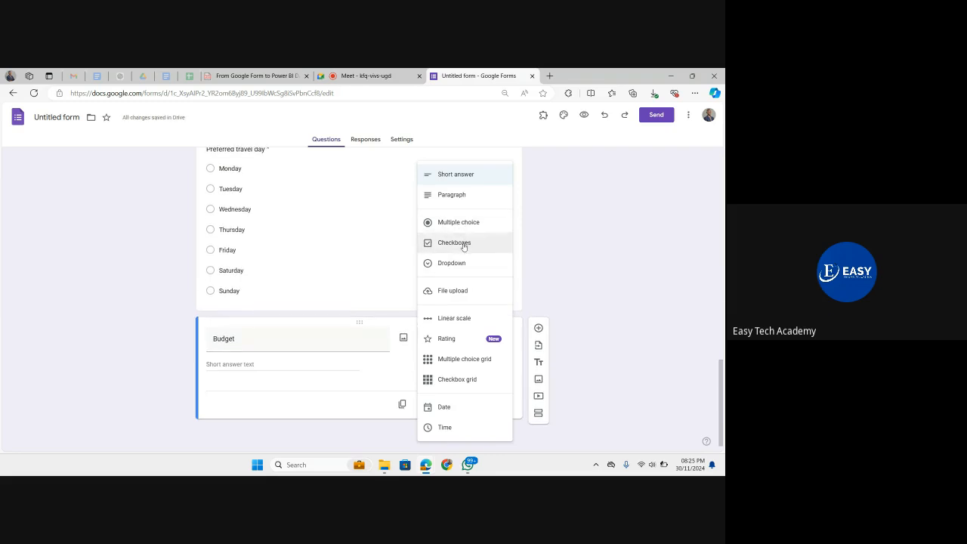
pyautogui.click(470, 228)
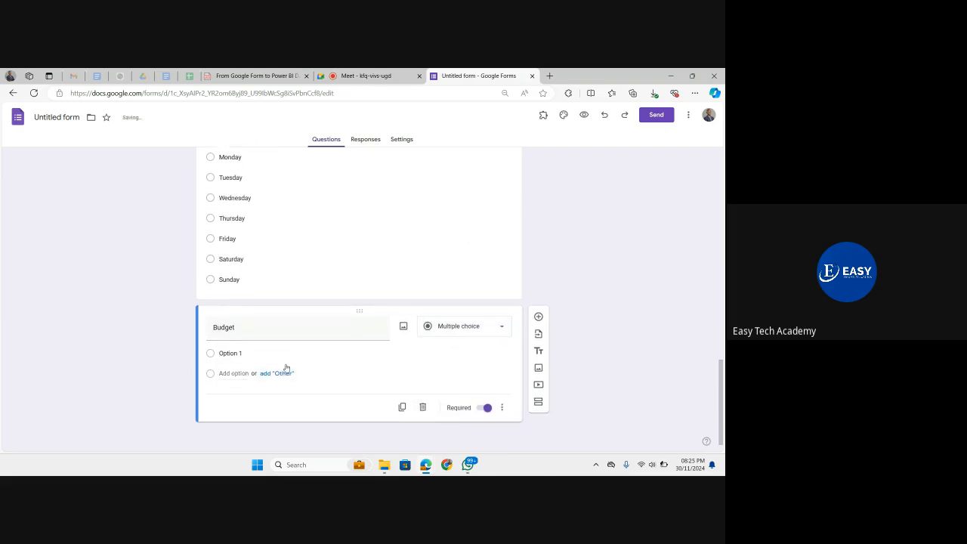
# Step: Extend the budget question's text to "Budget(USD)"
pyautogui.click(253, 348)
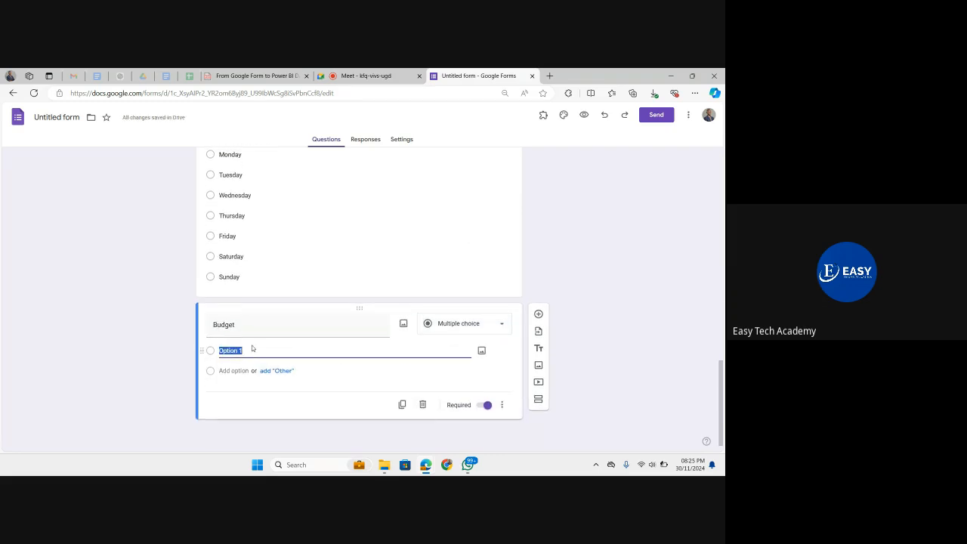
pyautogui.click(241, 327)
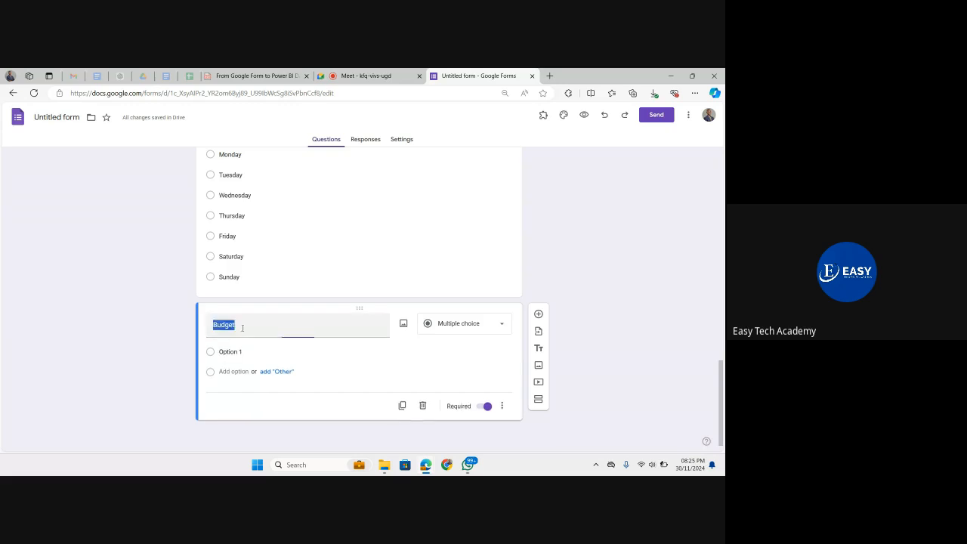
pyautogui.click(242, 328)
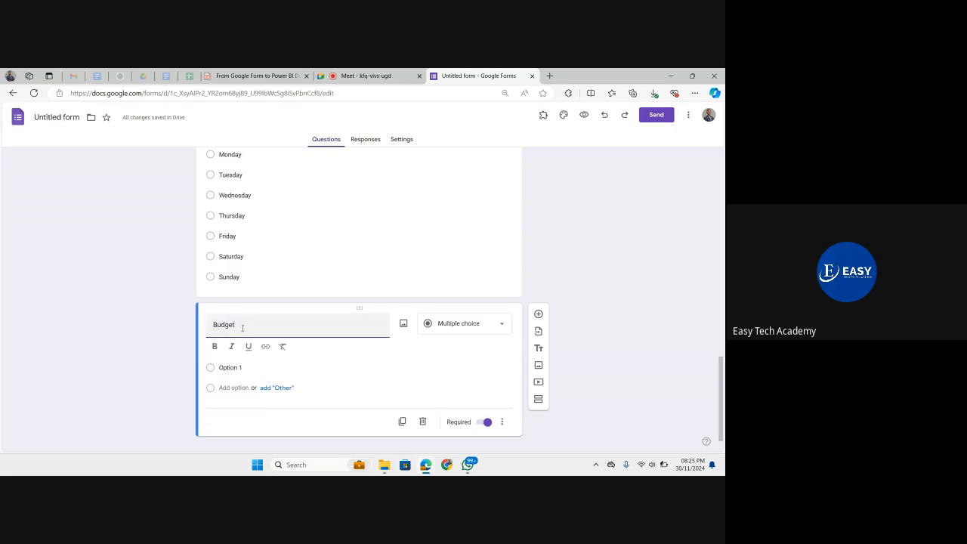
pyautogui.write('(USD)')
# Step: Enter 2500, 3000, 4000 and 5000 as the answer options of the budget question
pyautogui.click(236, 369)
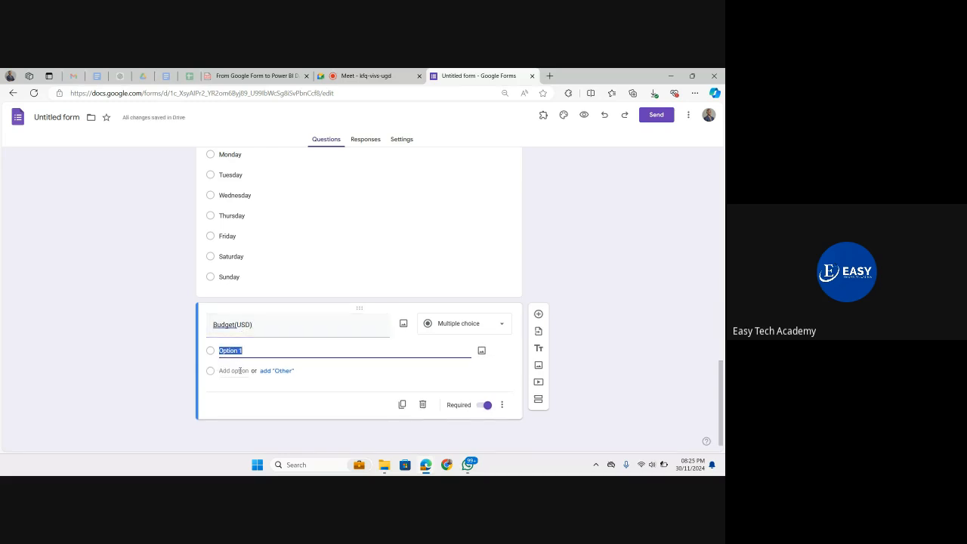
pyautogui.write('2500')
pyautogui.click(233, 370)
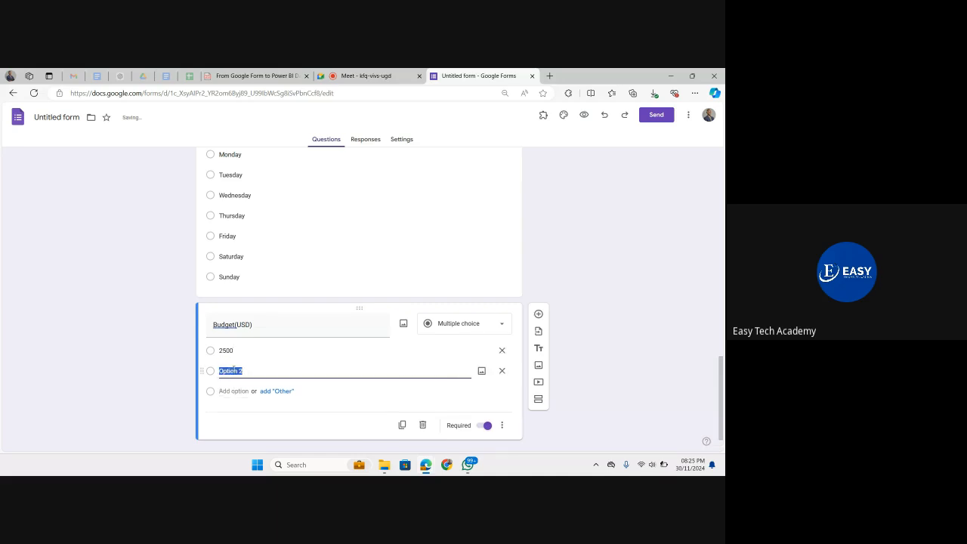
pyautogui.write('3000')
pyautogui.click(234, 390)
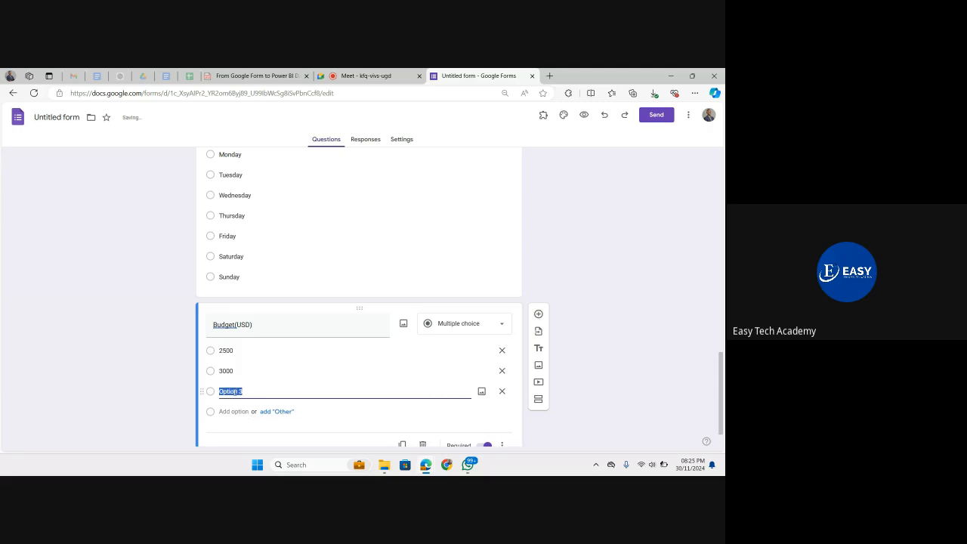
pyautogui.write('4000')
pyautogui.click(233, 412)
pyautogui.write('500')
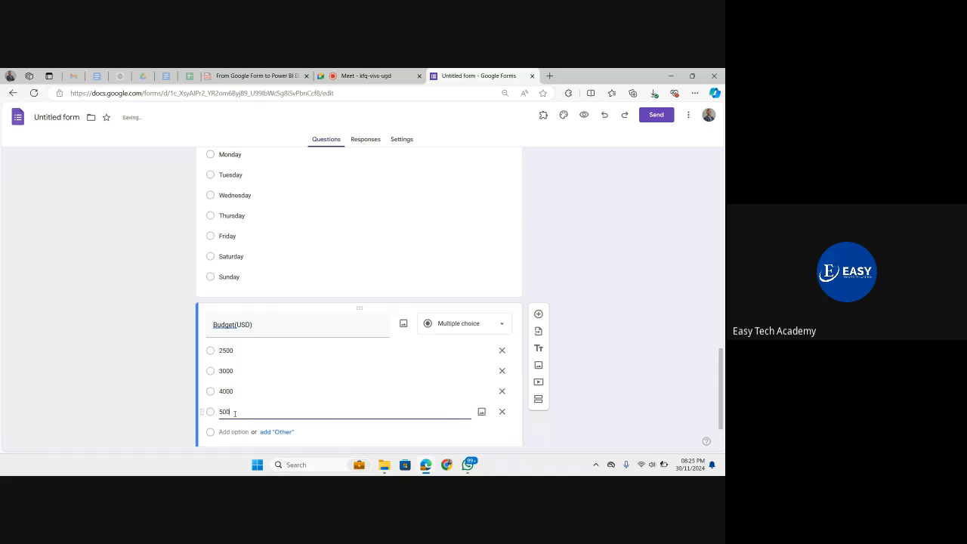
pyautogui.write('0')
pyautogui.click(534, 288)
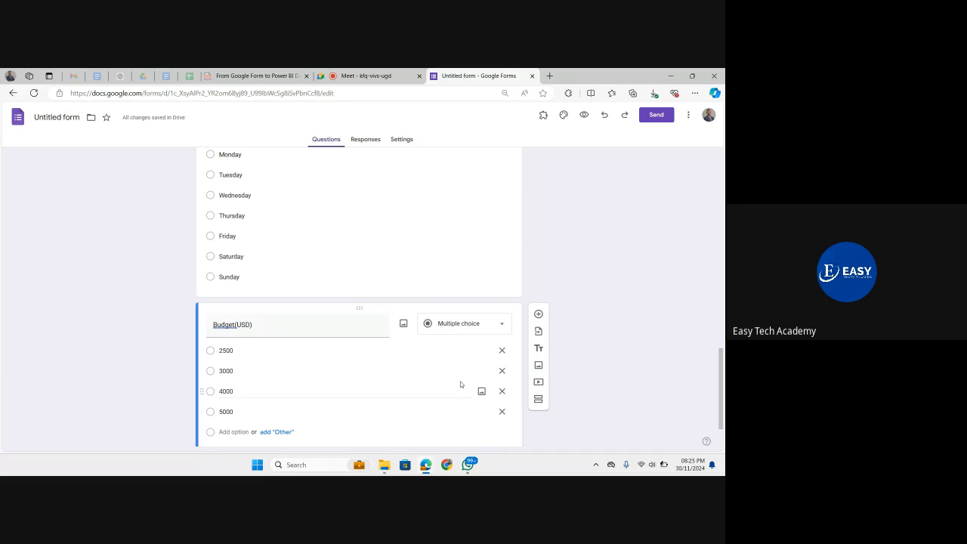
pyautogui.scroll(-1, 460, 385)
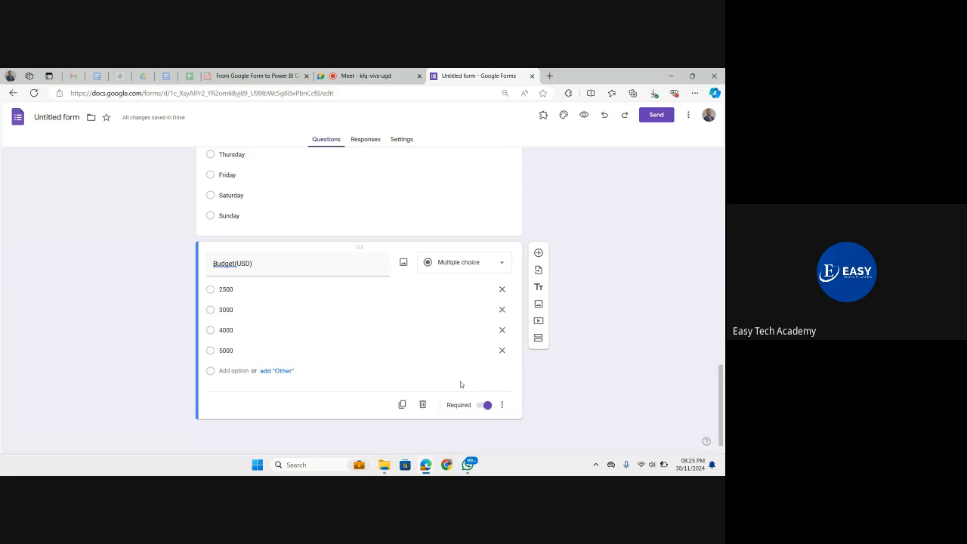
# Step: Extend the form's heading to "EasyTravels Vacation Form"
pyautogui.scroll(5, 460, 384)
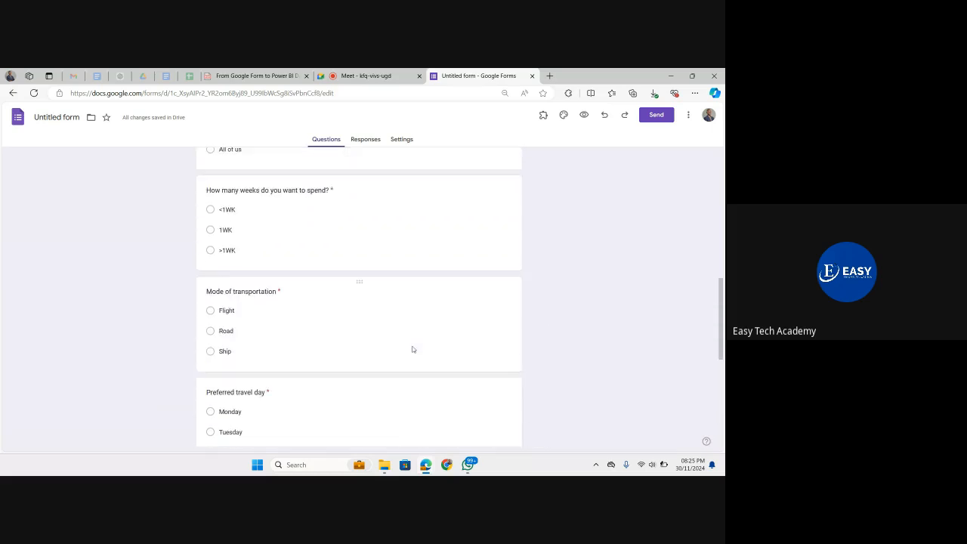
pyautogui.scroll(8, 413, 349)
pyautogui.scroll(1, 412, 346)
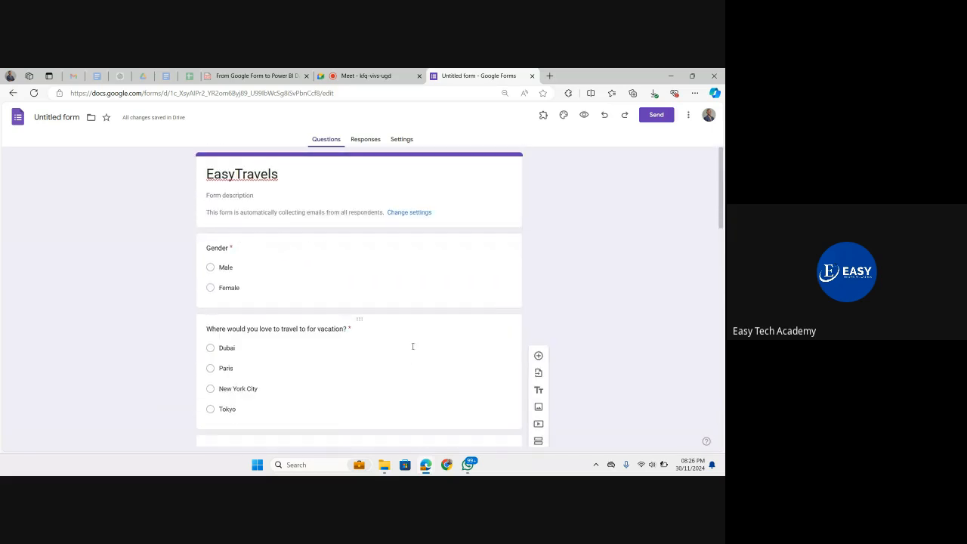
pyautogui.click(217, 176)
pyautogui.write('Vo')
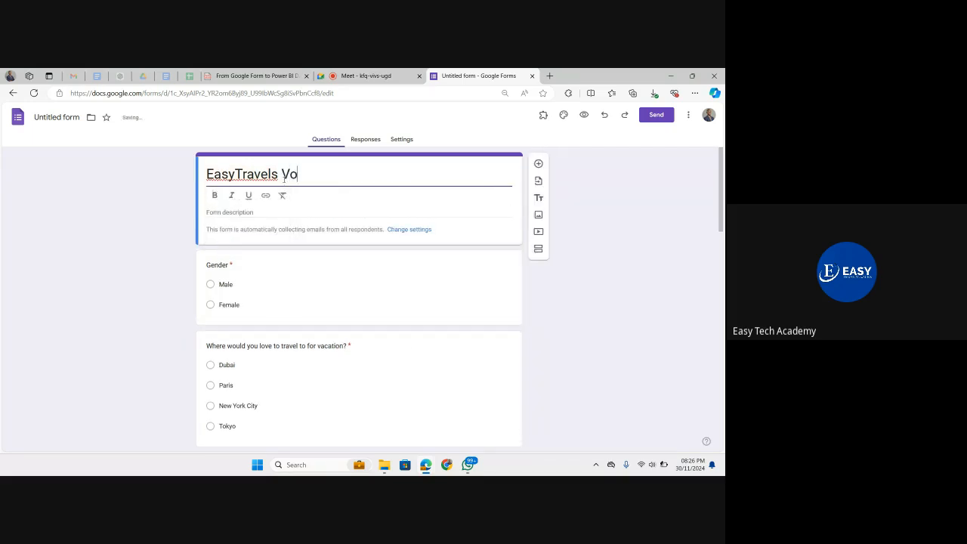
pyautogui.press('BackSpace')
pyautogui.write('acation Form')
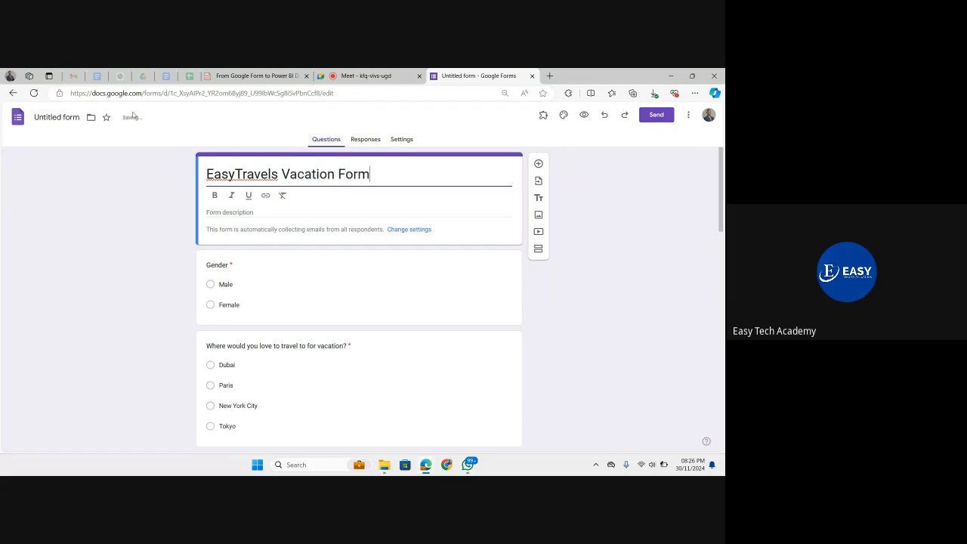
# Step: Name the form document "EasyTravels Vacation Form" and review its questions down to the budget question
pyautogui.click(56, 117)
pyautogui.press('Return')
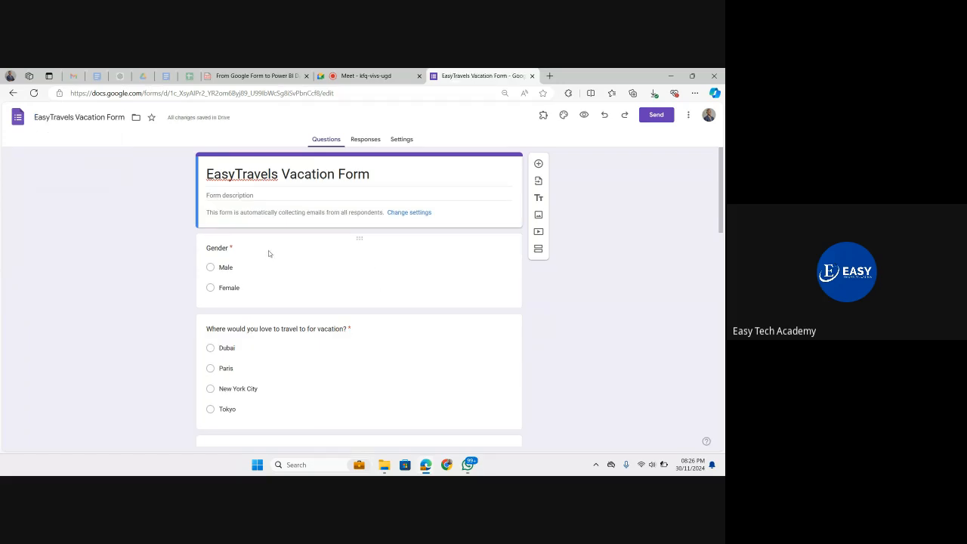
pyautogui.scroll(-3, 235, 252)
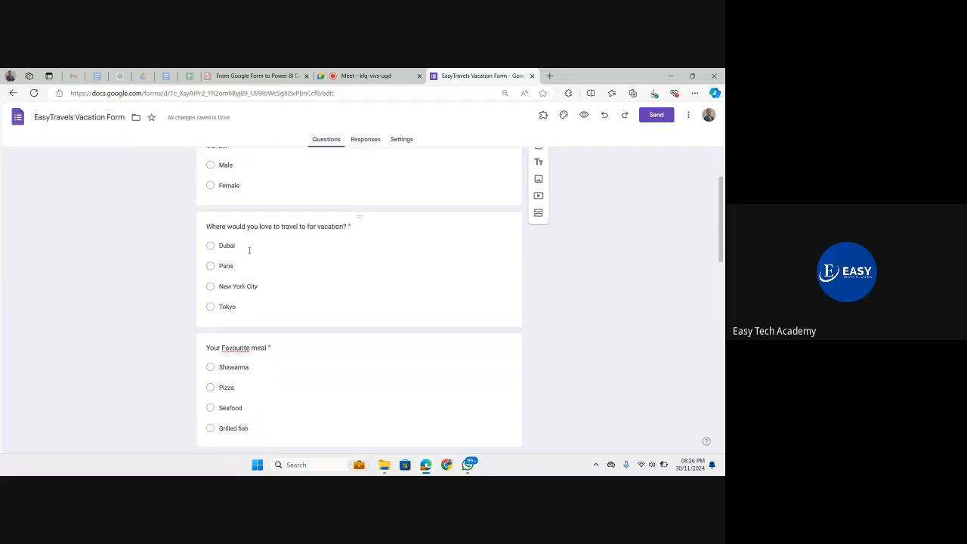
pyautogui.scroll(-5, 248, 250)
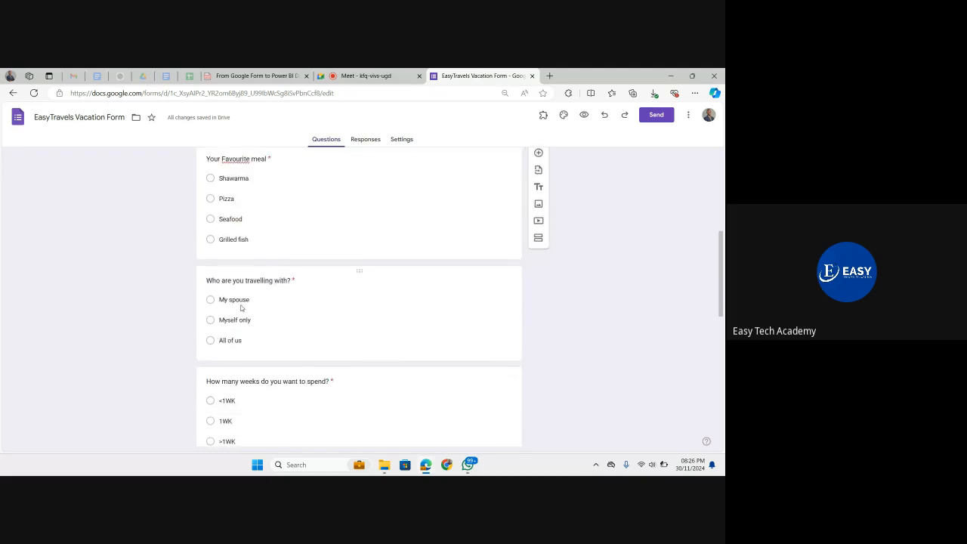
pyautogui.scroll(-3, 204, 321)
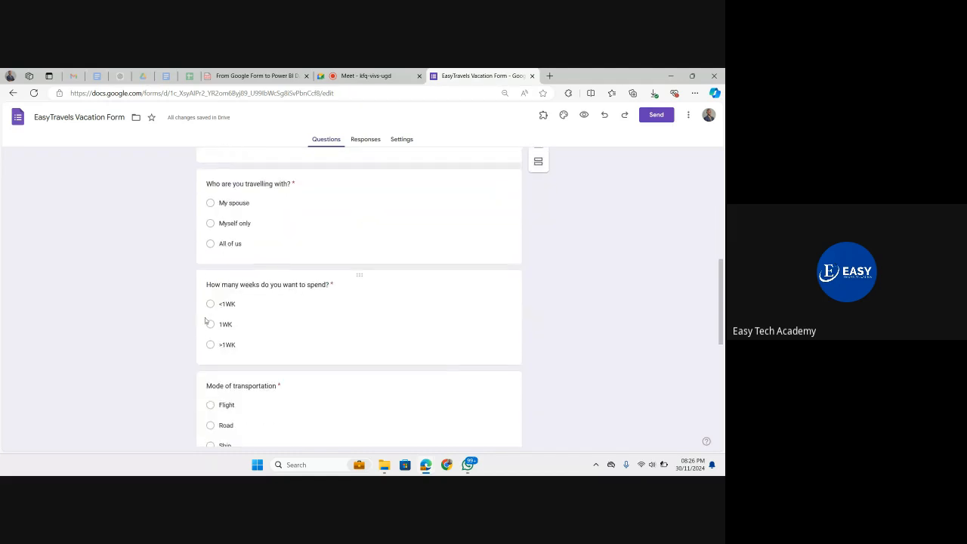
pyautogui.scroll(-3, 205, 321)
pyautogui.scroll(-8, 321, 320)
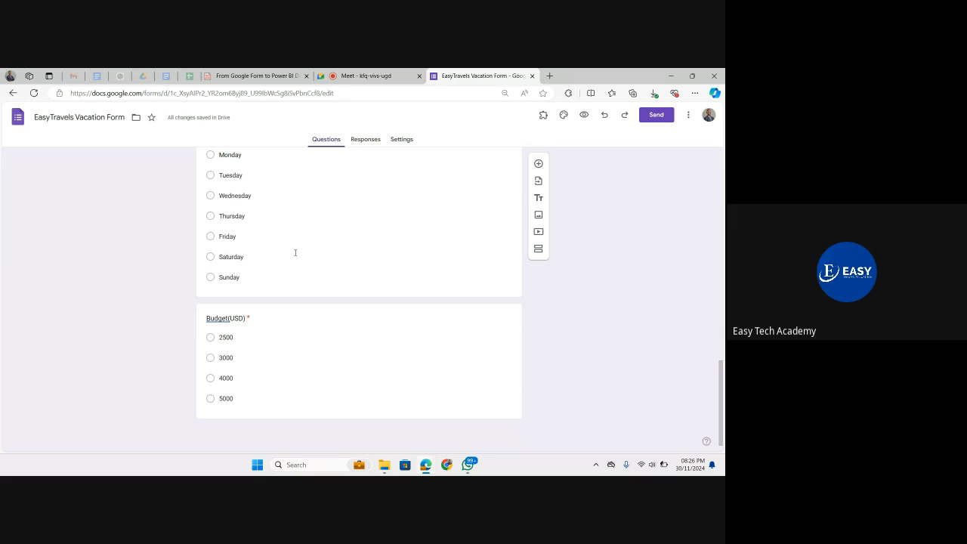
# Step: Open the form's sending options, choose sharing by link, shorten the URL and copy it
pyautogui.click(643, 118)
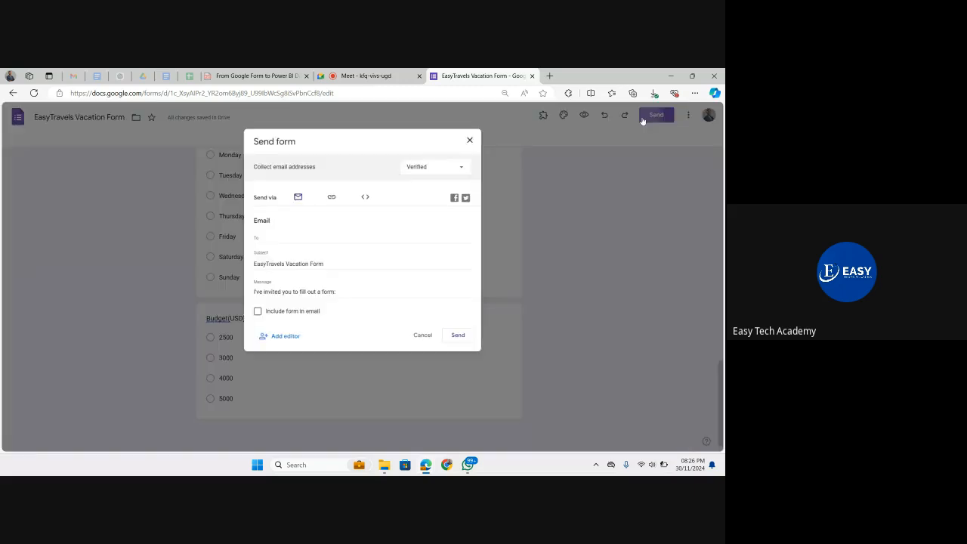
pyautogui.click(329, 197)
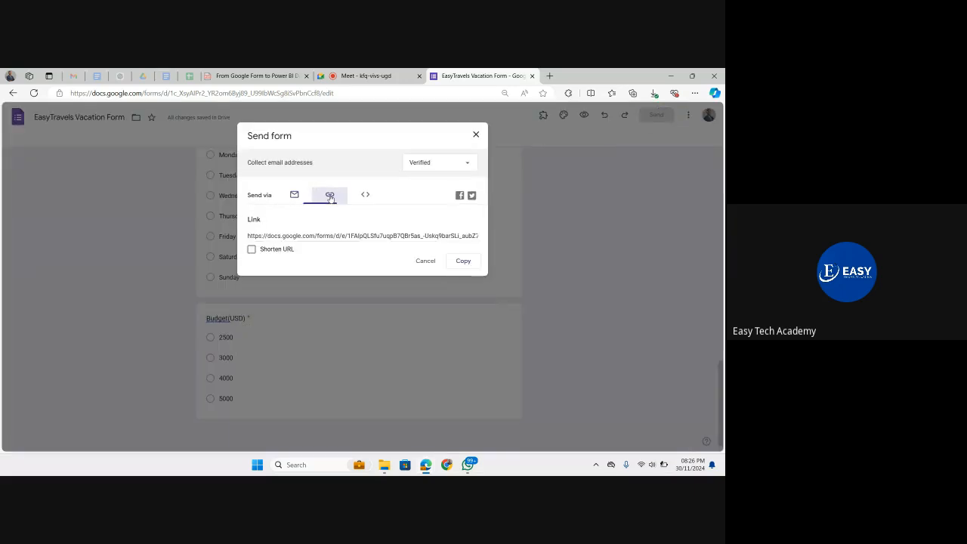
pyautogui.click(252, 249)
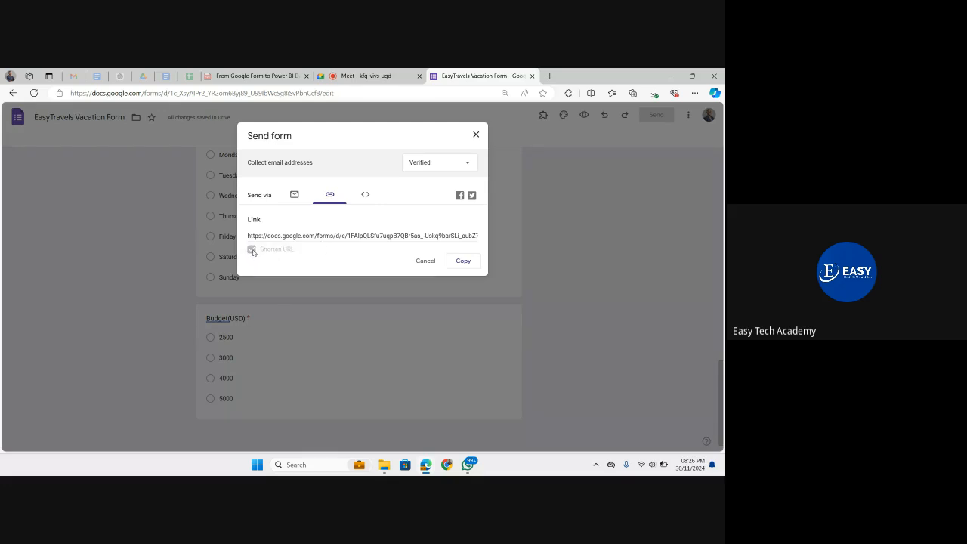
pyautogui.click(464, 260)
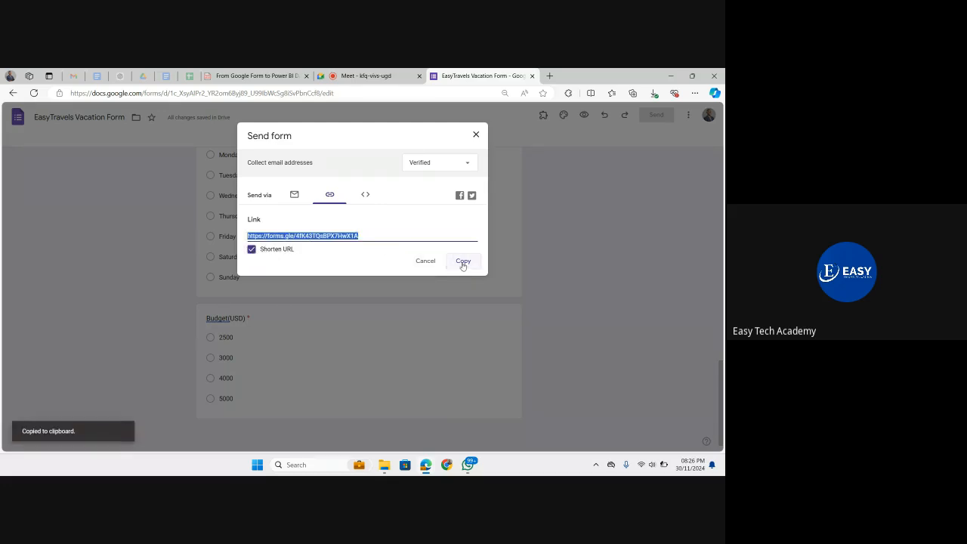
# Step: Switch to the Google Meet call and post "Link for EasTravles:" with the copied form link to everyone in the chat
pyautogui.click(343, 75)
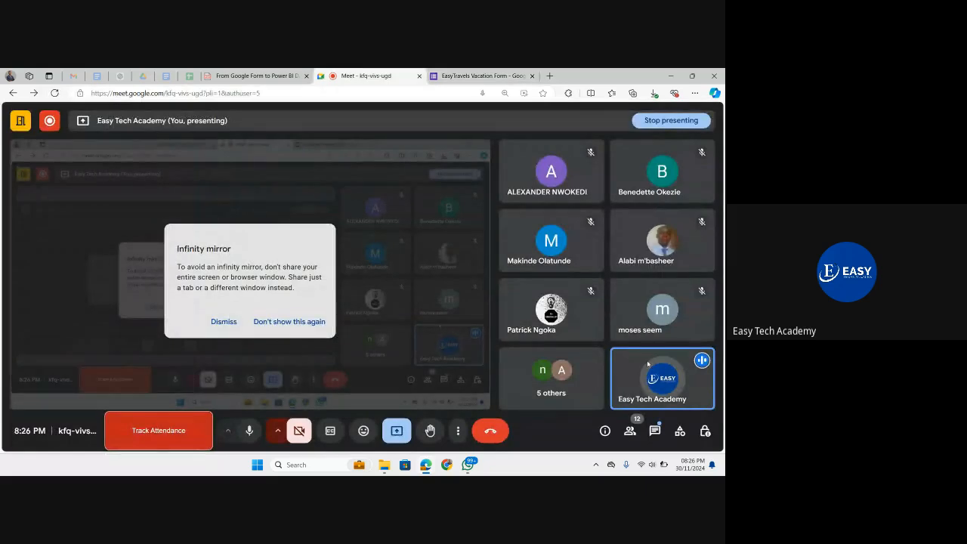
pyautogui.click(654, 434)
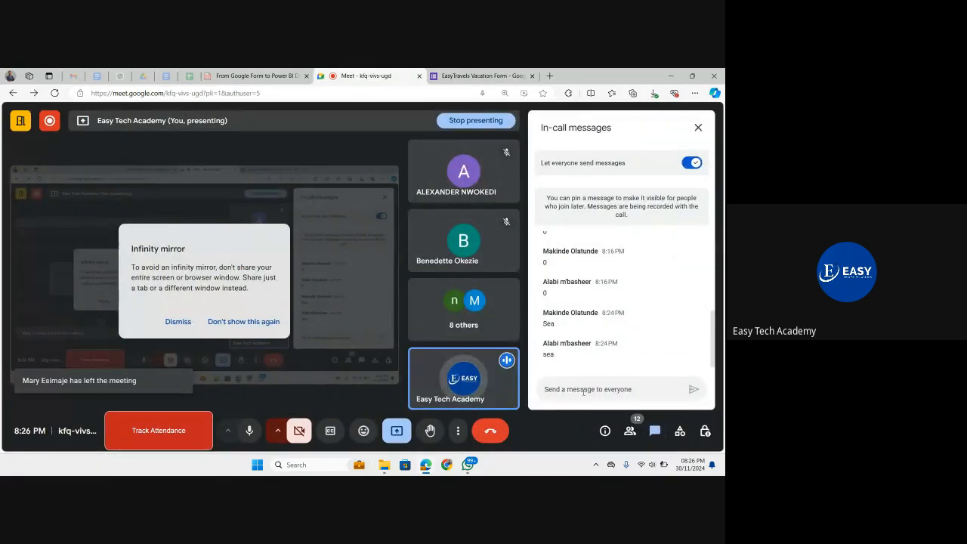
pyautogui.write('Link')
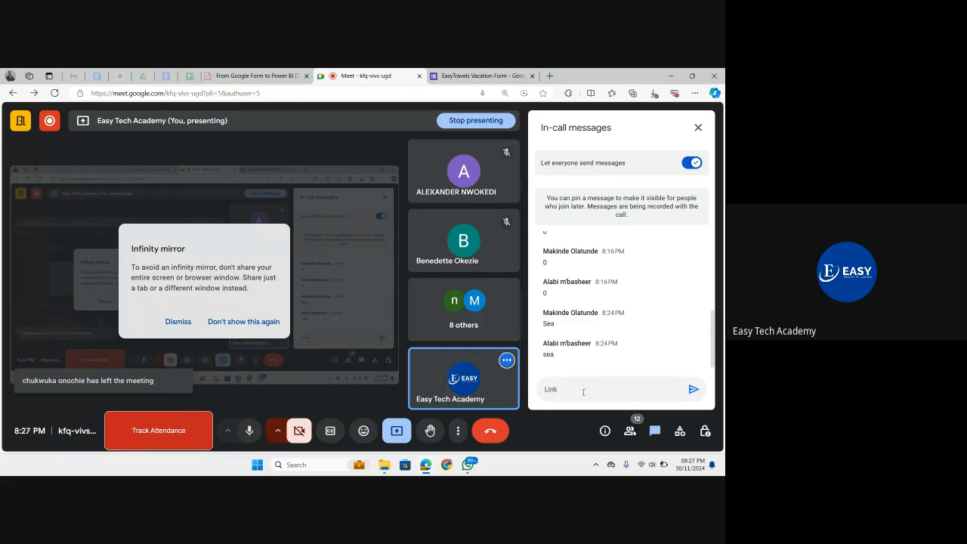
pyautogui.write(' for Eas')
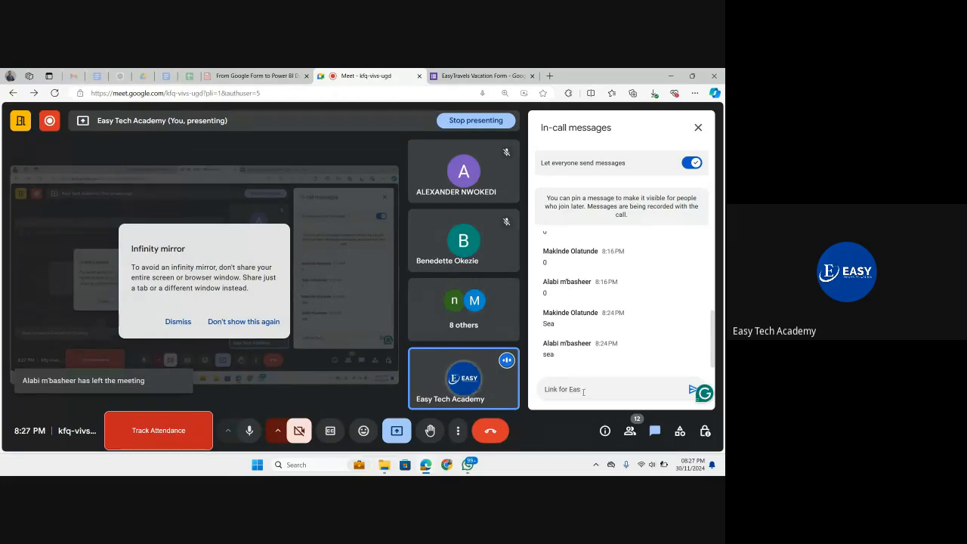
pyautogui.write('Travles:')
pyautogui.hotkey('shift', 'Return')
pyautogui.hotkey('ctrl', 'v')
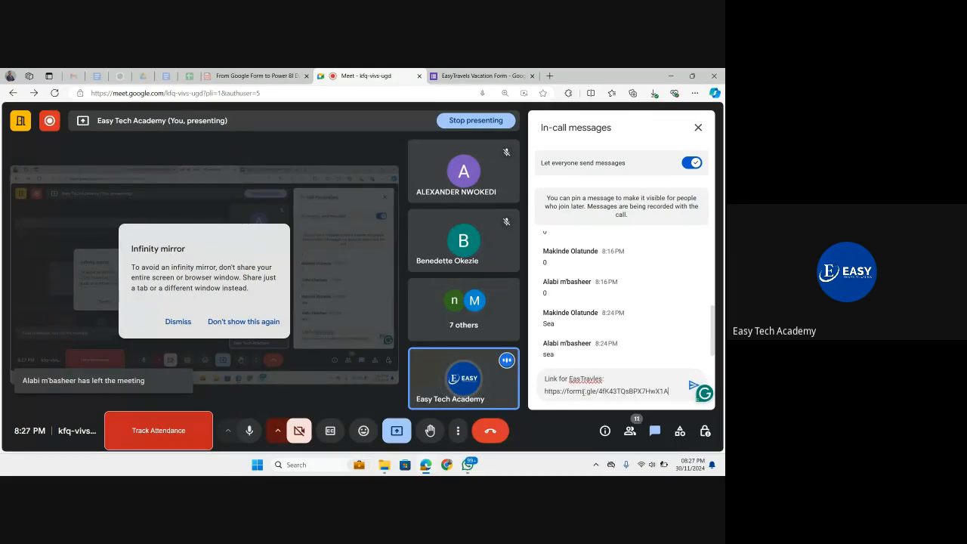
pyautogui.press('Return')
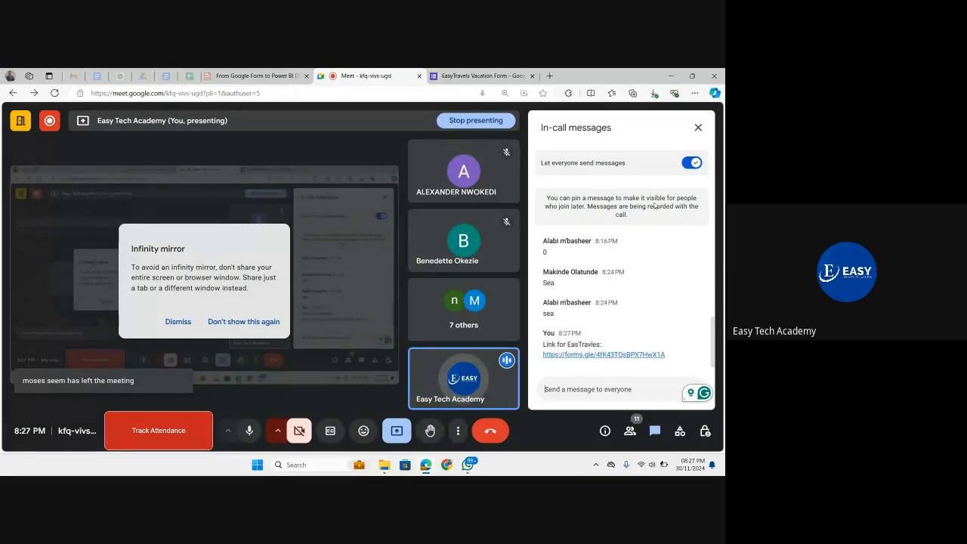
pyautogui.click(698, 127)
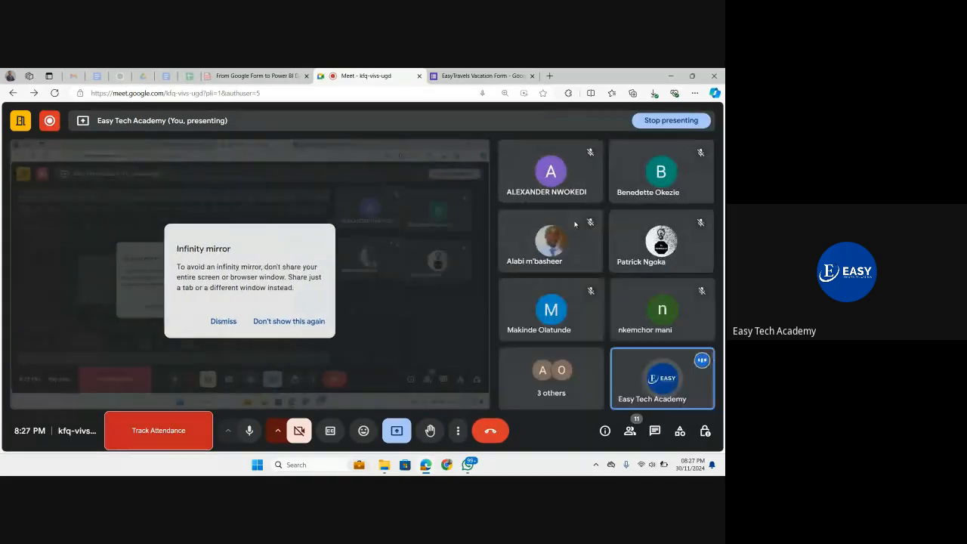
# Step: Return to the vacation form, copy the short link again and check whether any responses have arrived
pyautogui.click(477, 76)
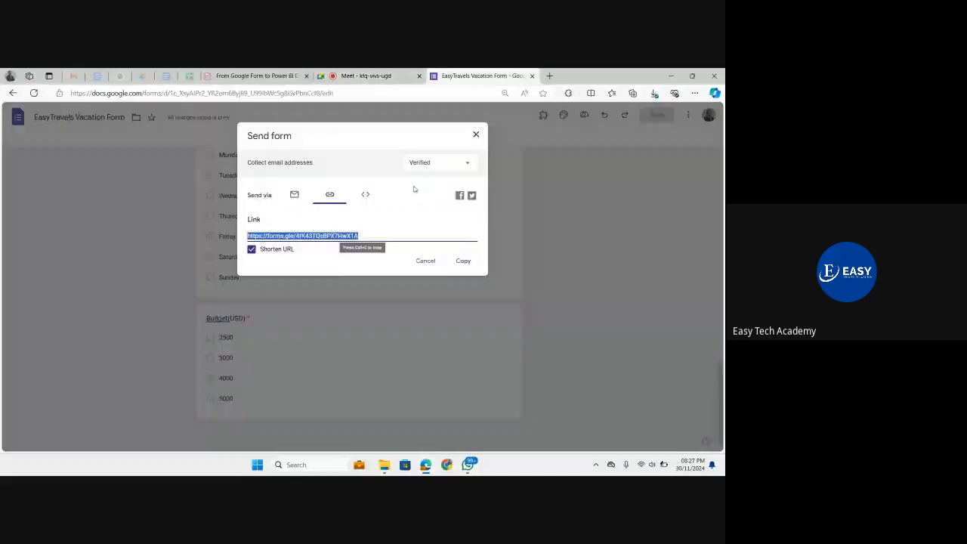
pyautogui.click(460, 263)
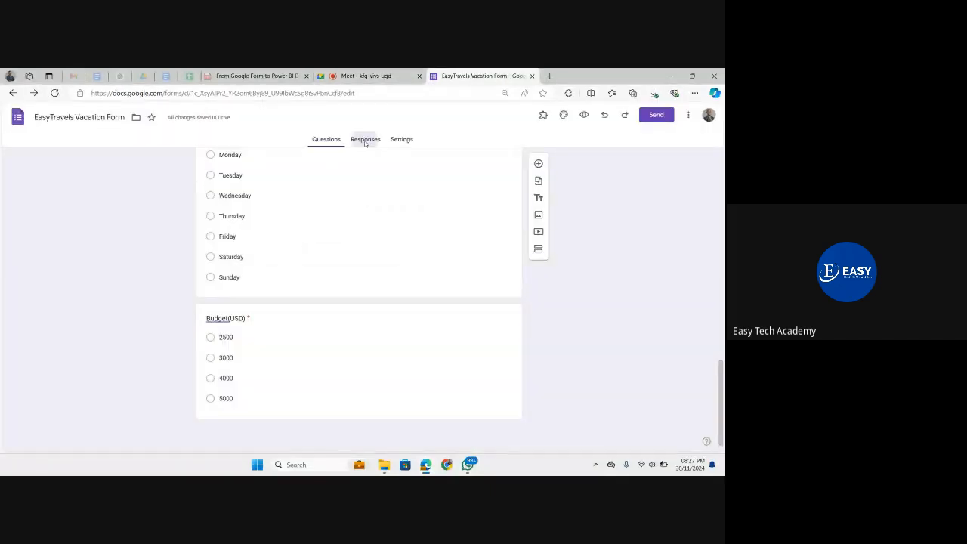
pyautogui.click(365, 139)
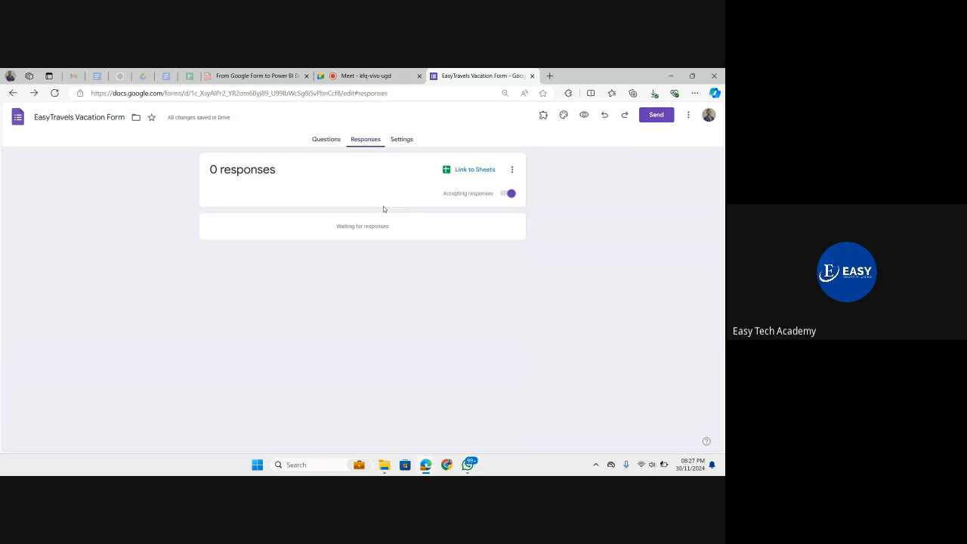
pyautogui.click(329, 139)
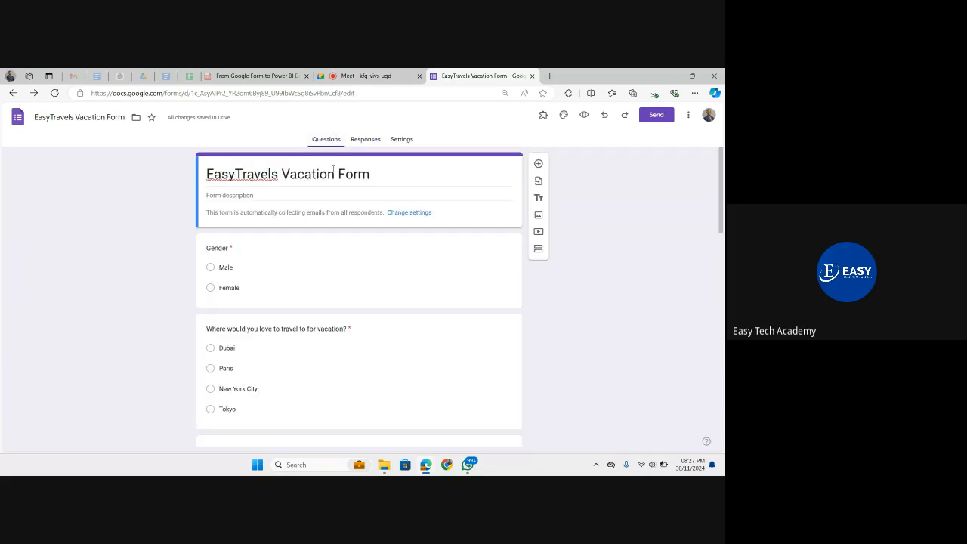
pyautogui.click(366, 140)
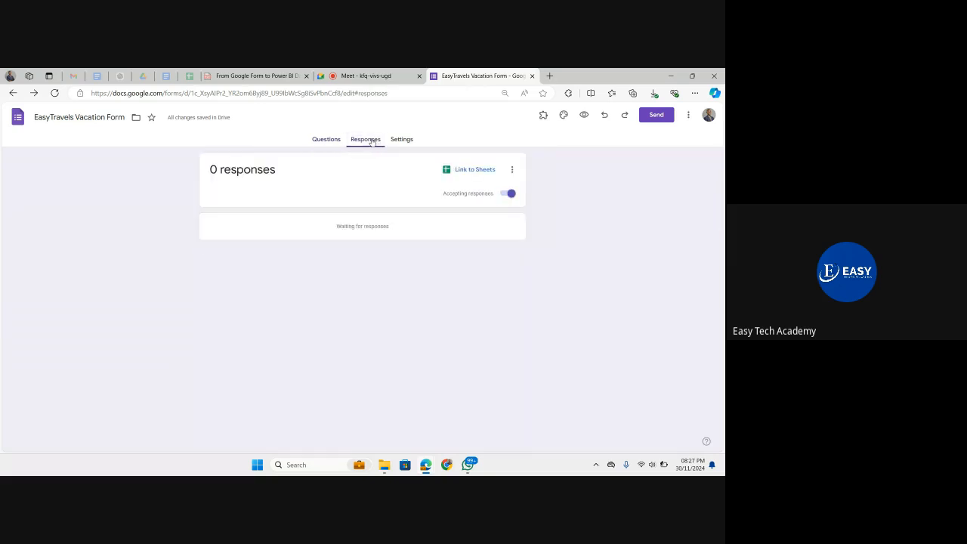
# Step: Change the "Your Favourite meal" question's type to dropdown
pyautogui.click(322, 143)
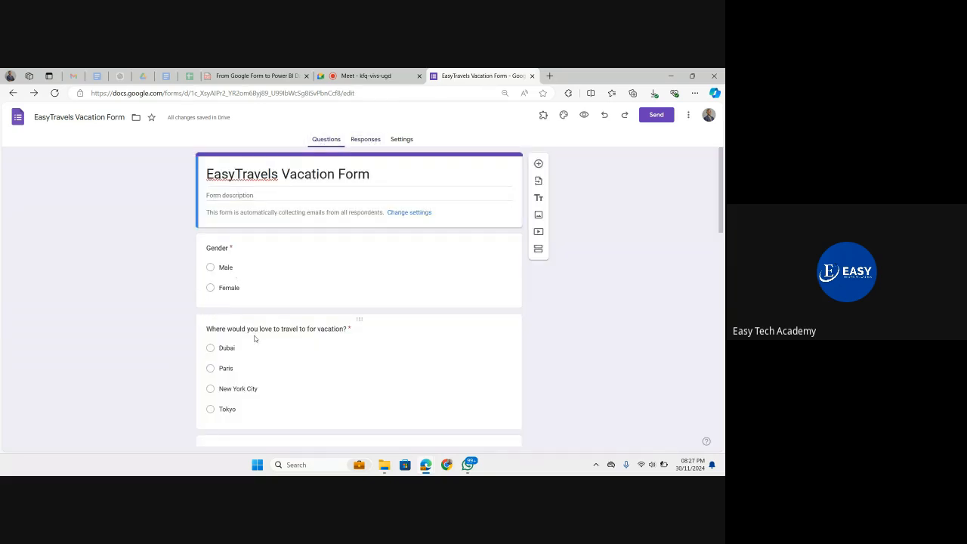
pyautogui.scroll(-3, 255, 338)
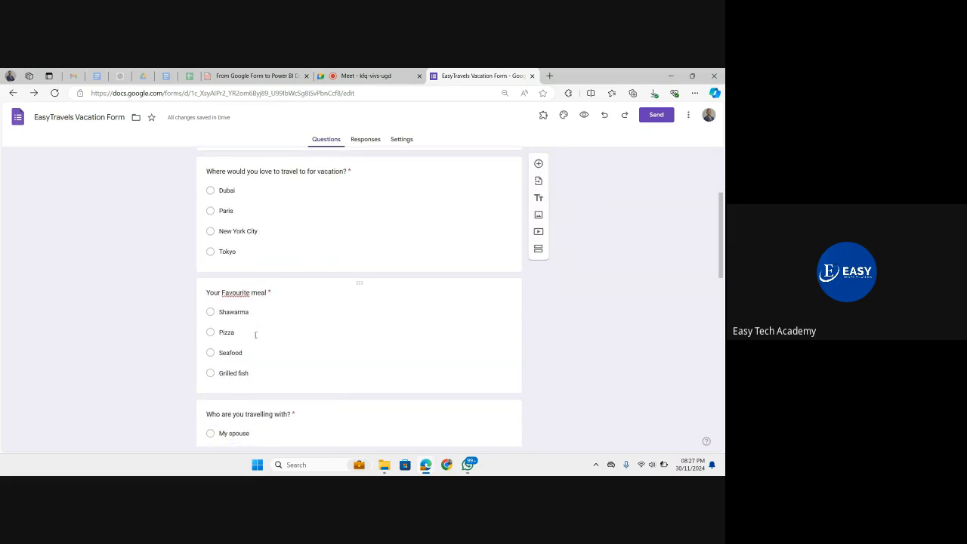
pyautogui.scroll(-2, 255, 335)
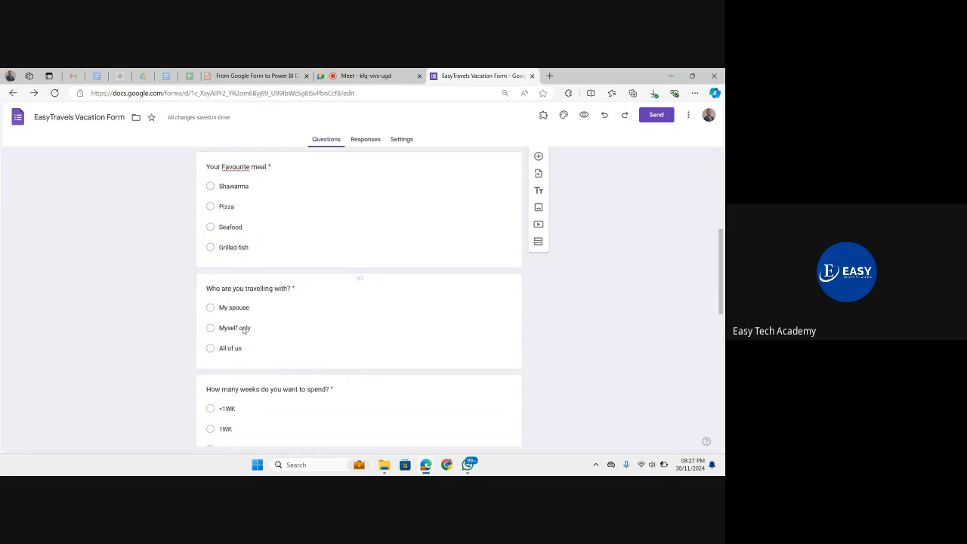
pyautogui.click(302, 167)
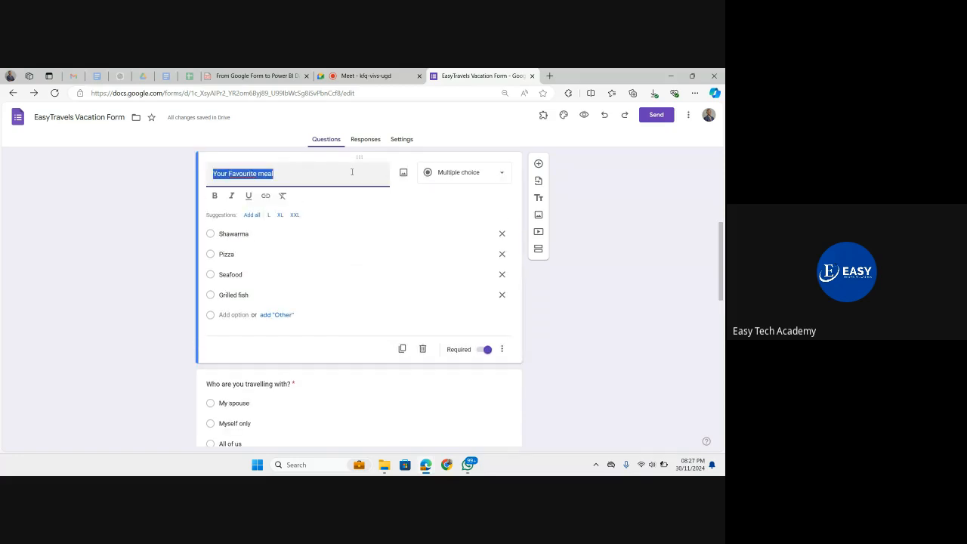
pyautogui.click(464, 174)
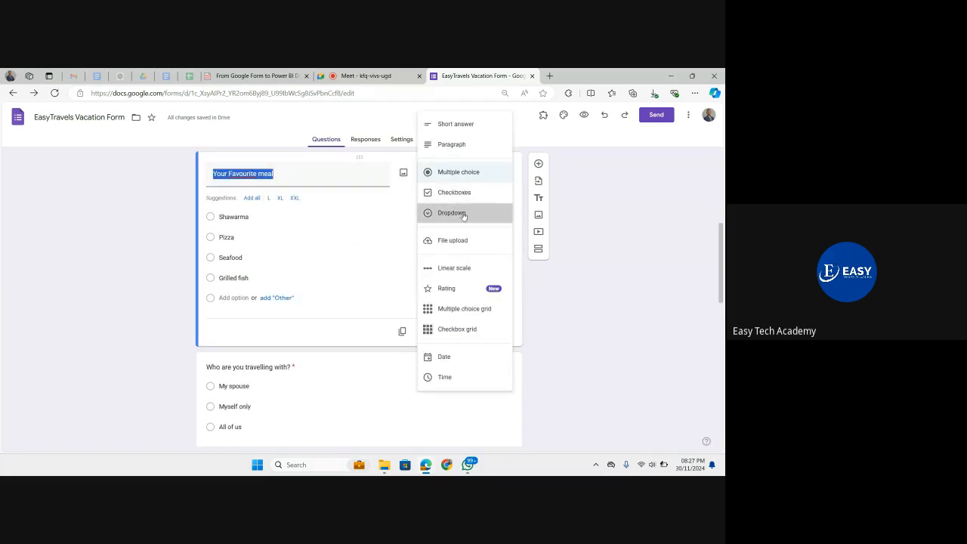
pyautogui.click(454, 212)
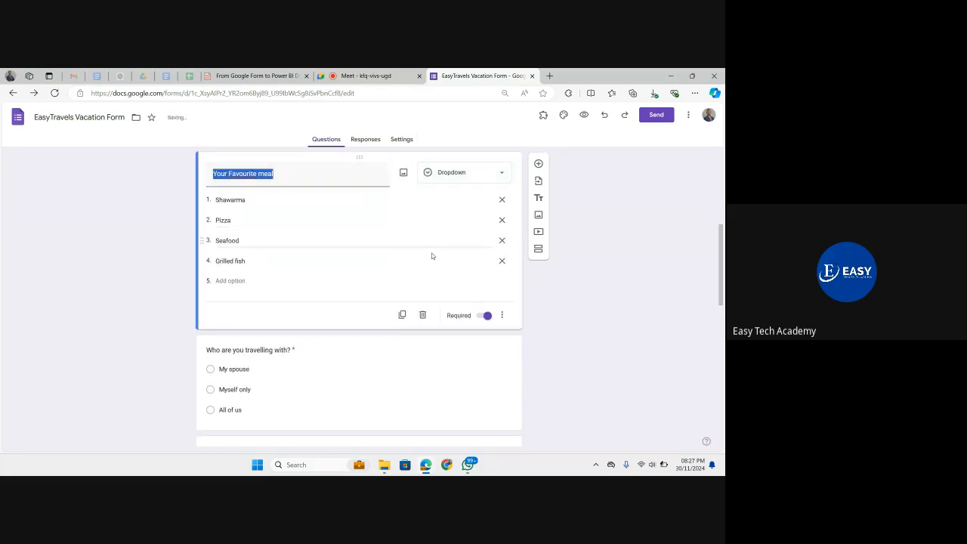
# Step: Check the summary of the form's collected responses and return to its questions
pyautogui.scroll(-2, 395, 334)
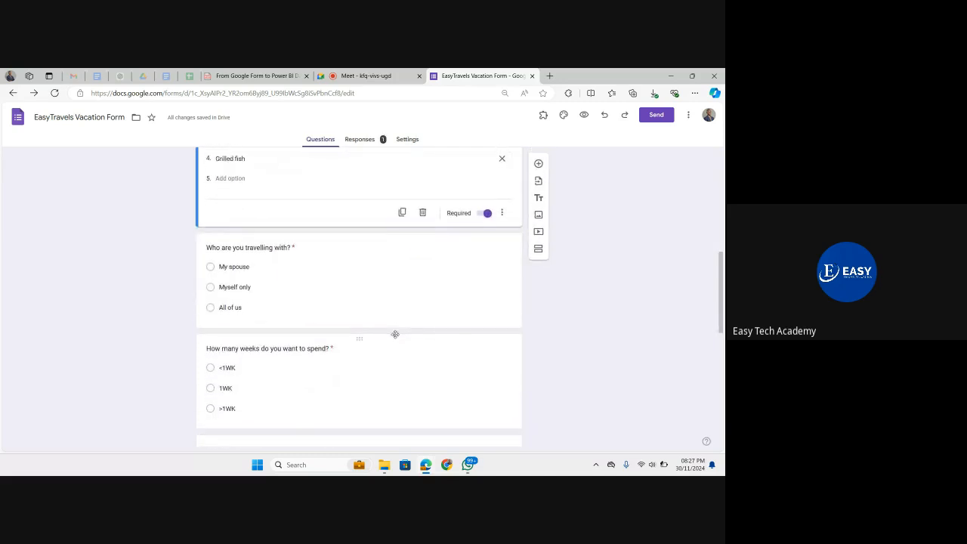
pyautogui.click(361, 139)
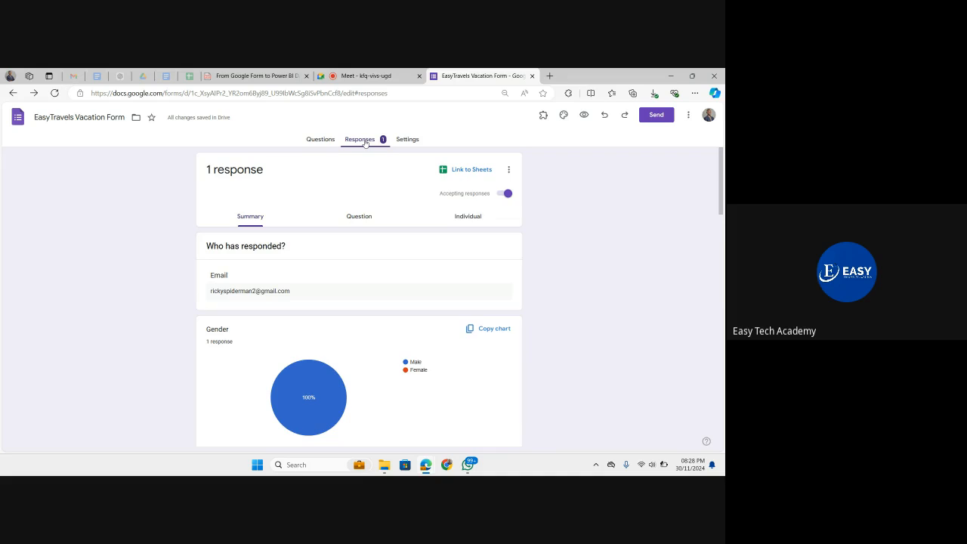
pyautogui.click(333, 143)
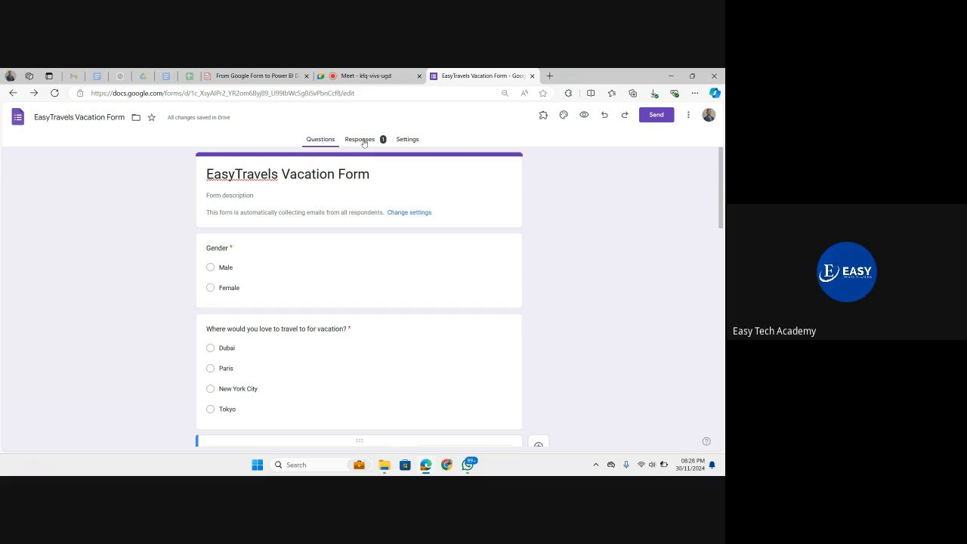
pyautogui.click(354, 74)
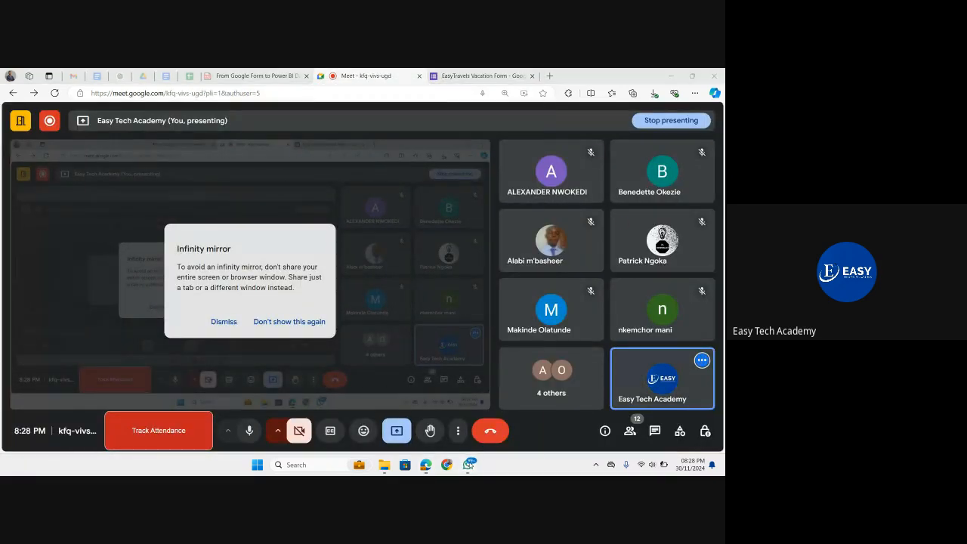
pyautogui.click(468, 465)
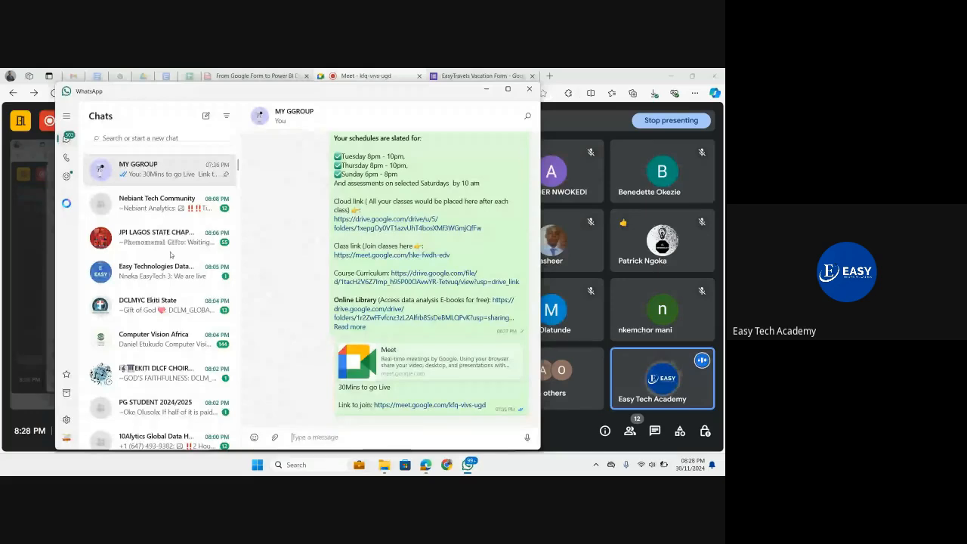
pyautogui.click(486, 91)
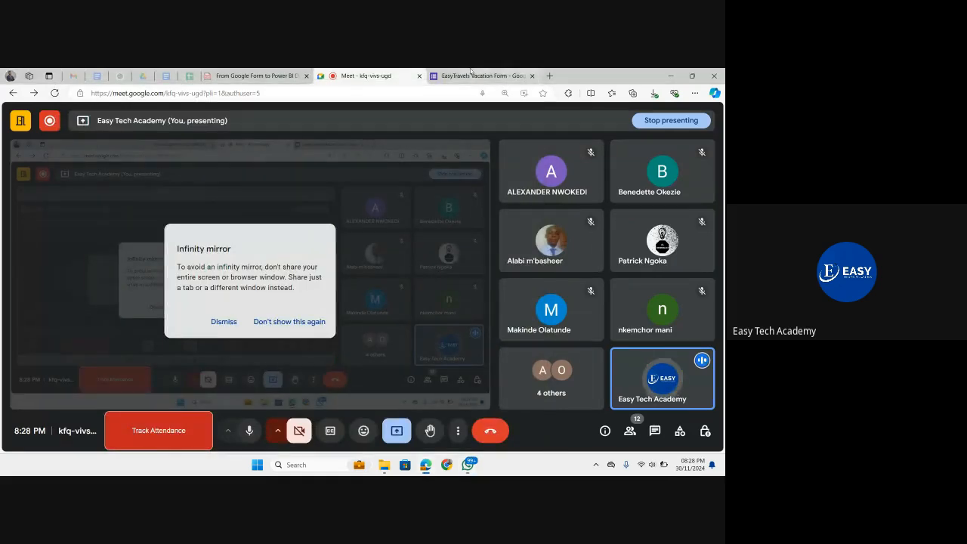
pyautogui.click(470, 72)
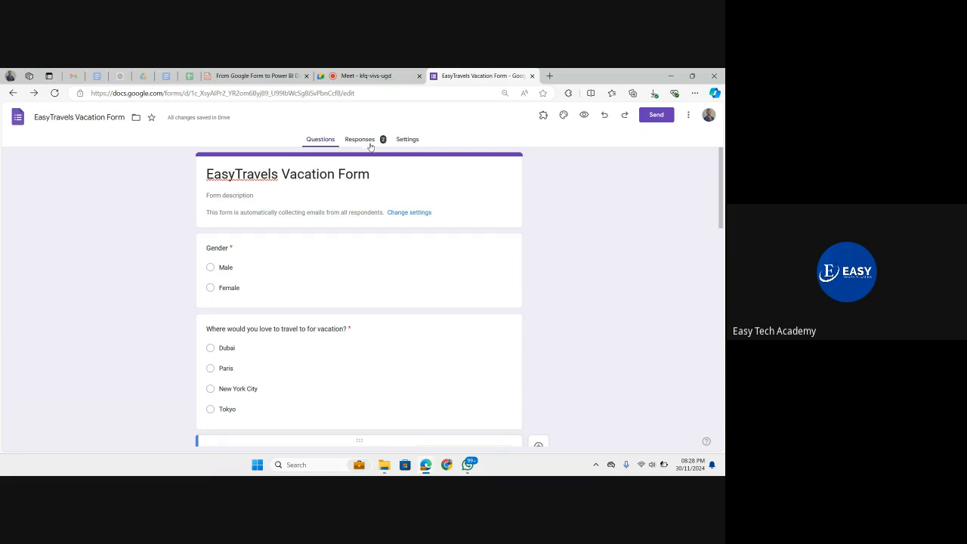
pyautogui.click(388, 76)
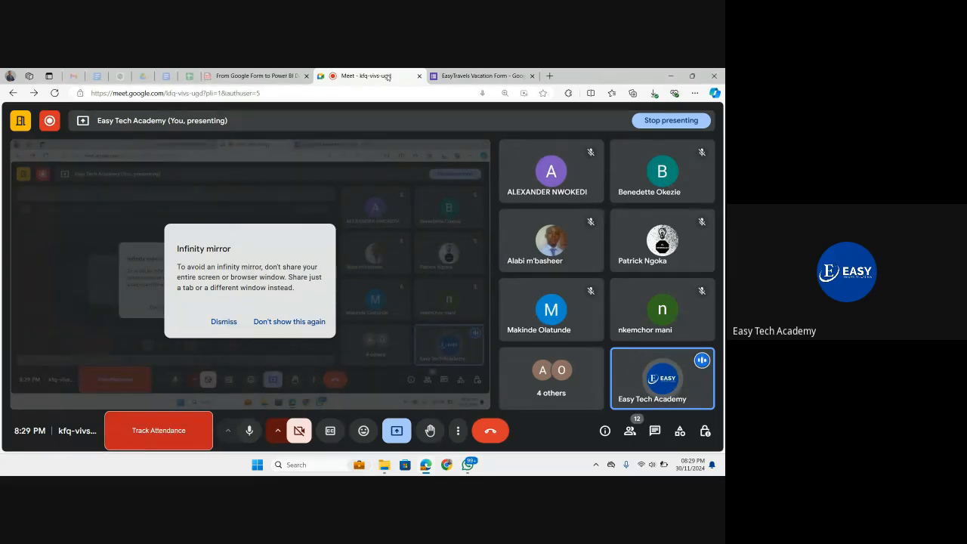
# Step: Return to the Google Meet call and stop presenting the screen
pyautogui.click(462, 73)
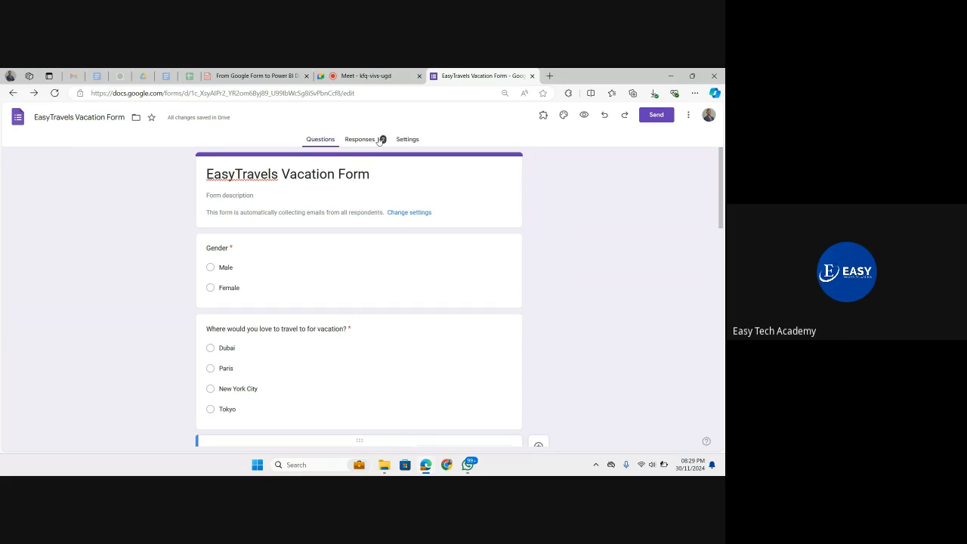
pyautogui.click(365, 76)
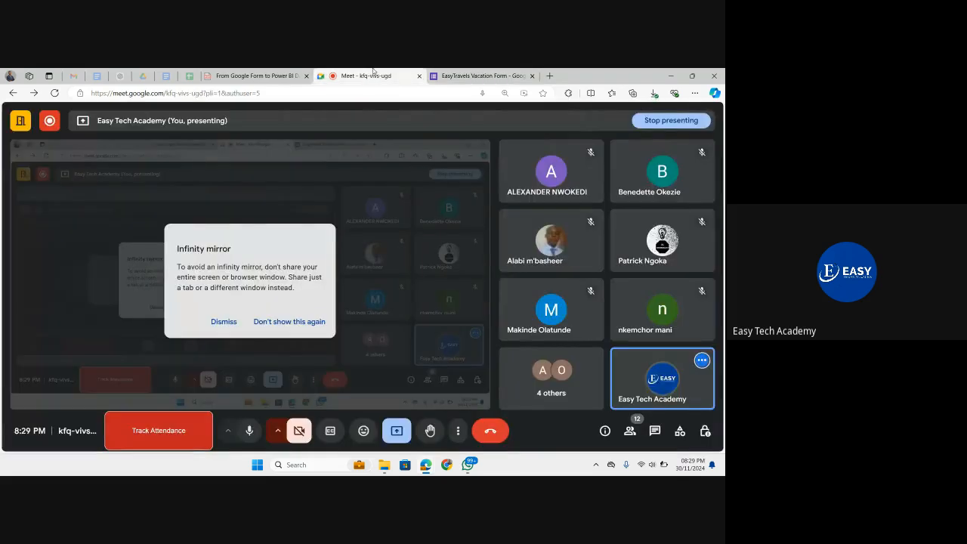
pyautogui.click(396, 430)
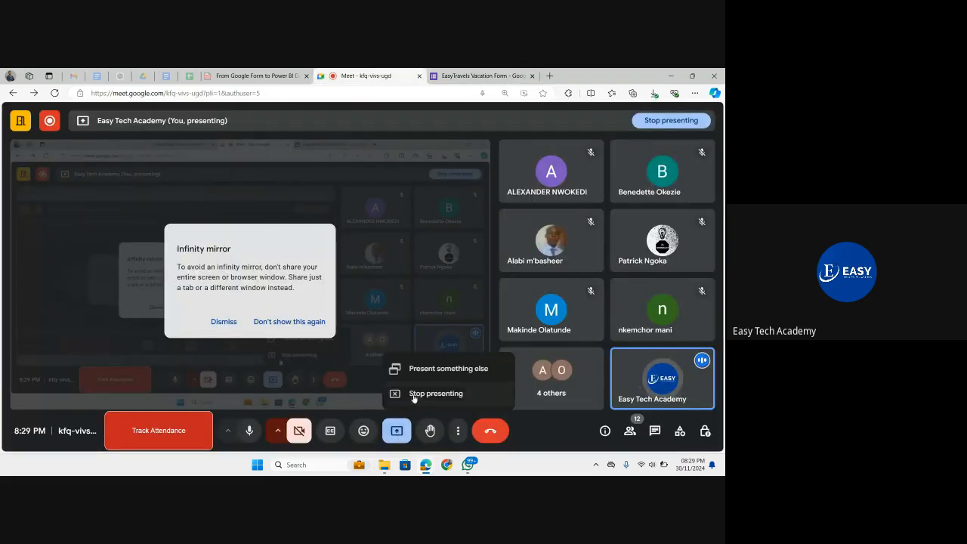
pyautogui.click(414, 396)
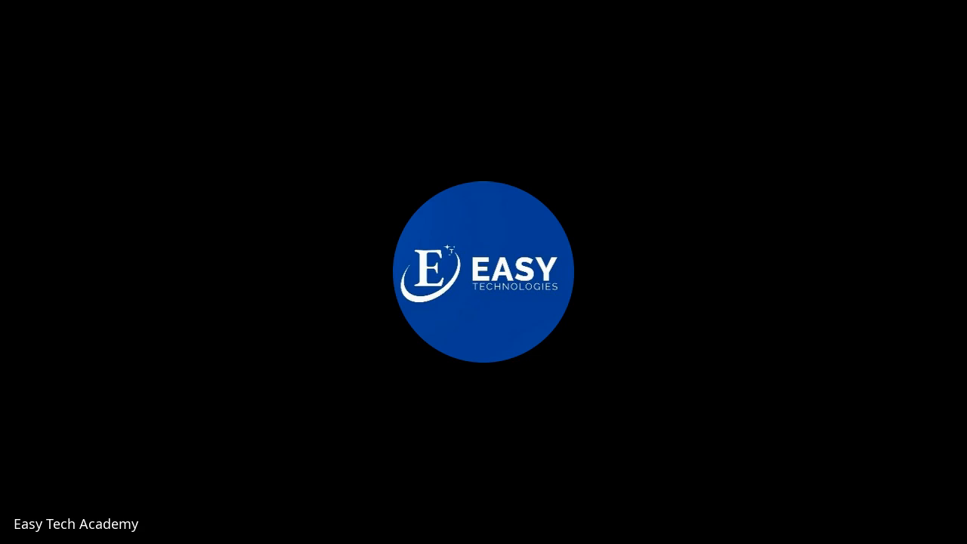
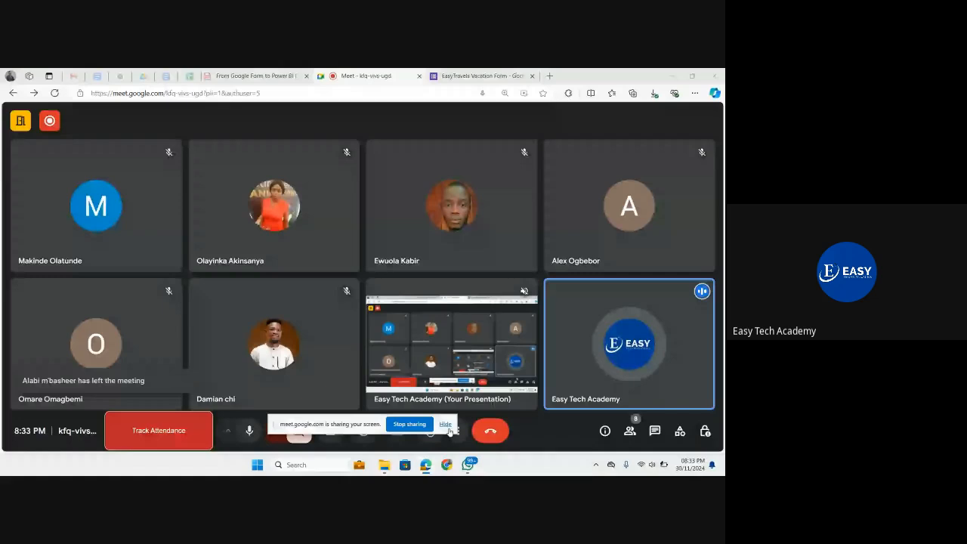
# Step: Hide the screen-sharing notice, and launch Power BI Desktop with a blank report
pyautogui.click(446, 424)
pyautogui.click(480, 75)
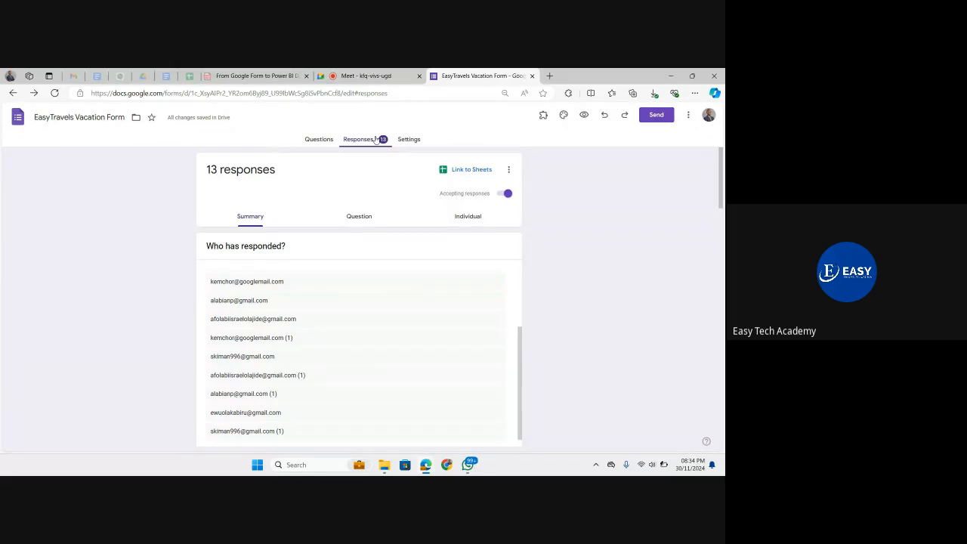
pyautogui.press('super')
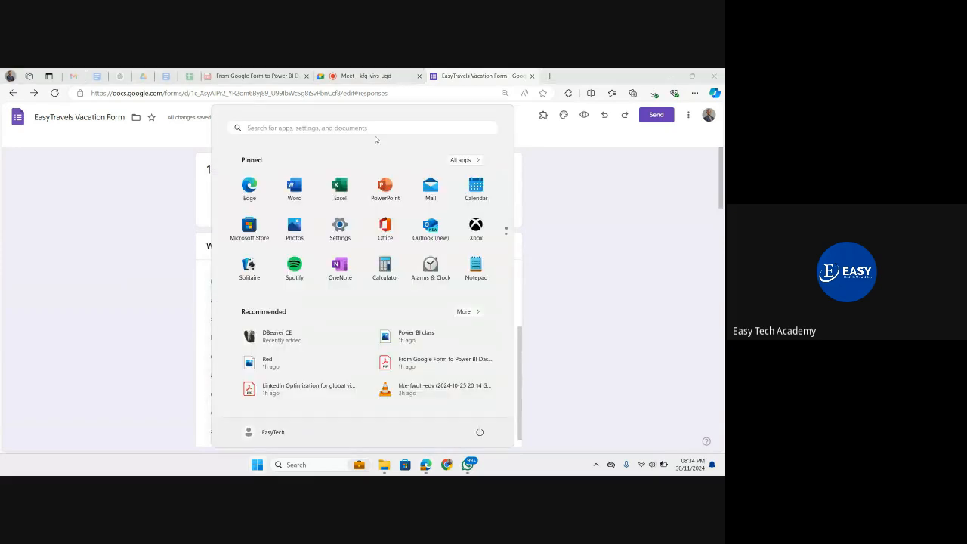
pyautogui.write('power')
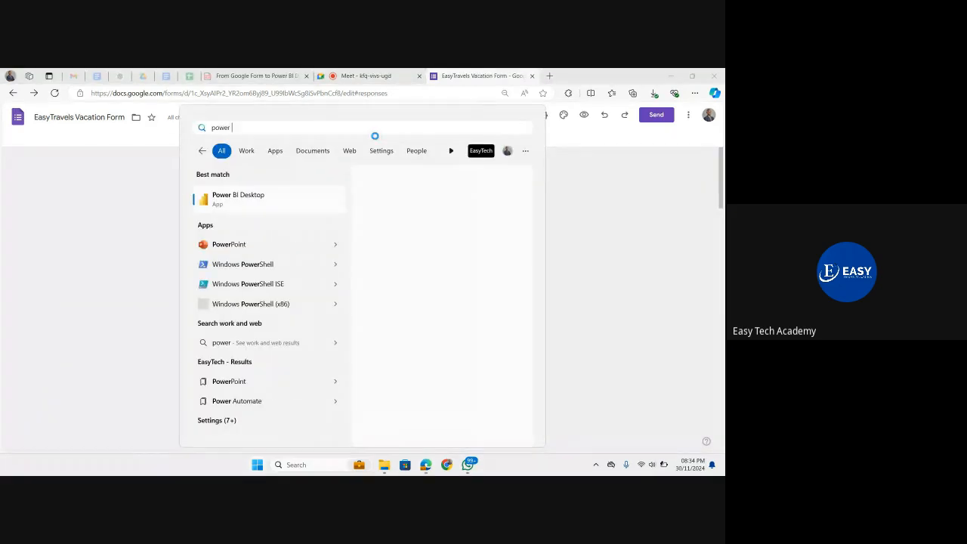
pyautogui.click(248, 198)
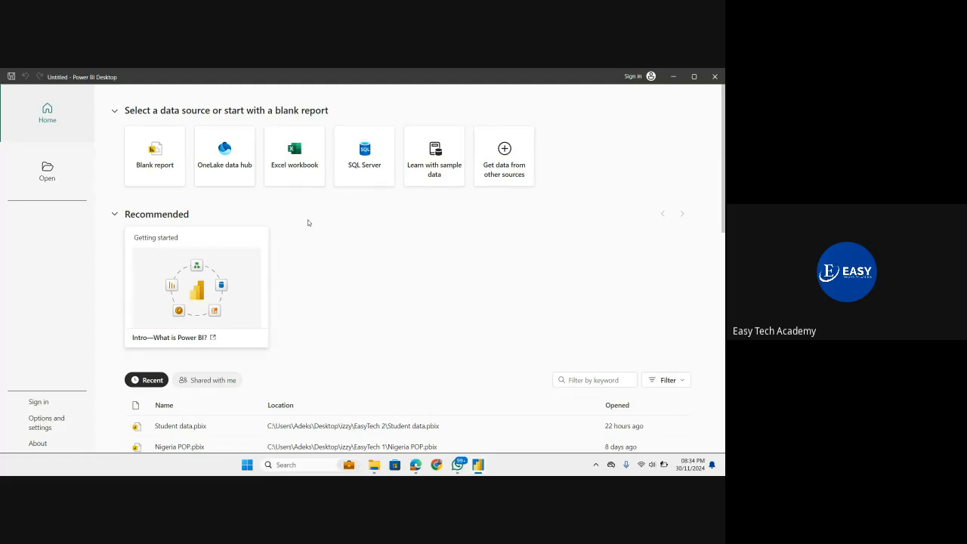
pyautogui.click(154, 156)
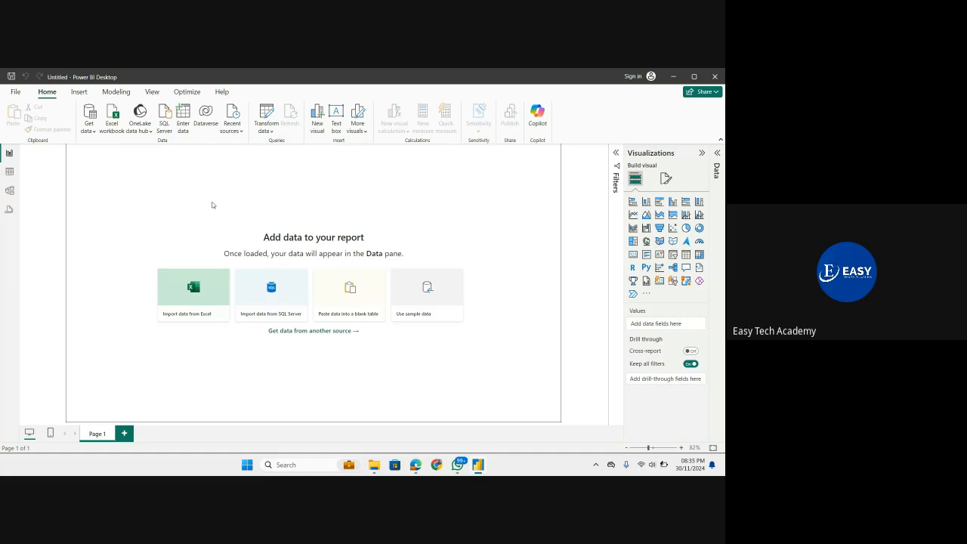
# Step: Switch back to the vacation form in the browser, reload it and review the response summary through to the Budget(USD) chart
pyautogui.moveTo(416, 464)
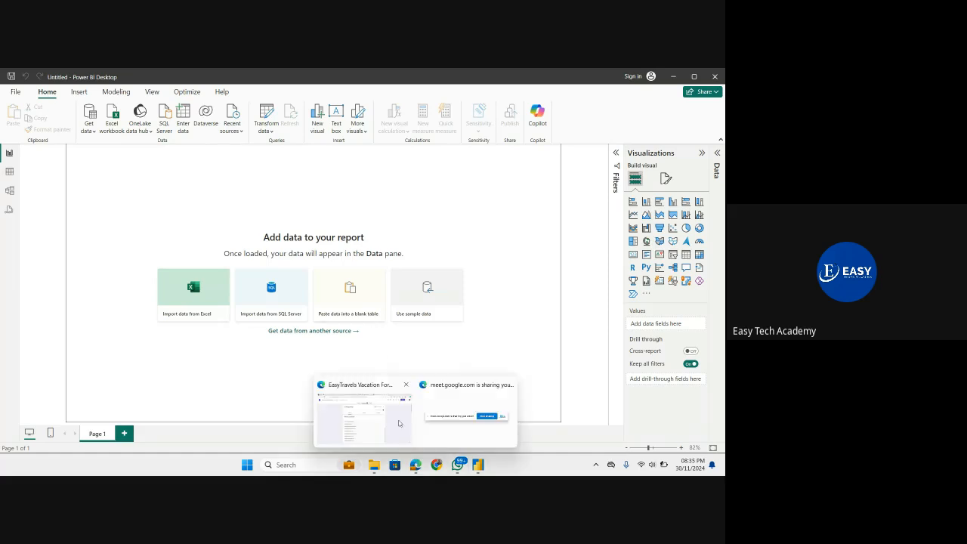
pyautogui.click(400, 423)
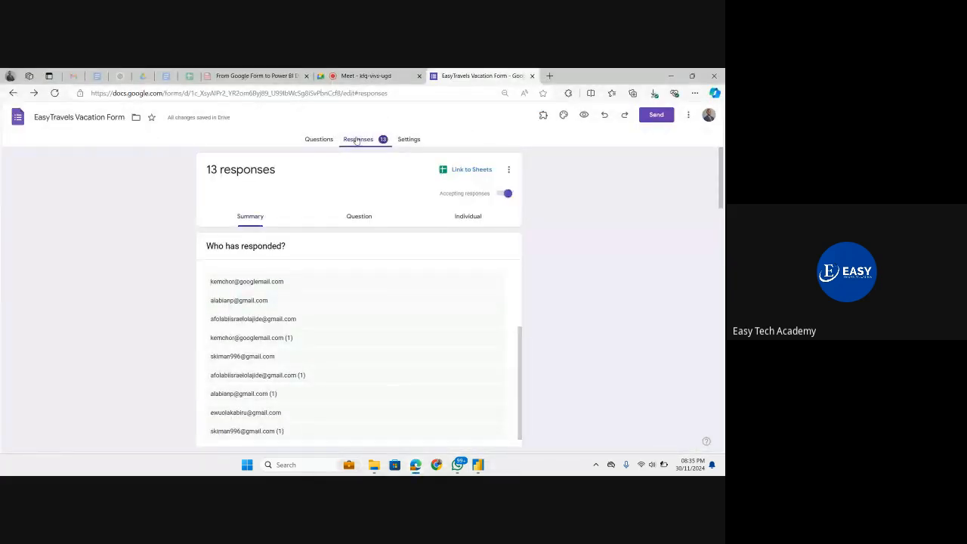
pyautogui.click(319, 139)
pyautogui.click(358, 139)
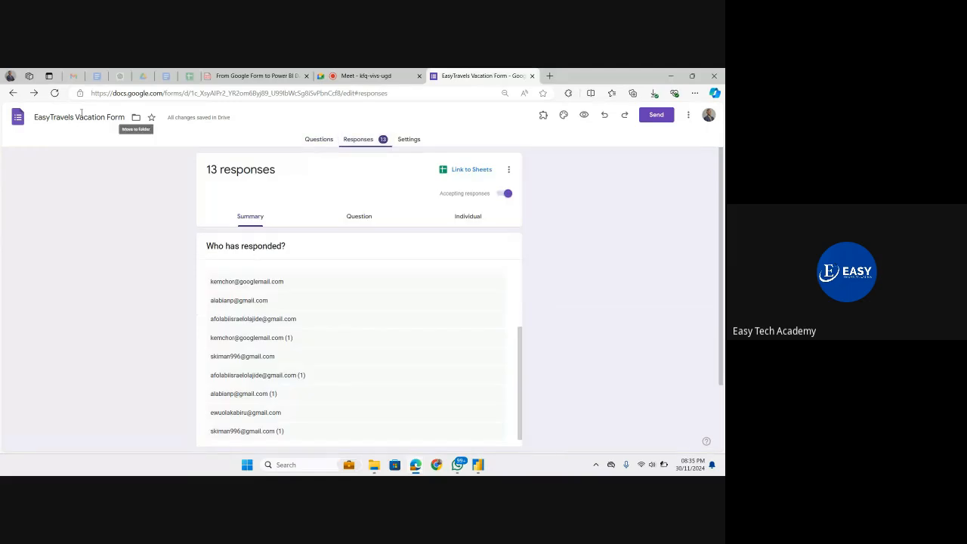
pyautogui.click(57, 96)
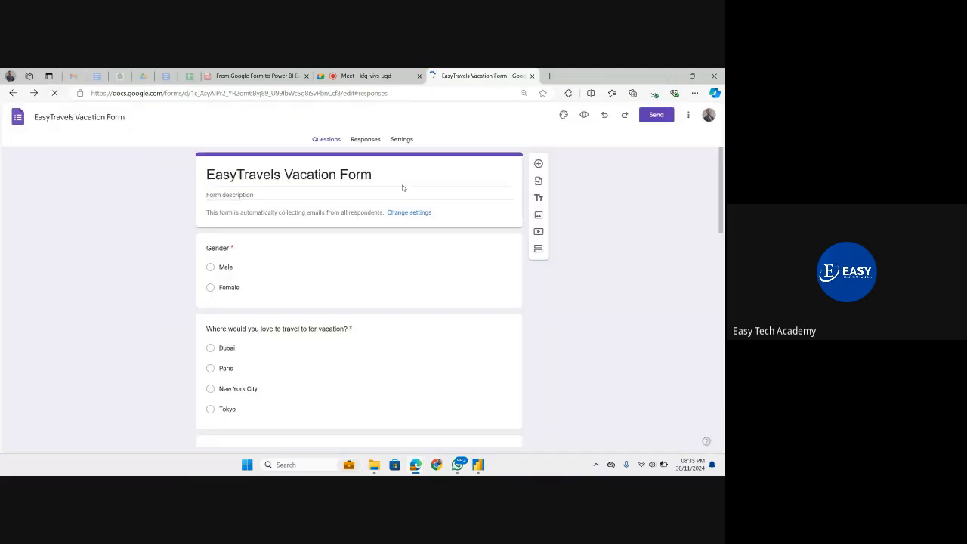
pyautogui.click(365, 140)
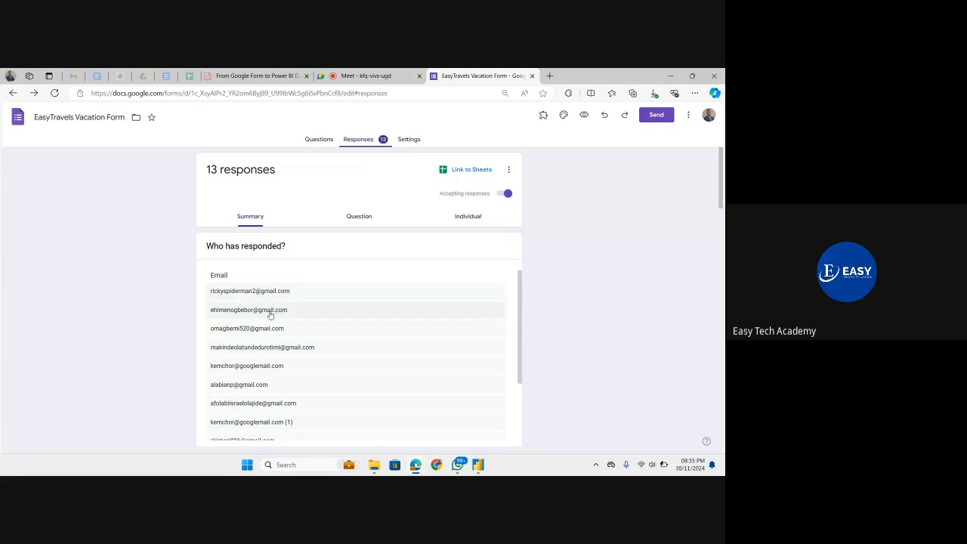
pyautogui.scroll(-10, 242, 295)
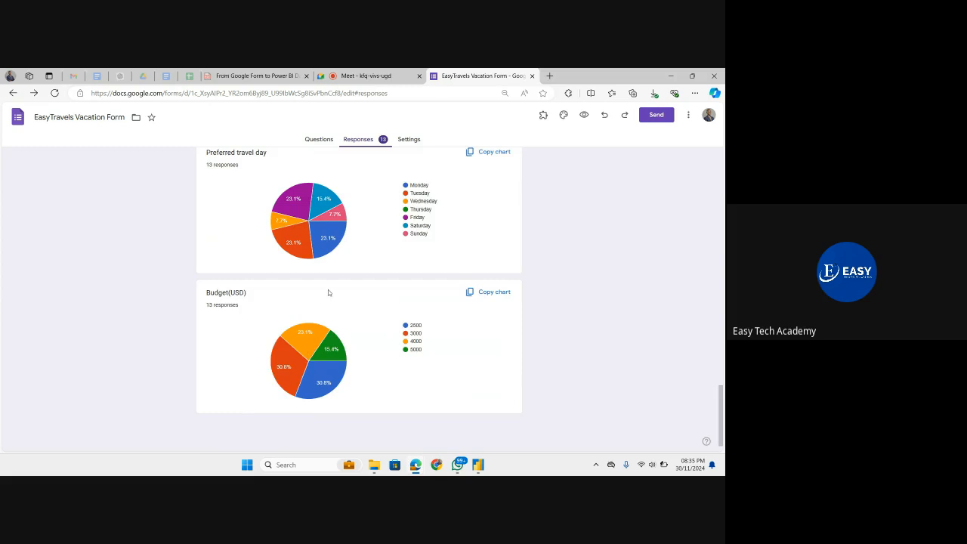
pyautogui.scroll(10, 341, 292)
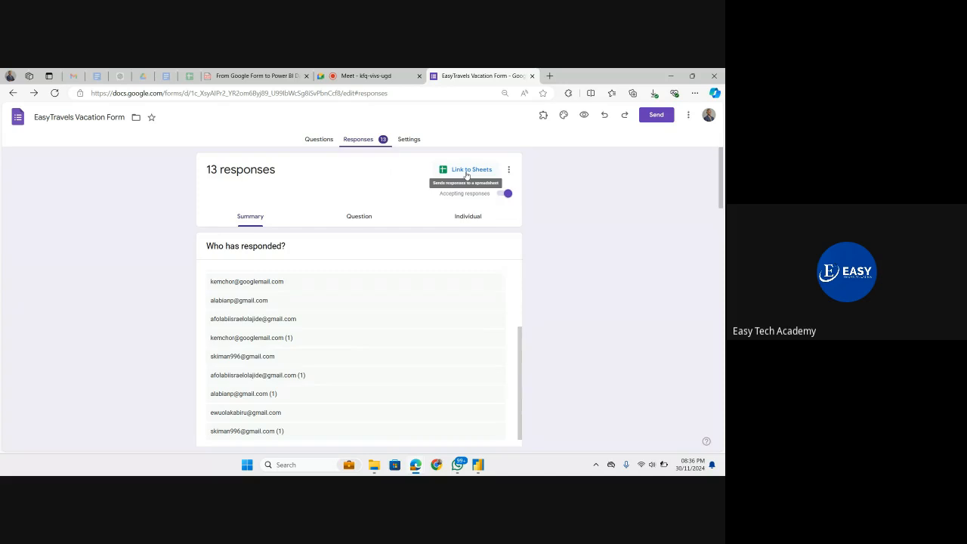
# Step: Link the form's responses to a new Google Sheets spreadsheet and review its columns through to Budget(USD)
pyautogui.click(466, 173)
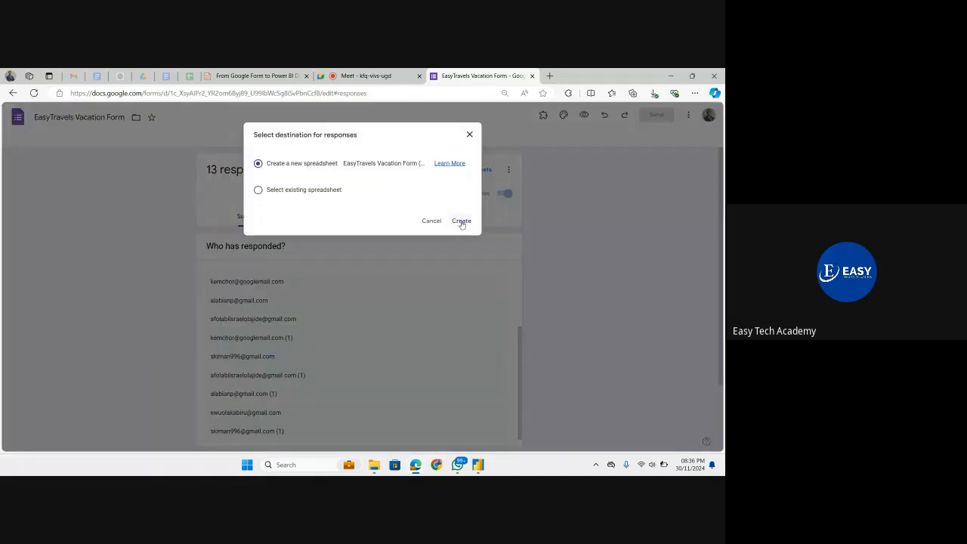
pyautogui.click(461, 222)
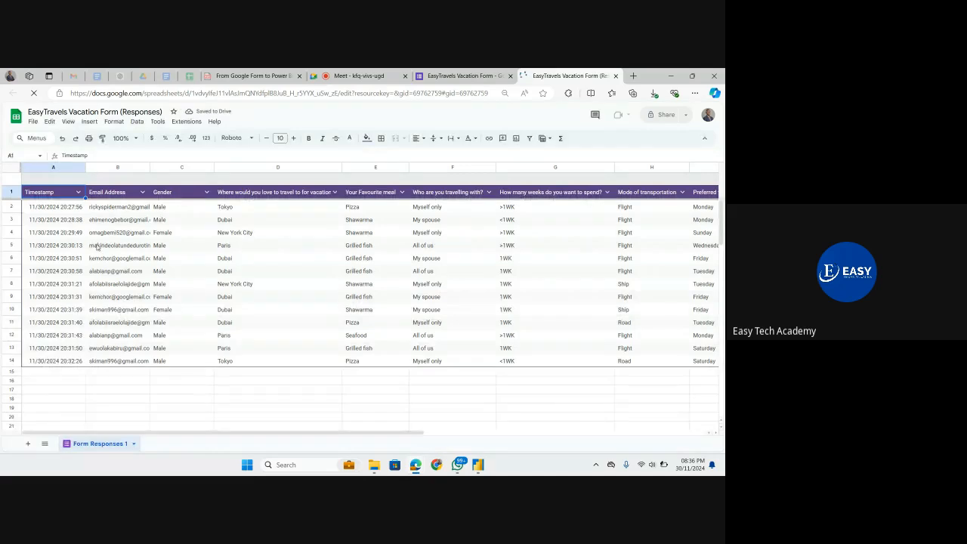
pyautogui.rightClick(135, 192)
pyautogui.click(281, 168)
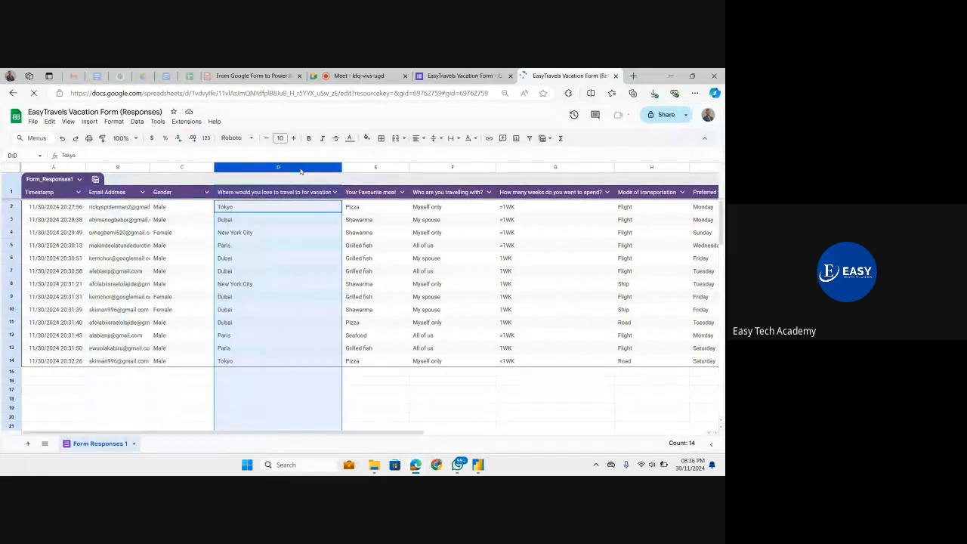
pyautogui.click(162, 398)
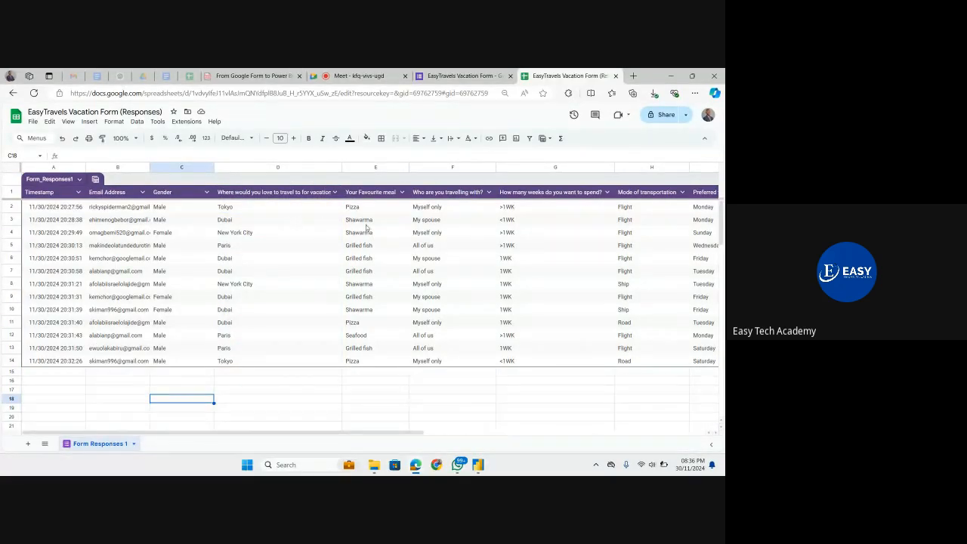
pyautogui.hscroll(5, 414, 238)
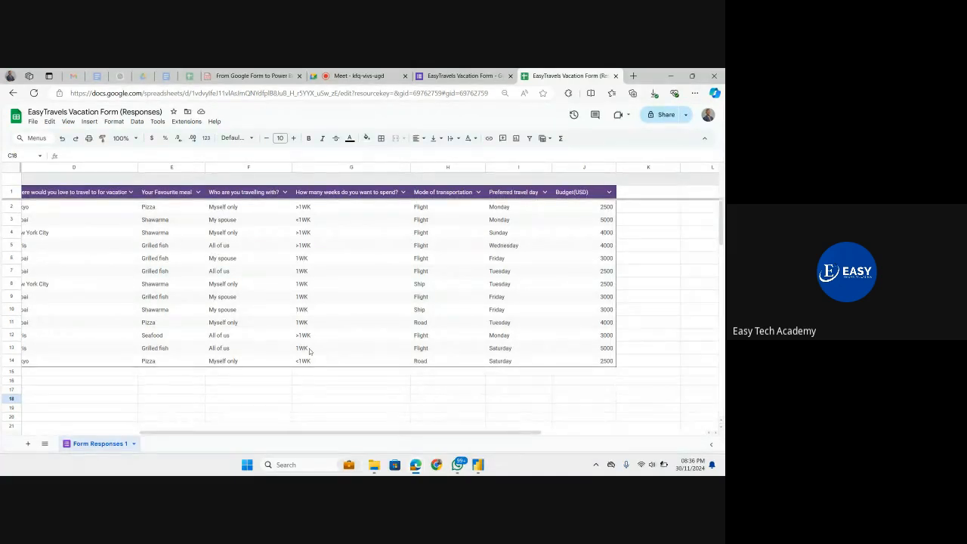
pyautogui.click(306, 381)
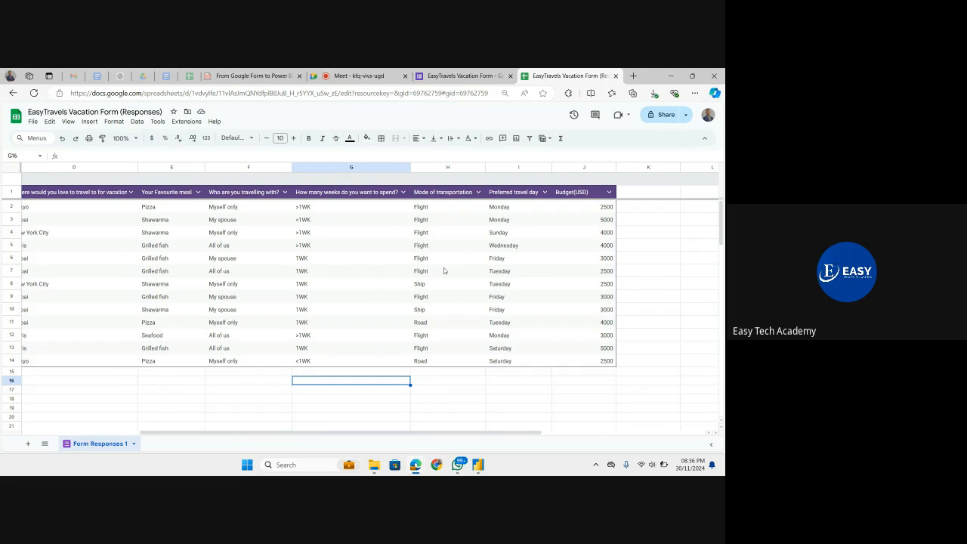
# Step: Highlight the response spreadsheet's full web address in the browser and return to Power BI Desktop
pyautogui.click(478, 465)
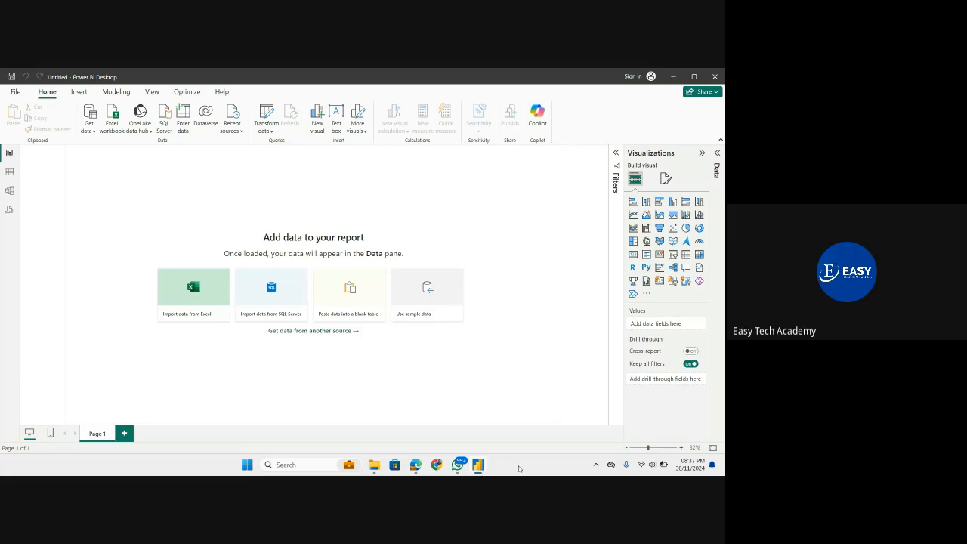
pyautogui.moveTo(415, 465)
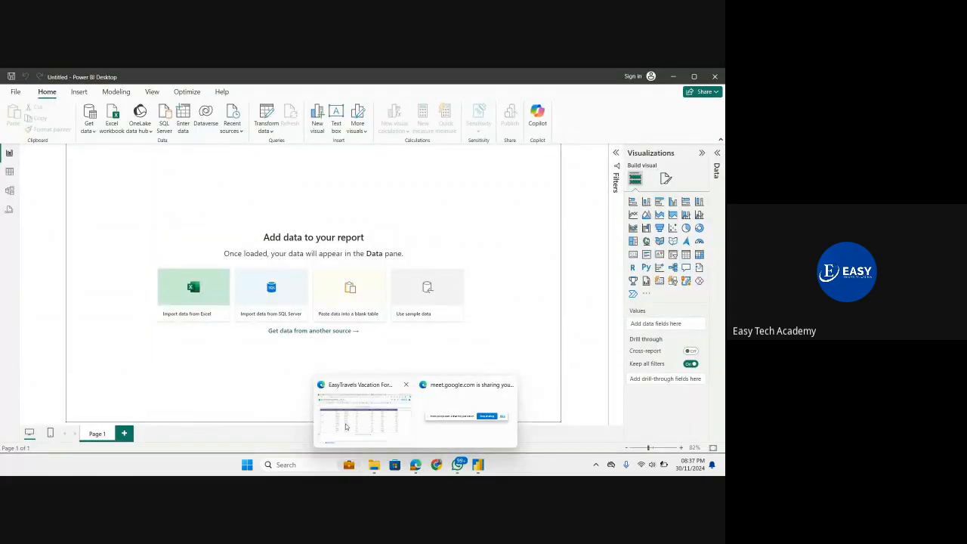
pyautogui.click(345, 427)
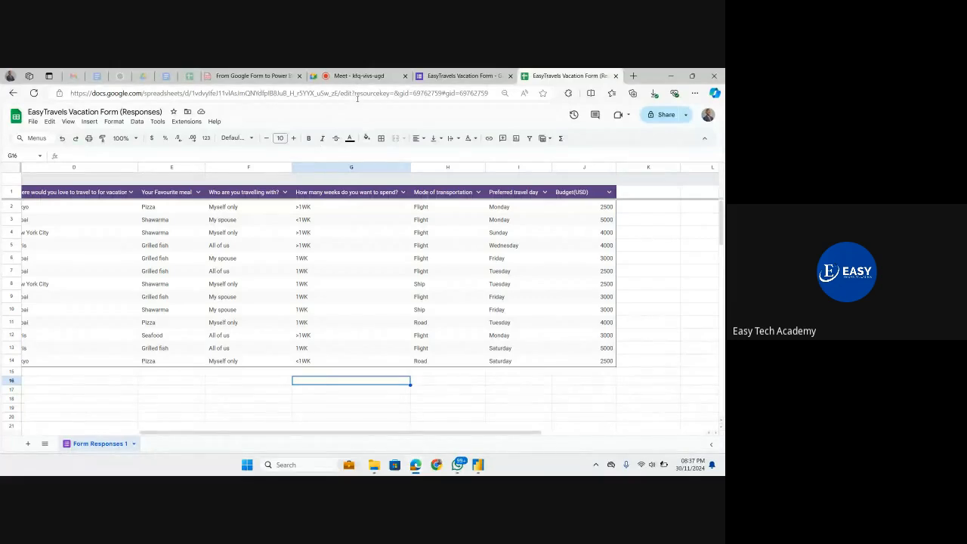
pyautogui.click(216, 95)
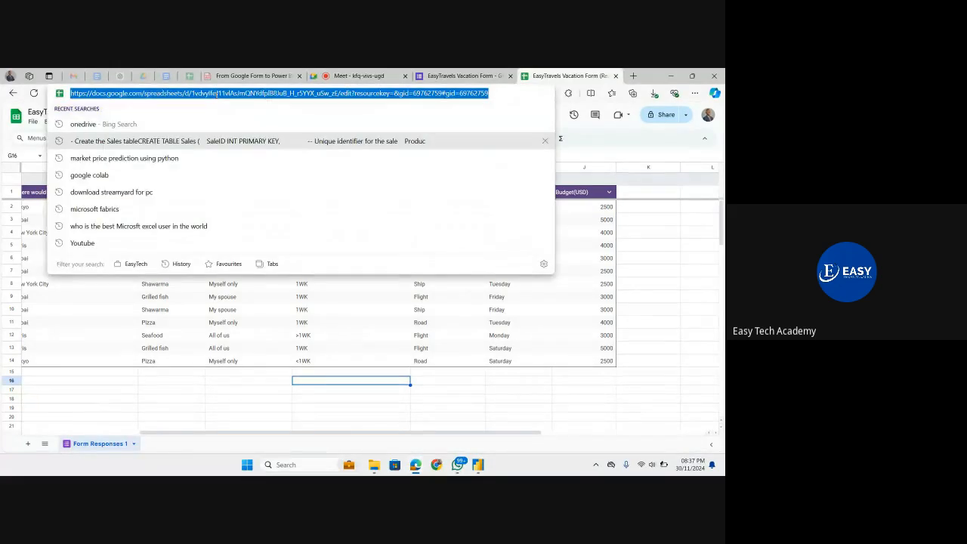
pyautogui.click(216, 95)
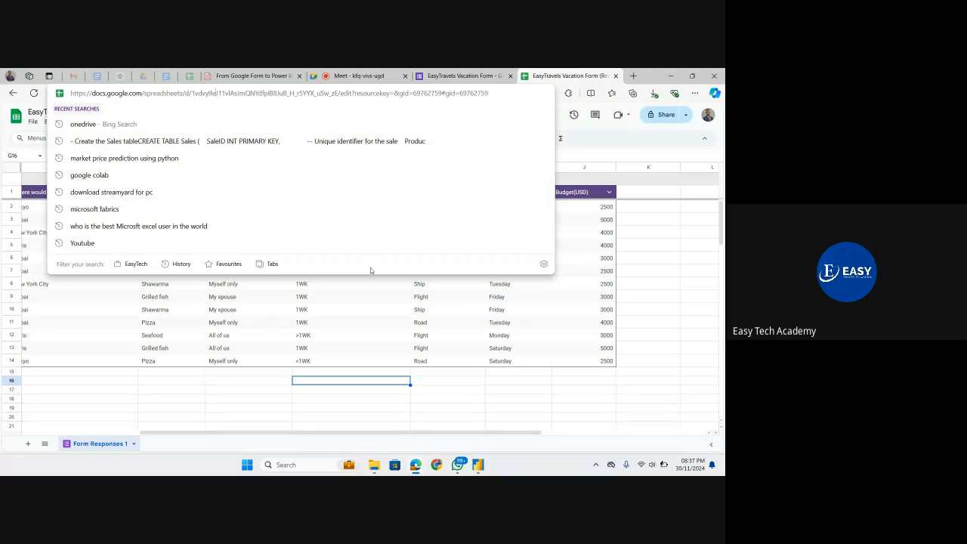
pyautogui.click(484, 470)
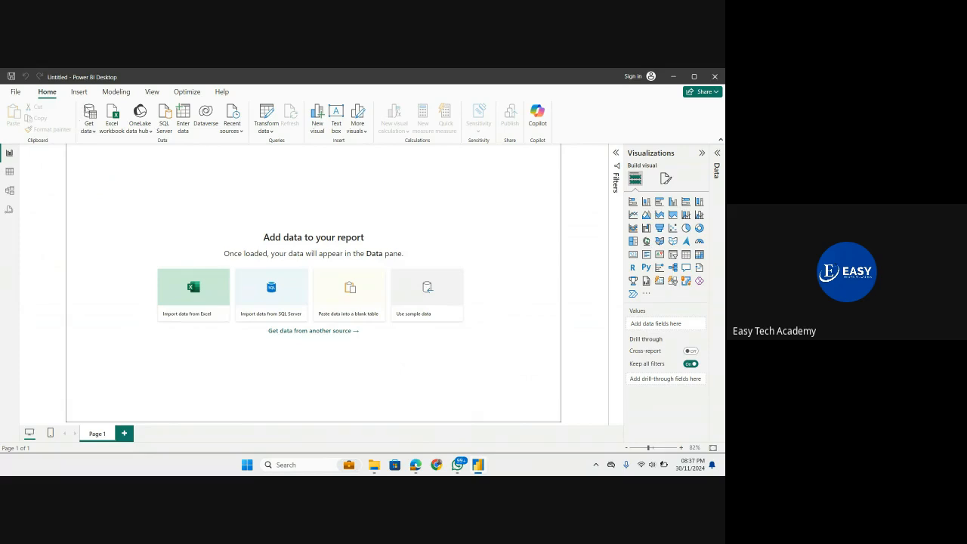
pyautogui.click(95, 133)
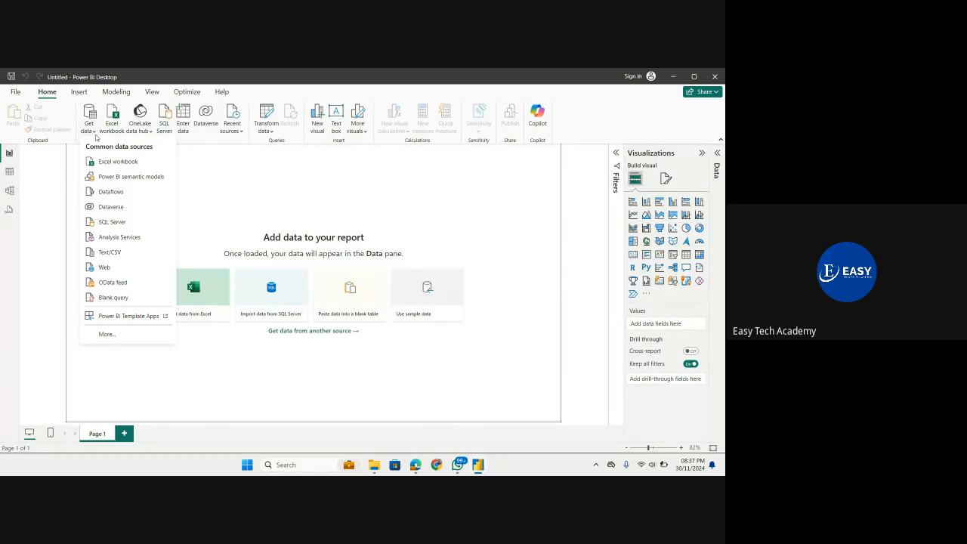
pyautogui.click(106, 268)
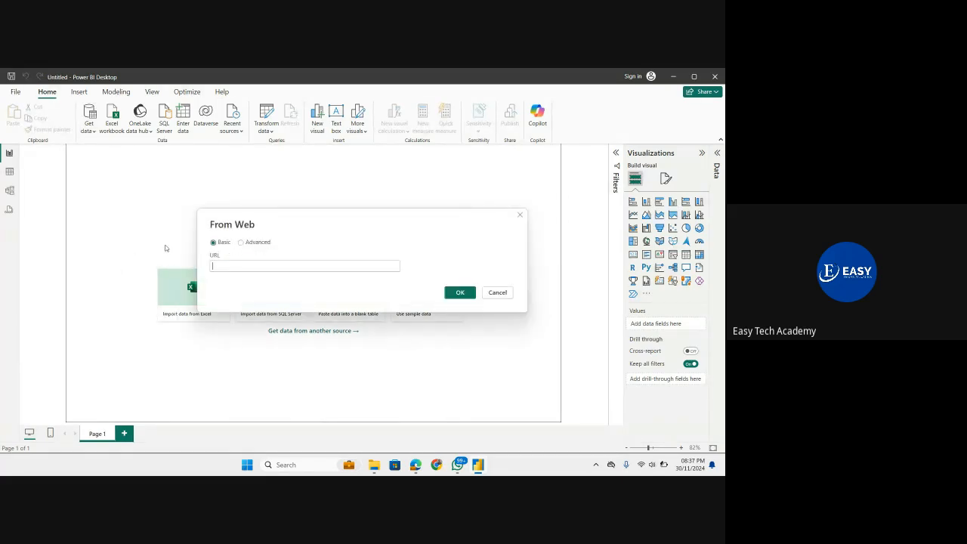
pyautogui.click(497, 292)
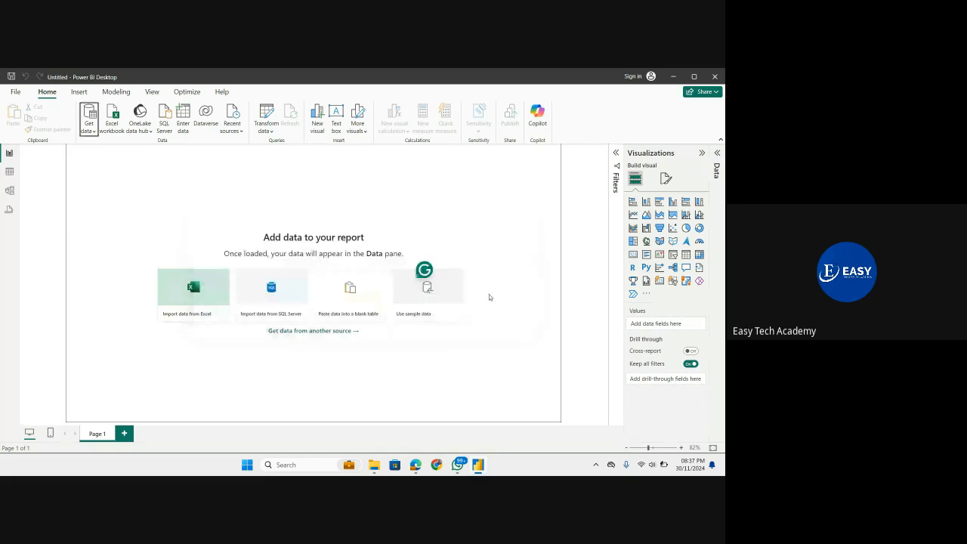
# Step: Search the available data connectors for Google, choose Google Sheets and accept the third-party service notice
pyautogui.click(89, 127)
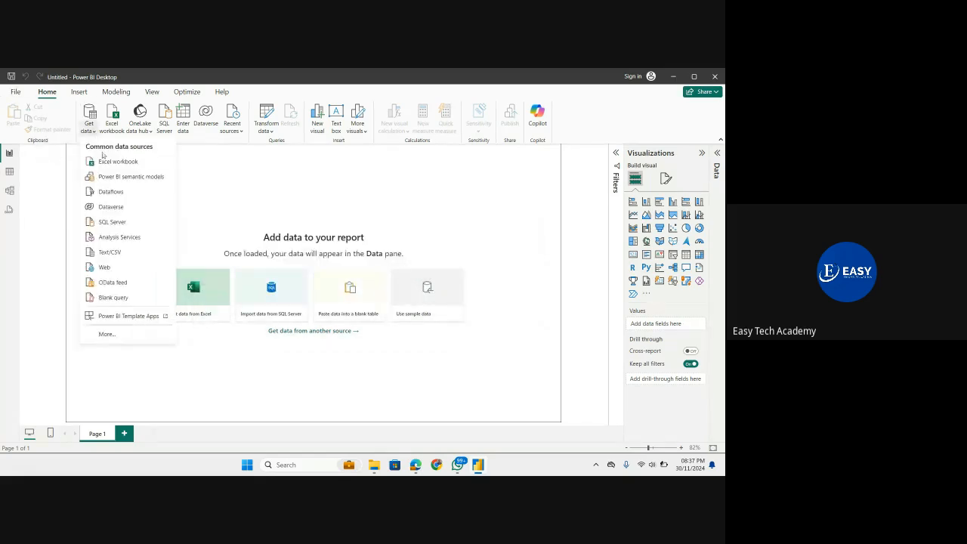
pyautogui.click(111, 337)
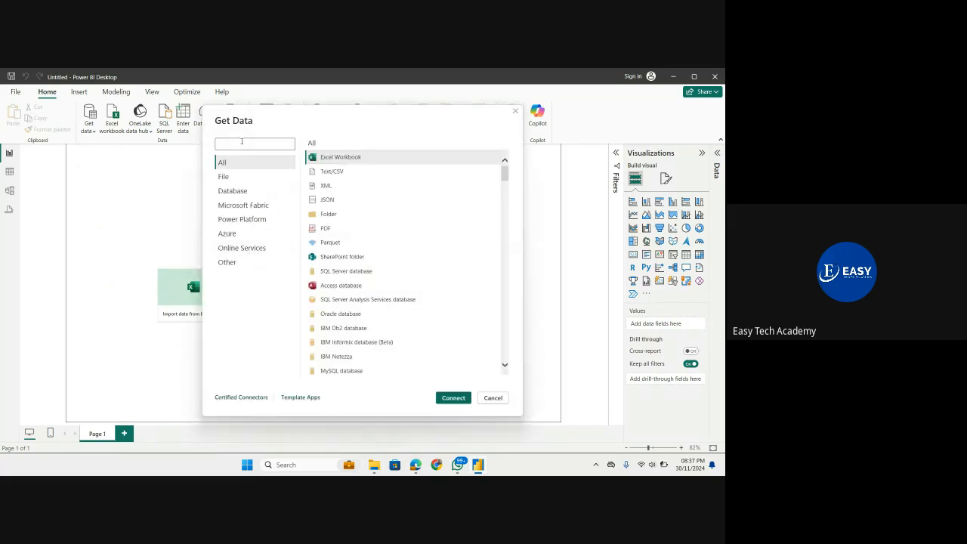
pyautogui.click(242, 141)
pyautogui.write('Google')
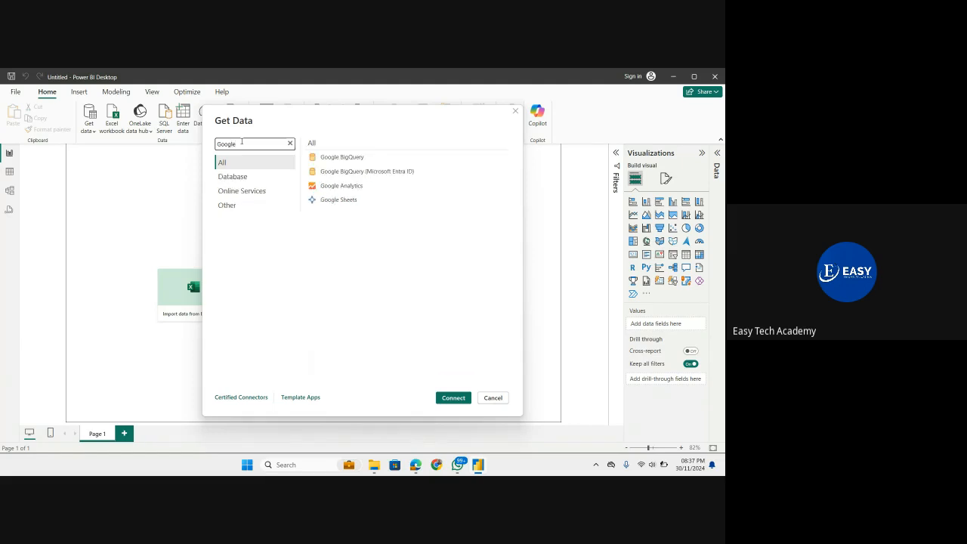
pyautogui.click(338, 201)
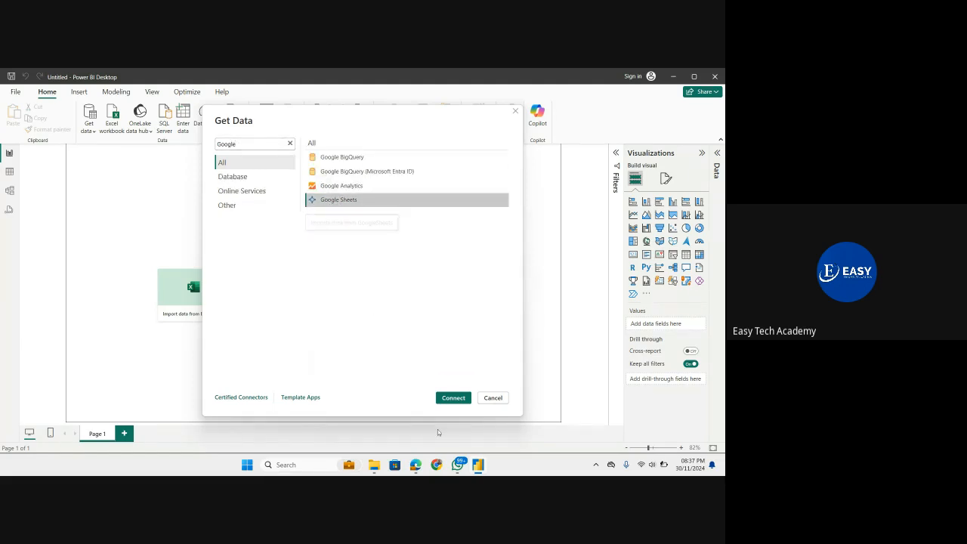
pyautogui.click(455, 400)
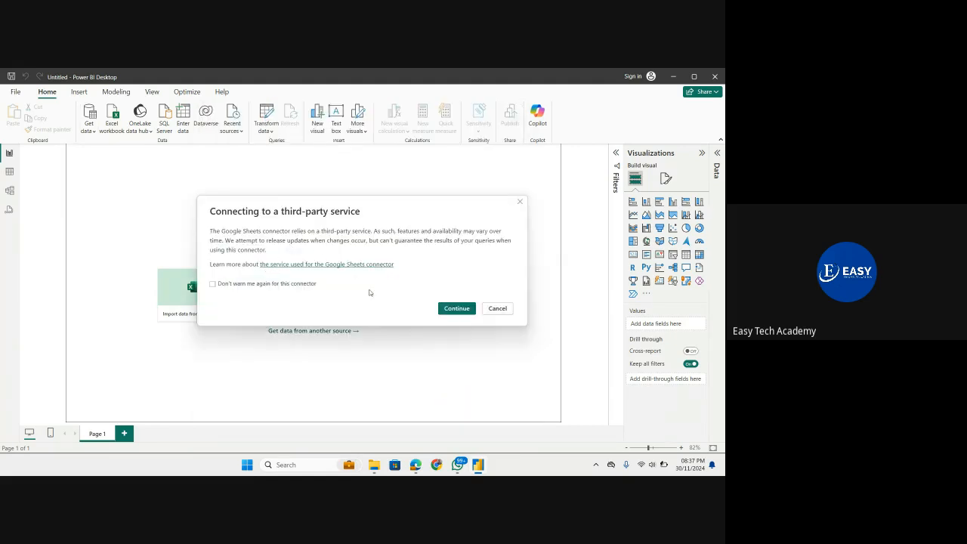
pyautogui.click(446, 308)
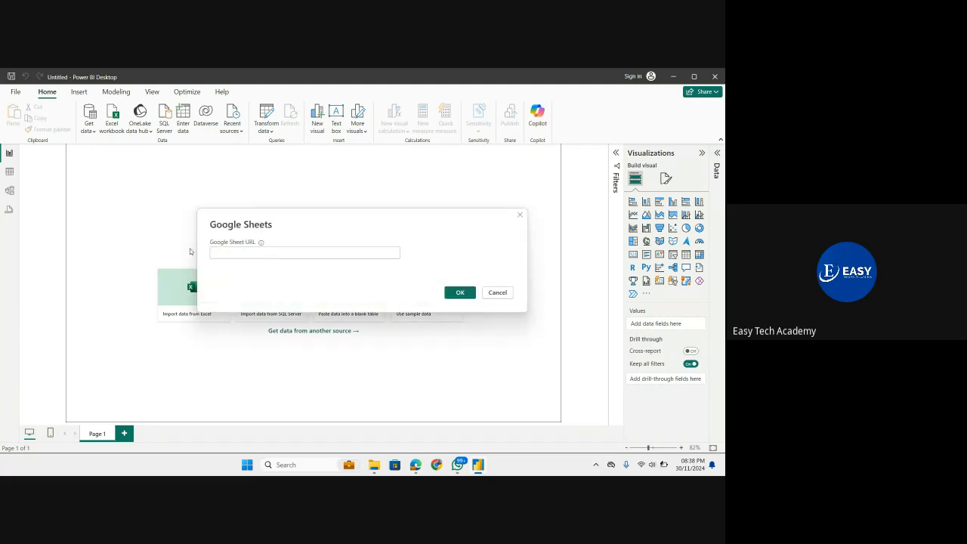
# Step: Paste the copied response spreadsheet address as the Google Sheet URL and confirm it
pyautogui.click(221, 250)
pyautogui.click(248, 251)
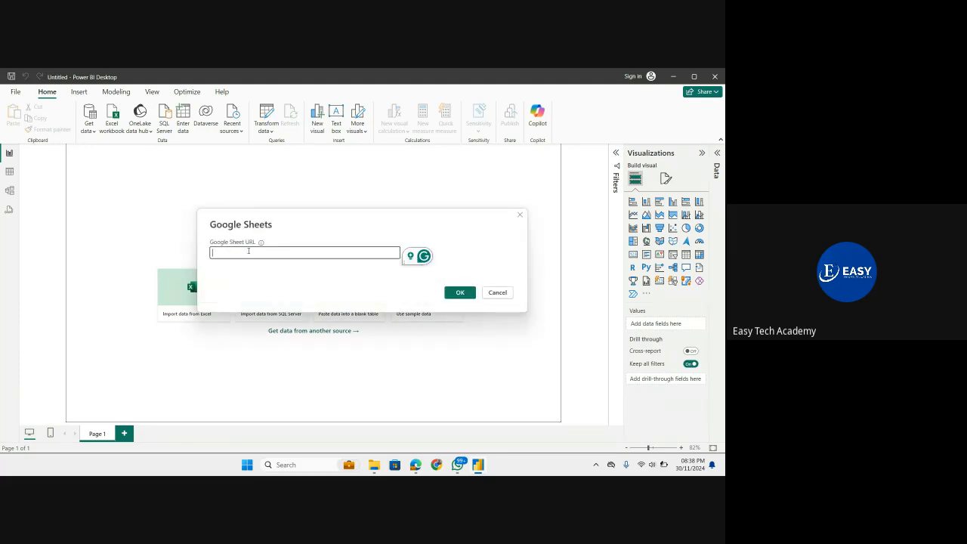
pyautogui.hotkey('ctrl', 'v')
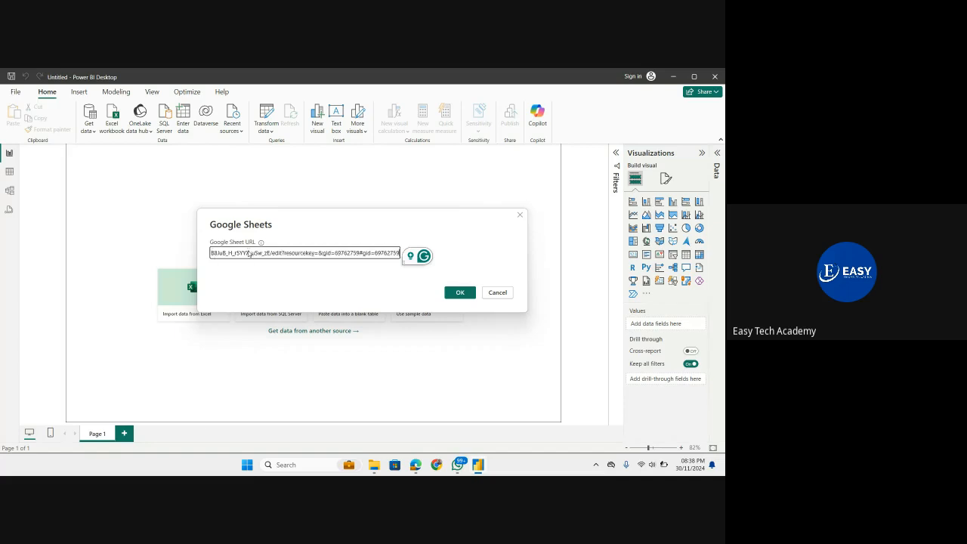
pyautogui.click(464, 295)
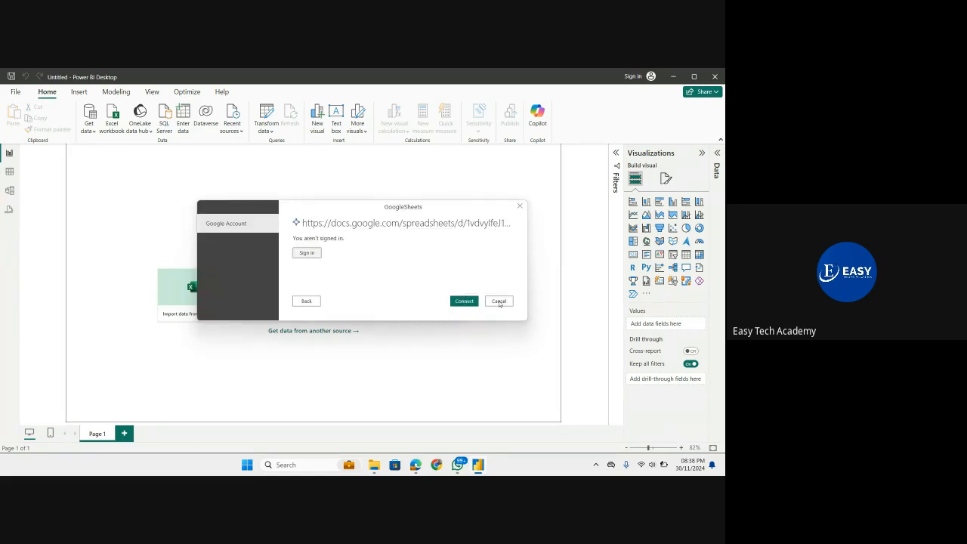
# Step: Sign in with the Google account, grant Power BI Desktop access in the browser, and connect to the spreadsheet
pyautogui.click(456, 301)
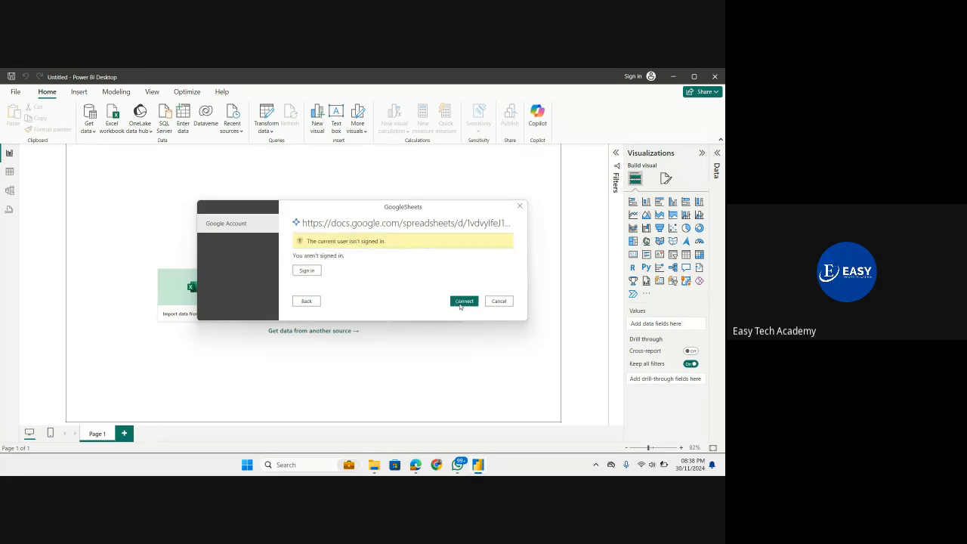
pyautogui.click(307, 271)
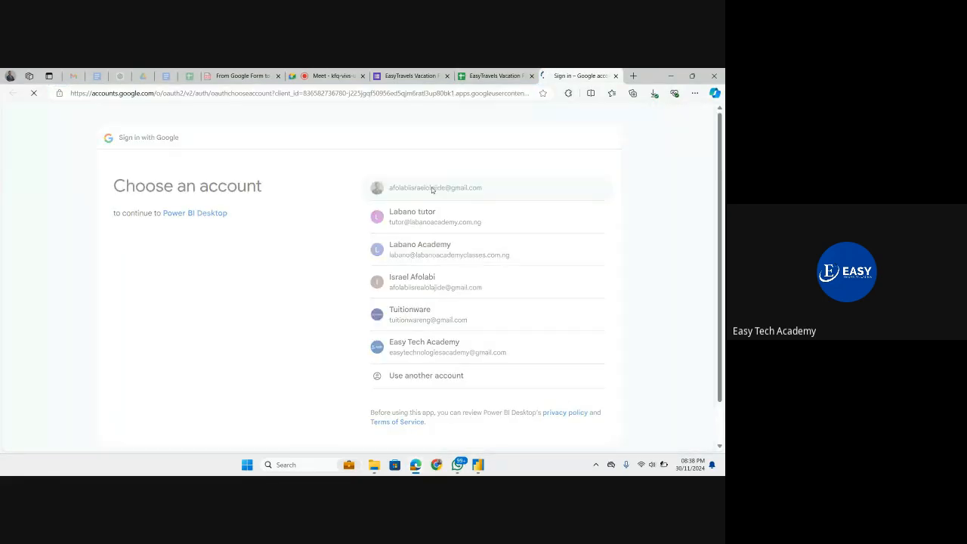
pyautogui.click(432, 190)
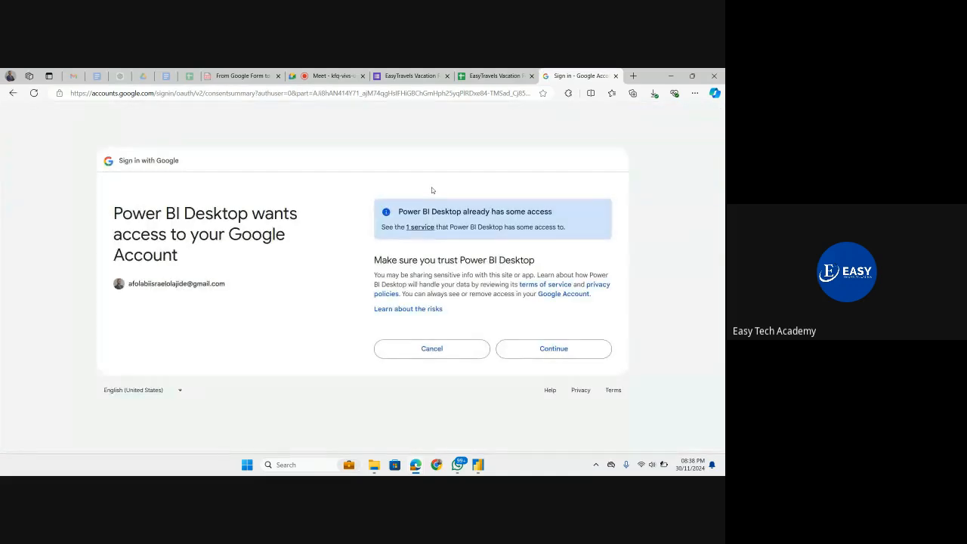
pyautogui.click(541, 351)
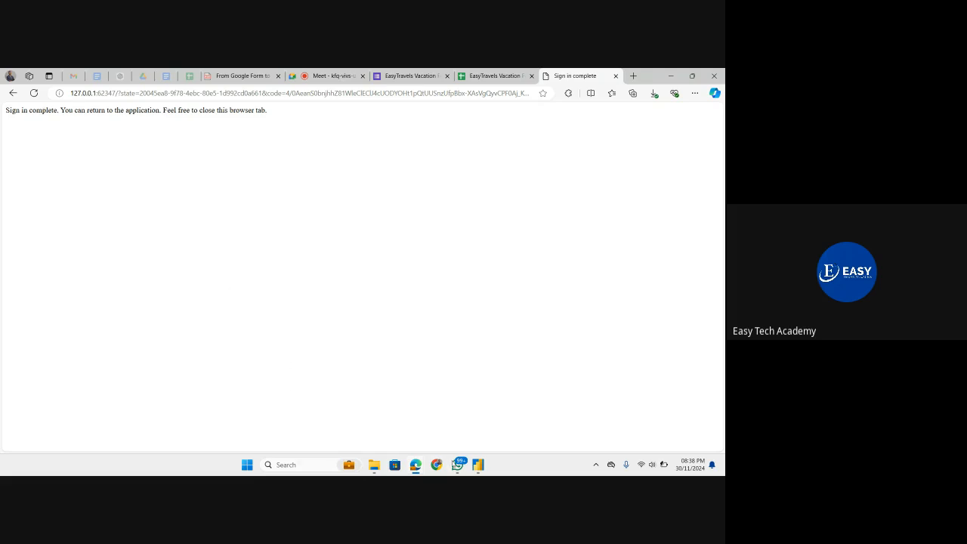
pyautogui.click(478, 465)
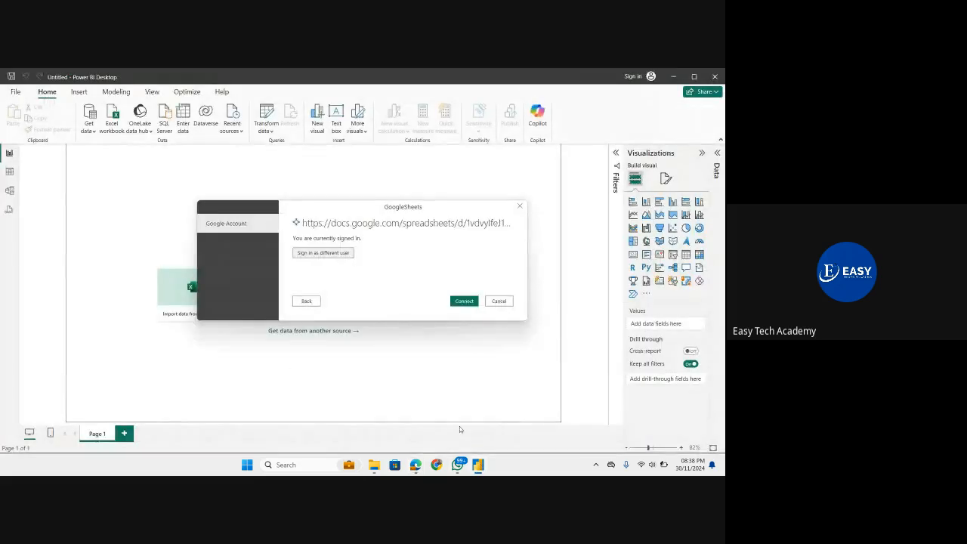
pyautogui.click(458, 301)
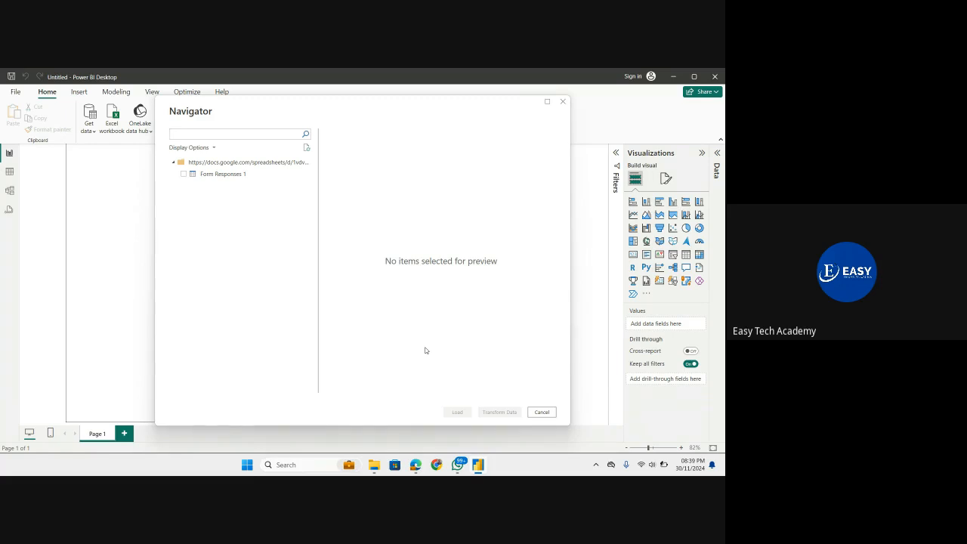
# Step: Preview the Form Responses 1 table across to its Budget(USD) column and mark the table for import
pyautogui.click(192, 174)
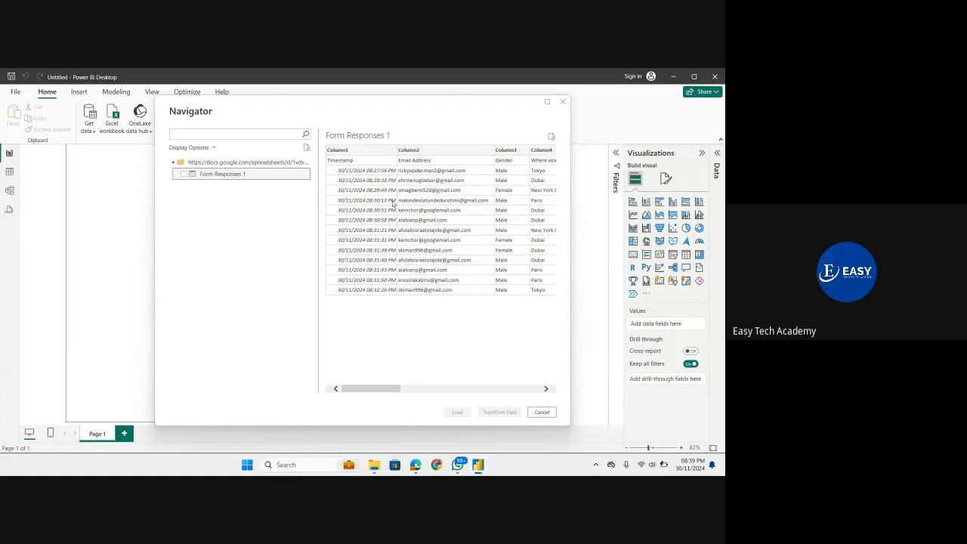
pyautogui.moveTo(384, 390); pyautogui.dragTo(535, 393)
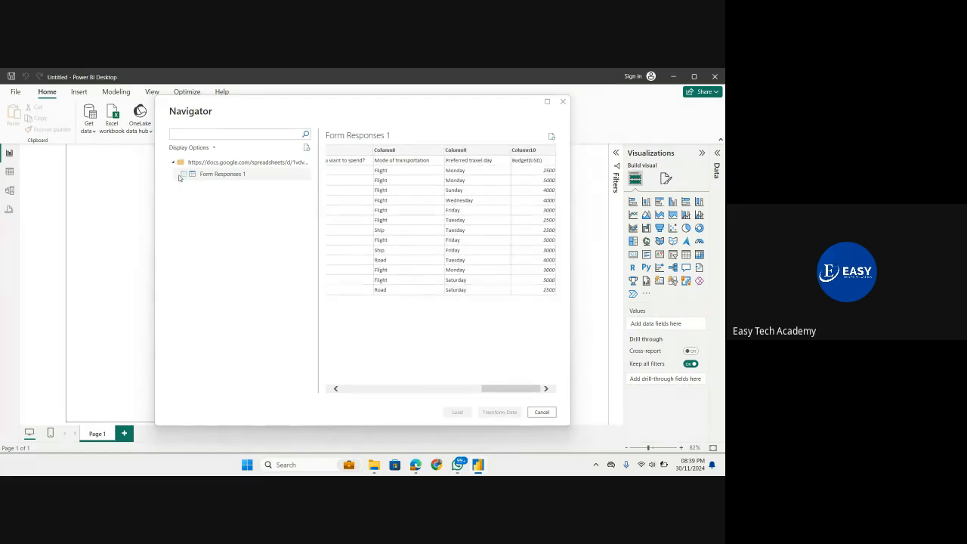
pyautogui.click(183, 174)
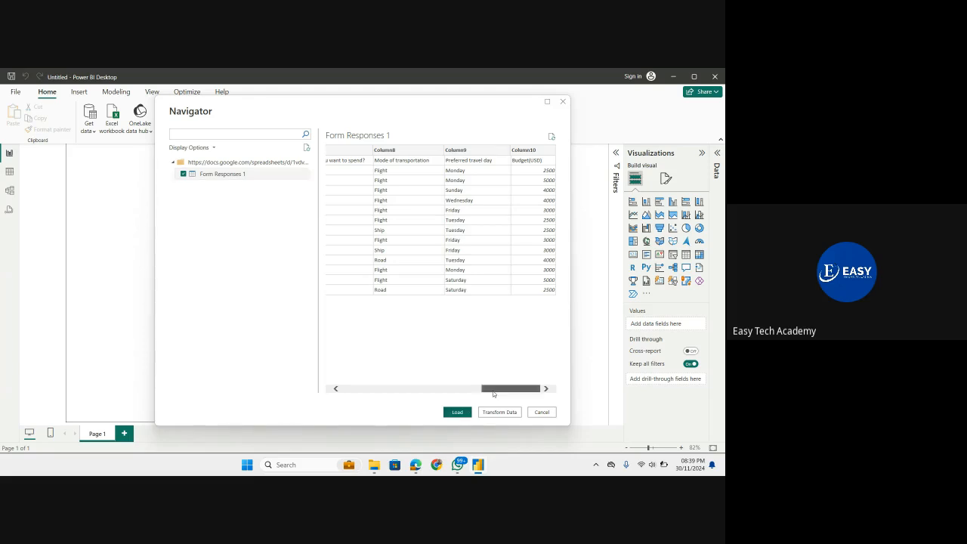
pyautogui.moveTo(488, 389); pyautogui.dragTo(340, 379)
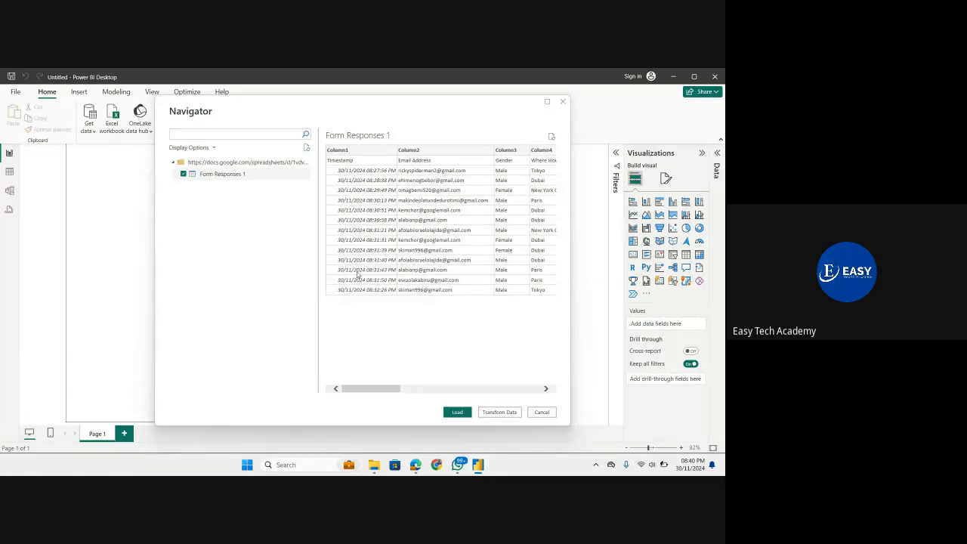
# Step: Open the Form Responses 1 data in Power Query Editor and promote its first row to headers
pyautogui.click(500, 413)
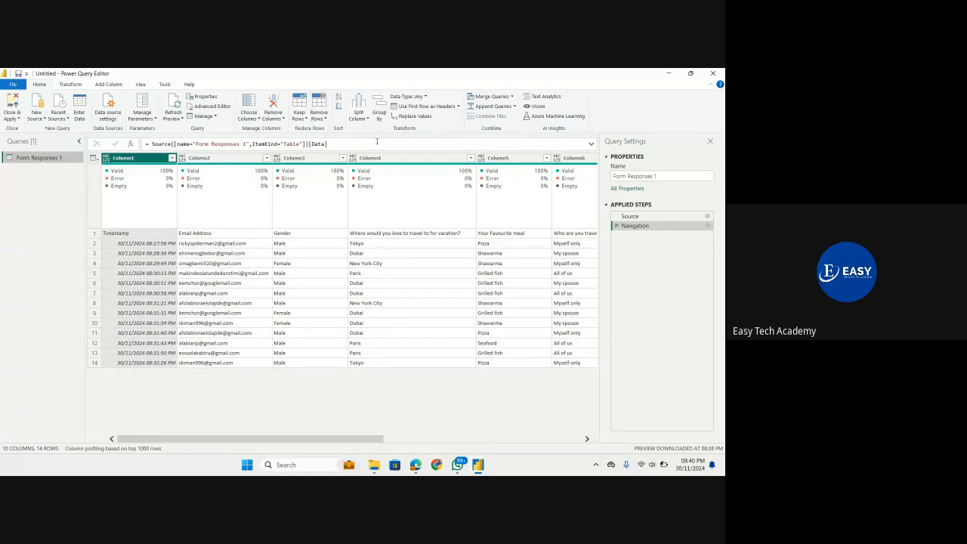
pyautogui.click(423, 108)
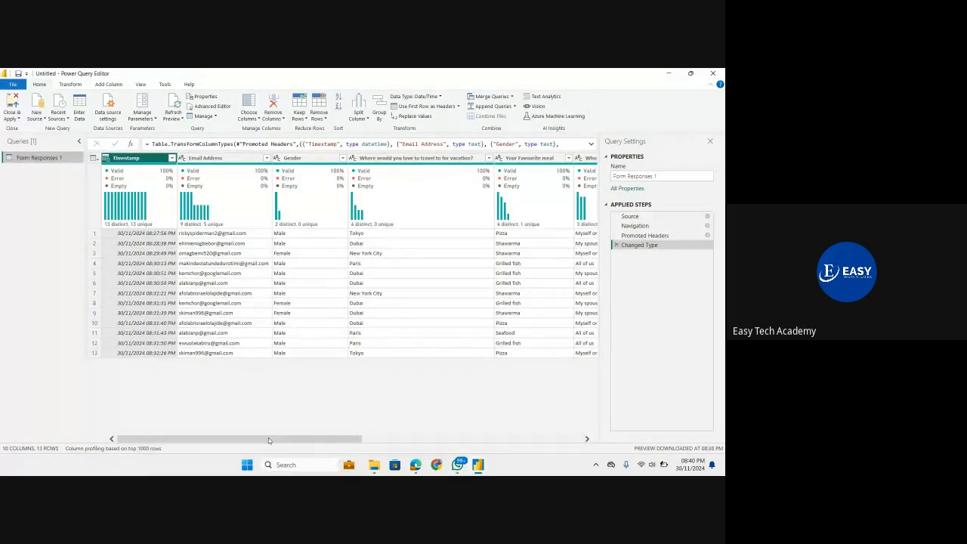
pyautogui.moveTo(268, 437); pyautogui.dragTo(221, 444)
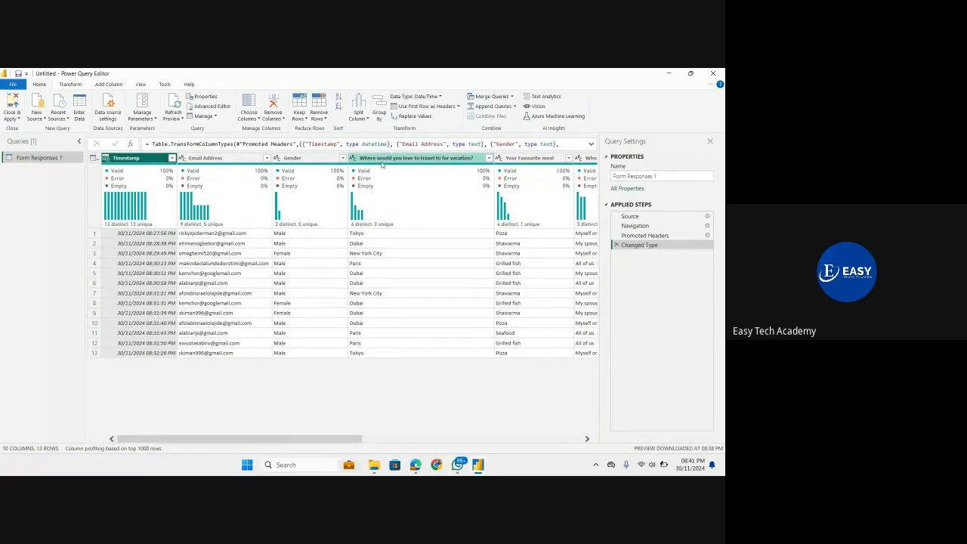
# Step: Rename the "Where would you love to travel to for vacation?" column as Destination
pyautogui.click(463, 159)
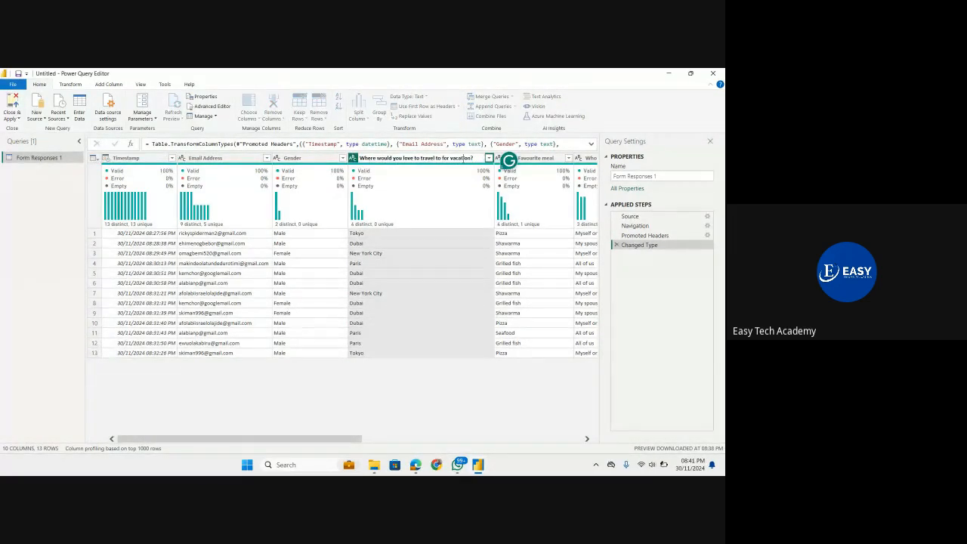
pyautogui.doubleClick(463, 159)
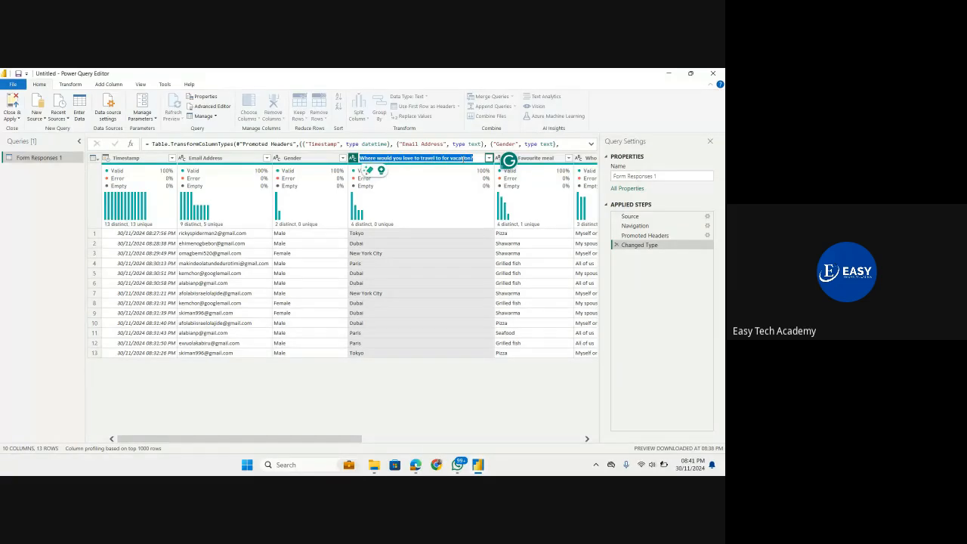
pyautogui.write('Destinati')
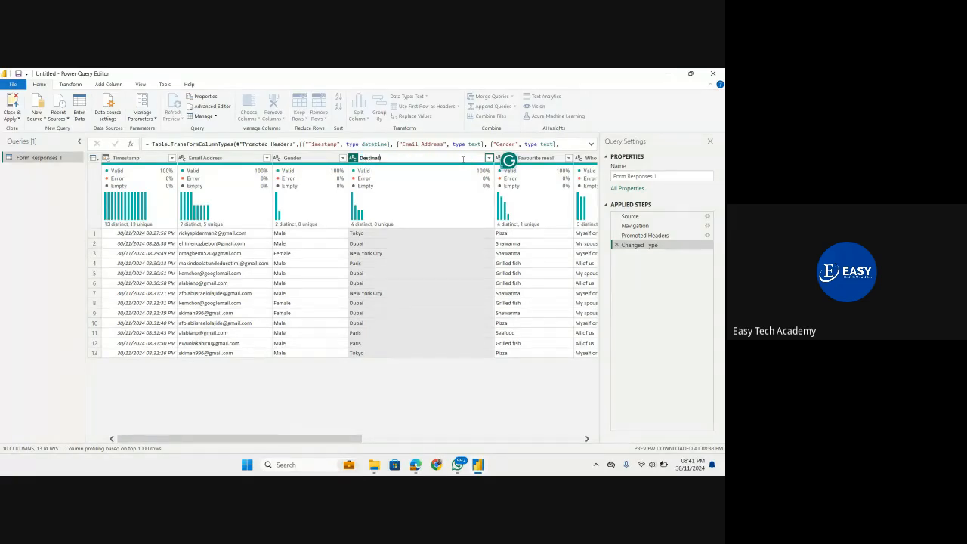
pyautogui.write('on')
pyautogui.press('Return')
pyautogui.press('Return')
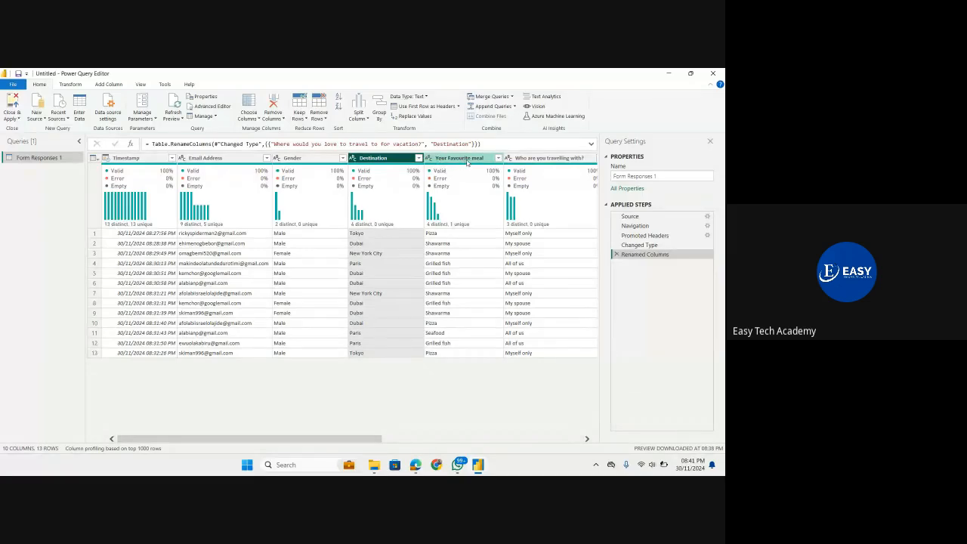
# Step: Rename the "Your Favourite meal" column as Meal and select the "Who are you travelling with?" column
pyautogui.doubleClick(468, 158)
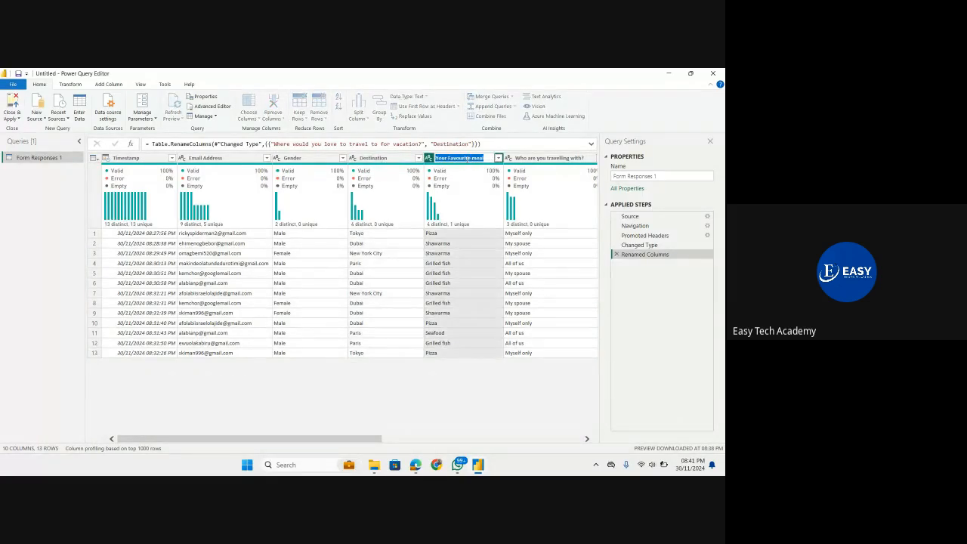
pyautogui.write('Meal')
pyautogui.press('Return')
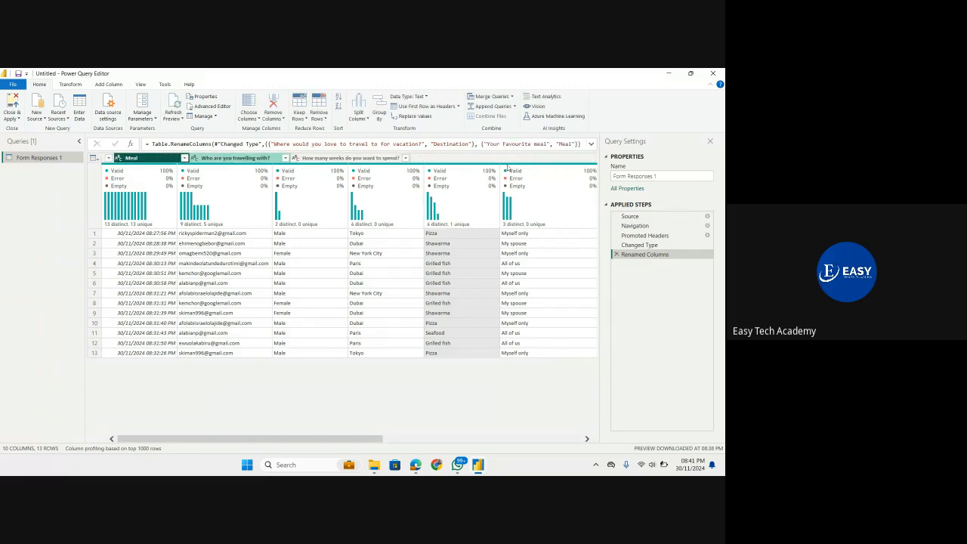
pyautogui.click(253, 158)
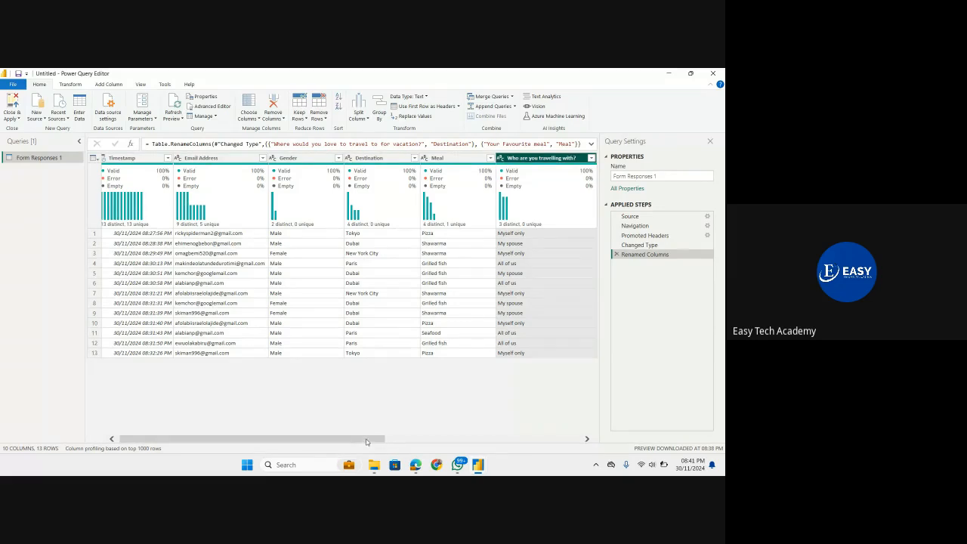
pyautogui.moveTo(367, 440); pyautogui.dragTo(527, 429)
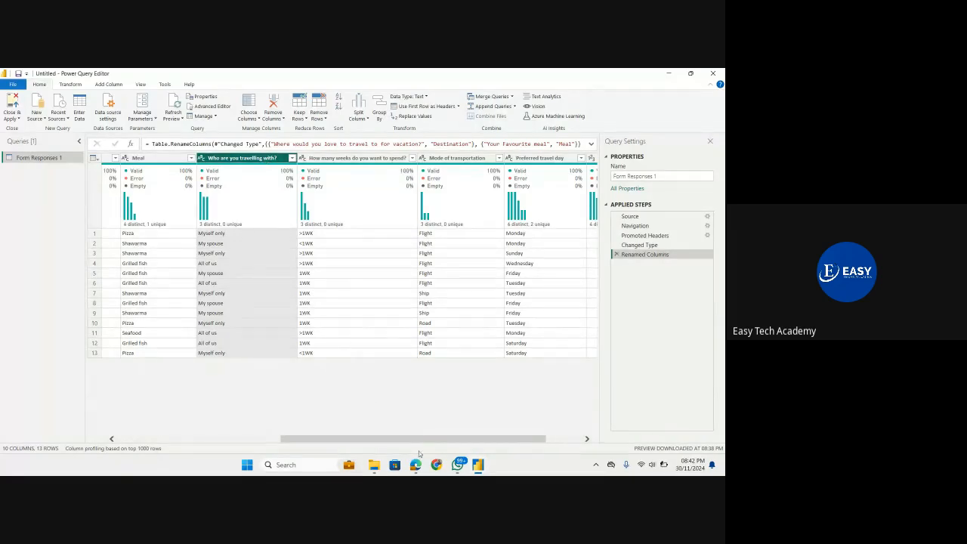
# Step: Switch to the Google Meet call in the browser to check its chat and return to Power Query Editor
pyautogui.moveTo(416, 466)
pyautogui.click(376, 408)
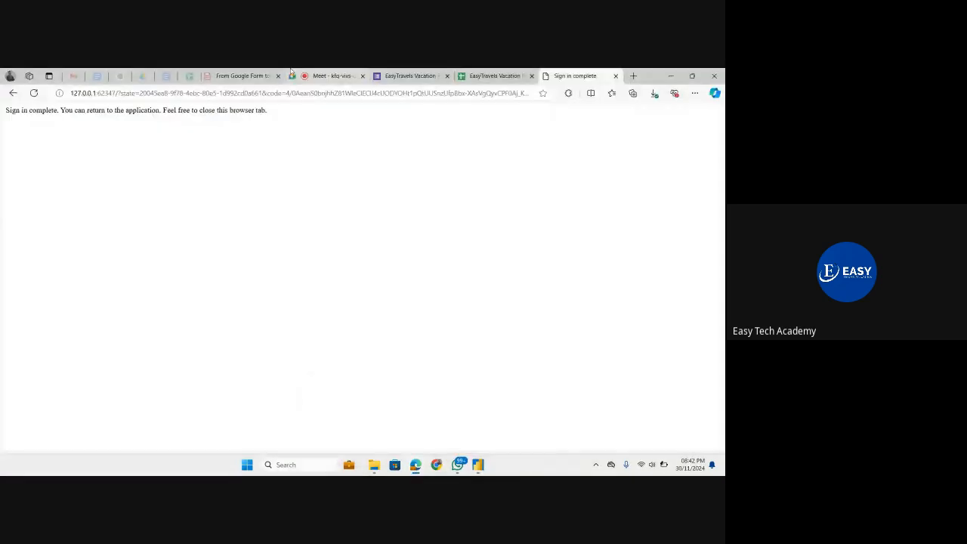
pyautogui.click(322, 75)
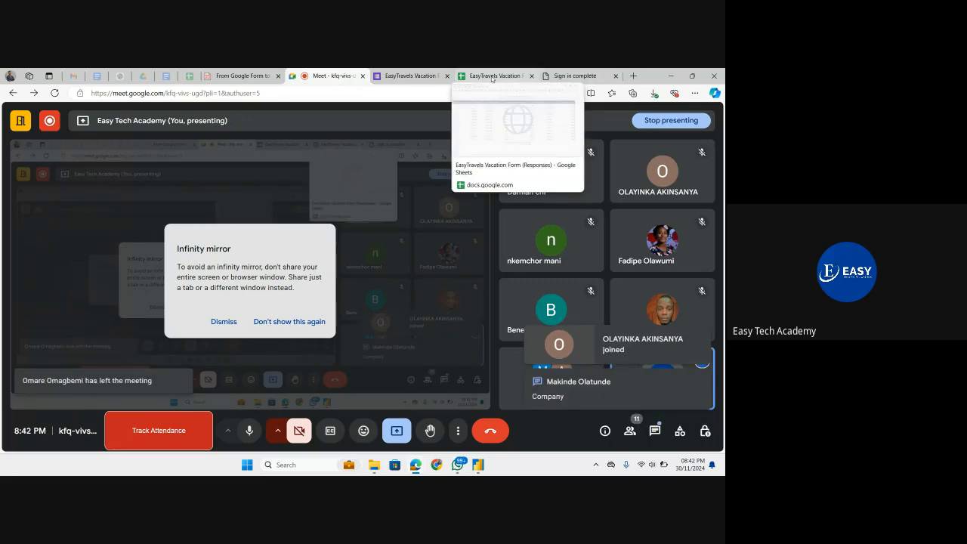
pyautogui.moveTo(481, 471)
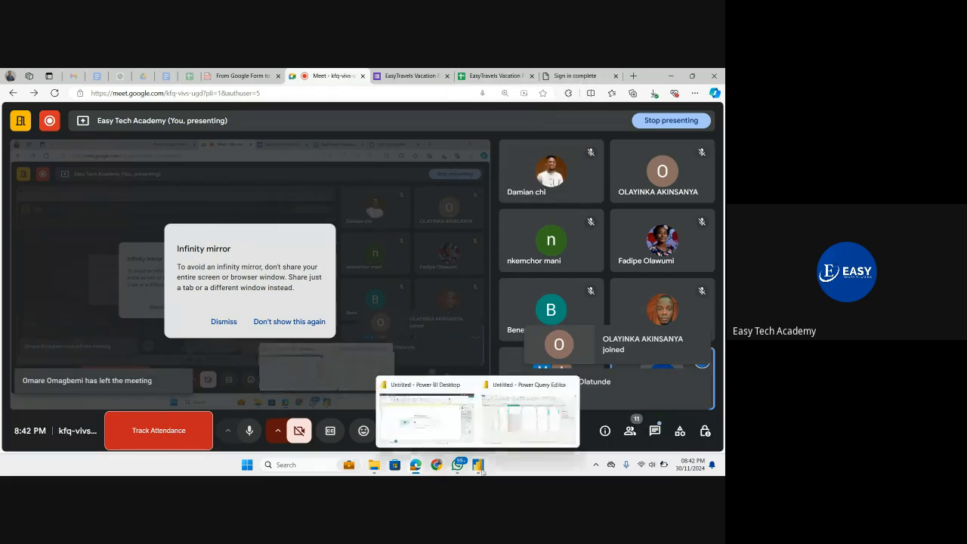
pyautogui.click(515, 408)
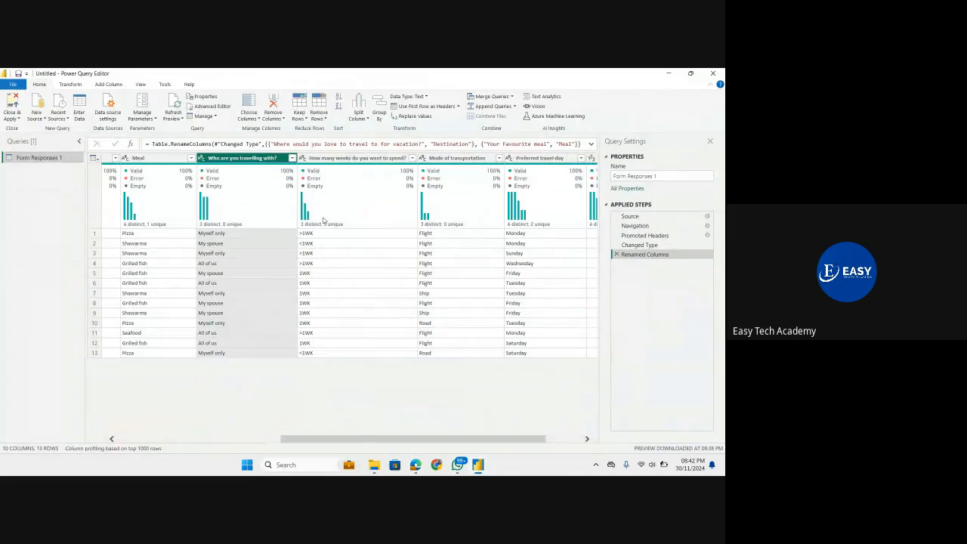
# Step: Rename the "Who are you travelling with?" column as "Travelling with?"
pyautogui.doubleClick(232, 159)
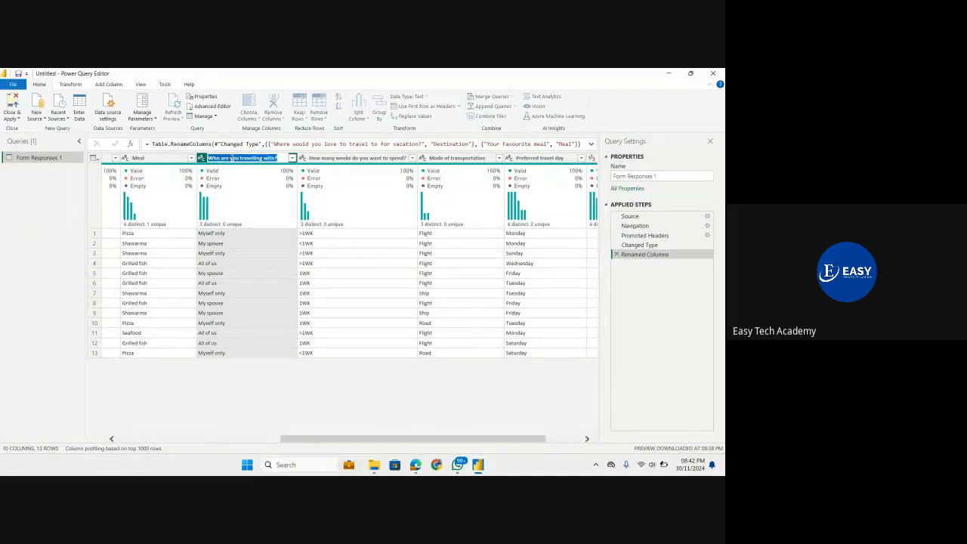
pyautogui.moveTo(241, 157); pyautogui.dragTo(208, 157)
pyautogui.press('BackSpace')
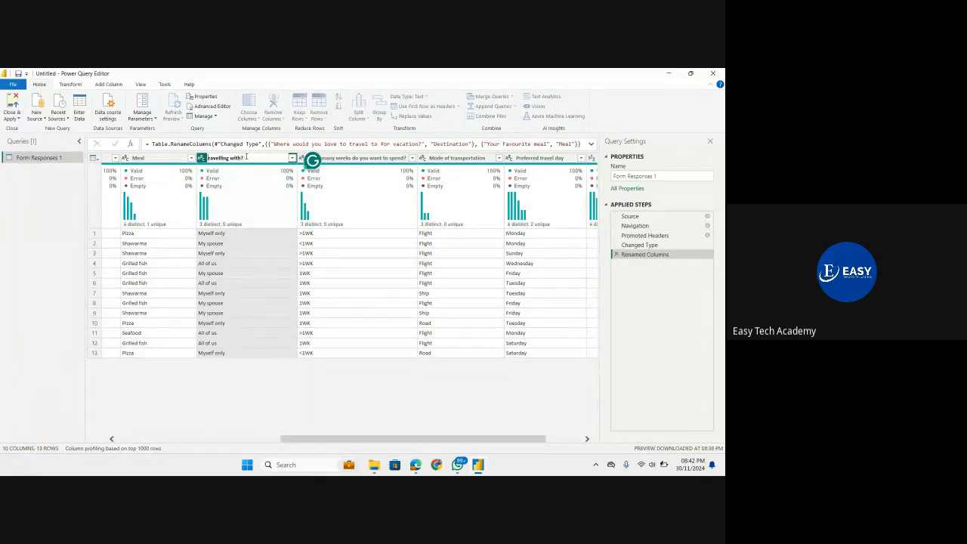
pyautogui.press('Delete')
pyautogui.write('T')
pyautogui.press('Return')
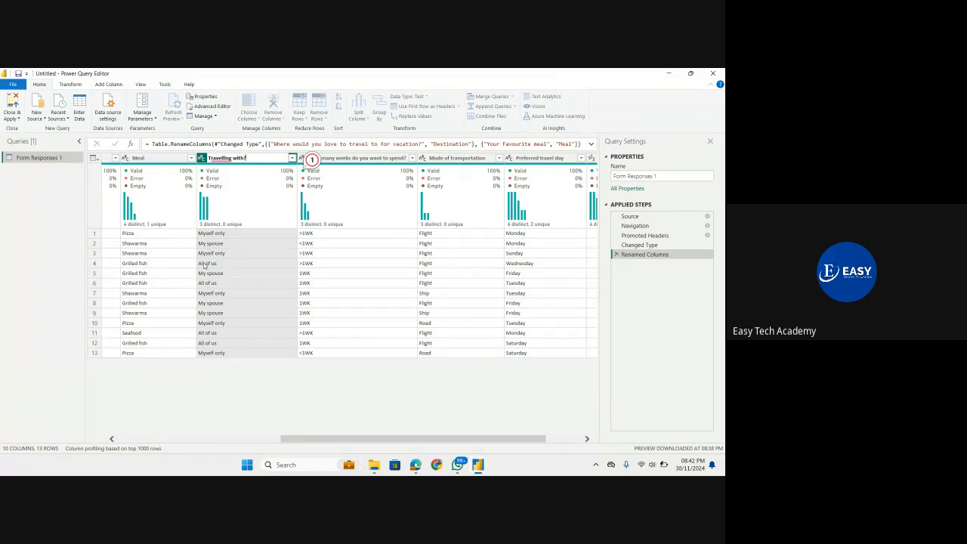
pyautogui.click(253, 202)
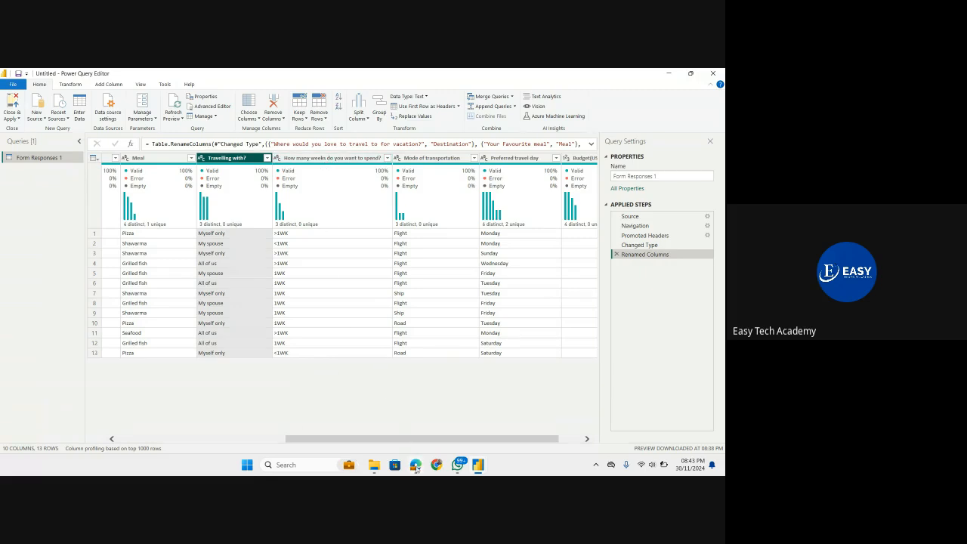
# Step: Check the participants' replies in the Google Meet call in the browser and return to Power Query Editor
pyautogui.click(371, 404)
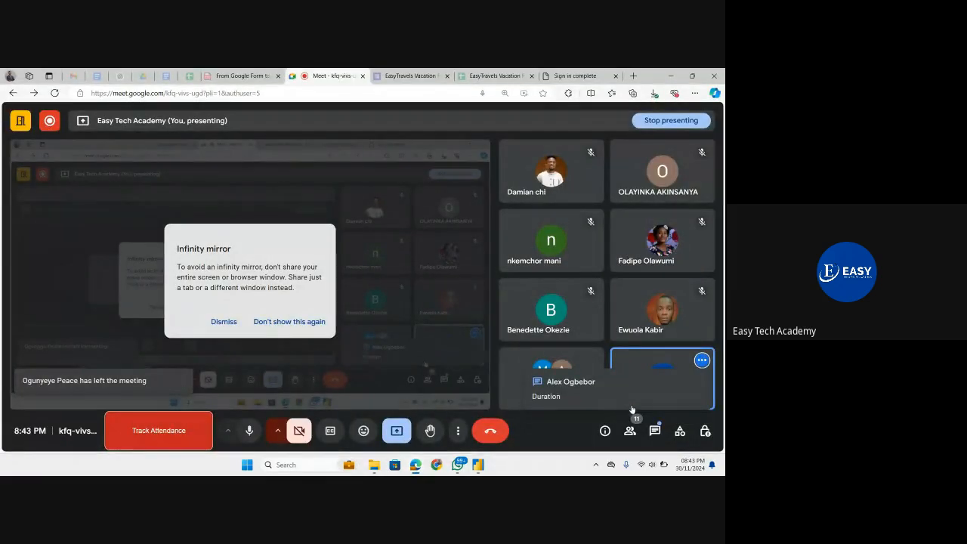
pyautogui.moveTo(478, 463)
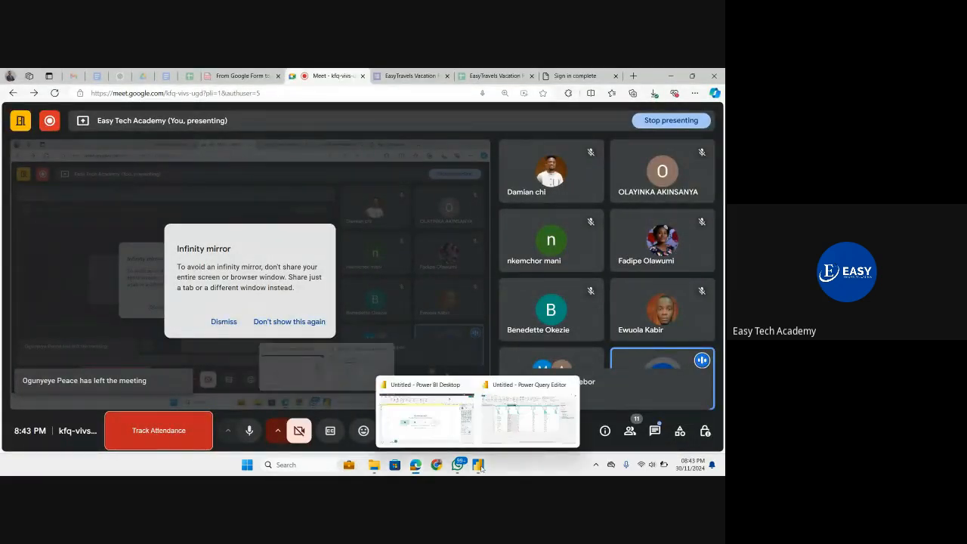
pyautogui.click(497, 430)
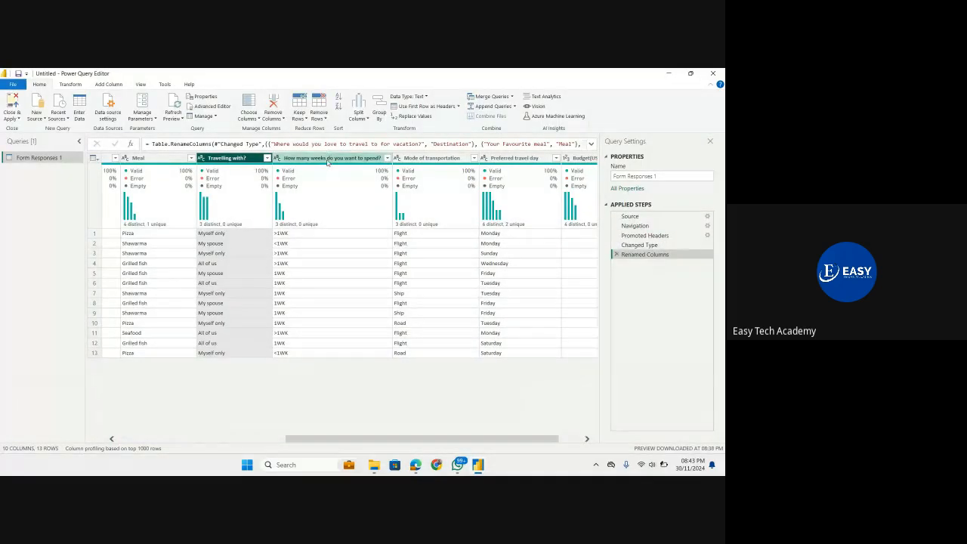
# Step: Rename the "How many weeks do you want to spend?" column as Duration
pyautogui.doubleClick(327, 159)
pyautogui.write('Des')
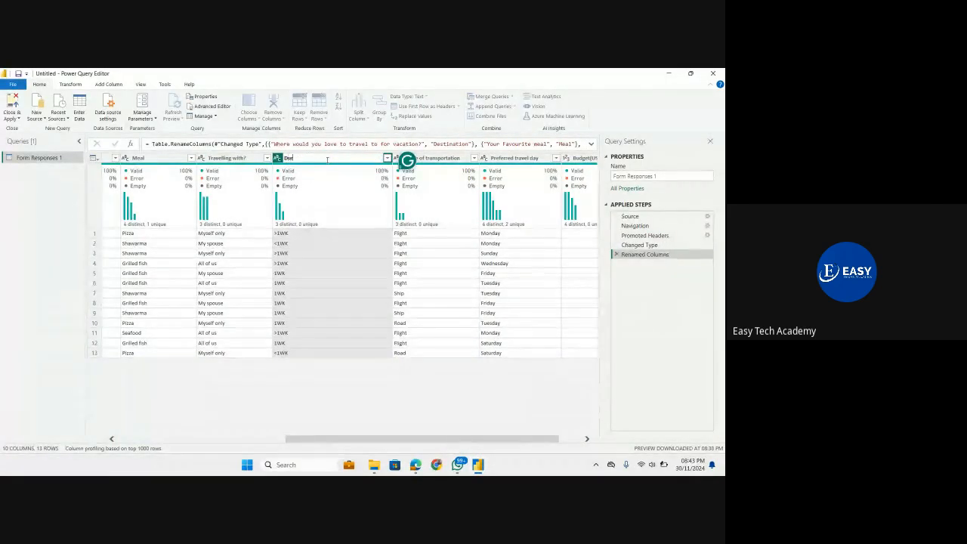
pyautogui.write('ation')
pyautogui.press('Return')
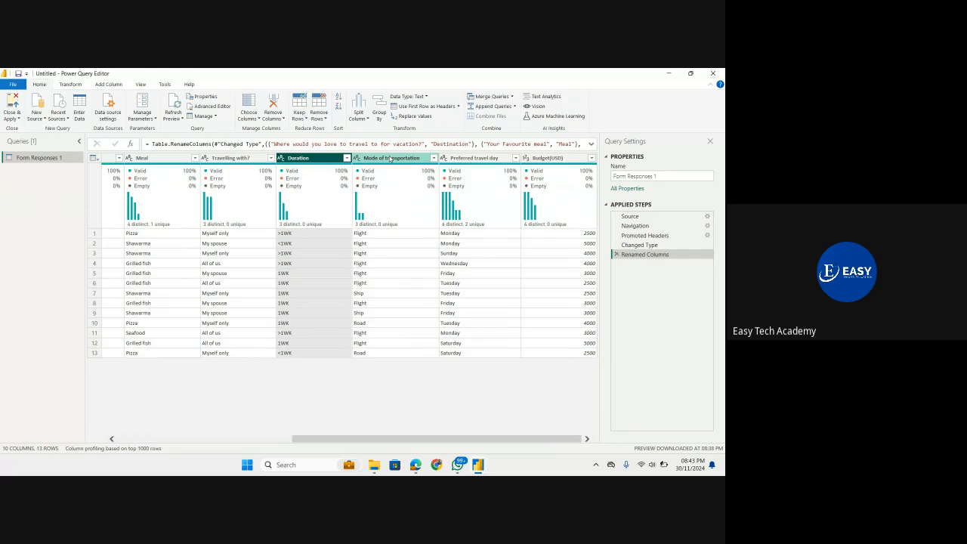
# Step: Rename the "Mode of transportation" column as Transportation
pyautogui.doubleClick(391, 159)
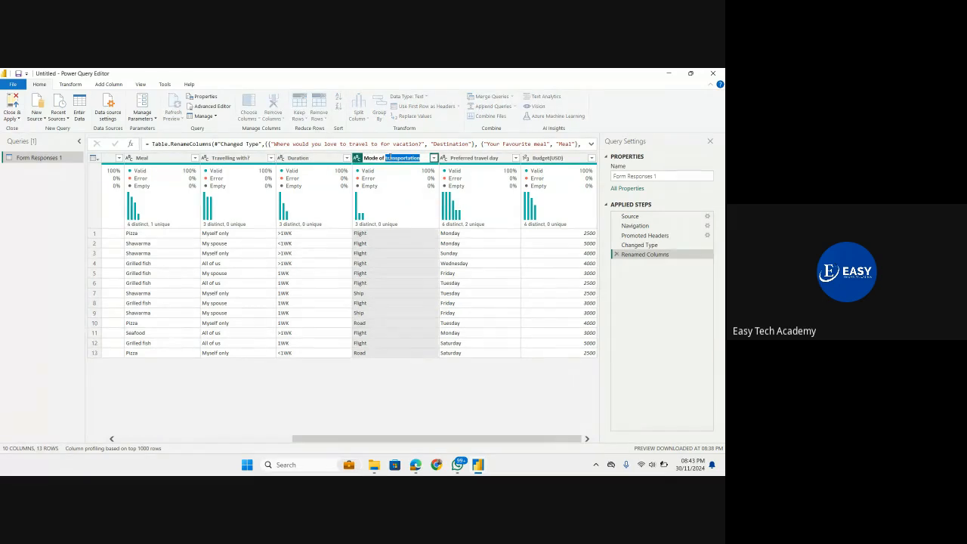
pyautogui.write('Transportation')
pyautogui.press('Return')
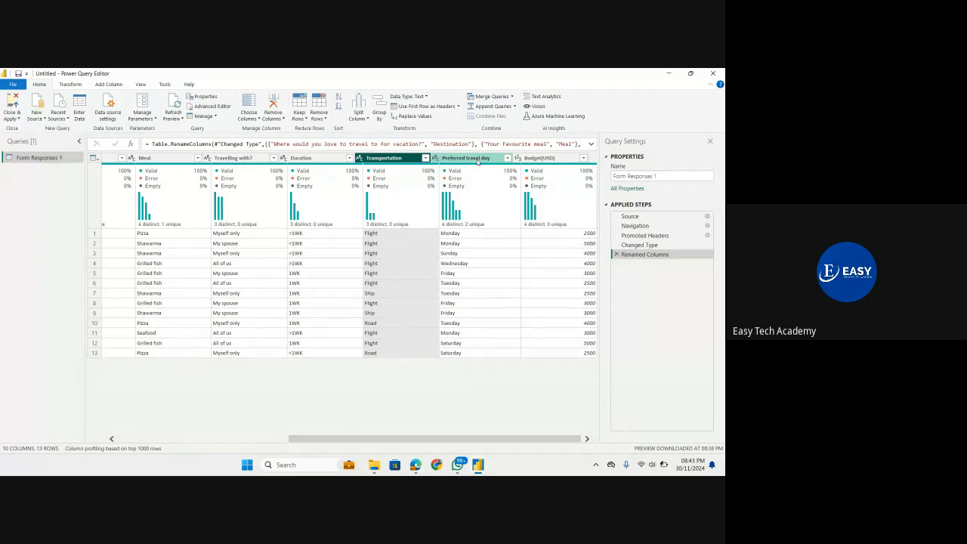
# Step: Rename the "Preferred travel day" column as "Travel day"
pyautogui.doubleClick(476, 158)
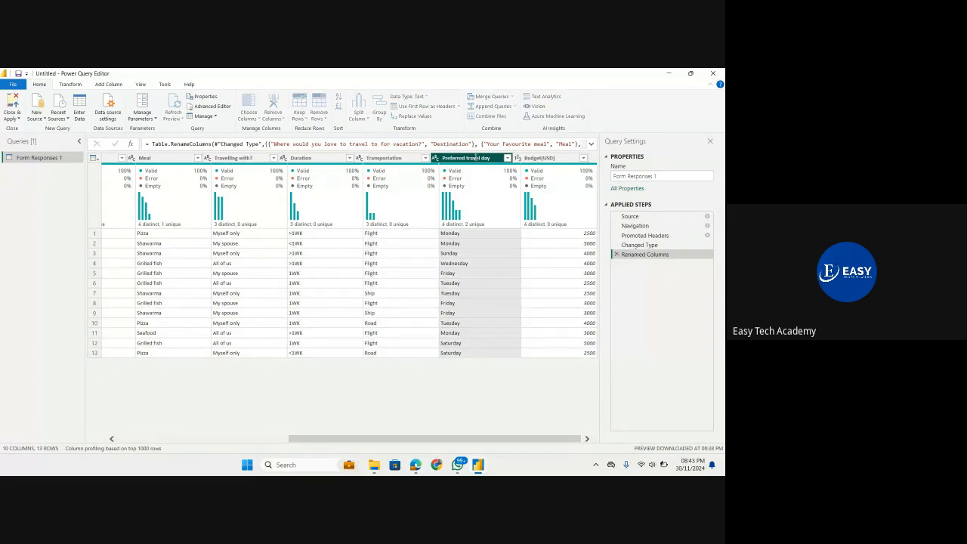
pyautogui.doubleClick(476, 158)
pyautogui.hotkey('ctrl', 'a')
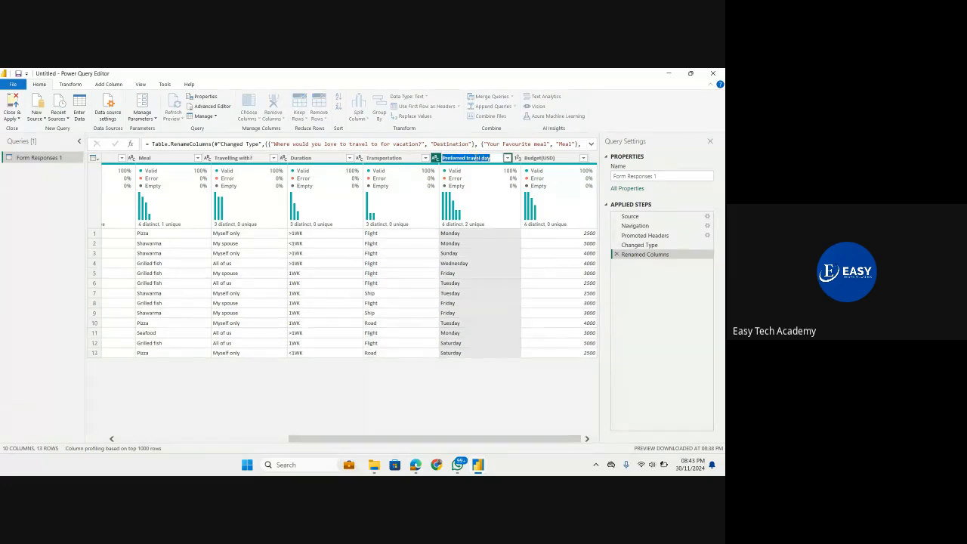
pyautogui.write('Travel day')
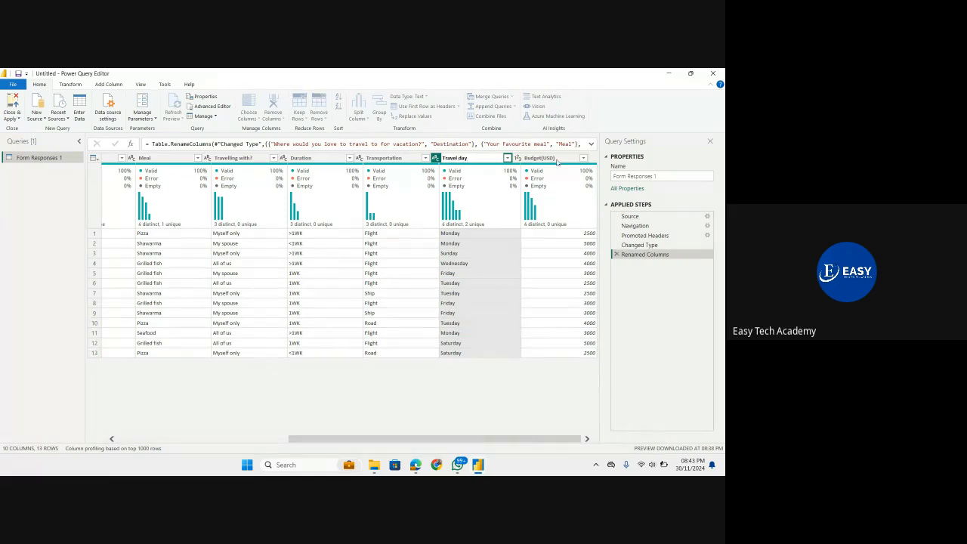
pyautogui.press('Return')
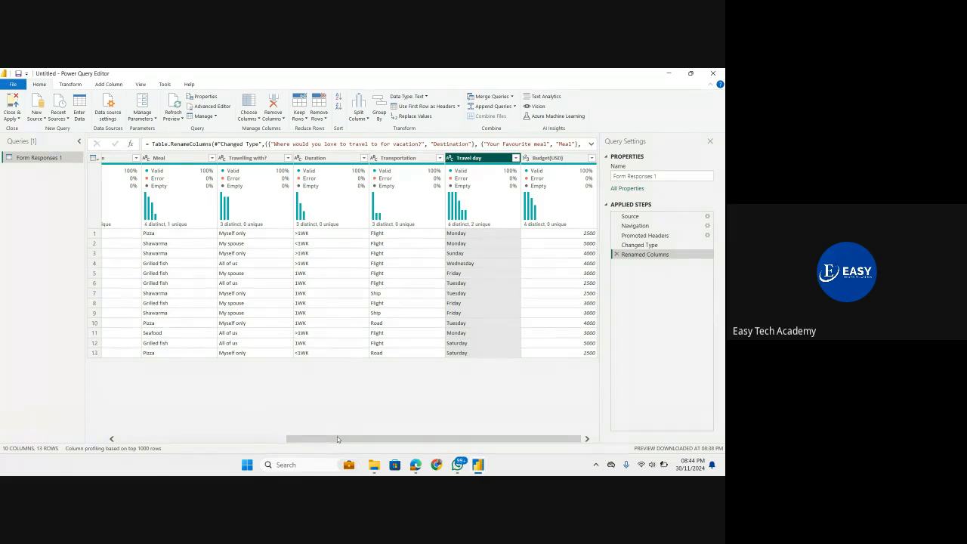
# Step: Close and apply the query changes, and expand the Form Responses 1 table's fields in Power BI Desktop
pyautogui.moveTo(338, 439)
pyautogui.mouseDown()
pyautogui.moveTo(130, 427)
pyautogui.moveTo(293, 431)
pyautogui.moveTo(155, 438)
pyautogui.moveTo(356, 444)
pyautogui.mouseUp()
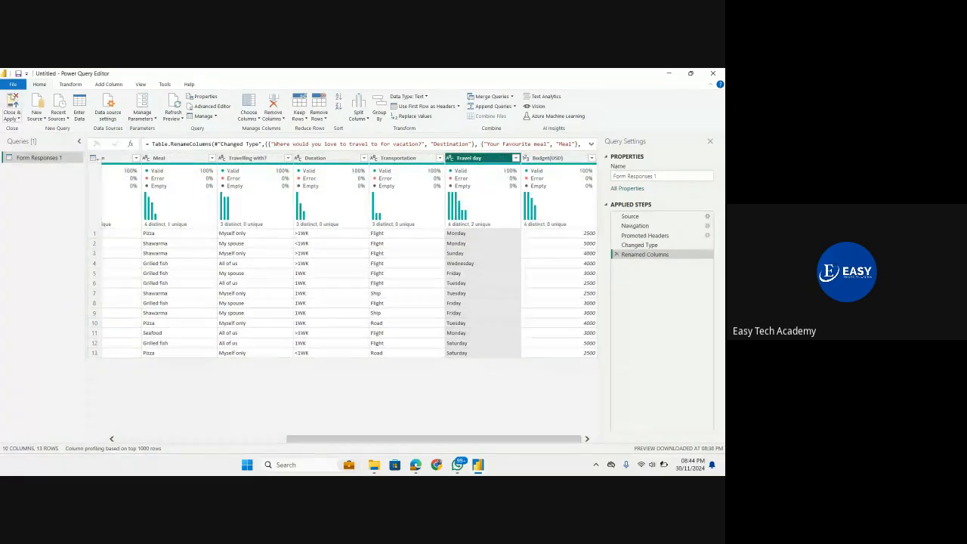
pyautogui.click(12, 105)
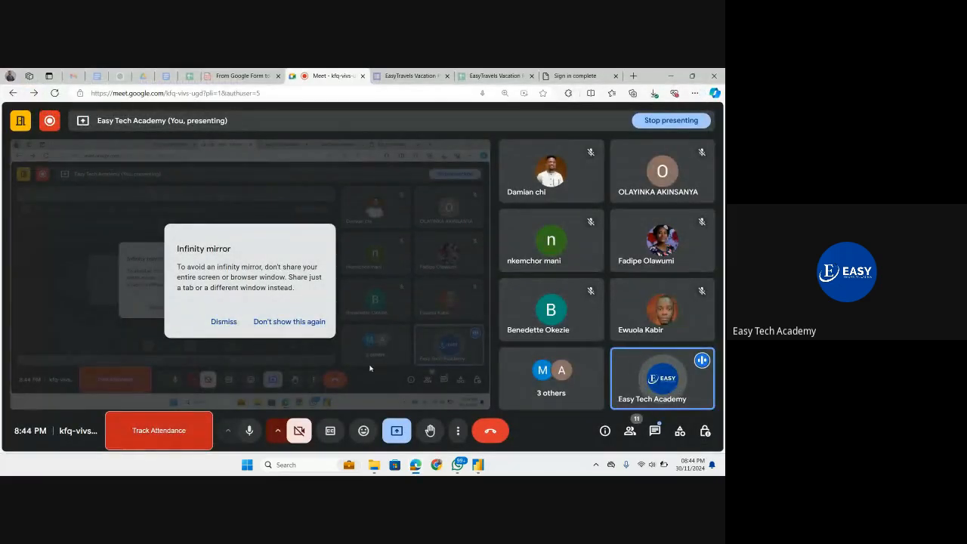
pyautogui.click(478, 465)
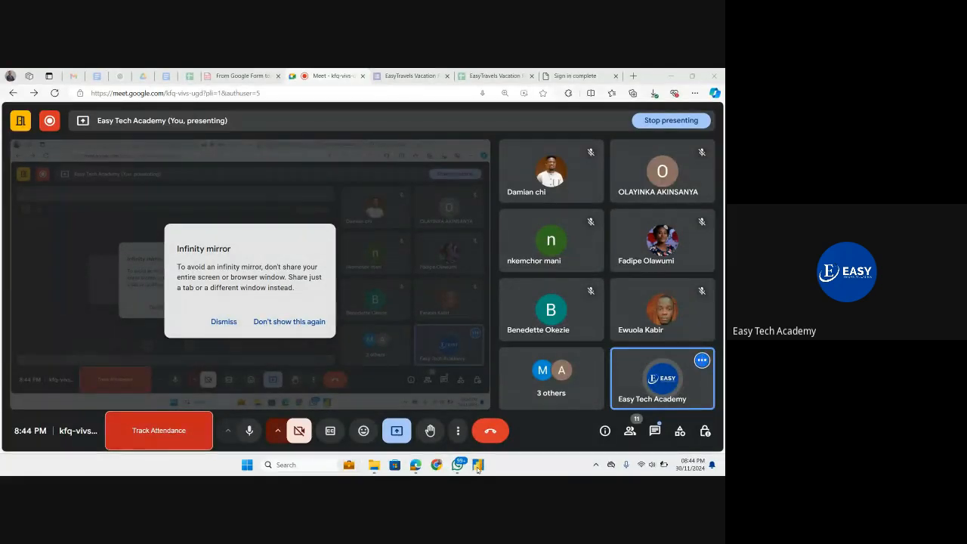
pyautogui.click(668, 79)
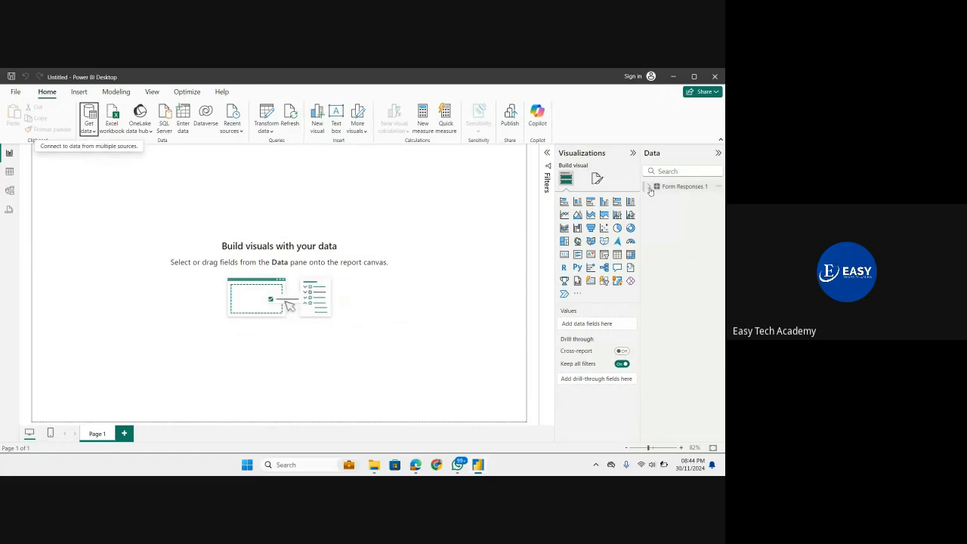
pyautogui.click(649, 188)
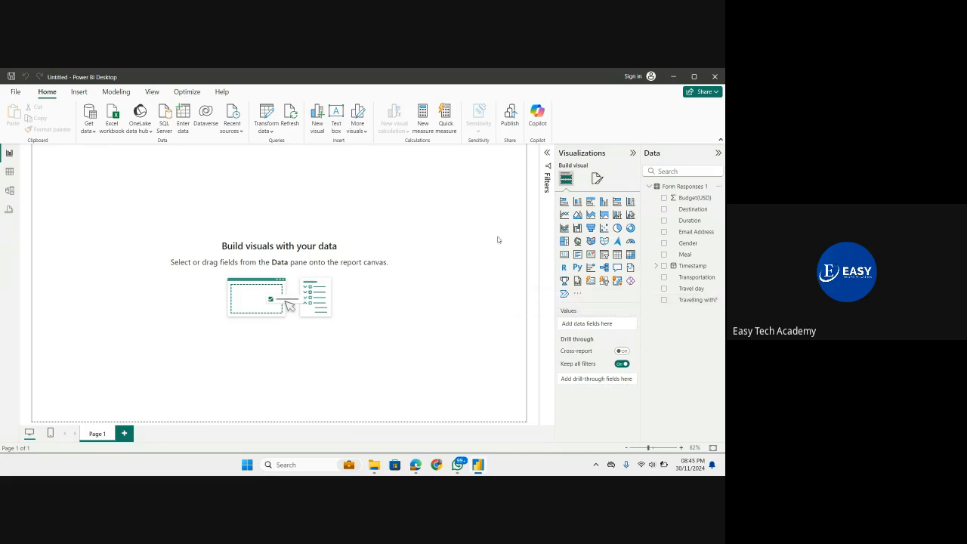
# Step: Insert a text box on the report page with the title "EasyTravel Vacation Preferences and Insight"
pyautogui.click(339, 119)
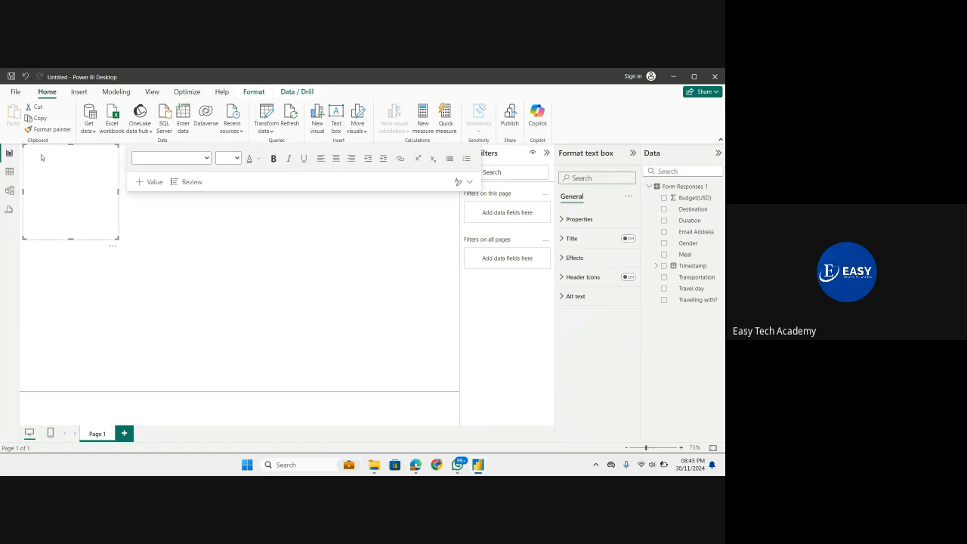
pyautogui.click(40, 154)
pyautogui.write('Easy')
pyautogui.write('Travel')
pyautogui.write('Vacation')
pyautogui.write(' Bre')
pyautogui.write('ferences and')
pyautogui.write(' Ins')
pyautogui.write('ights')
pyautogui.press('BackSpace')
pyautogui.write('ren')
# Step: Format the whole report title as bold Cambria Math at size 28
pyautogui.hotkey('ctrl', 'a')
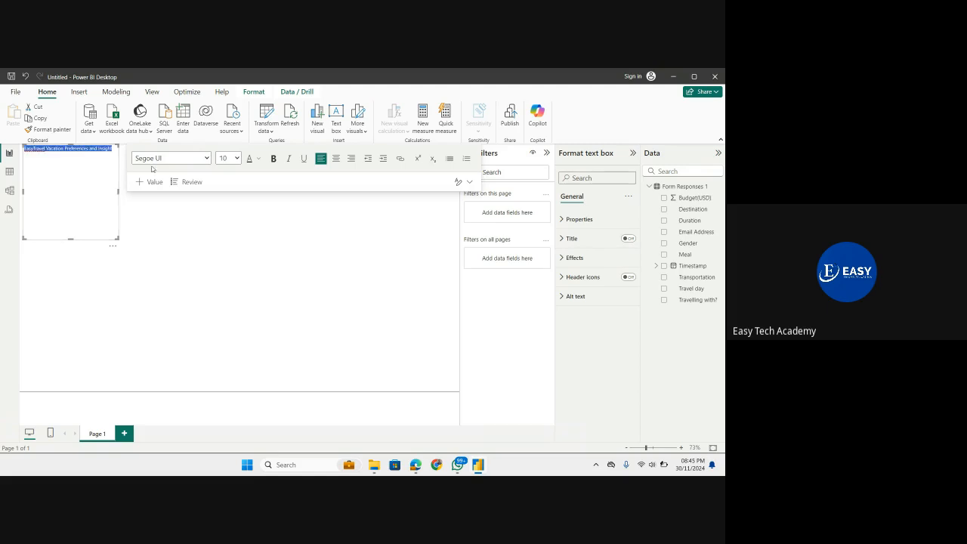
pyautogui.click(238, 158)
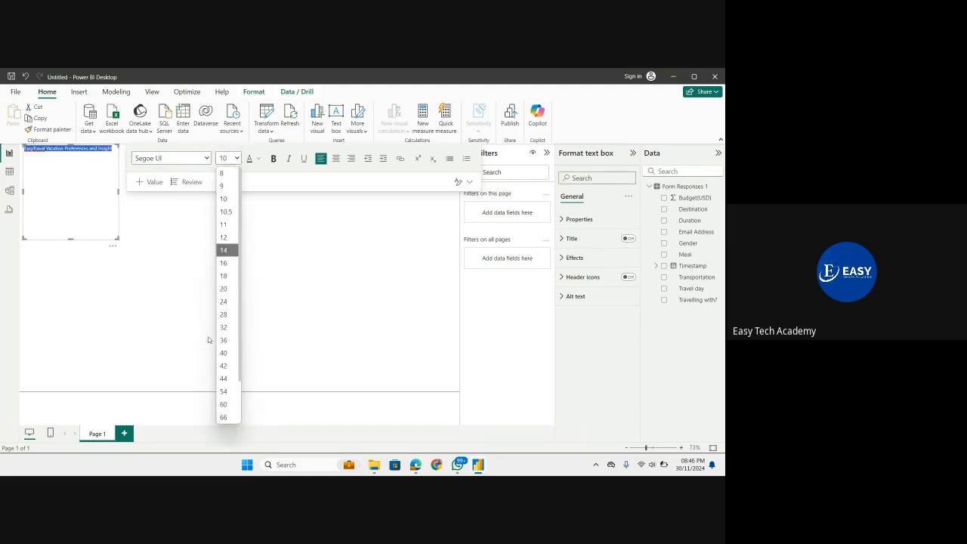
pyautogui.click(228, 320)
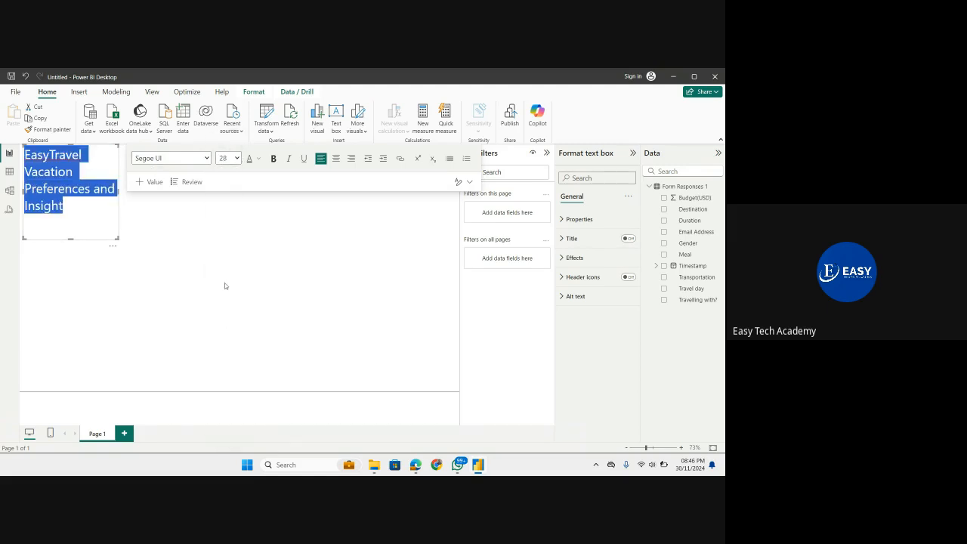
pyautogui.click(276, 162)
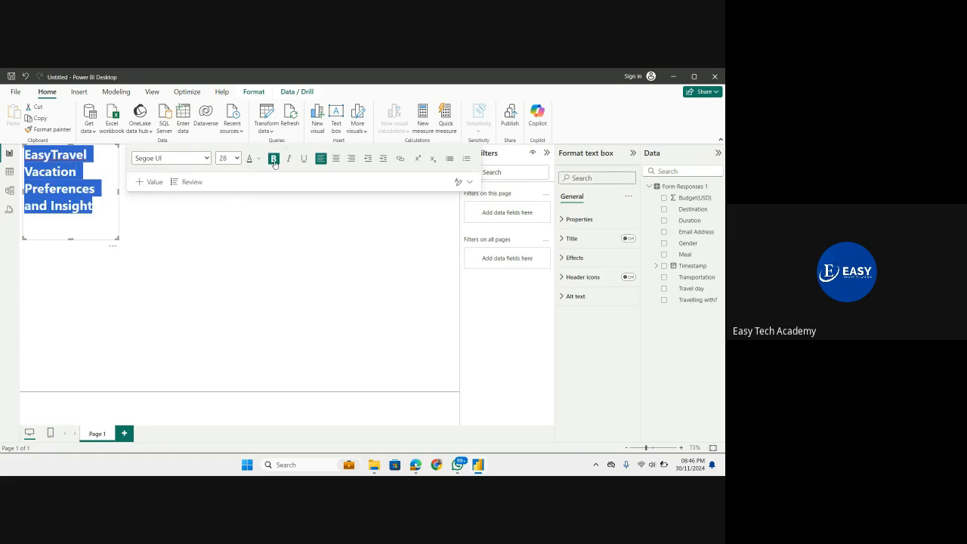
pyautogui.click(207, 158)
pyautogui.click(194, 243)
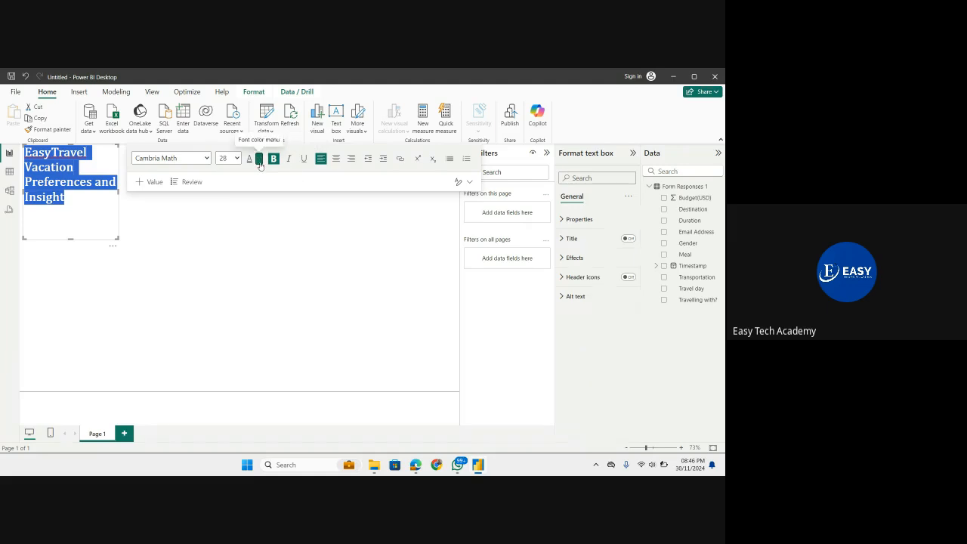
# Step: Colour the report title dark blue (#12239E, Theme color 2) and widen its text box so the title fits on one line
pyautogui.click(258, 159)
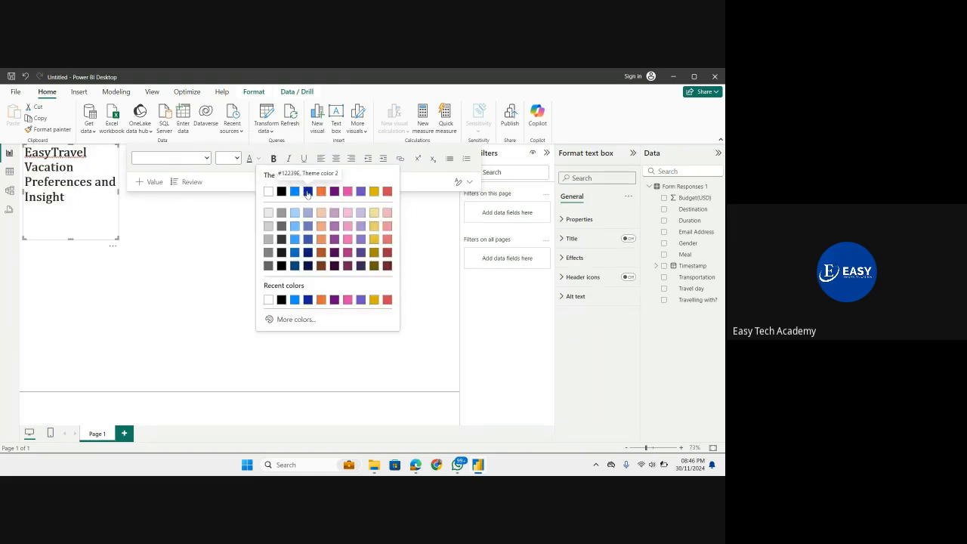
pyautogui.click(306, 192)
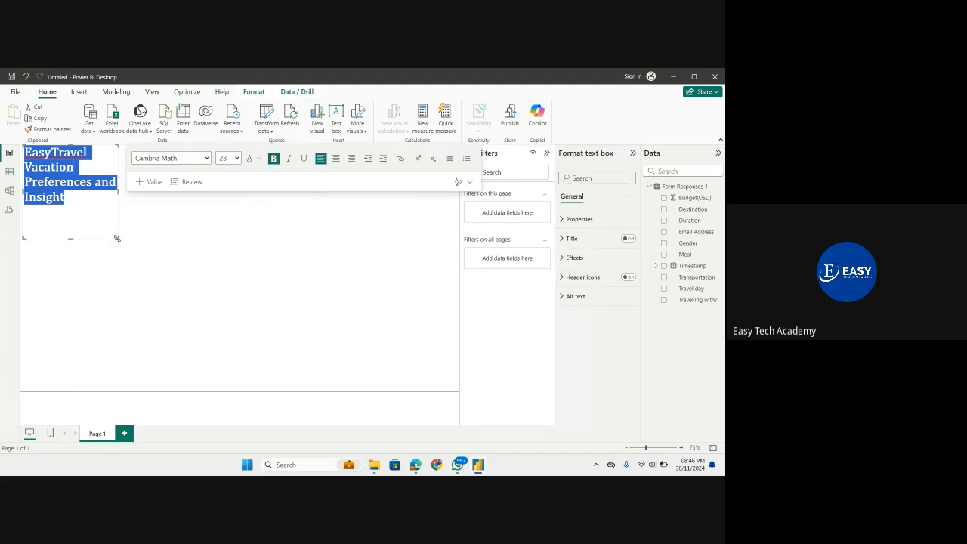
pyautogui.moveTo(117, 238); pyautogui.dragTo(316, 177)
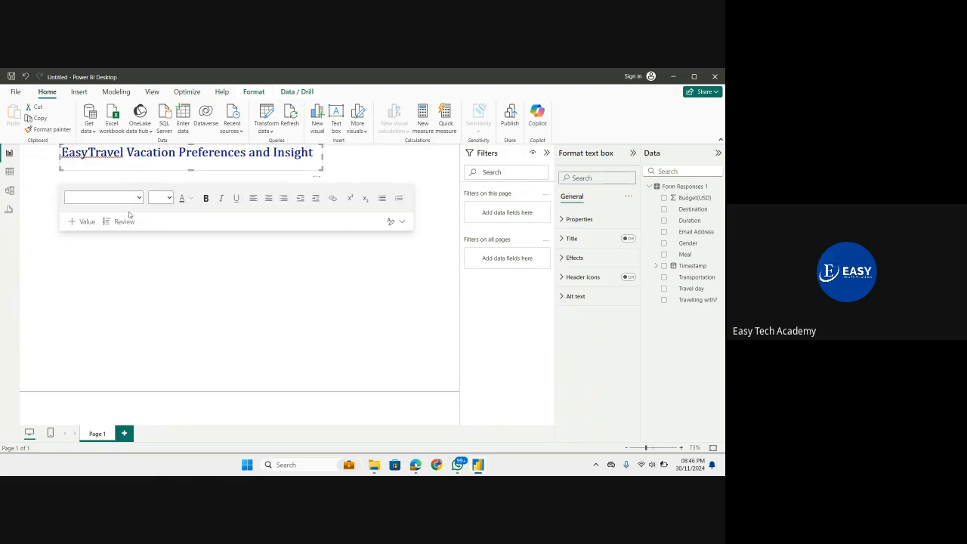
pyautogui.click(97, 280)
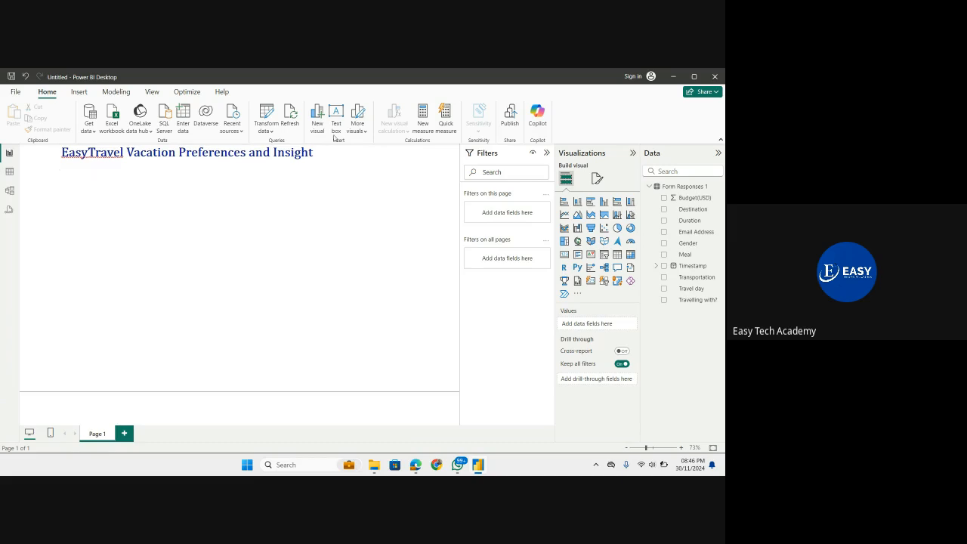
# Step: Insert the "Icon 2" logo image from the Logo folder onto the report page
pyautogui.click(80, 92)
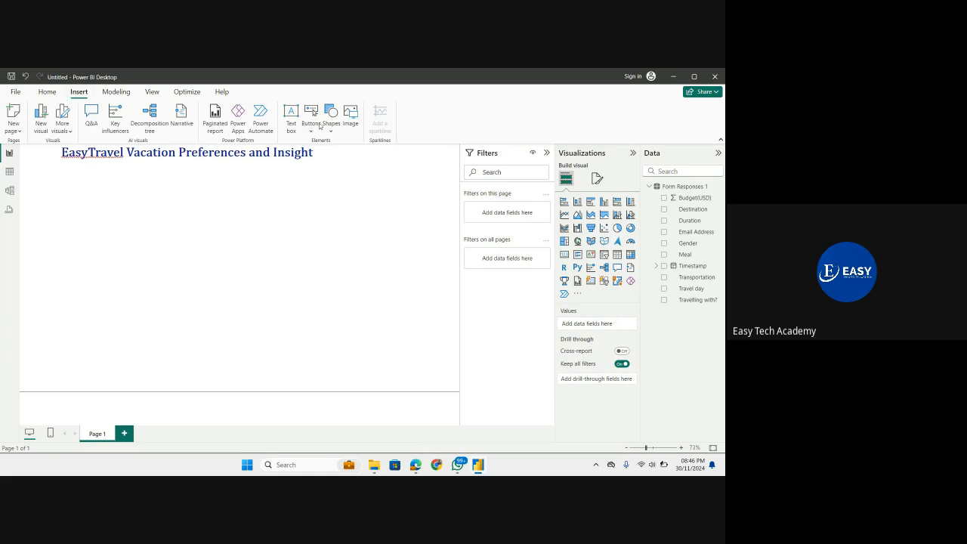
pyautogui.click(350, 115)
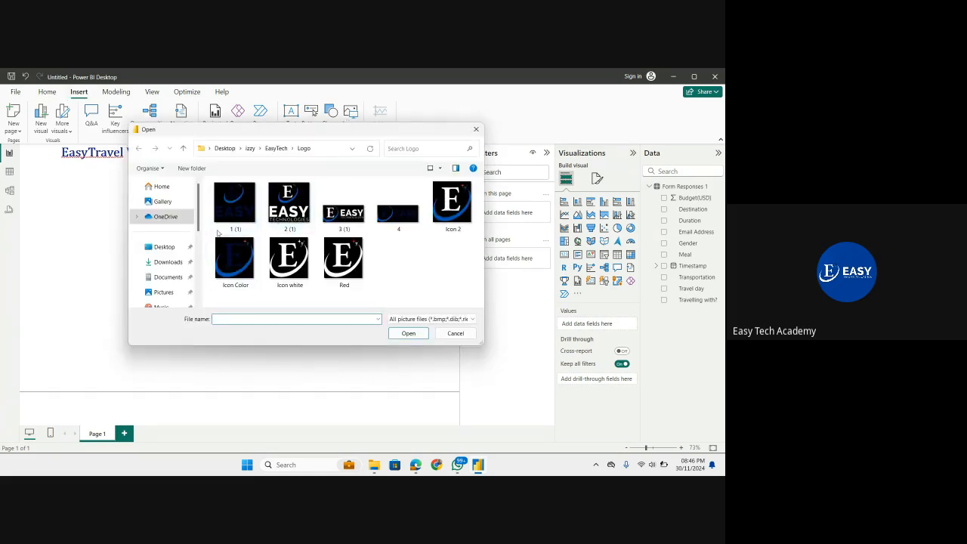
pyautogui.click(236, 206)
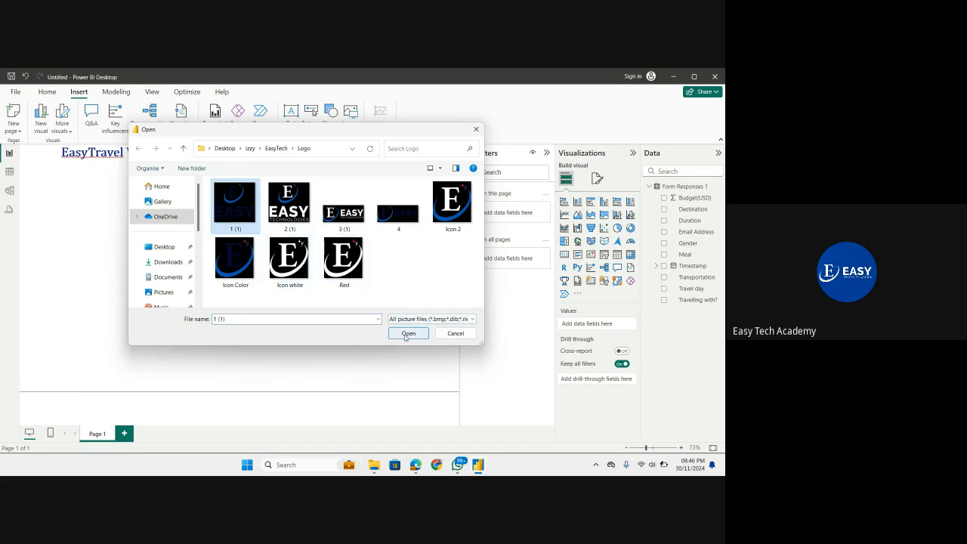
pyautogui.click(442, 226)
pyautogui.click(407, 332)
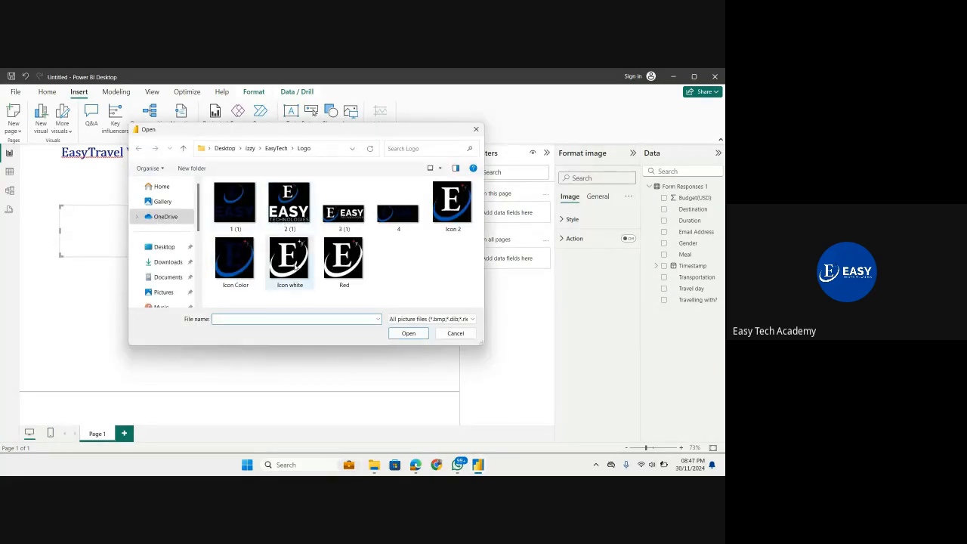
# Step: Insert the "1 (1)" EASY Technologies logo image and place it under the end of the title
pyautogui.click(251, 209)
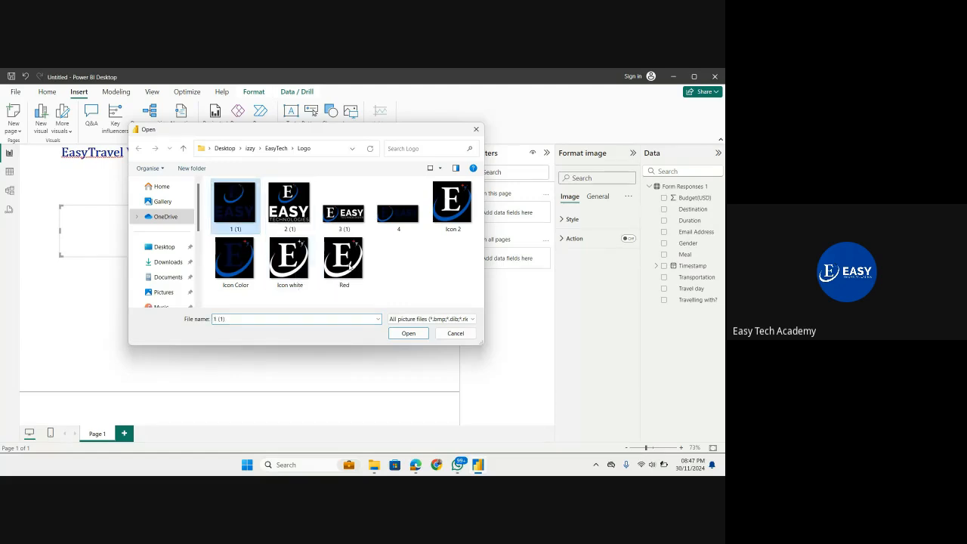
pyautogui.click(408, 333)
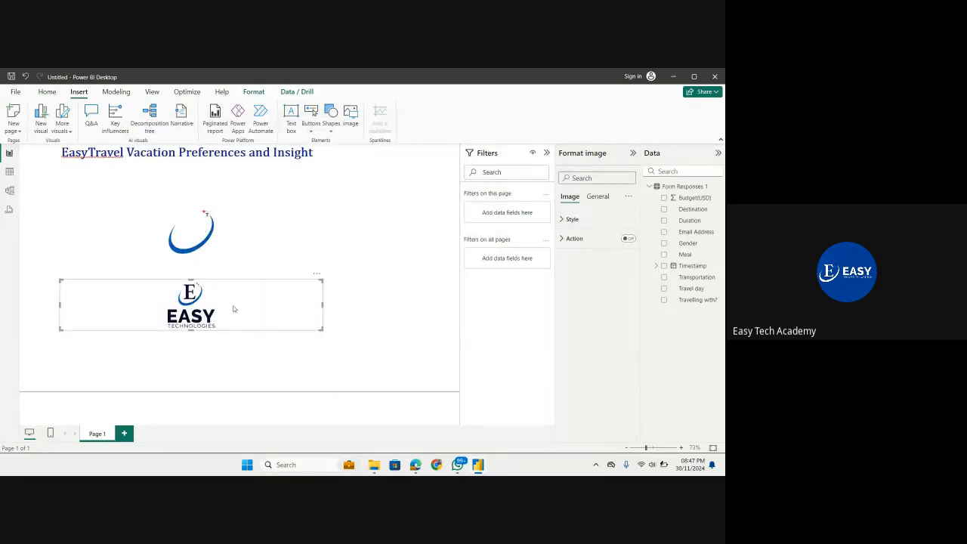
pyautogui.moveTo(234, 309); pyautogui.dragTo(381, 195)
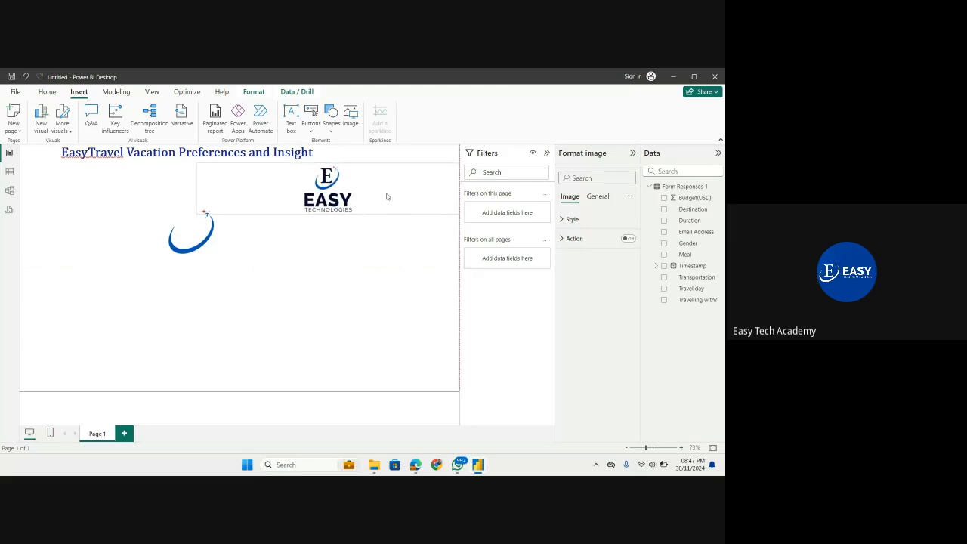
pyautogui.click(289, 286)
pyautogui.click(350, 118)
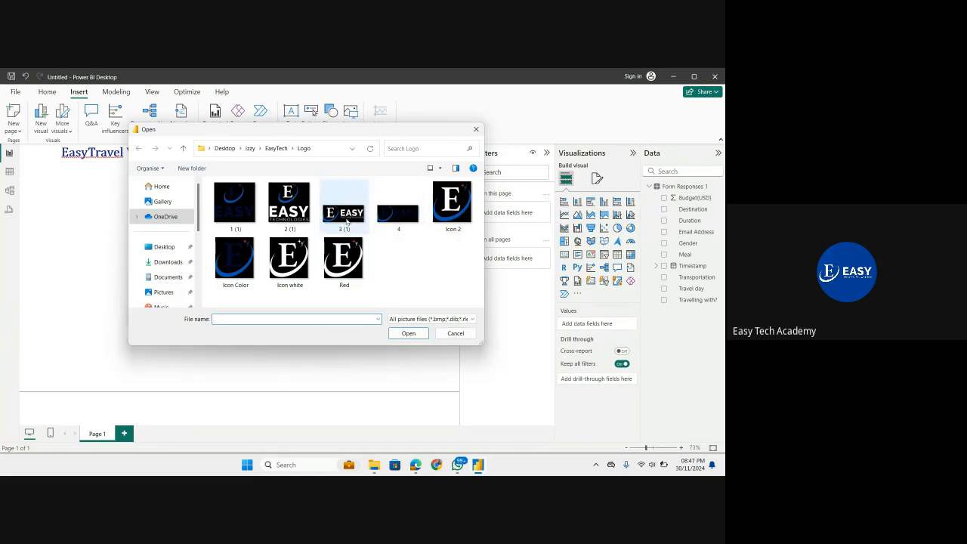
pyautogui.click(234, 217)
pyautogui.click(408, 334)
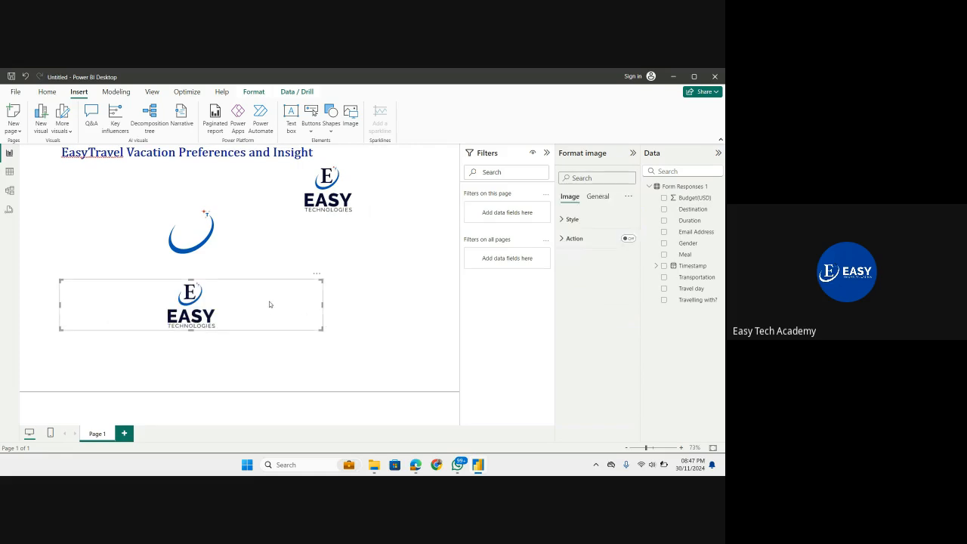
pyautogui.press('Delete')
# Step: Narrow the frame of the first Icon 2 image and insert a second Icon 2 image in the right half of the page
pyautogui.click(308, 233)
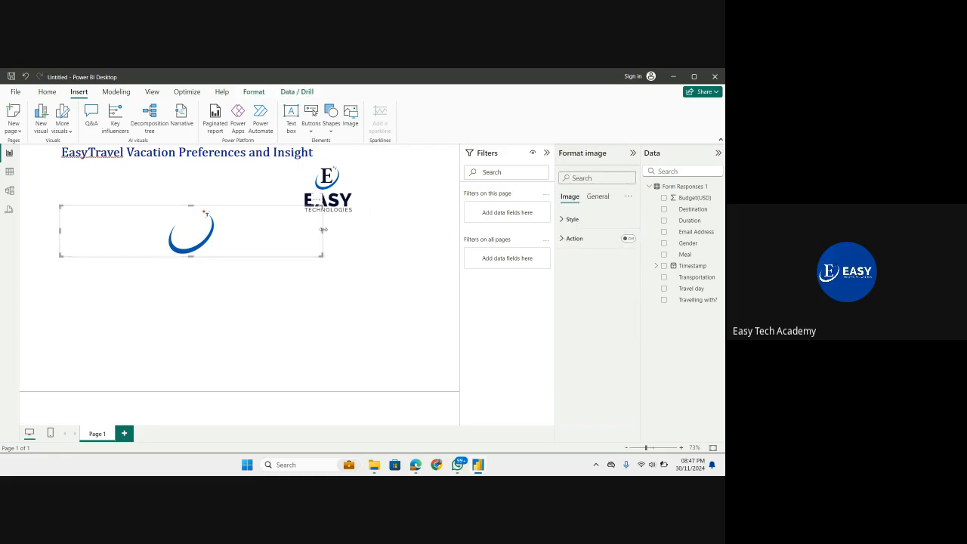
pyautogui.moveTo(321, 232); pyautogui.dragTo(164, 232)
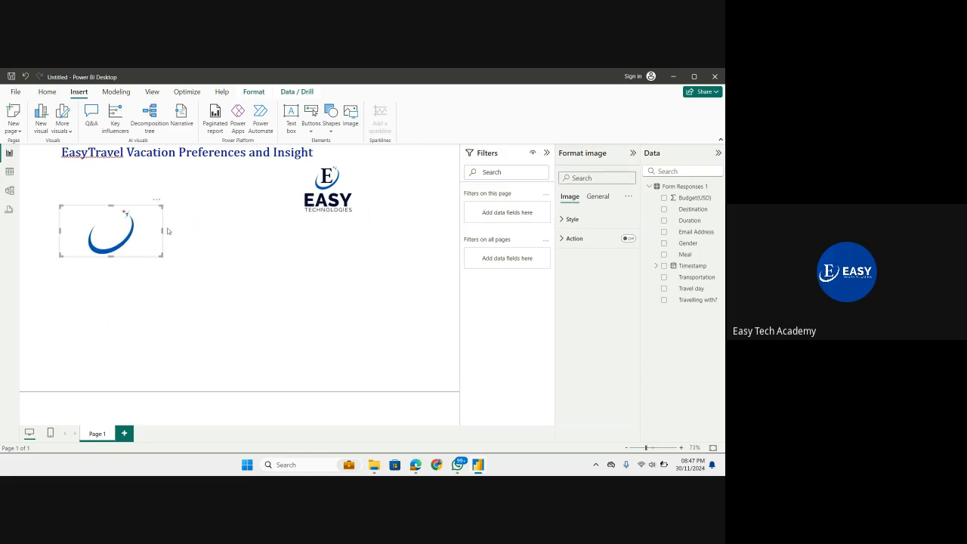
pyautogui.click(264, 194)
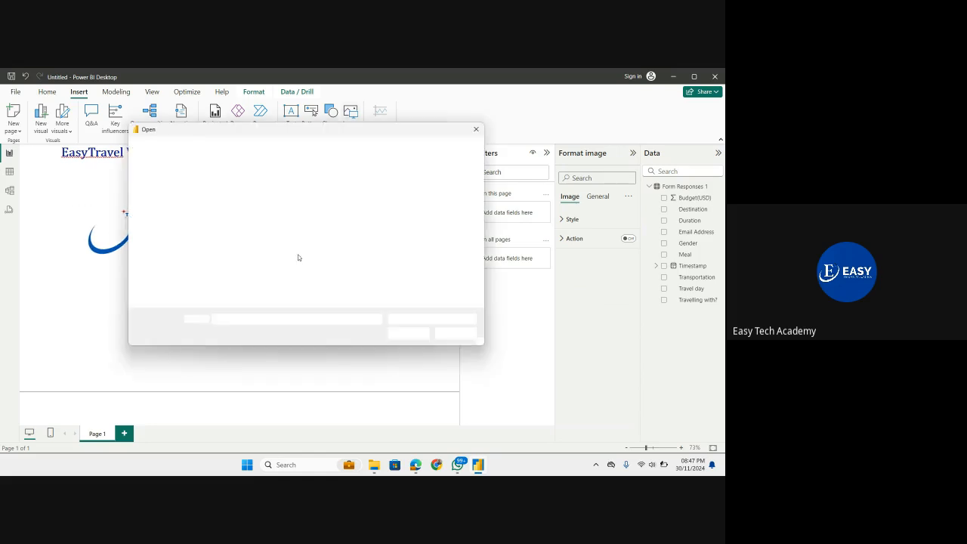
pyautogui.click(452, 204)
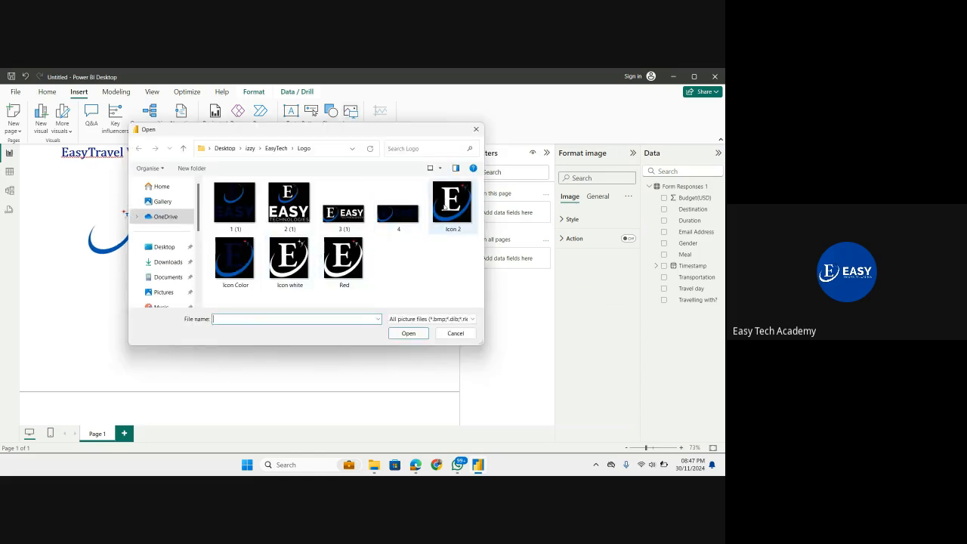
pyautogui.click(406, 334)
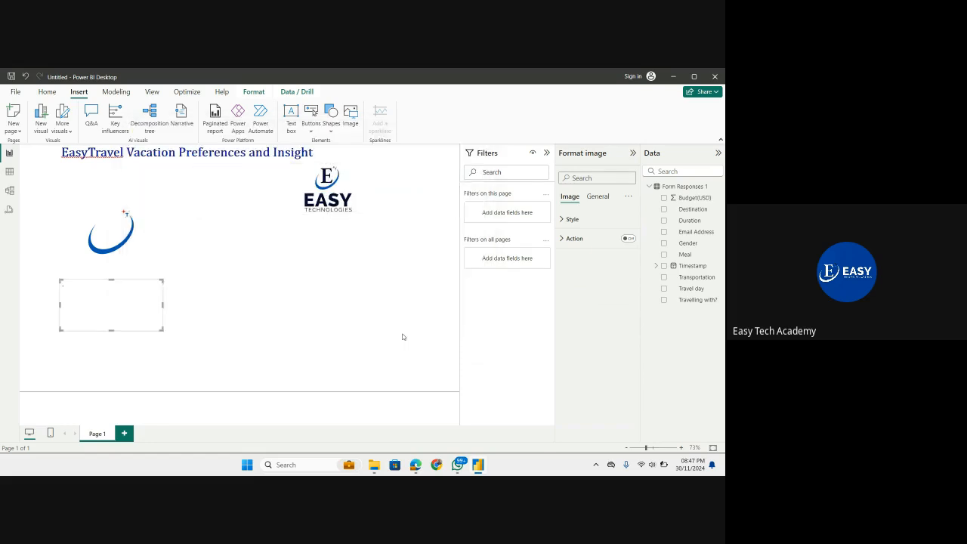
pyautogui.moveTo(134, 318); pyautogui.dragTo(374, 276)
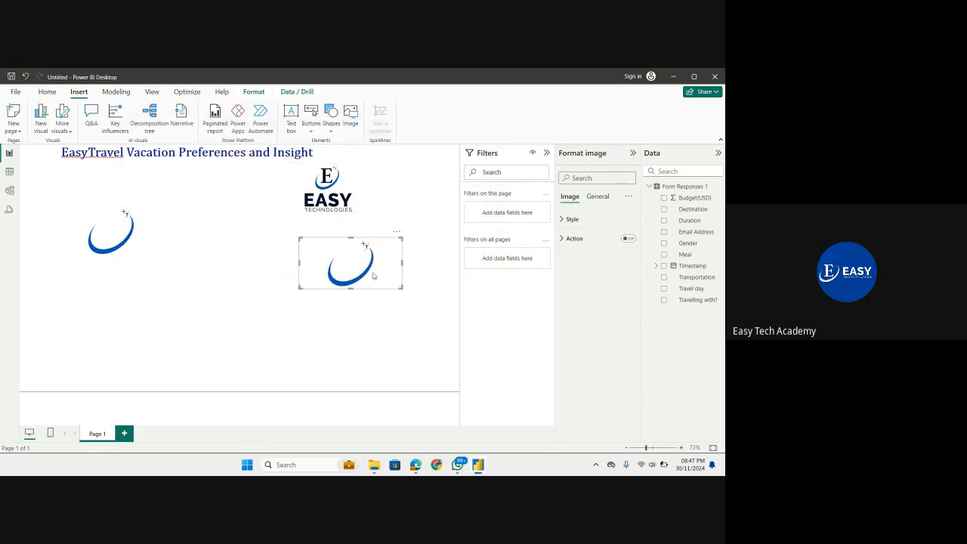
# Step: Delete the EASY Technologies logo and move the first Icon 2 image just below the title
pyautogui.moveTo(331, 197); pyautogui.dragTo(182, 194)
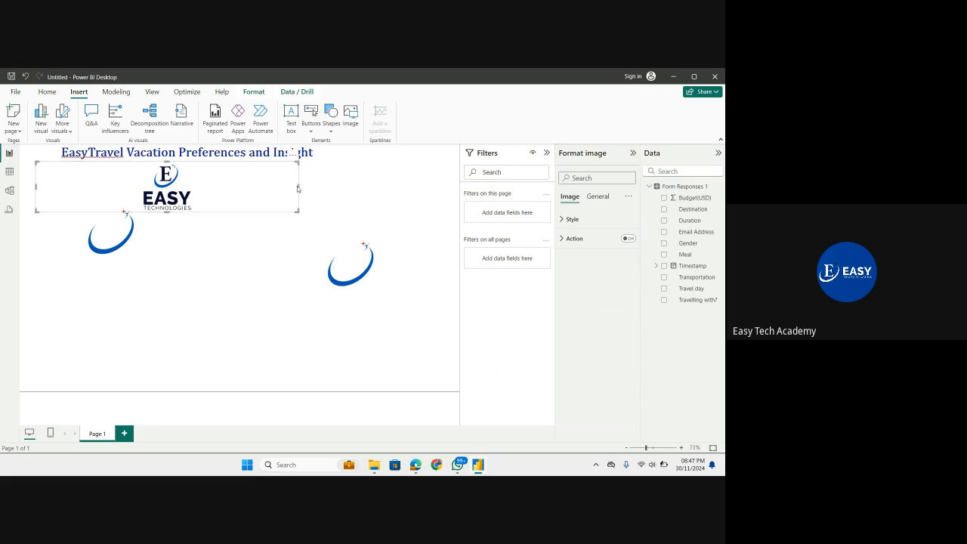
pyautogui.moveTo(298, 189); pyautogui.dragTo(88, 189)
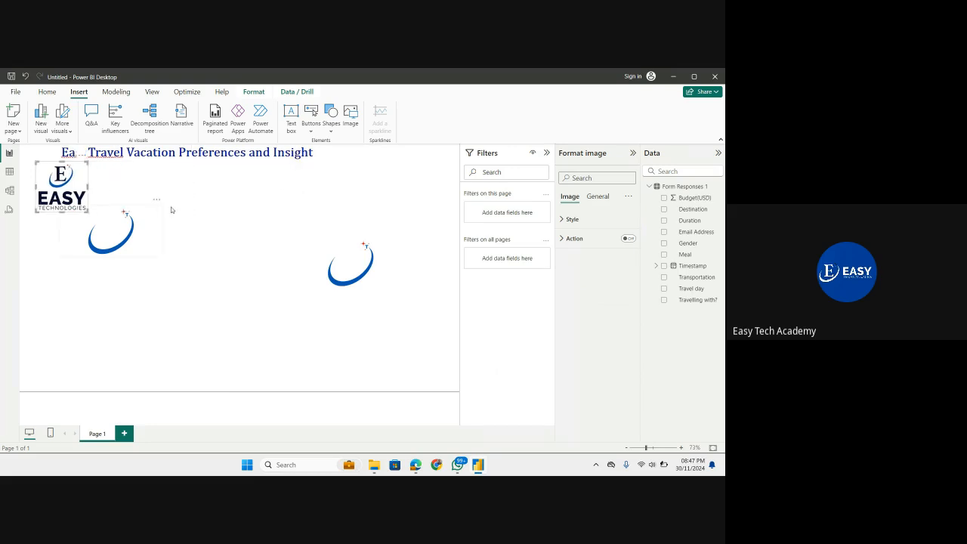
pyautogui.moveTo(172, 210); pyautogui.dragTo(302, 172)
pyautogui.click(68, 187)
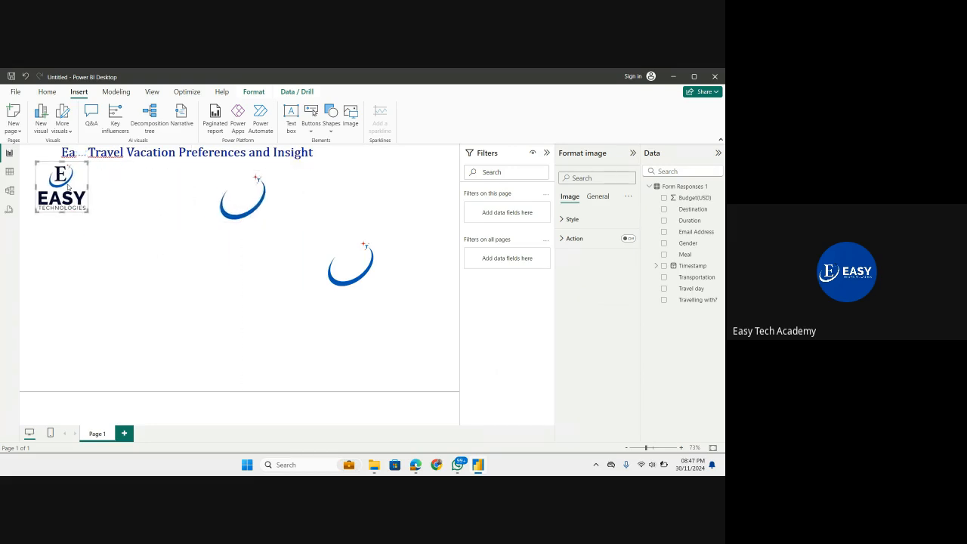
pyautogui.press('Delete')
pyautogui.click(273, 210)
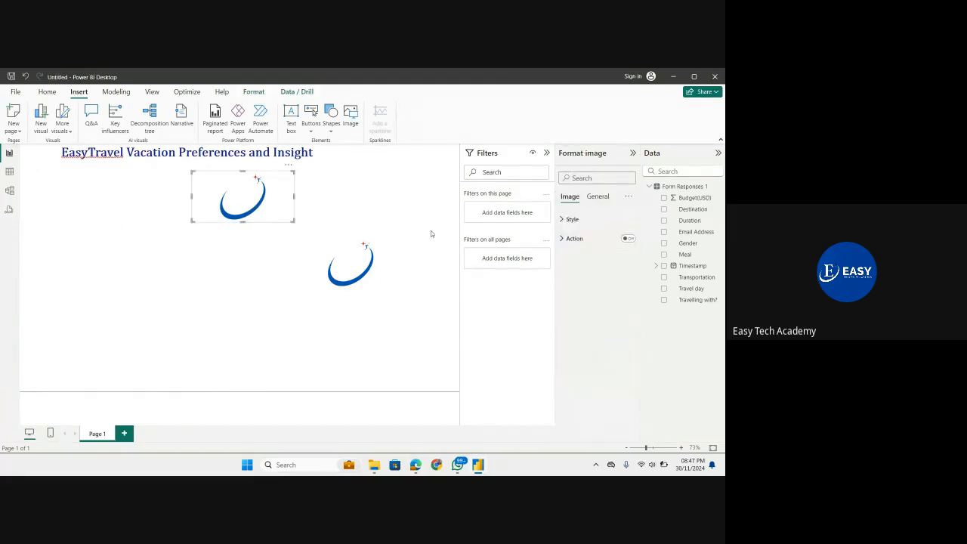
pyautogui.click(423, 192)
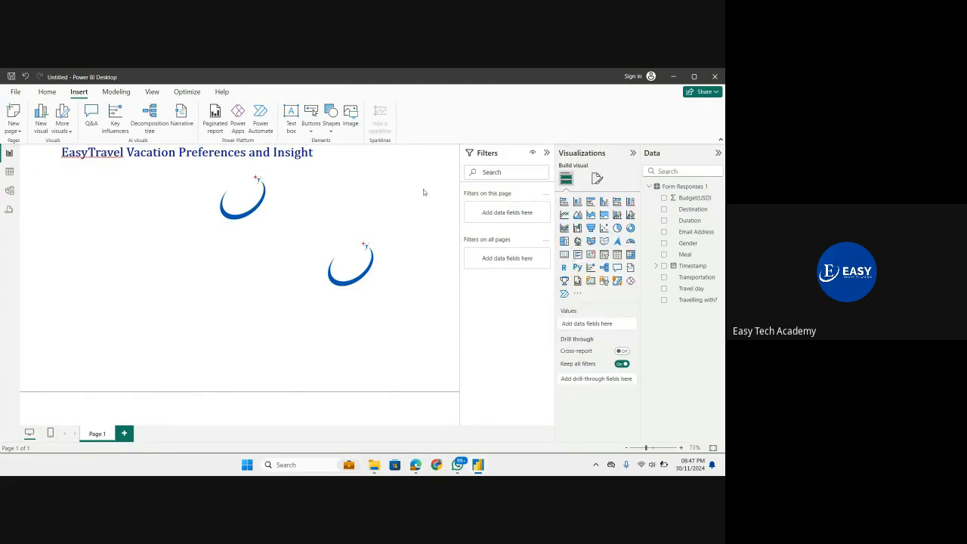
# Step: Insert a rounded rectangle and reshape it into a narrow vertical bar along the page's left edge, moving the Icon 2 image out of its way
pyautogui.click(332, 127)
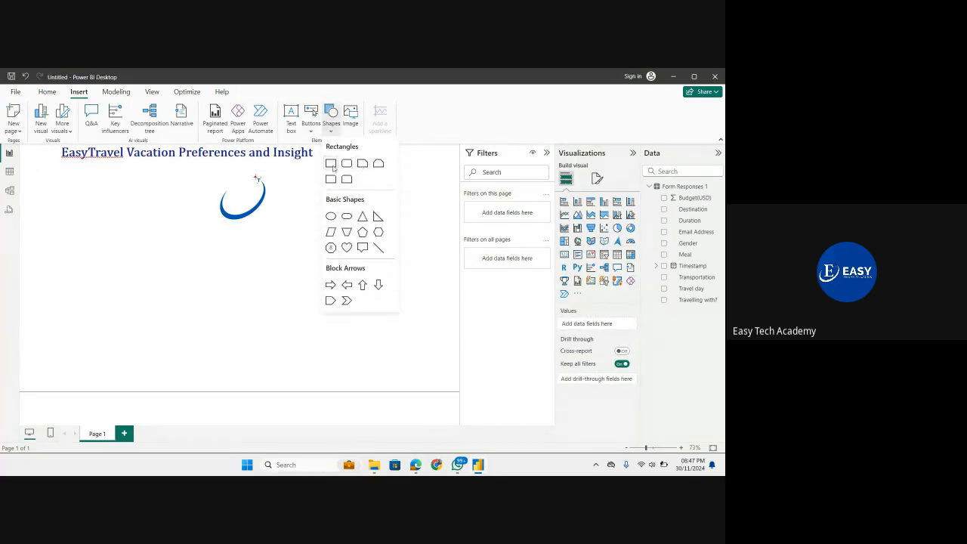
pyautogui.click(348, 164)
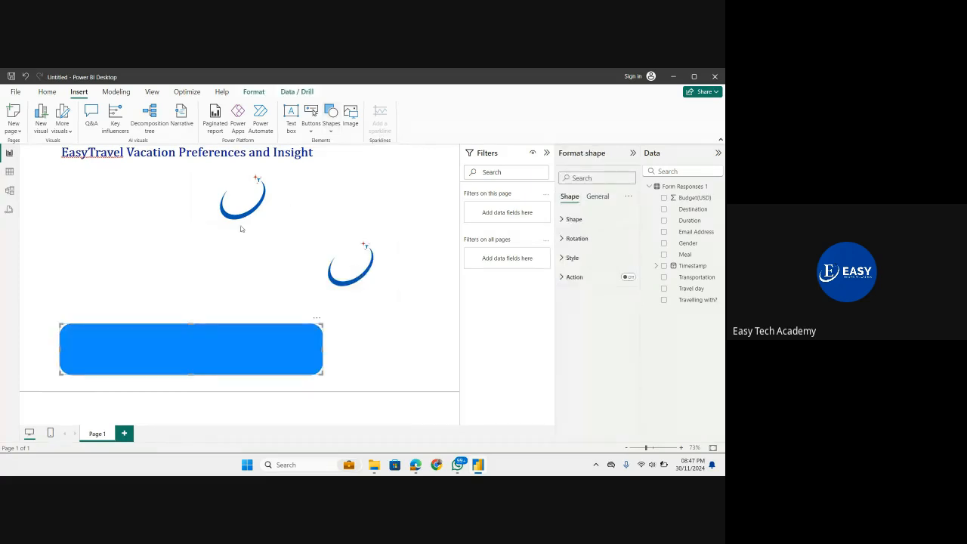
pyautogui.moveTo(241, 205); pyautogui.dragTo(243, 248)
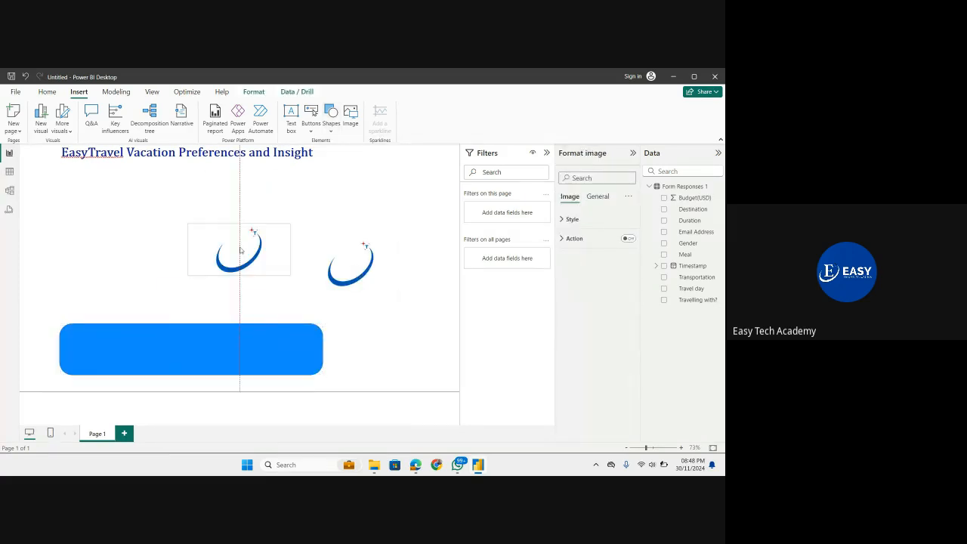
pyautogui.moveTo(227, 339); pyautogui.dragTo(187, 186)
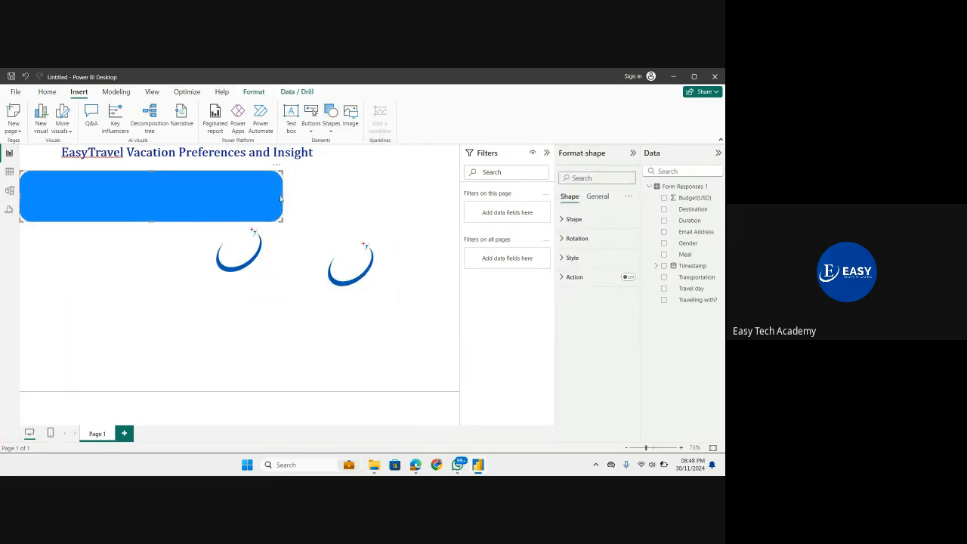
pyautogui.moveTo(282, 197); pyautogui.dragTo(46, 364)
# Step: Move the title text box away from the blue bar and stretch the bar to the page's top and bottom edges
pyautogui.click(135, 152)
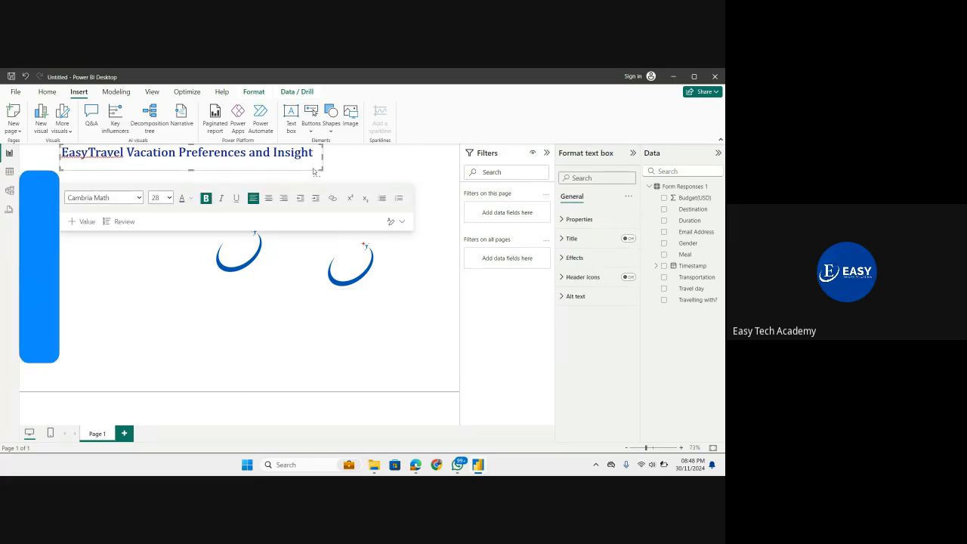
pyautogui.moveTo(316, 174); pyautogui.dragTo(396, 175)
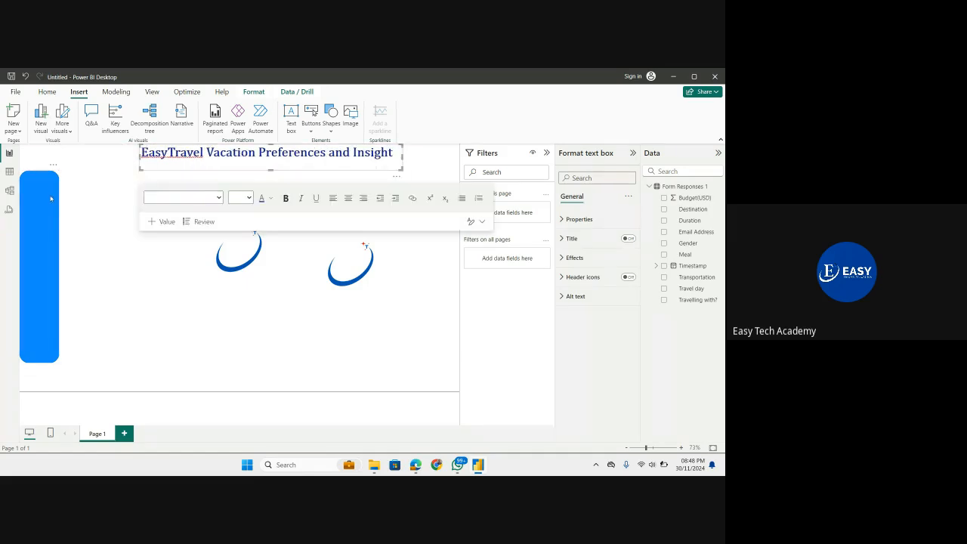
pyautogui.click(60, 182)
pyautogui.moveTo(59, 172); pyautogui.dragTo(64, 145)
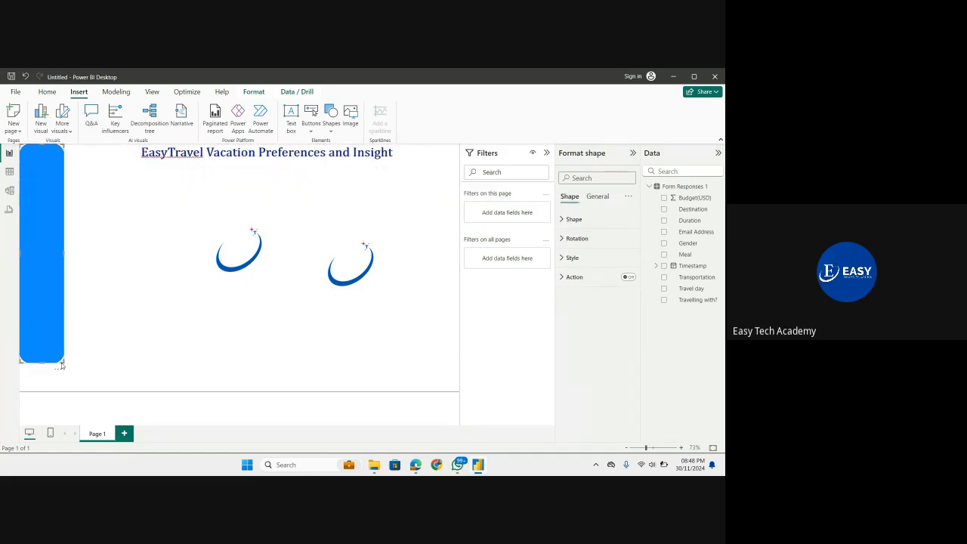
pyautogui.moveTo(62, 365); pyautogui.dragTo(60, 390)
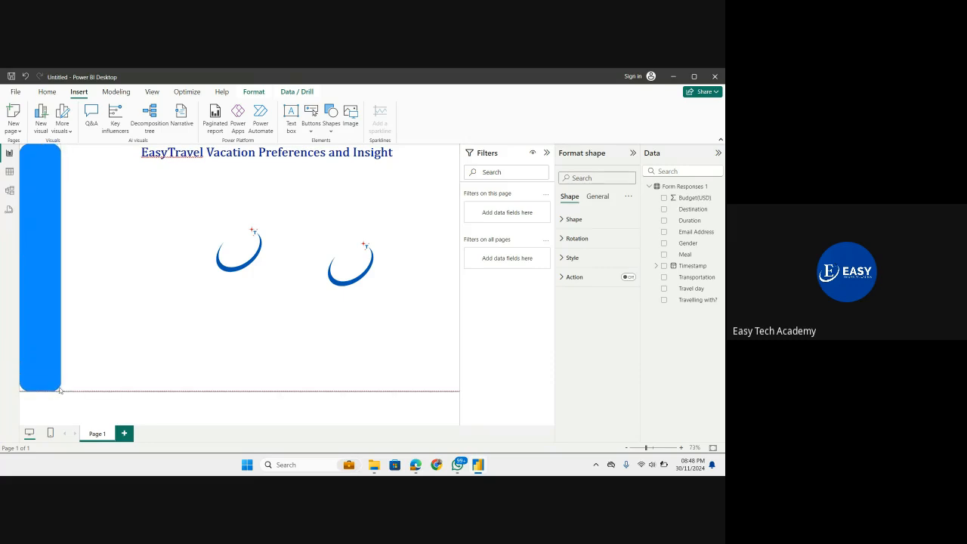
# Step: Shrink the first Icon 2 logo and centre it at the top of the blue bar, and bring the title back beside the bar
pyautogui.moveTo(207, 231); pyautogui.dragTo(59, 173)
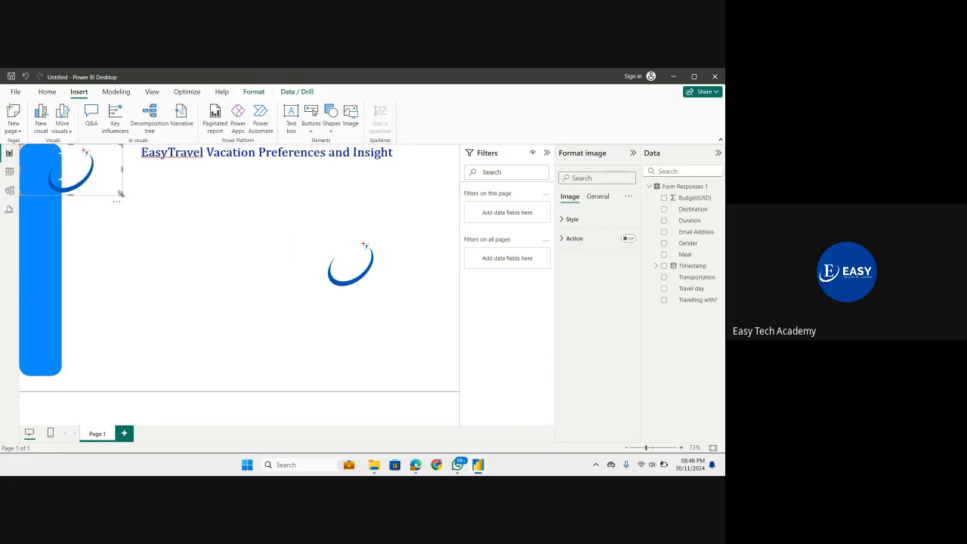
pyautogui.moveTo(120, 194); pyautogui.dragTo(70, 184)
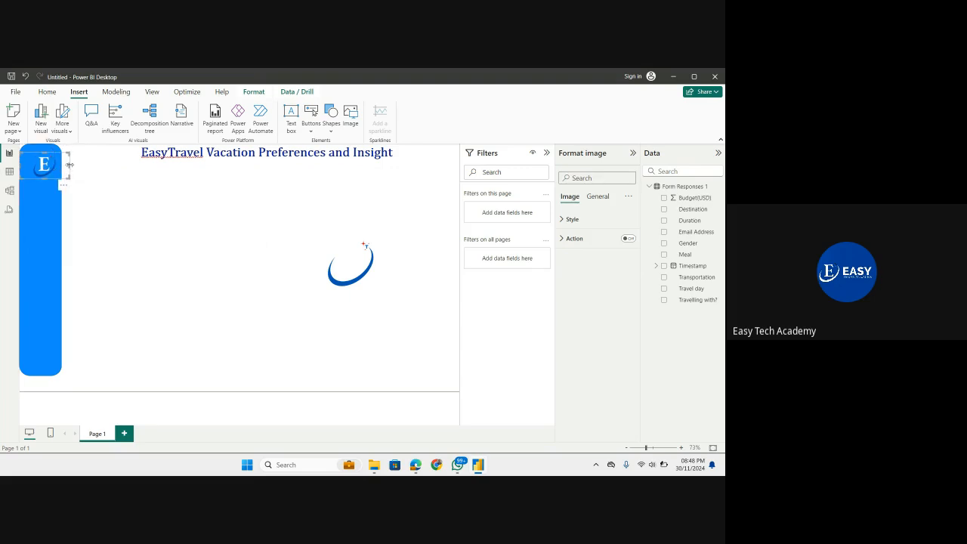
pyautogui.moveTo(66, 166); pyautogui.dragTo(47, 166)
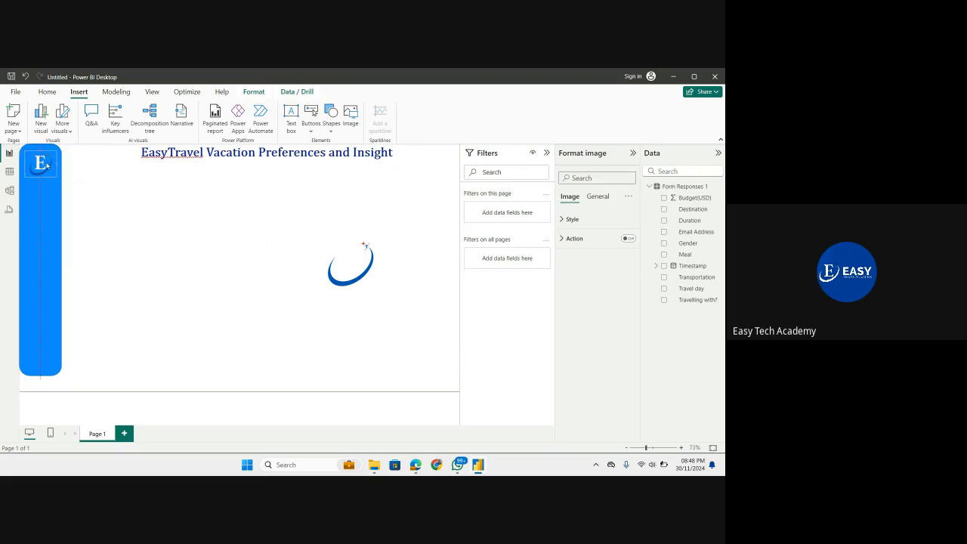
pyautogui.click(167, 152)
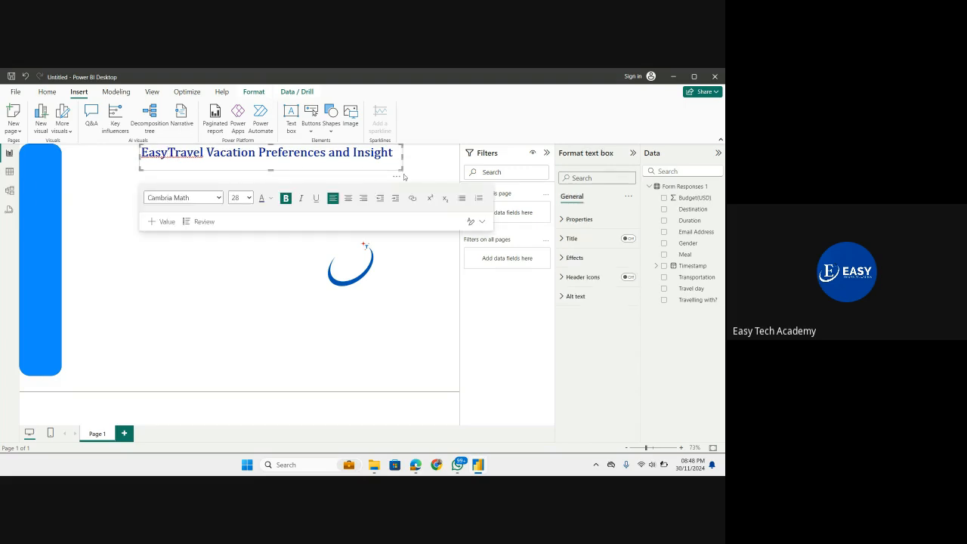
pyautogui.moveTo(394, 178); pyautogui.dragTo(321, 179)
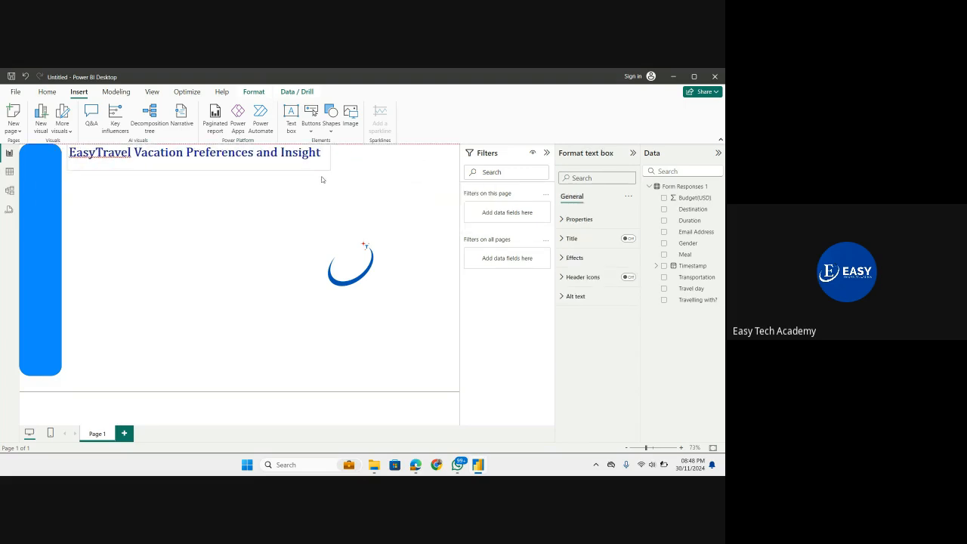
# Step: Shift the blue bar sideways off the Icon 2 logo to uncover the logo, aligning it with the page's bottom edge
pyautogui.click(46, 181)
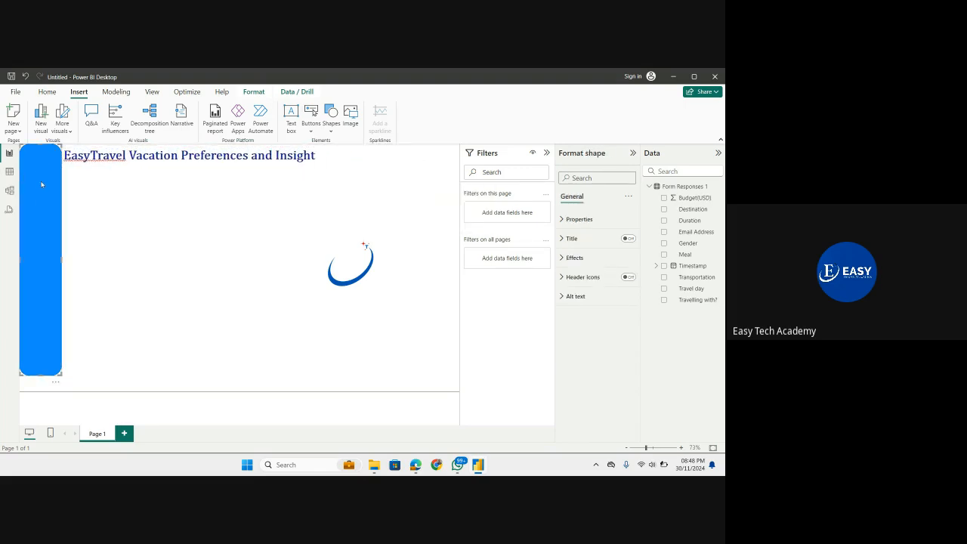
pyautogui.click(90, 257)
pyautogui.moveTo(28, 190); pyautogui.dragTo(71, 205)
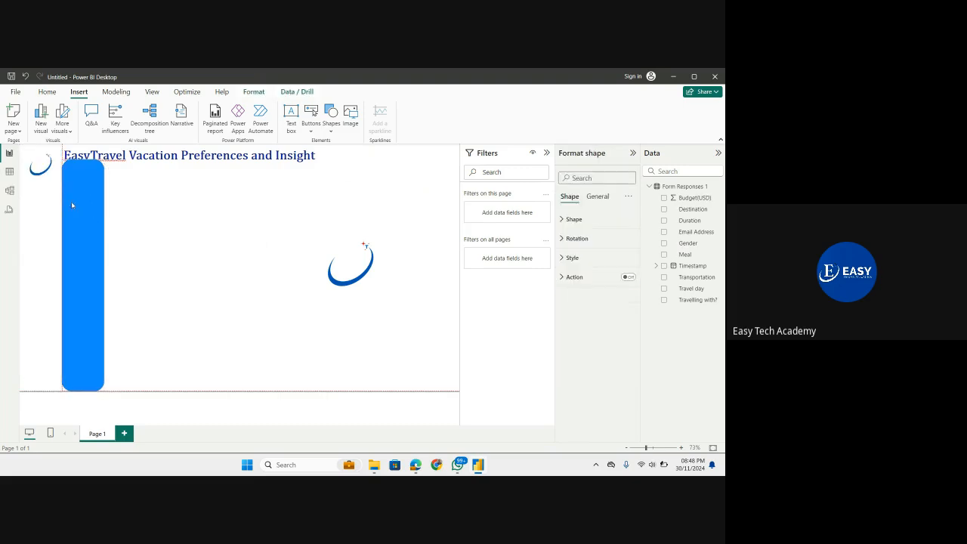
# Step: Move the blue bar back over the small logo's spot, flush with the page's left and top edges
pyautogui.click(43, 174)
pyautogui.click(50, 184)
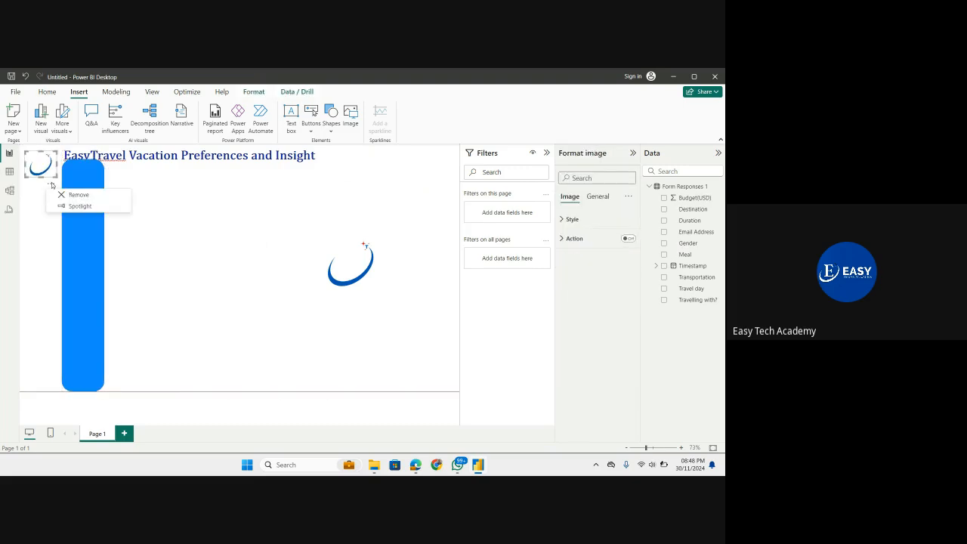
pyautogui.moveTo(85, 270); pyautogui.dragTo(42, 241)
# Step: Move the remaining large Icon 2 logo onto the top of the blue bar and shrink it to the bar's width
pyautogui.click(356, 264)
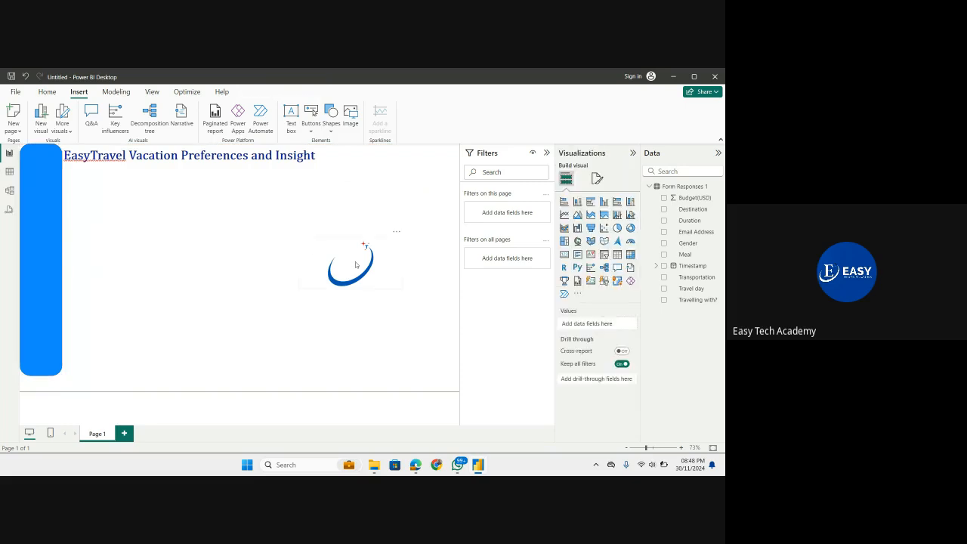
pyautogui.moveTo(129, 199); pyautogui.dragTo(41, 169)
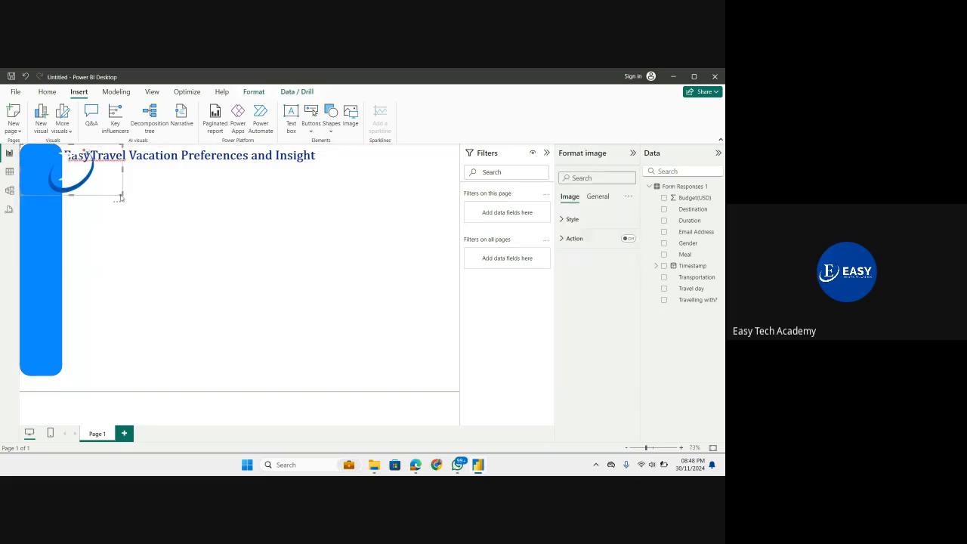
pyautogui.moveTo(121, 192); pyautogui.dragTo(66, 186)
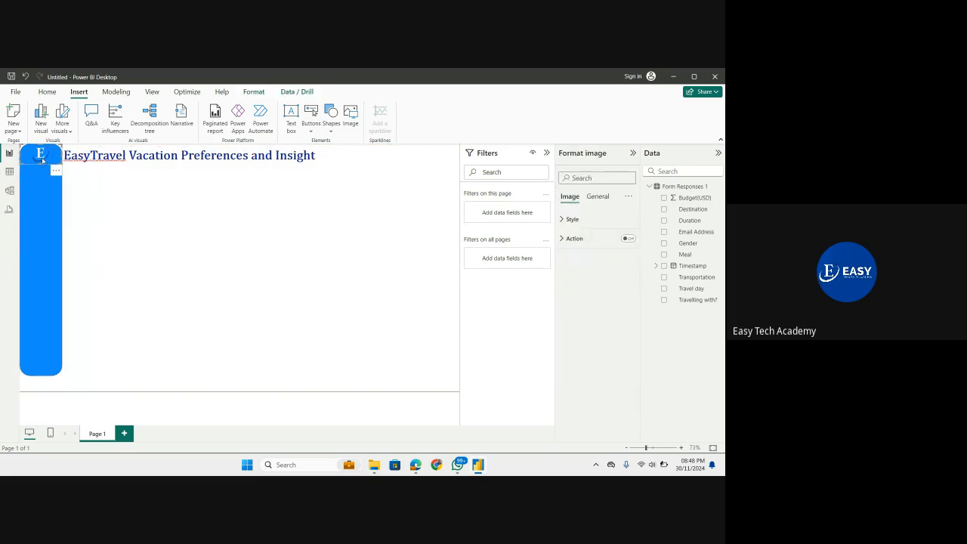
pyautogui.click(99, 181)
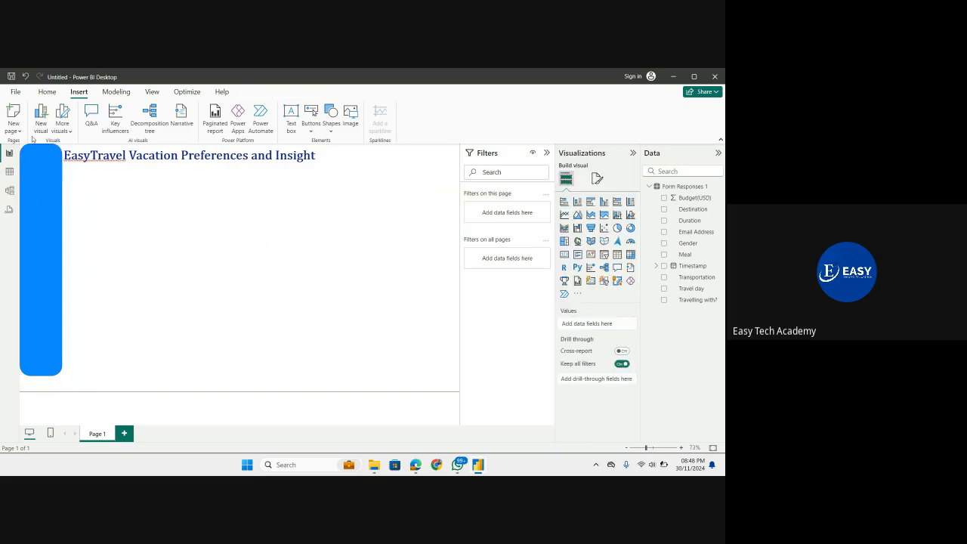
# Step: Nudge the blue bar slightly sideways to line it up with the page's left edge
pyautogui.click(48, 260)
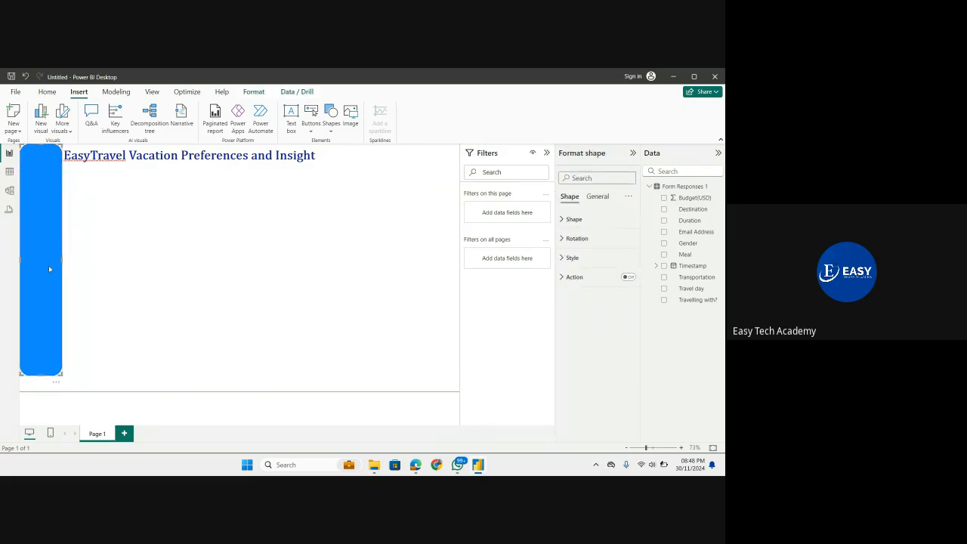
pyautogui.moveTo(46, 266)
pyautogui.mouseDown()
pyautogui.moveTo(87, 266)
pyautogui.moveTo(40, 260)
pyautogui.mouseUp()
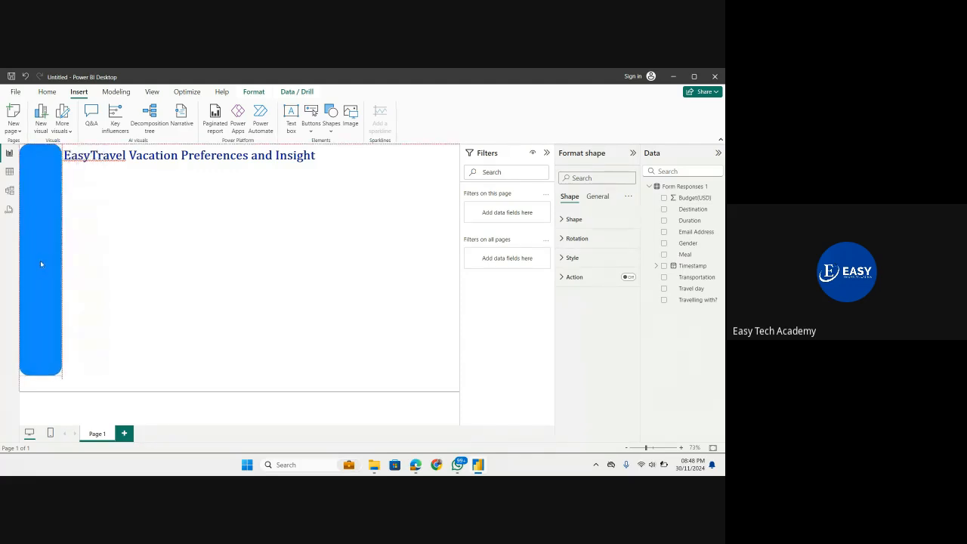
pyautogui.click(146, 243)
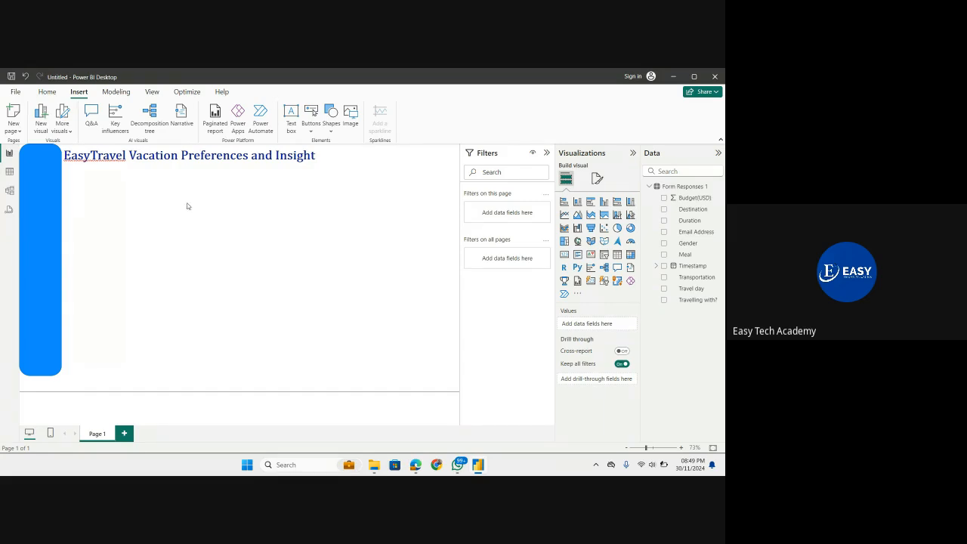
# Step: Create a new measure in the Form Responses 1 table named Total Reponses, starting its formula with the COUNT function
pyautogui.rightClick(669, 189)
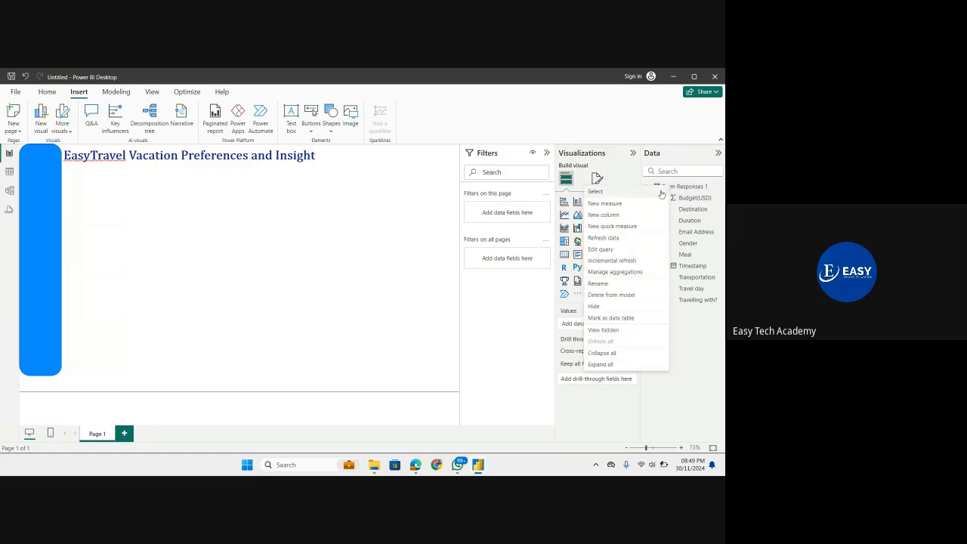
pyautogui.click(606, 204)
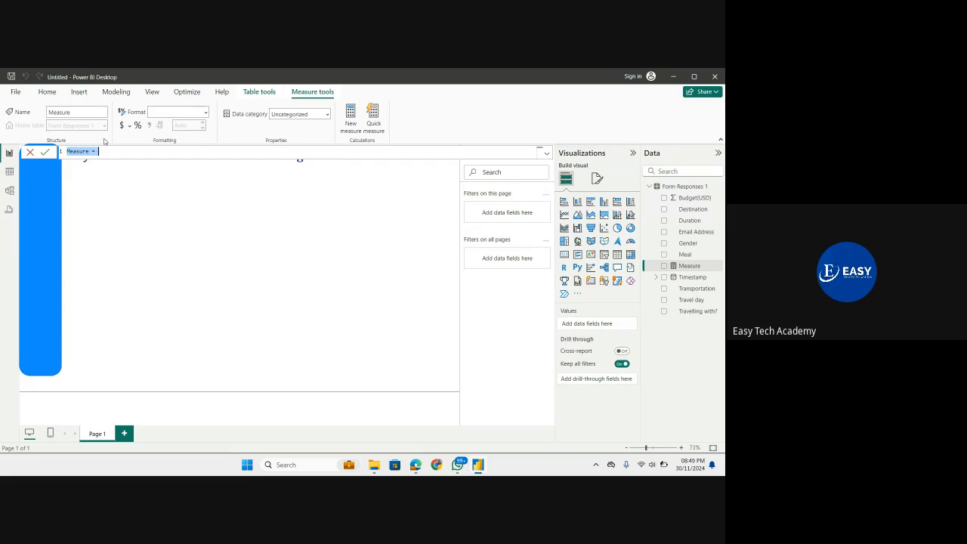
pyautogui.write('Total Repos')
pyautogui.press('BackSpace')
pyautogui.write('nses = COUNT(')
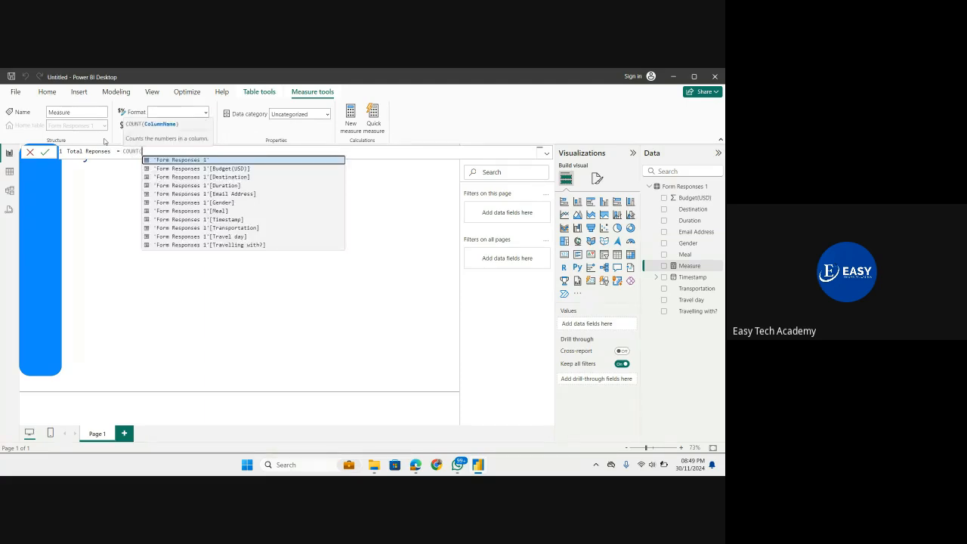
# Step: Complete the measure's COUNT formula with the 'Form Responses 1'[Timestamp] column and commit it
pyautogui.write('1')
pyautogui.press('BackSpace')
pyautogui.write("'Form Responses 1'")
pyautogui.press('Tab')
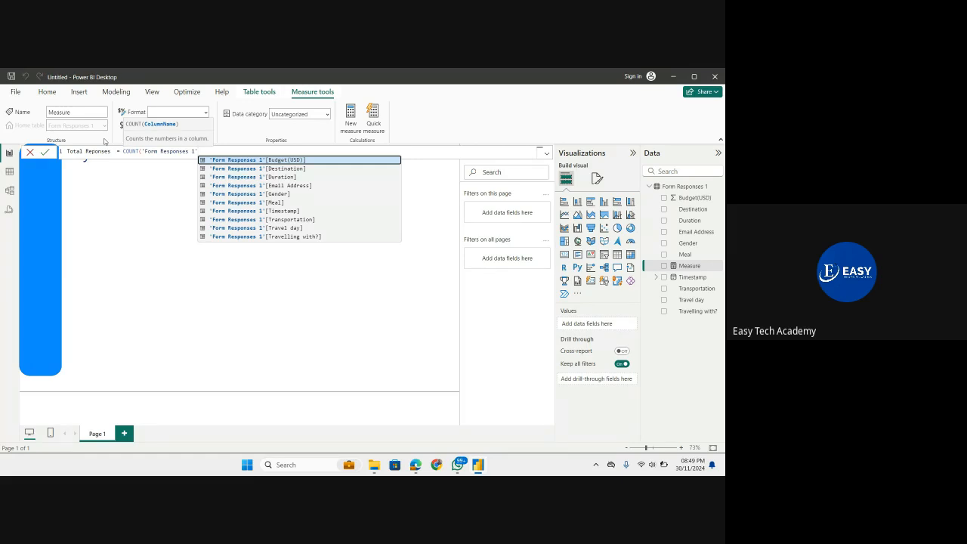
pyautogui.press('Down')
pyautogui.press('Down')
pyautogui.press('Down')
pyautogui.press('Down')
pyautogui.press('Down')
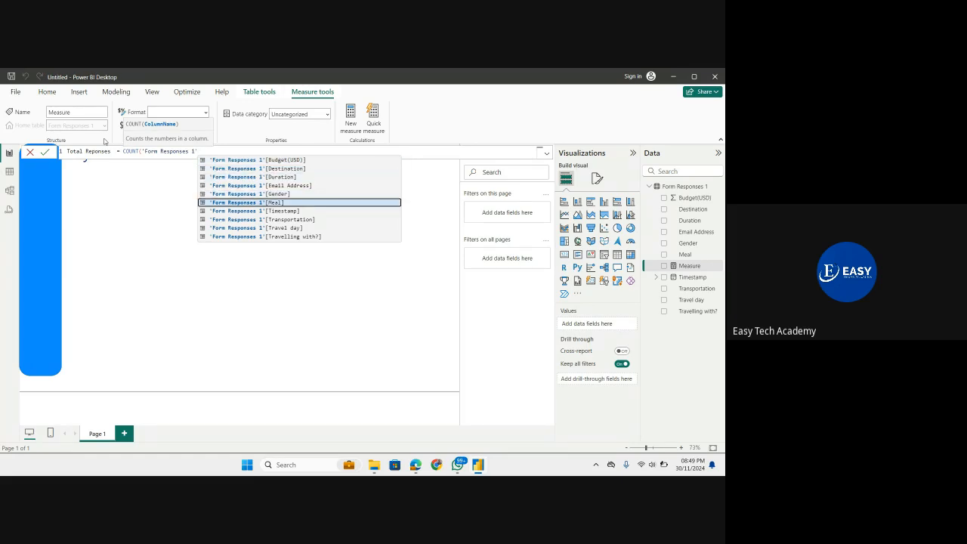
pyautogui.press('Down')
pyautogui.press('Tab')
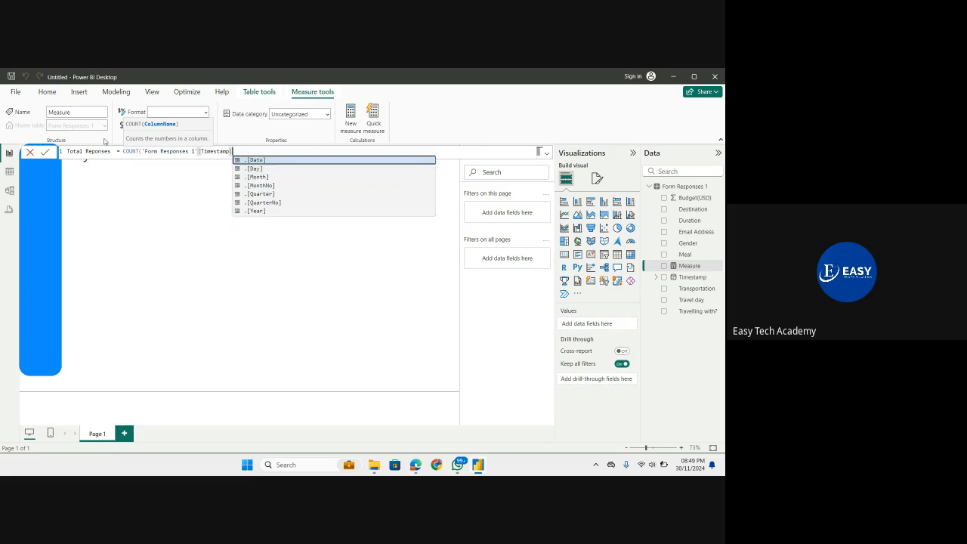
pyautogui.write(')')
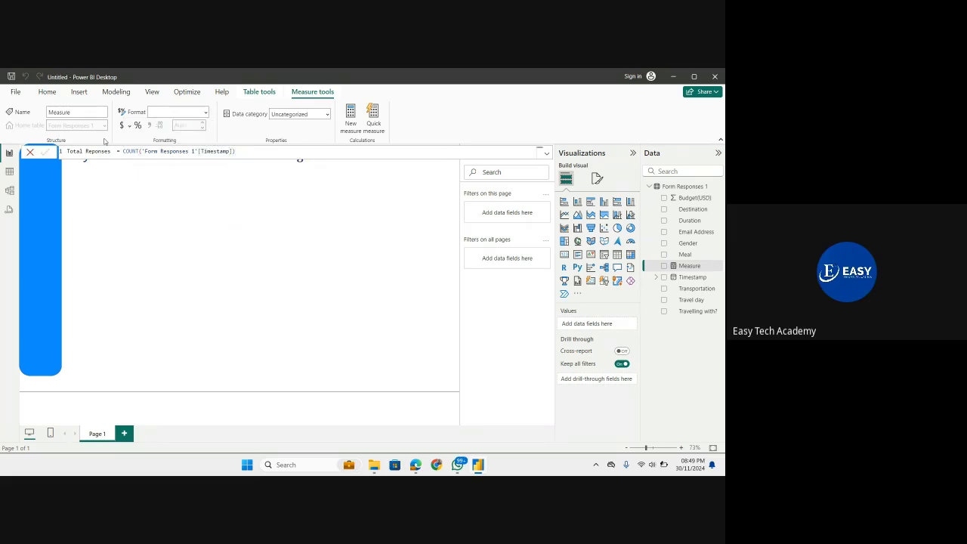
pyautogui.press('Return')
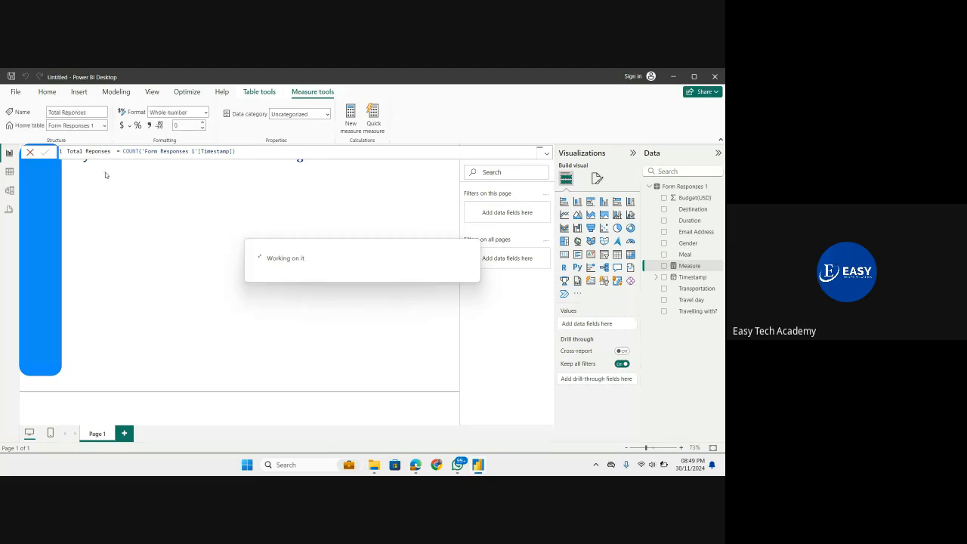
pyautogui.click(316, 207)
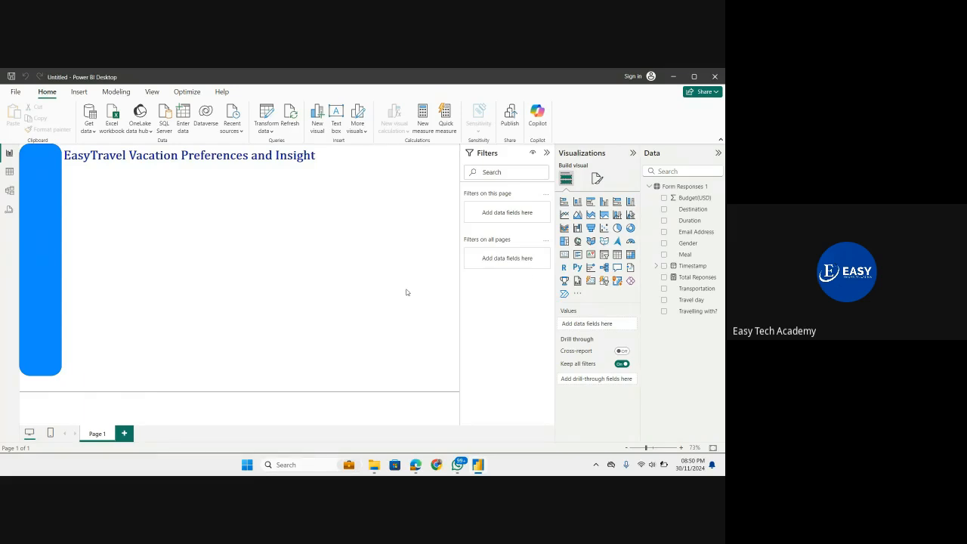
# Step: Add an empty card visual to the page and shrink it to a small tile below the title
pyautogui.click(564, 254)
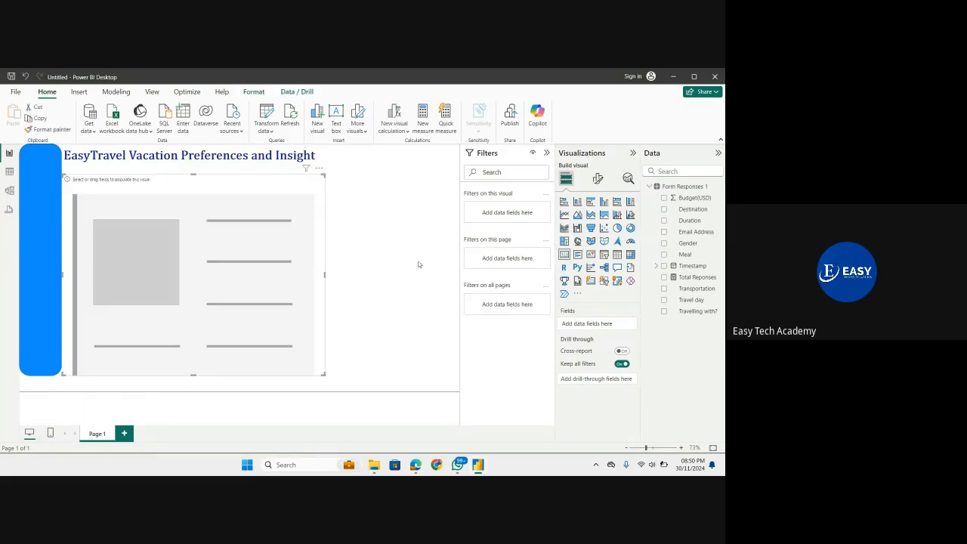
pyautogui.moveTo(218, 251); pyautogui.dragTo(252, 239)
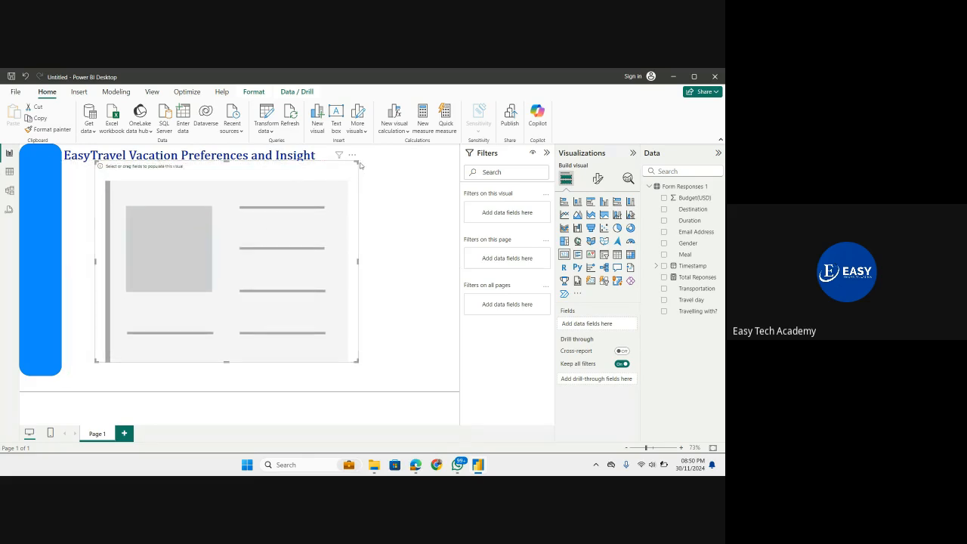
pyautogui.moveTo(359, 161); pyautogui.dragTo(238, 195)
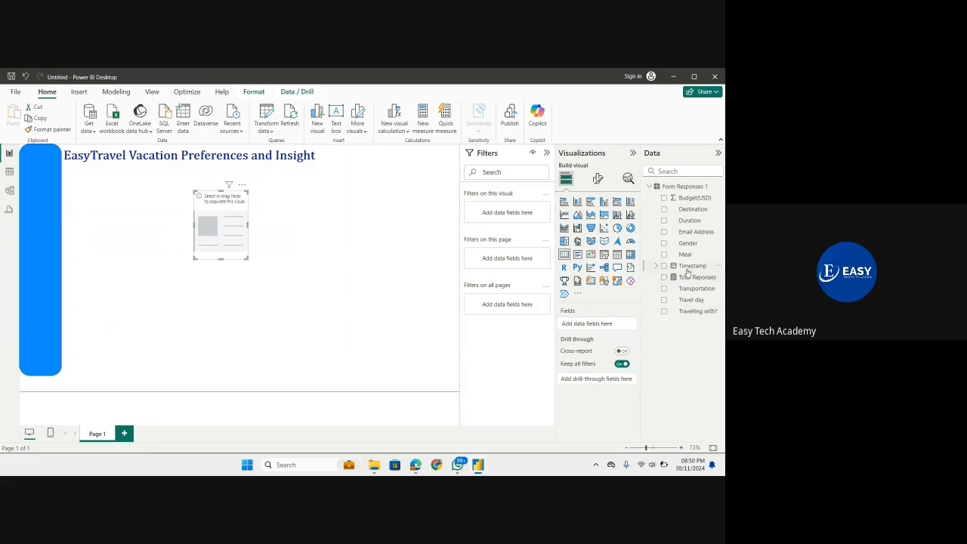
# Step: Show the Total Reponses measure in the empty card, shrink the card and move it closer to the report heading
pyautogui.moveTo(686, 279); pyautogui.dragTo(594, 327)
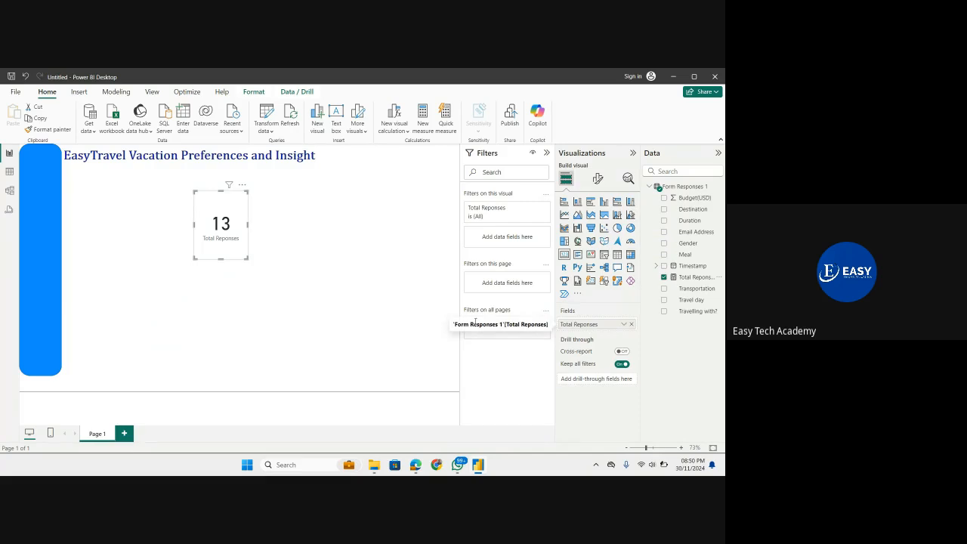
pyautogui.moveTo(248, 259); pyautogui.dragTo(257, 246)
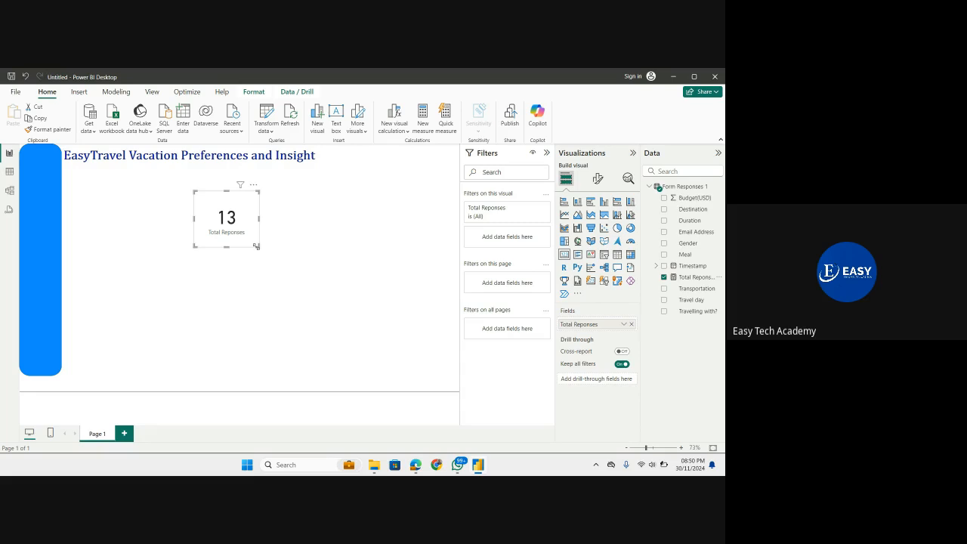
pyautogui.moveTo(255, 245); pyautogui.dragTo(138, 219)
pyautogui.moveTo(133, 218); pyautogui.dragTo(189, 222)
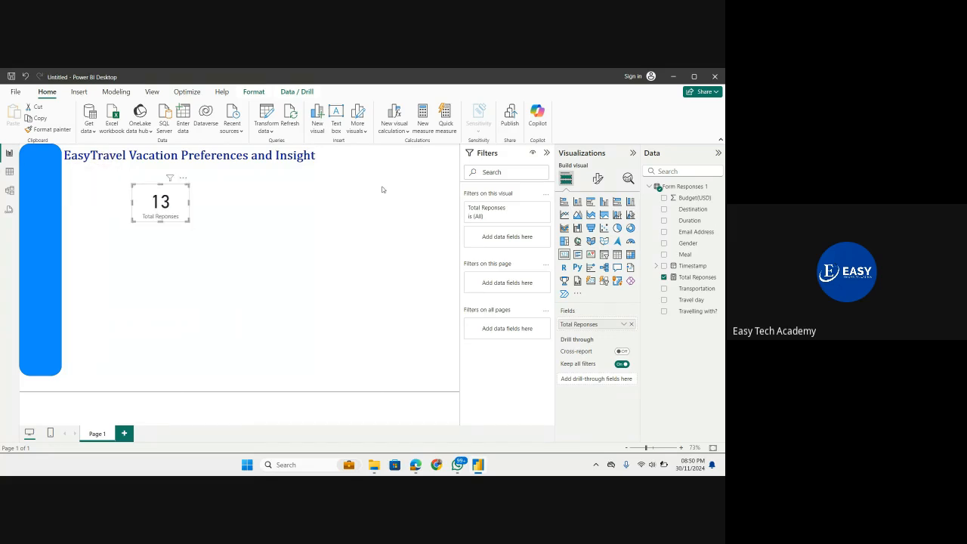
# Step: Turn off the category label on the Total Reponses card and open its callout value settings
pyautogui.click(601, 187)
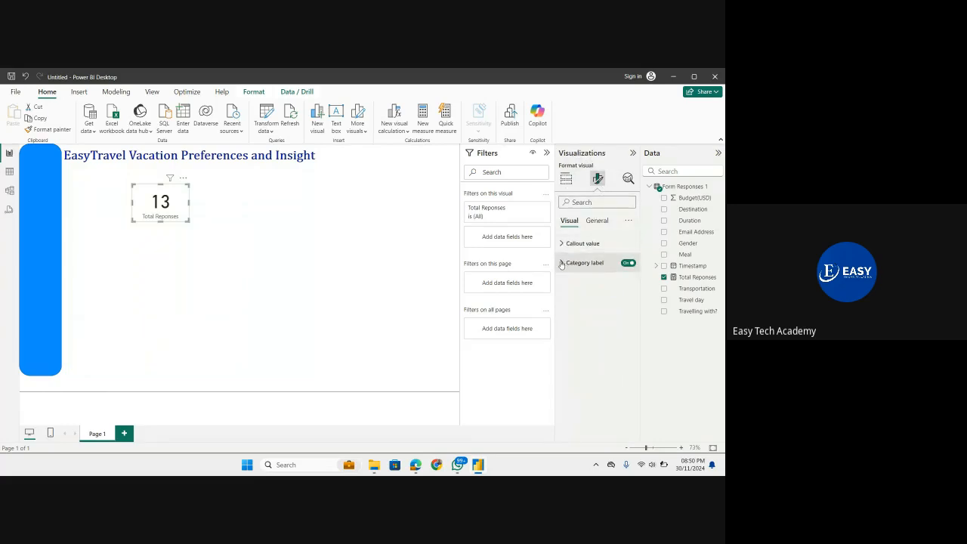
pyautogui.click(628, 262)
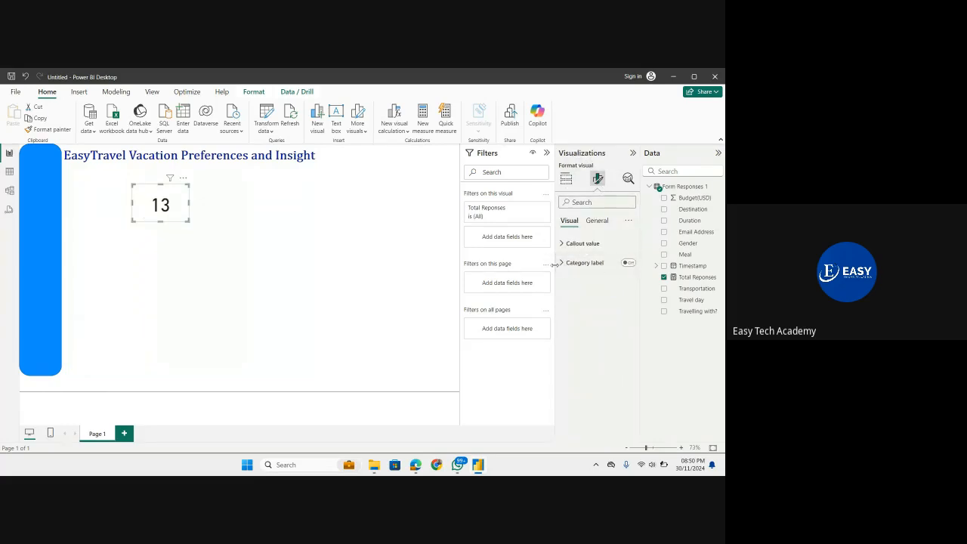
pyautogui.click(563, 244)
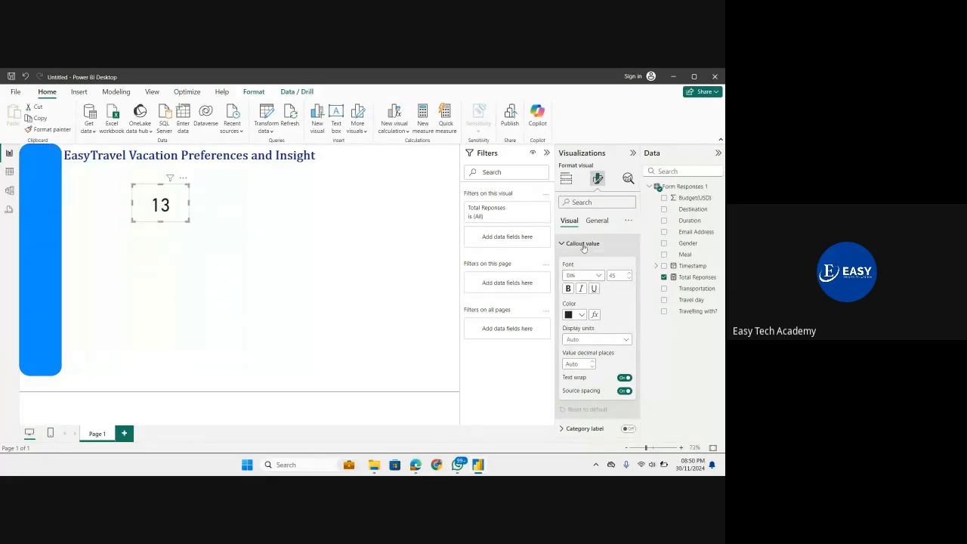
# Step: Turn on the card's title and set its text to "Total Reponses"
pyautogui.click(596, 220)
pyautogui.click(568, 263)
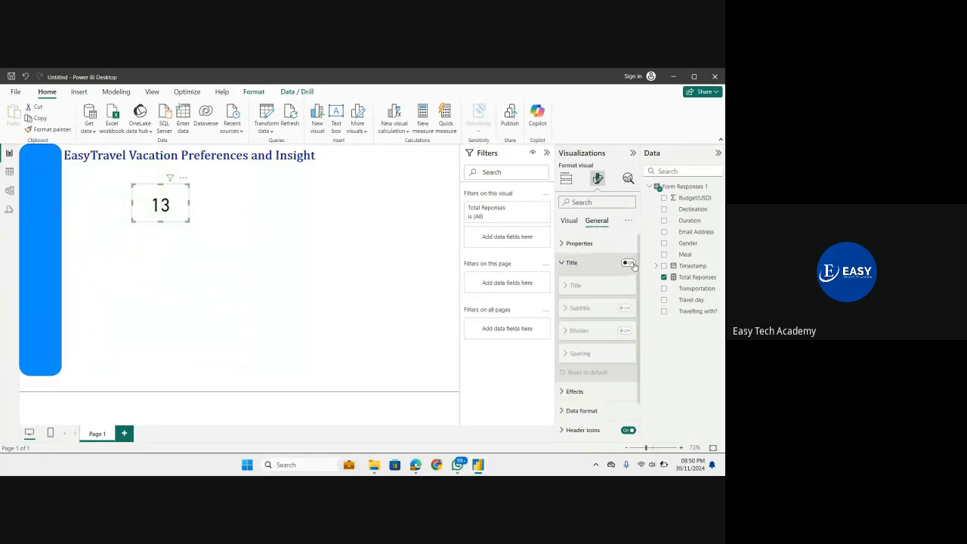
pyautogui.click(628, 262)
pyautogui.click(627, 263)
pyautogui.click(578, 309)
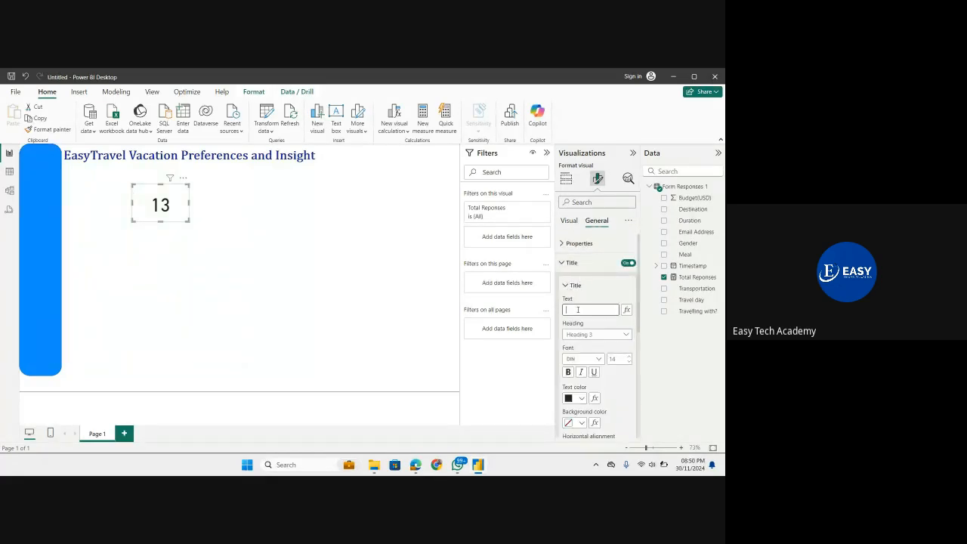
pyautogui.write('Total Reponse')
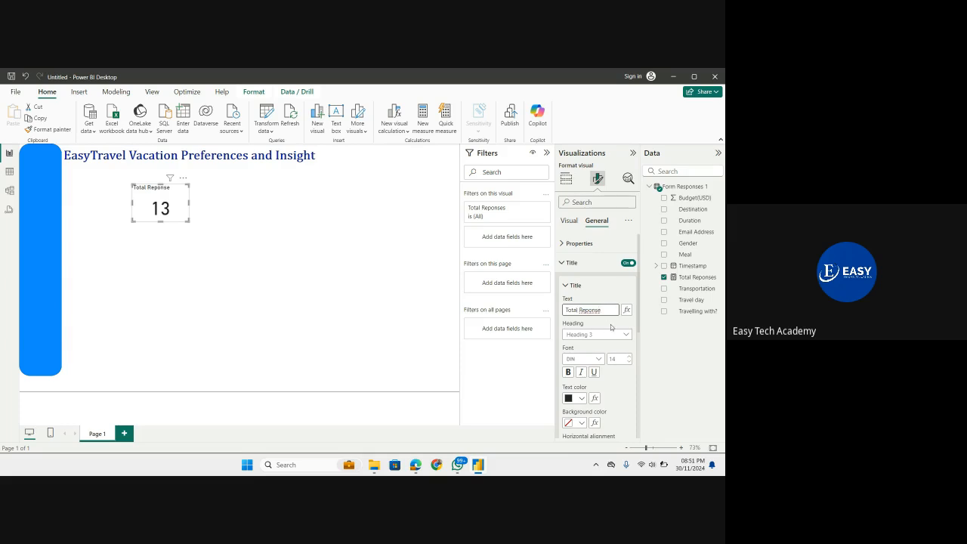
pyautogui.write('s')
pyautogui.click(565, 285)
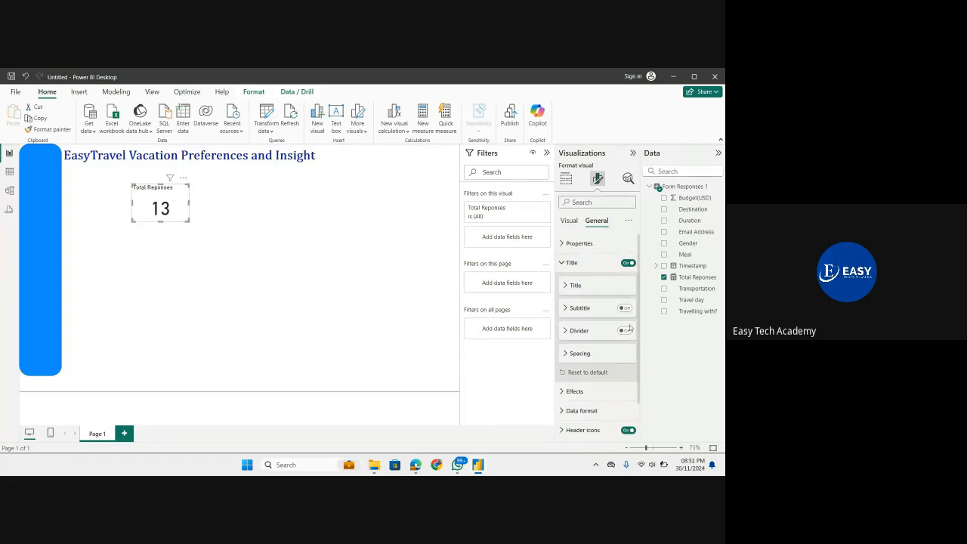
# Step: Turn on the visual border and the shadow effect for the card
pyautogui.click(563, 393)
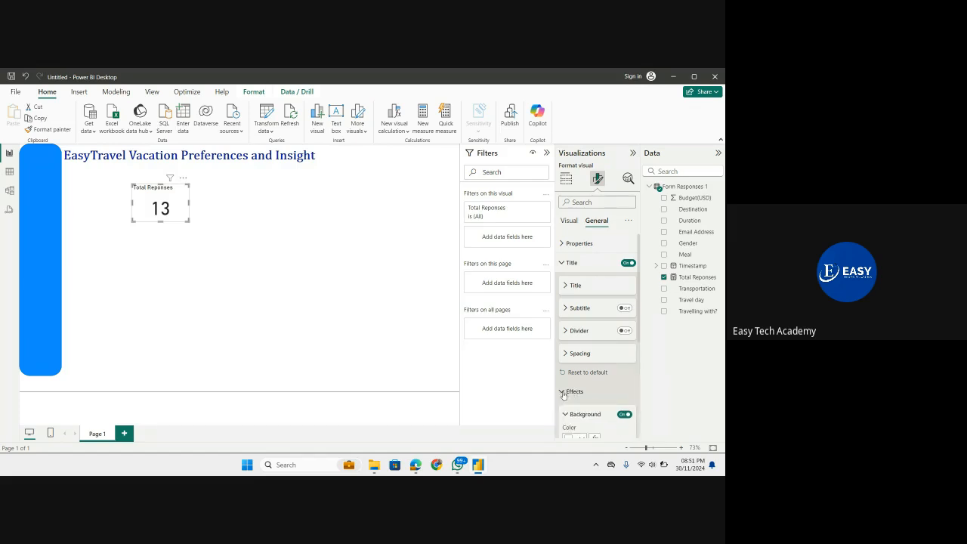
pyautogui.scroll(-4, 612, 332)
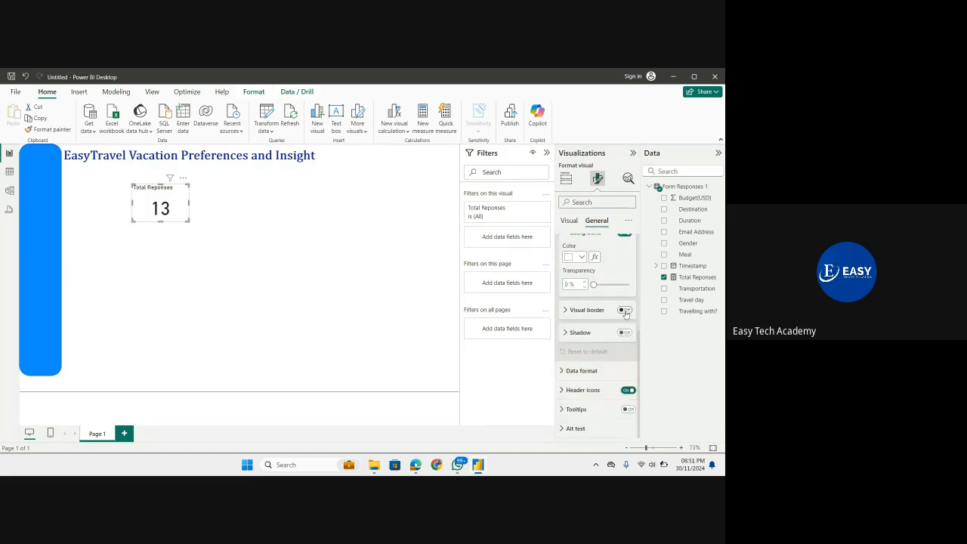
pyautogui.click(625, 310)
pyautogui.click(624, 333)
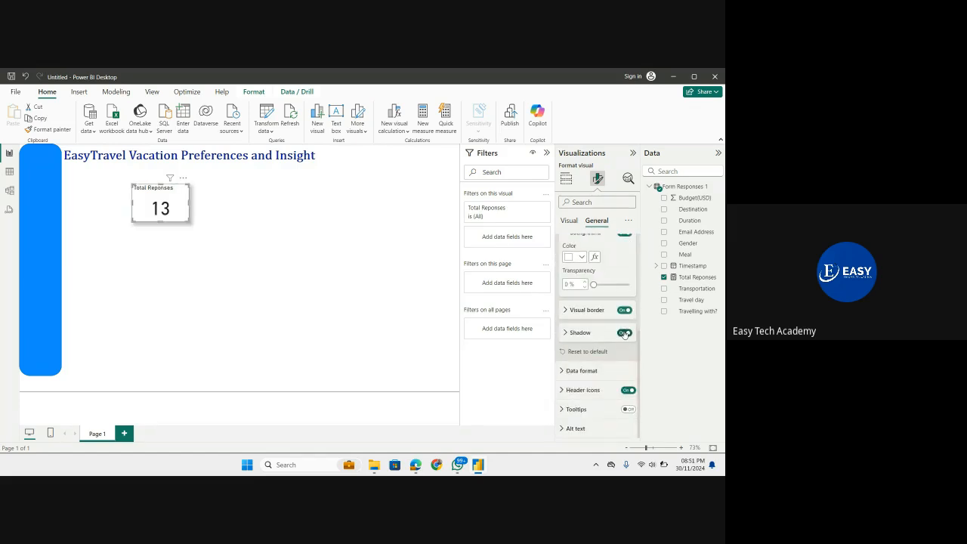
# Step: Set both the shadow color and the visual border color of the card to blue
pyautogui.click(569, 332)
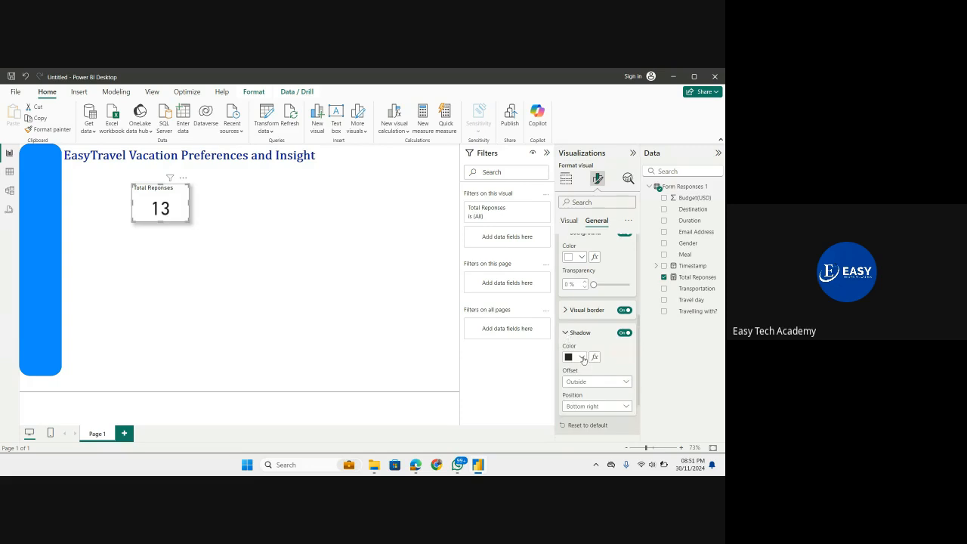
pyautogui.click(582, 357)
pyautogui.click(616, 324)
pyautogui.click(566, 310)
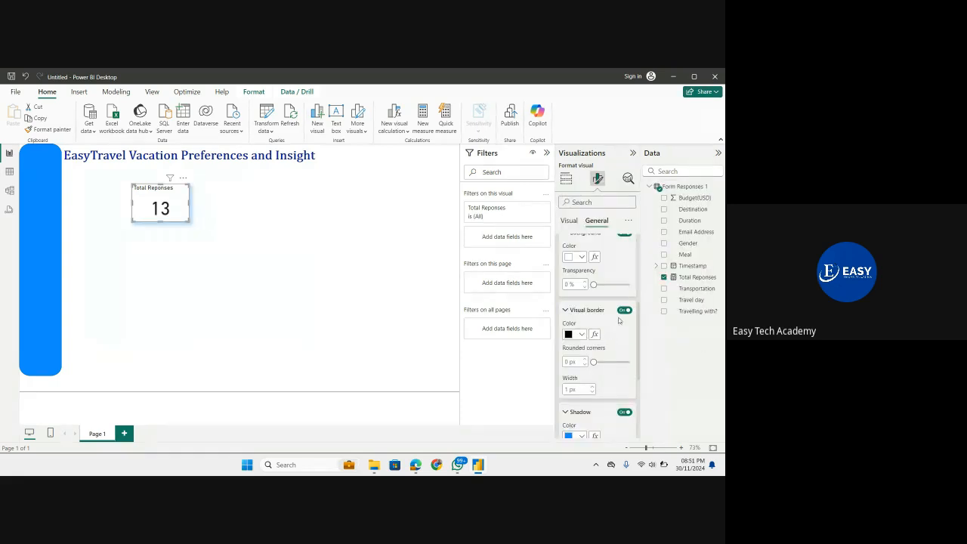
pyautogui.click(581, 334)
pyautogui.click(576, 294)
# Step: Set the card's shadow offset to Inside, keeping the Bottom right position
pyautogui.scroll(-3, 606, 377)
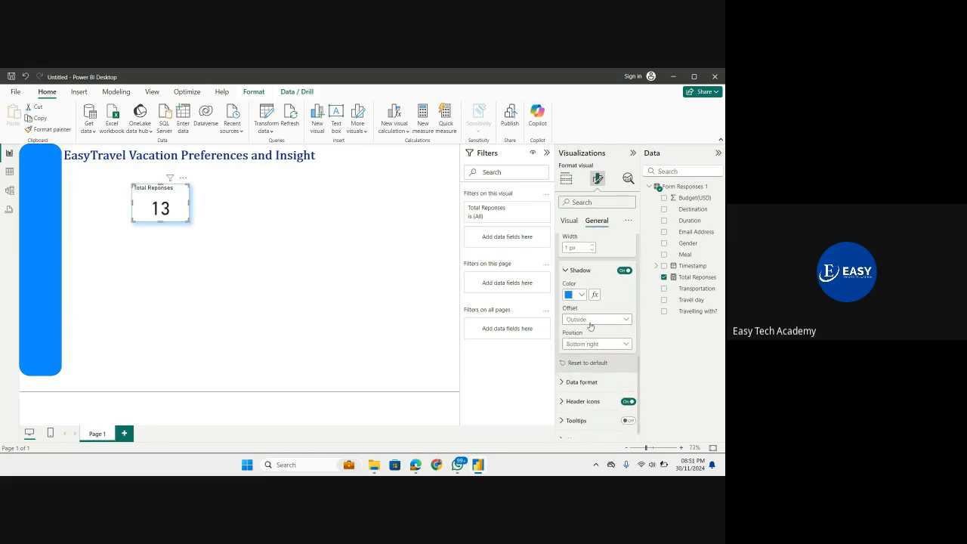
pyautogui.click(591, 320)
pyautogui.click(590, 332)
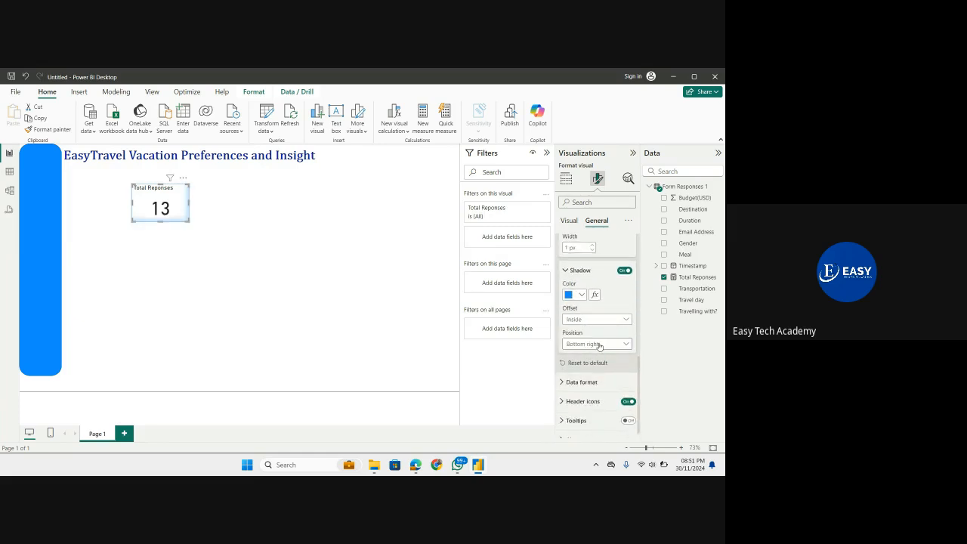
pyautogui.click(597, 345)
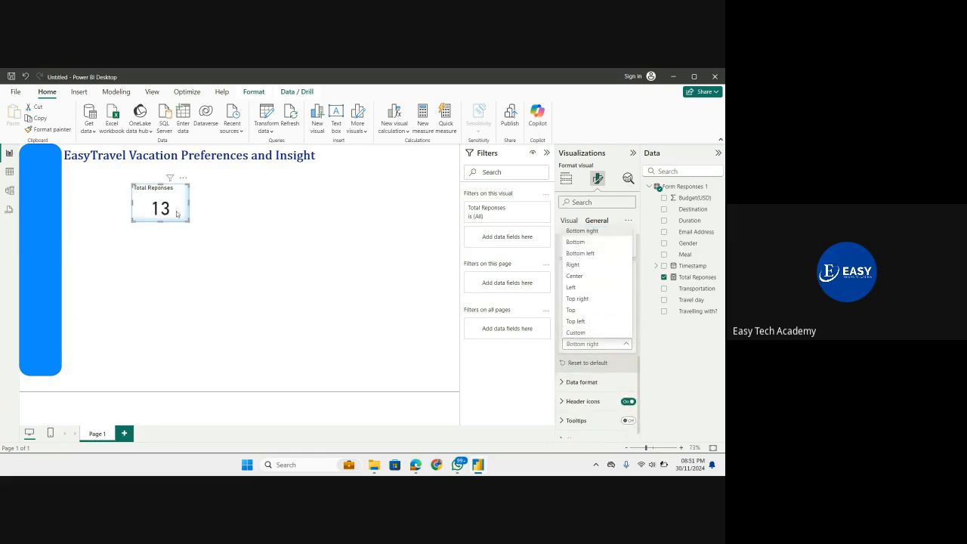
pyautogui.click(156, 209)
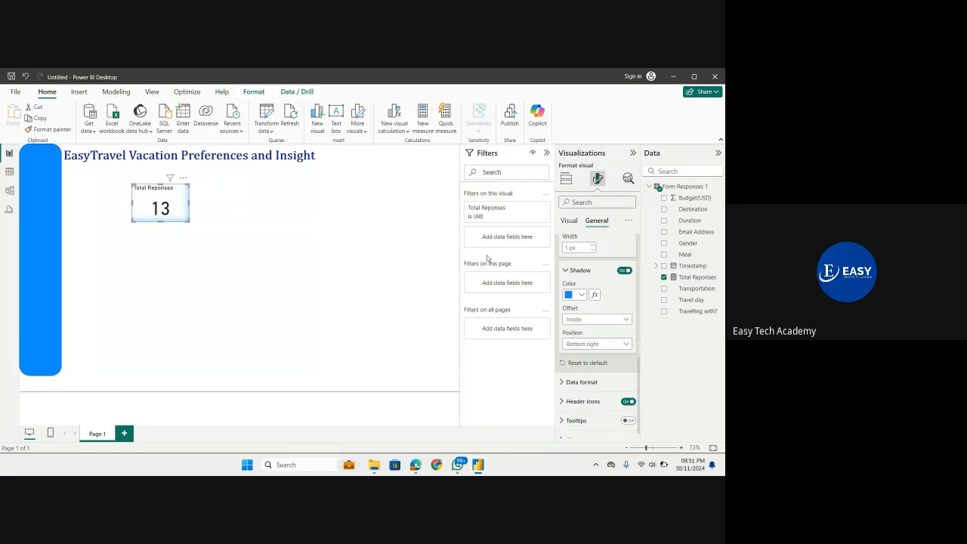
pyautogui.scroll(1, 587, 266)
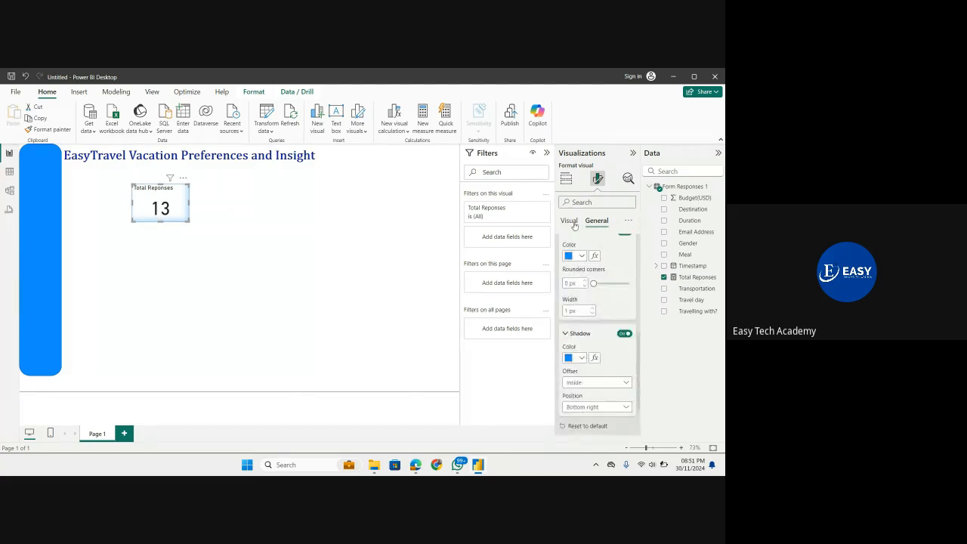
# Step: Change the color of the card's callout value to the recently used blue
pyautogui.click(569, 220)
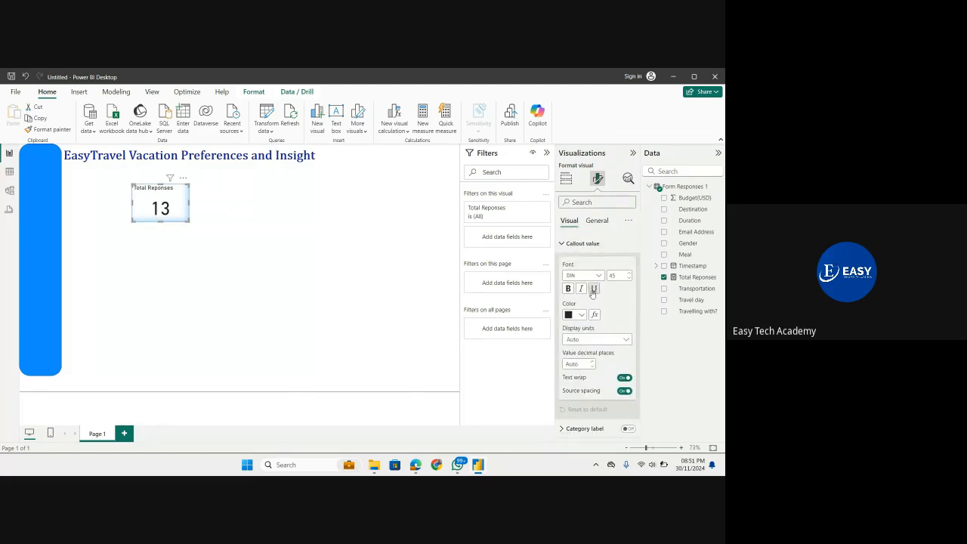
pyautogui.click(581, 314)
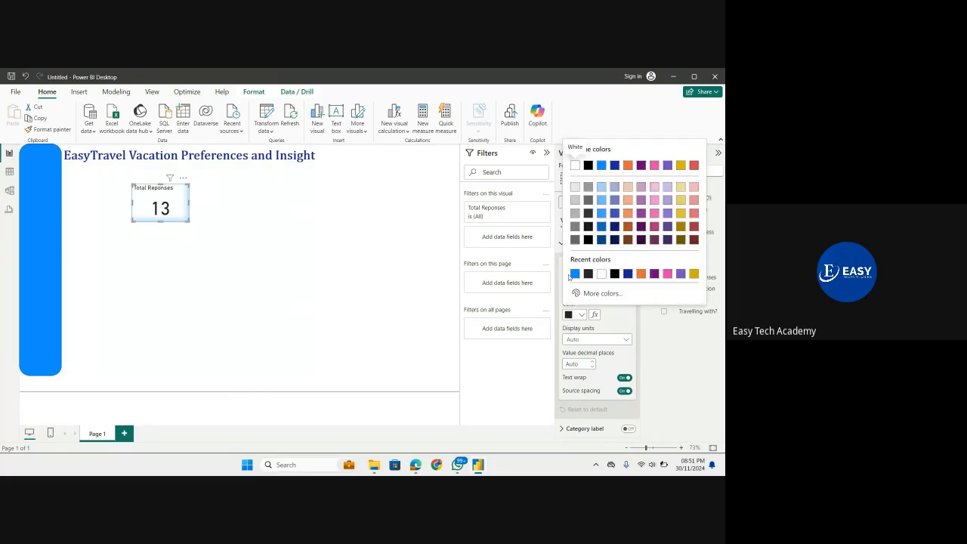
pyautogui.click(573, 274)
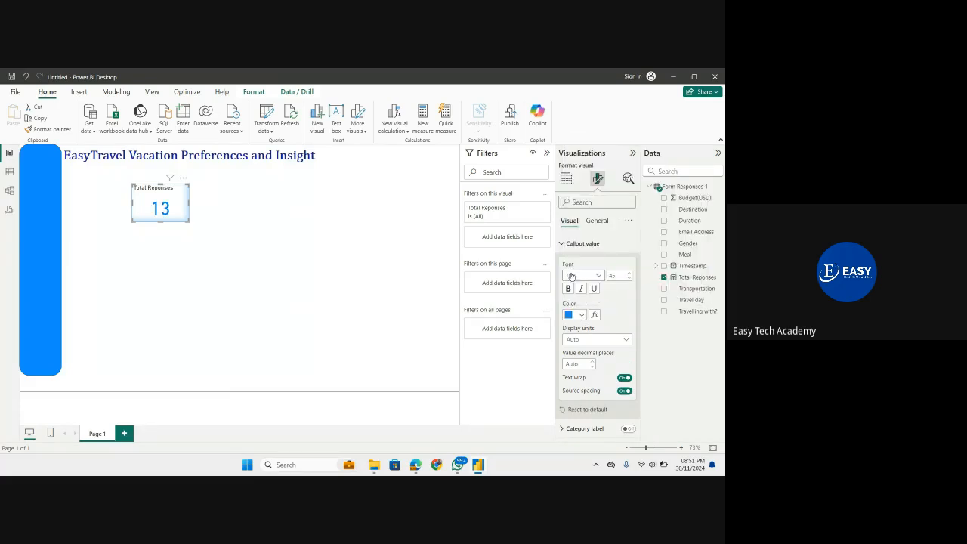
# Step: Make the card's title text blue and move the card directly under the report heading, next to the blue side panel
pyautogui.click(596, 221)
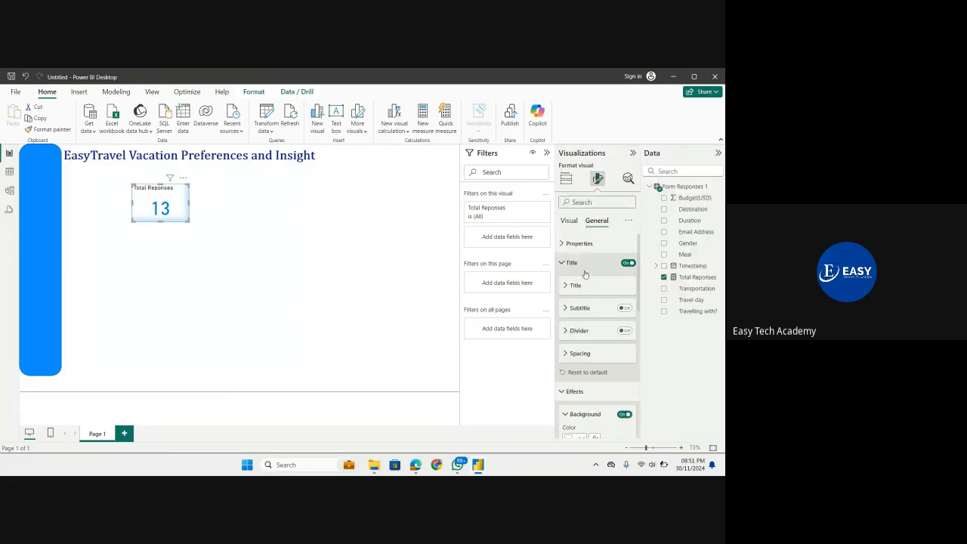
pyautogui.click(567, 285)
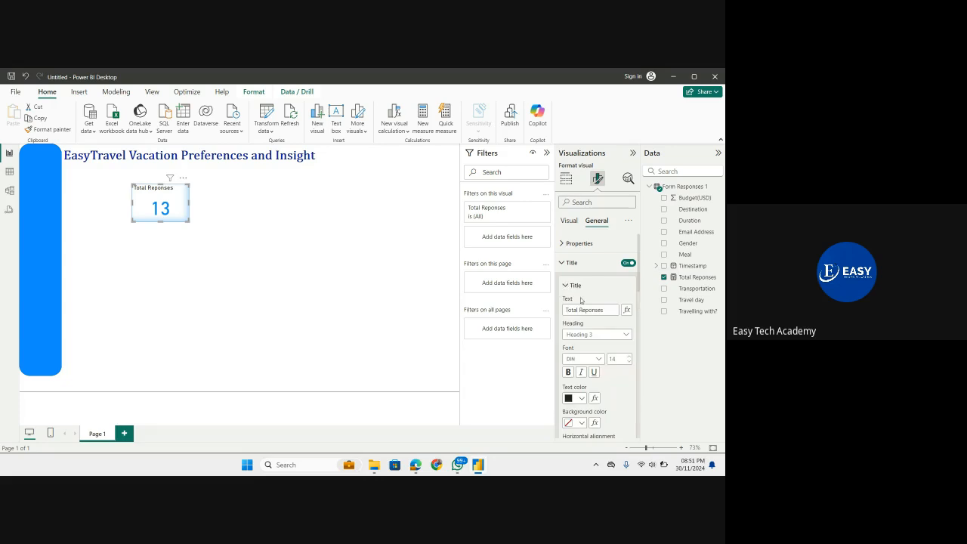
pyautogui.click(580, 399)
pyautogui.click(572, 361)
pyautogui.moveTo(189, 222); pyautogui.dragTo(119, 191)
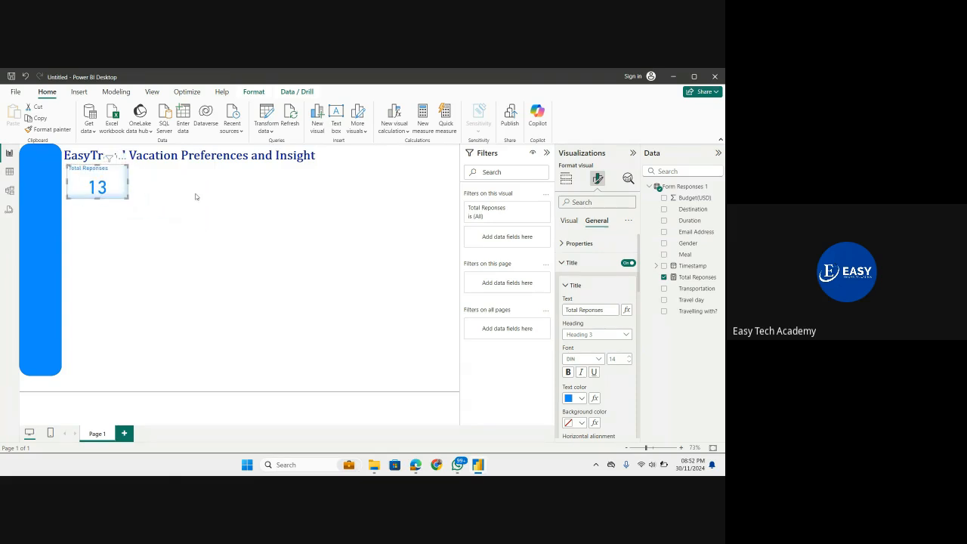
pyautogui.click(221, 200)
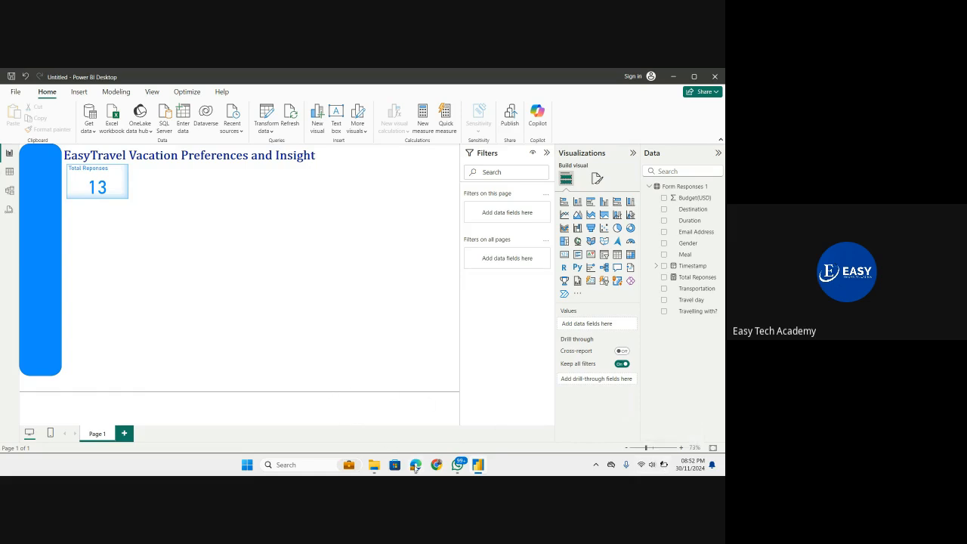
# Step: Switch to the Google Meet call and change its audio input to the built-in Microphone Array
pyautogui.moveTo(415, 468)
pyautogui.click(363, 422)
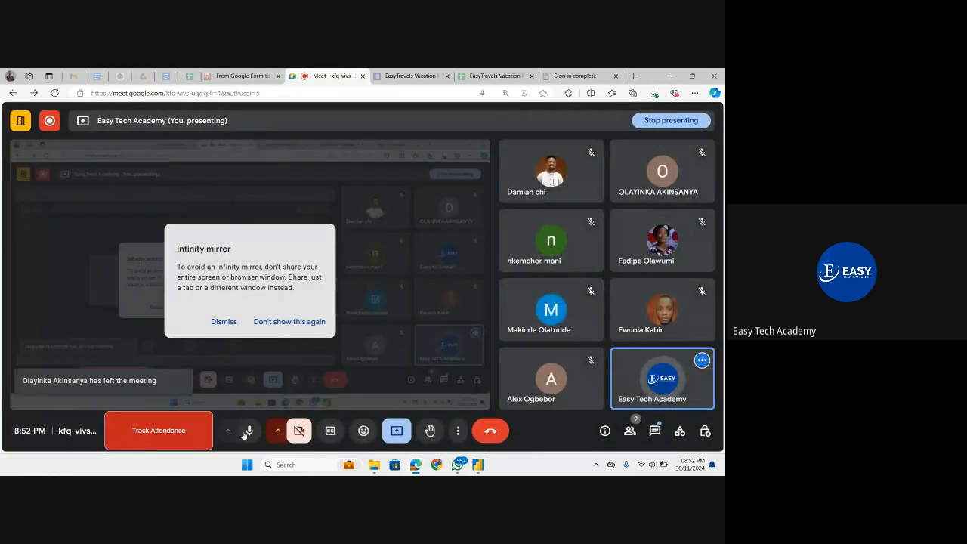
pyautogui.click(227, 431)
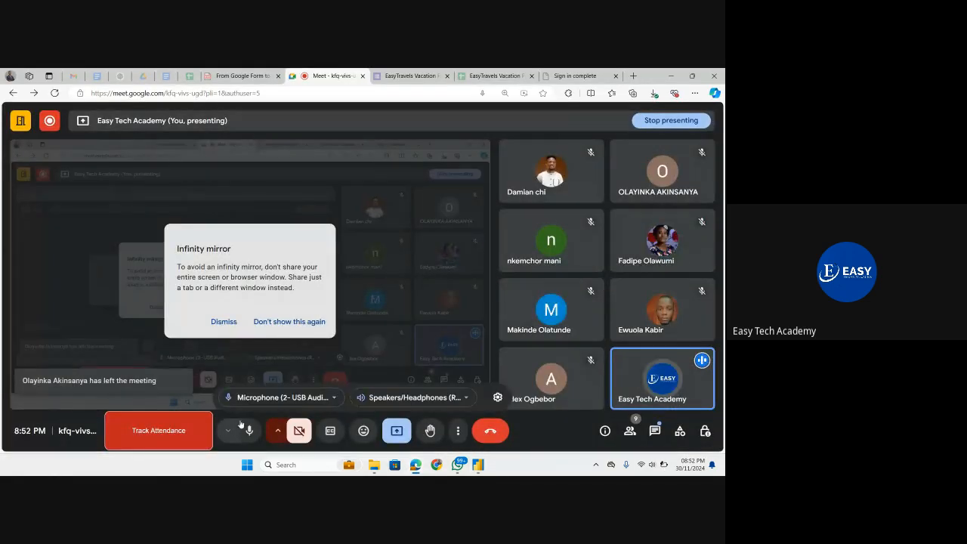
pyautogui.click(281, 401)
pyautogui.click(305, 339)
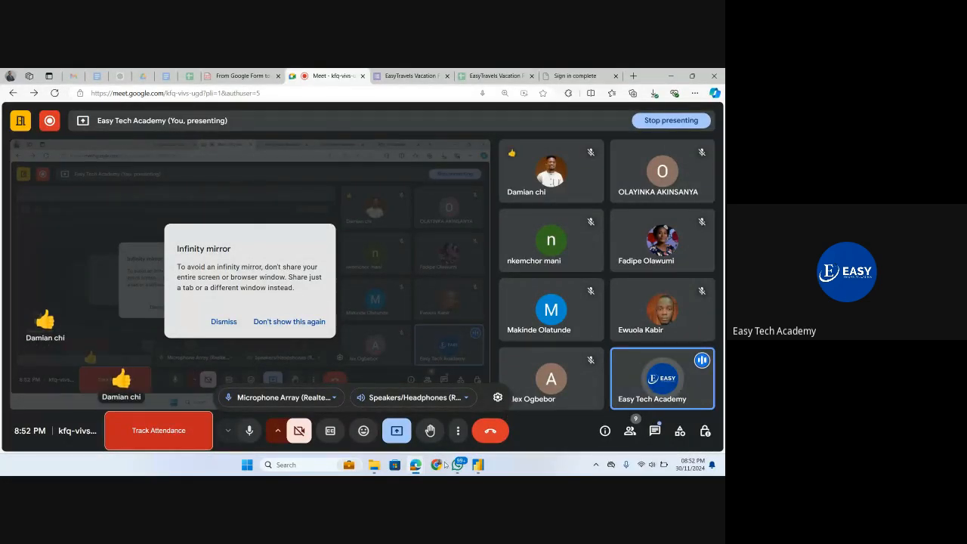
# Step: Switch back to Power BI and start a Total Male measure in Form Responses 1, using CALCULATE with [Total Reponses] as its expression
pyautogui.click(478, 463)
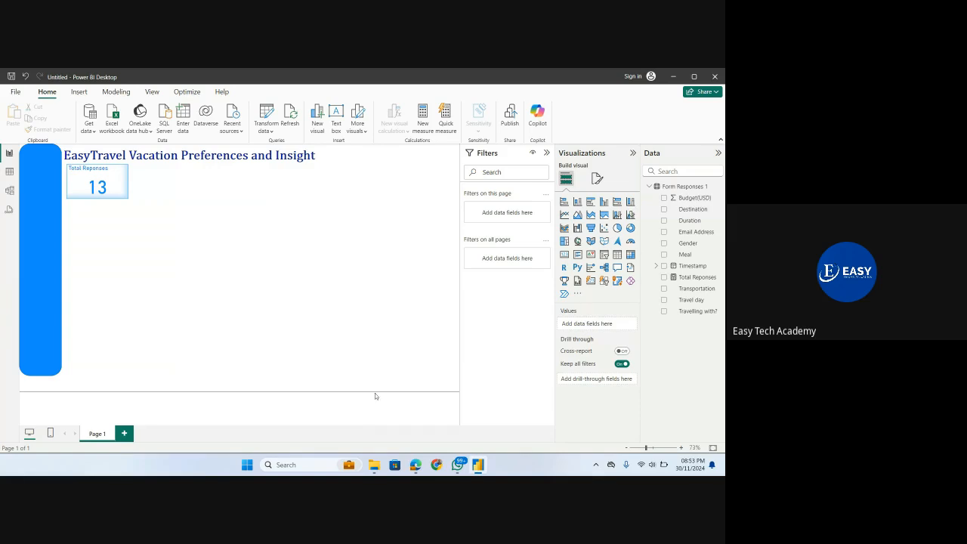
pyautogui.rightClick(683, 188)
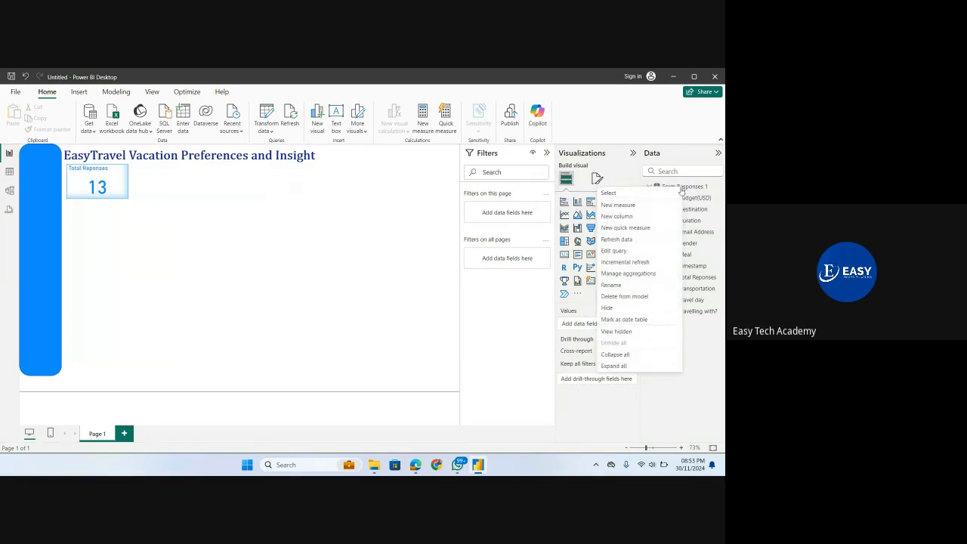
pyautogui.click(622, 206)
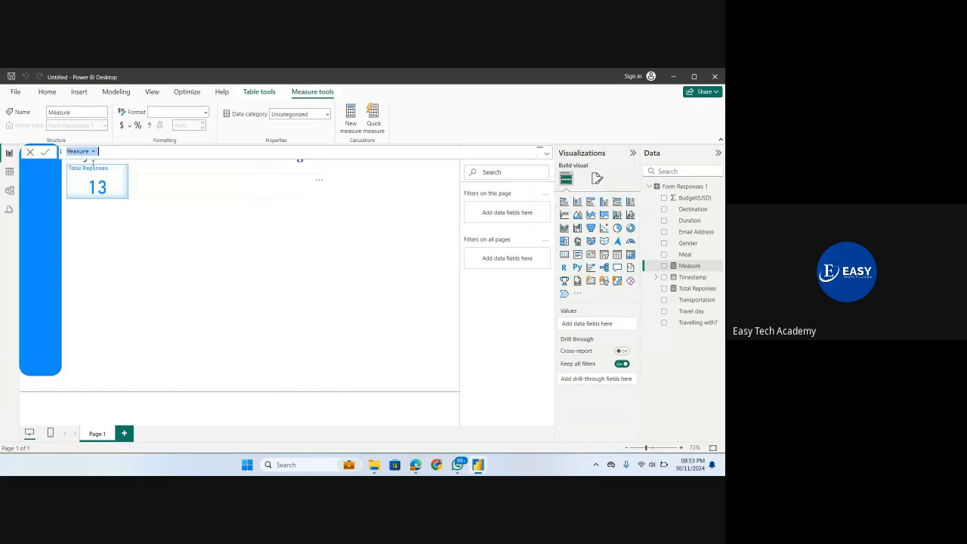
pyautogui.write('Total Male = CALCULATE(')
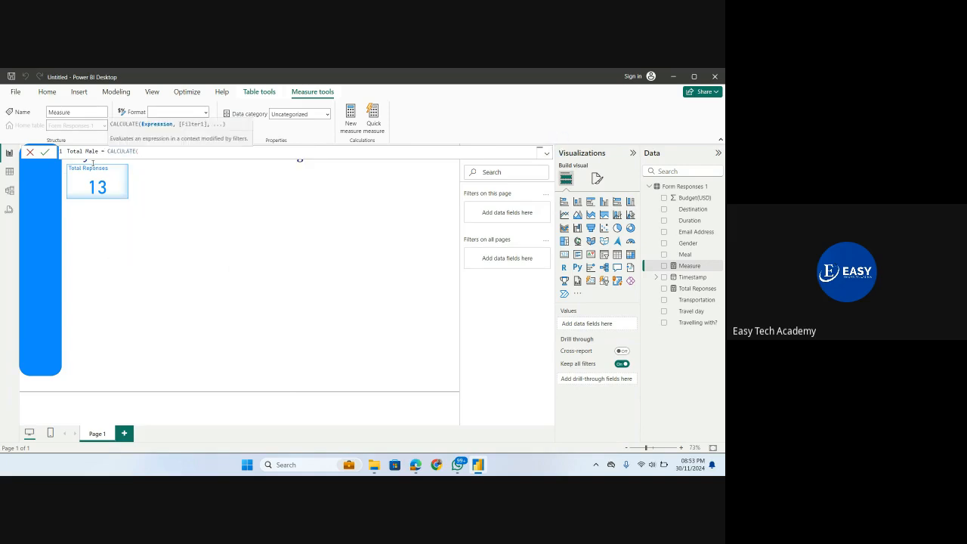
pyautogui.write('toa')
pyautogui.press('Tab')
pyautogui.write(',')
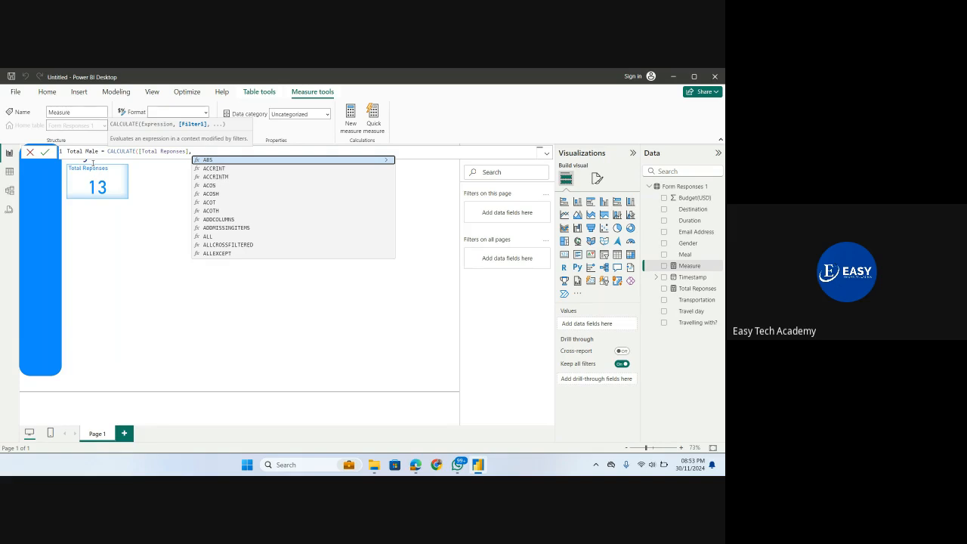
# Step: Complete the Total Male measure with the filter 'Form Responses 1'[Gender] = "Male" and commit it
pyautogui.write('gen')
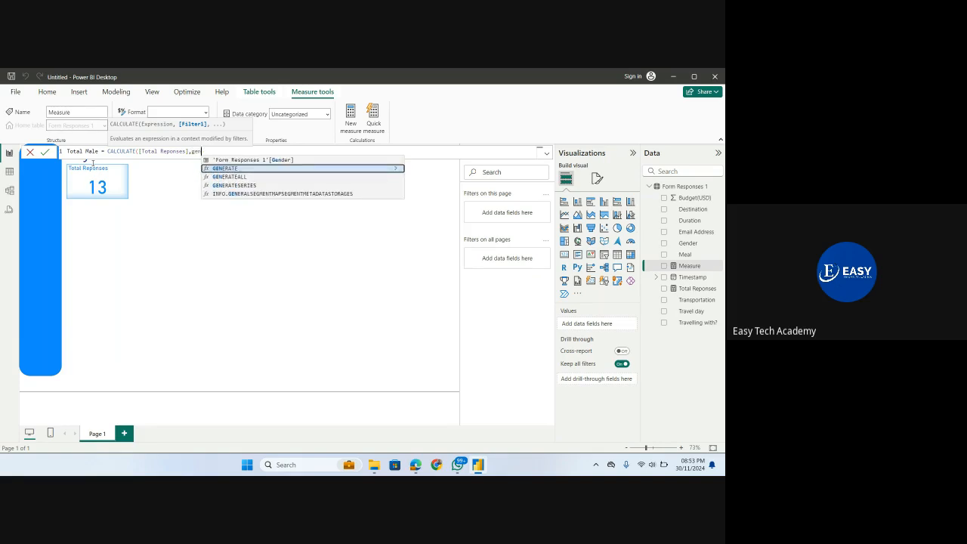
pyautogui.press('Up')
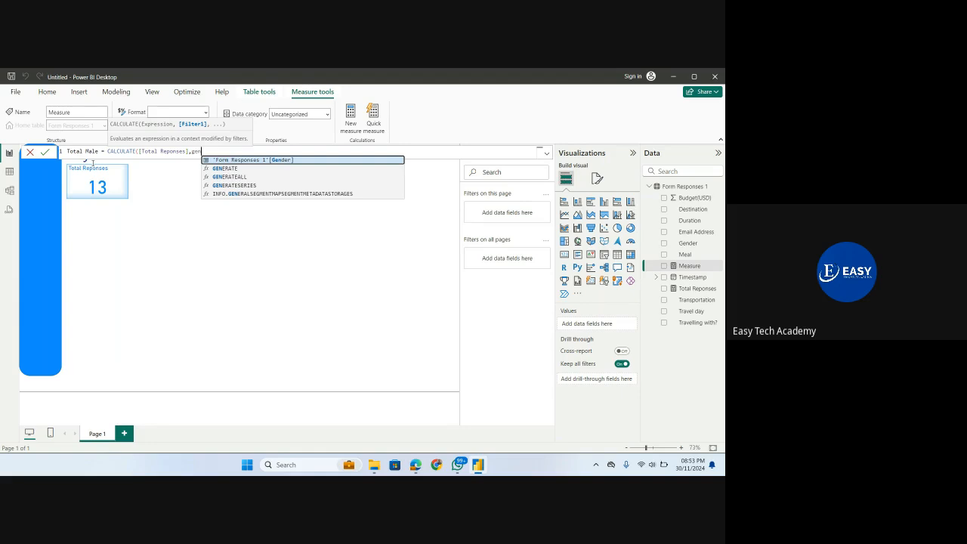
pyautogui.press('Tab')
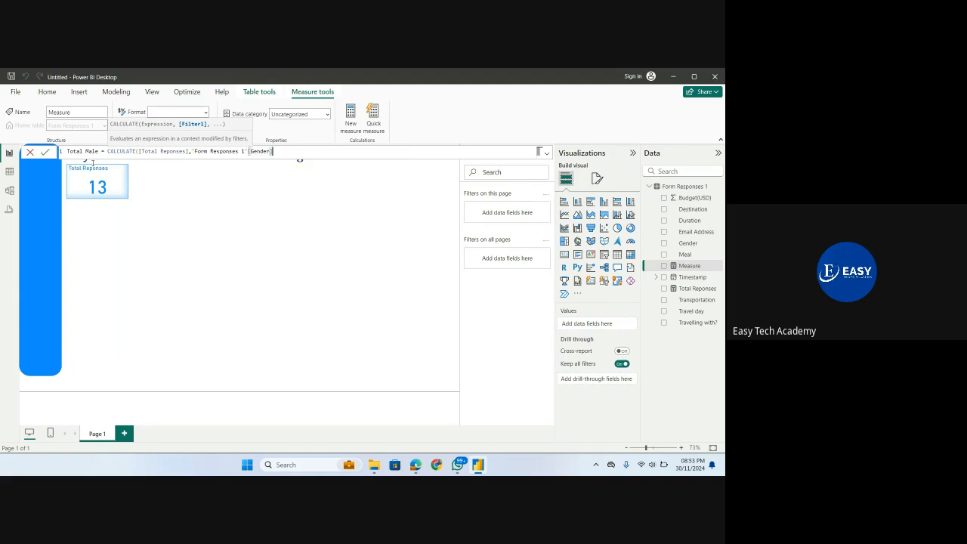
pyautogui.write('=')
pyautogui.write('"Male")')
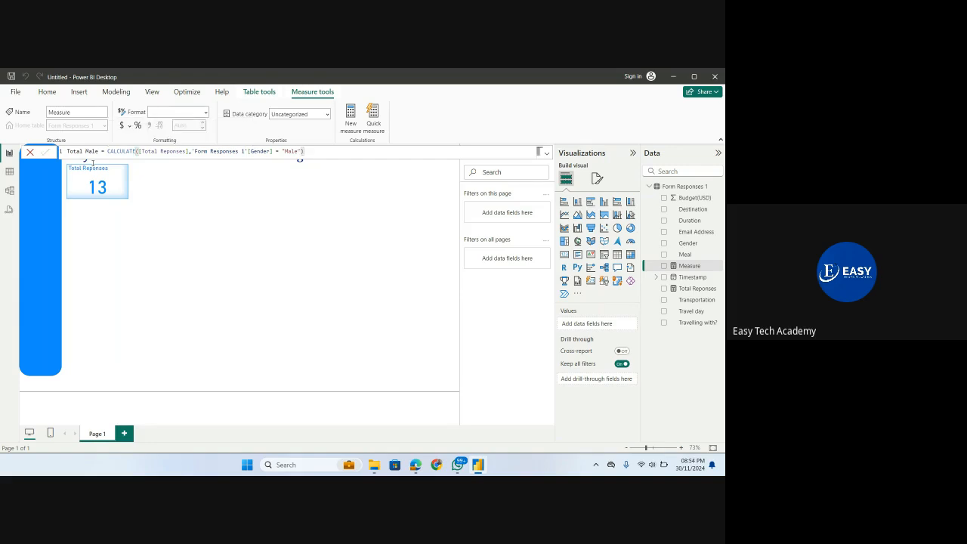
pyautogui.press('Return')
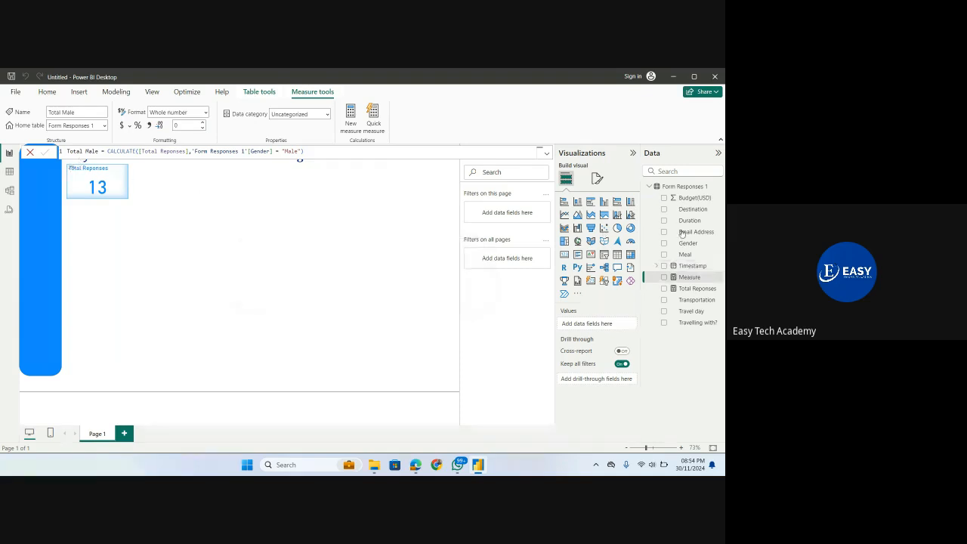
pyautogui.click(287, 256)
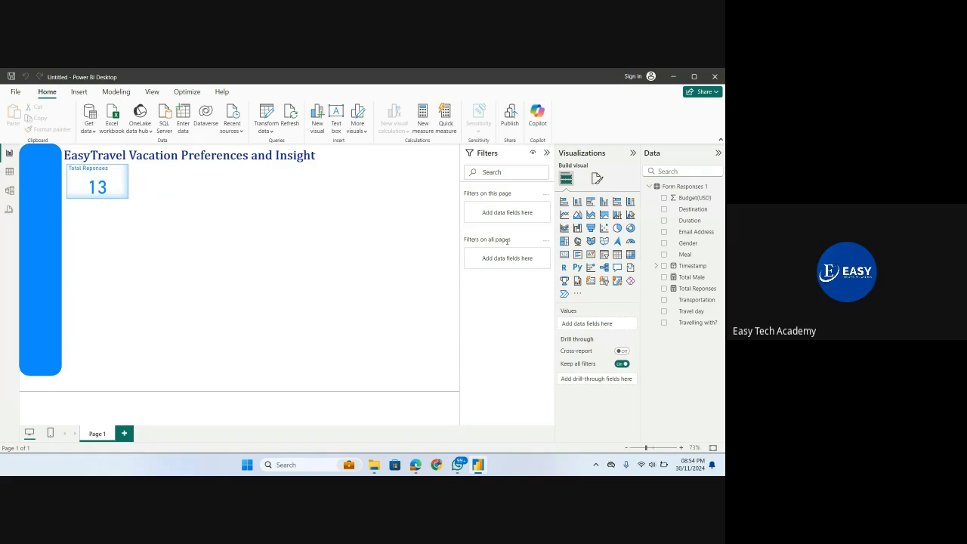
# Step: Add a card visual showing Total Male, shrink it and place it beside the Total Reponses card
pyautogui.click(565, 254)
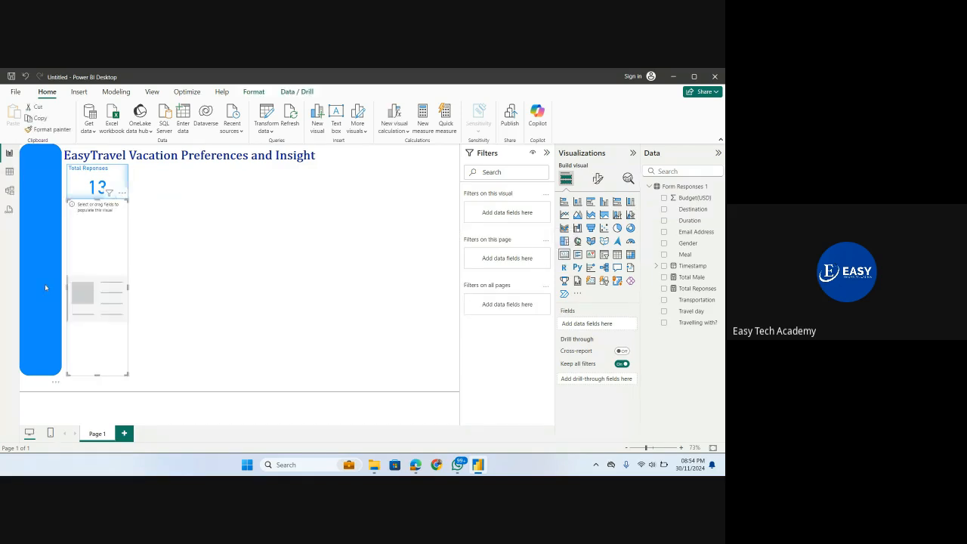
pyautogui.moveTo(99, 287); pyautogui.dragTo(340, 270)
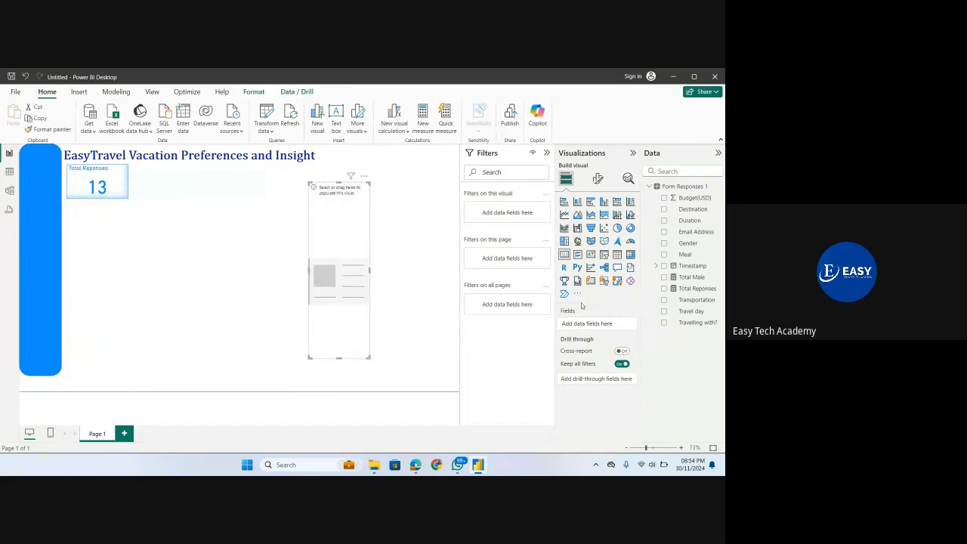
pyautogui.click(665, 278)
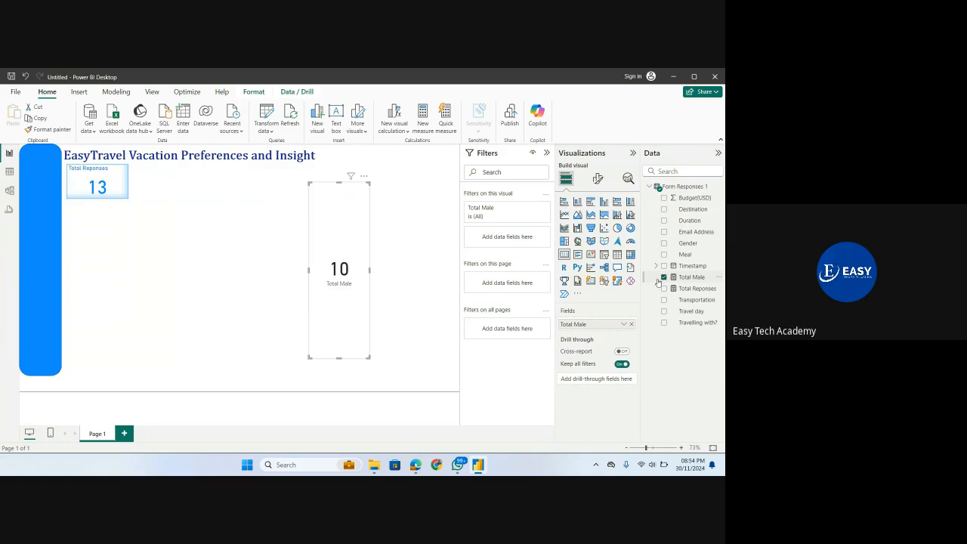
pyautogui.moveTo(368, 183); pyautogui.dragTo(206, 193)
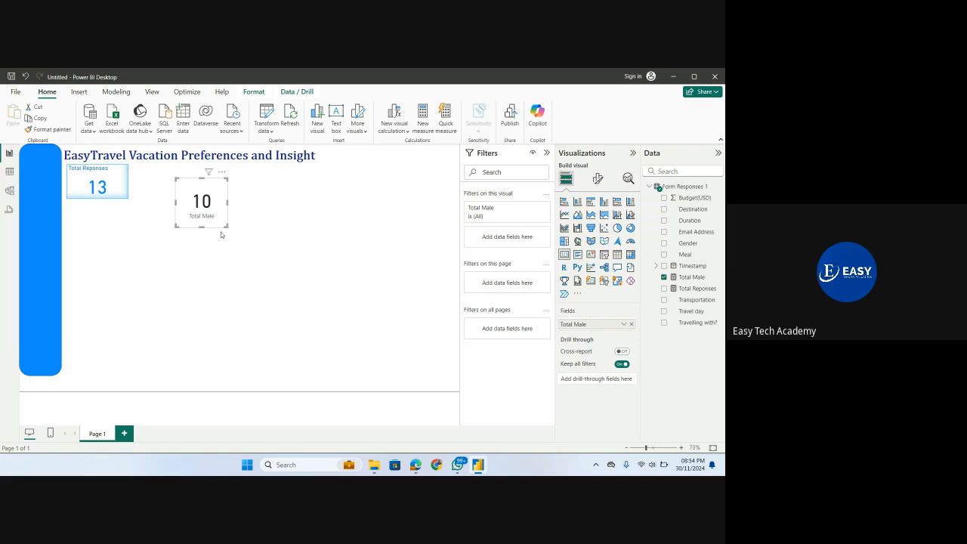
pyautogui.click(286, 201)
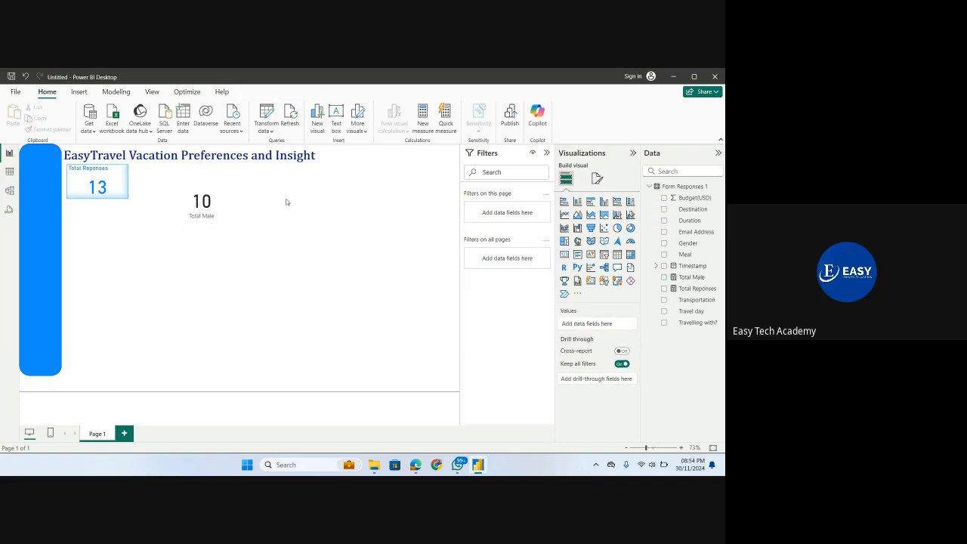
# Step: Start a Total Female measure in Form Responses 1, using CALCULATE with [Total Reponses] as its expression
pyautogui.rightClick(682, 189)
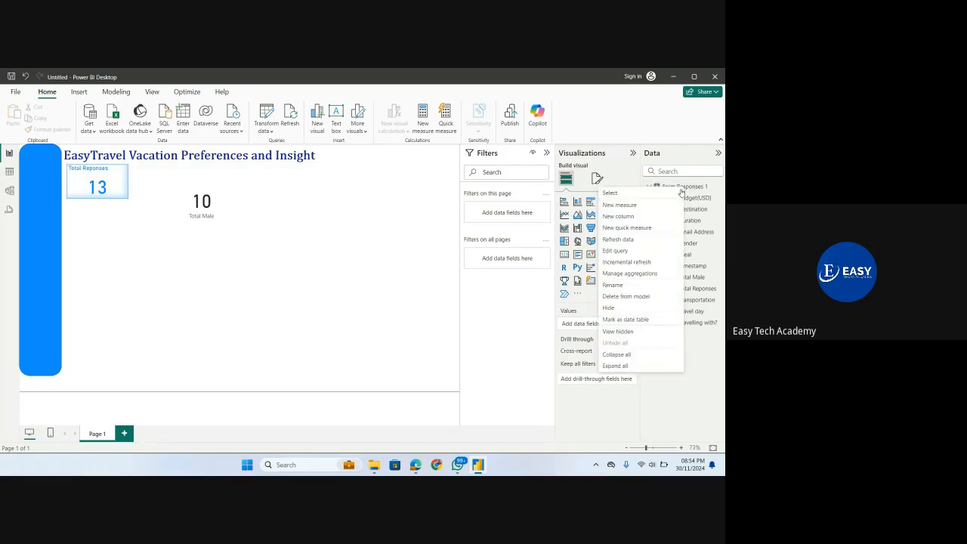
pyautogui.click(631, 207)
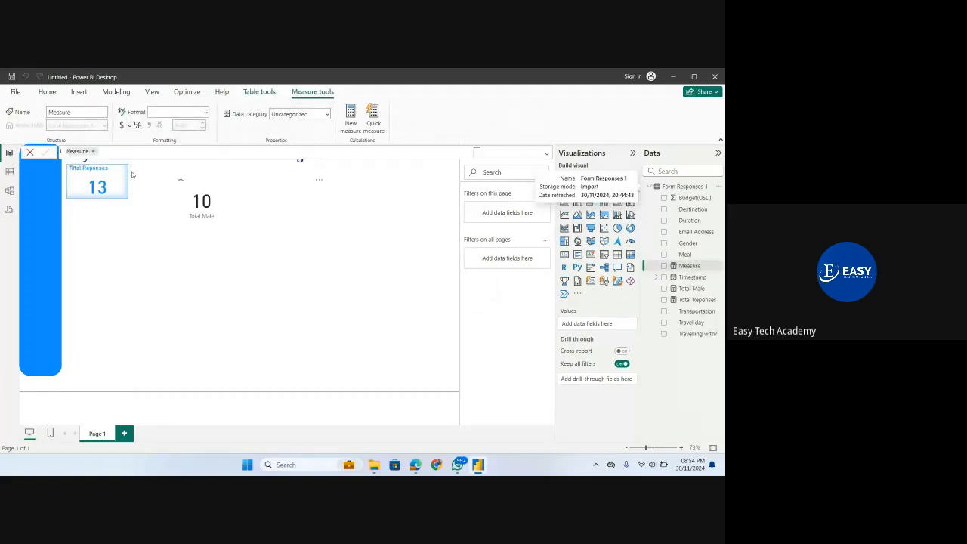
pyautogui.write('Tot')
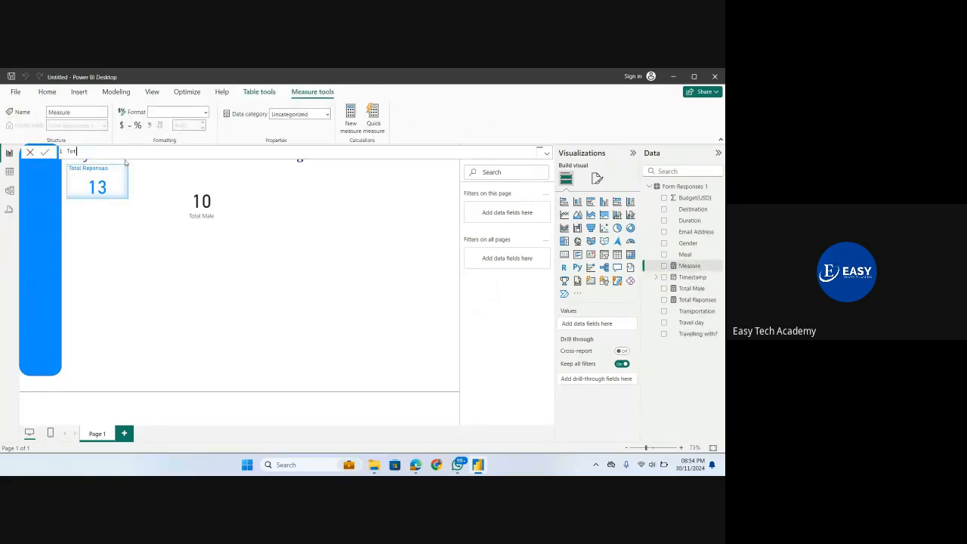
pyautogui.write('al Female = CALCULATE(tot')
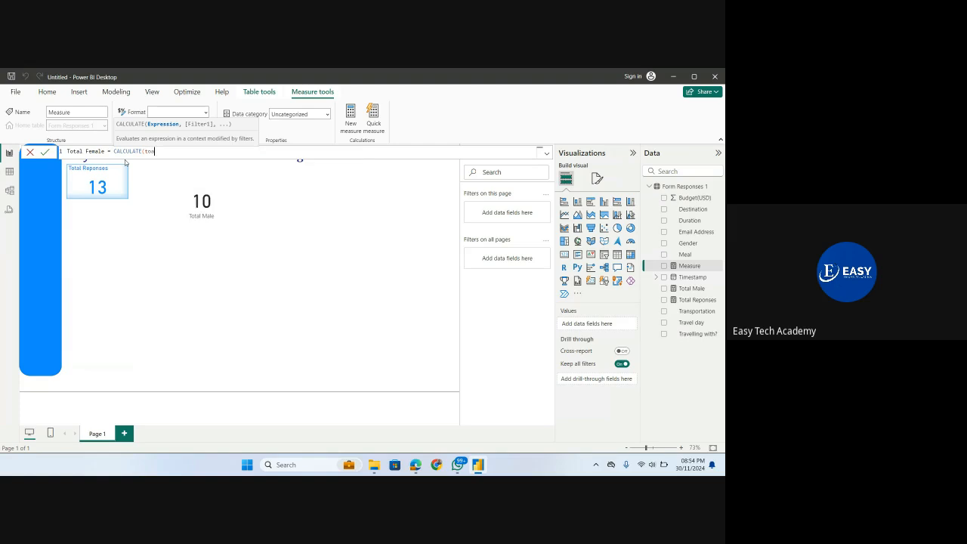
pyautogui.press('BackSpace')
pyautogui.write('ta')
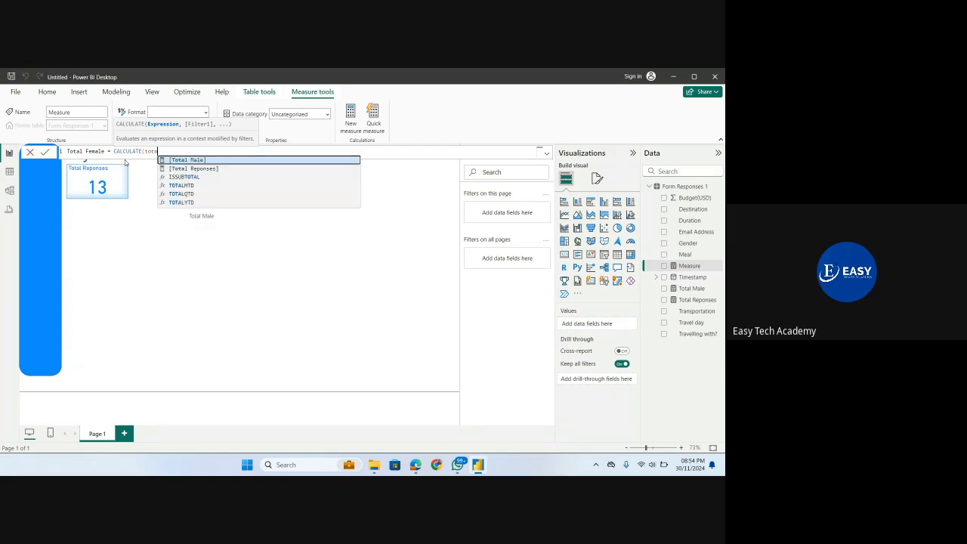
pyautogui.press('Down')
pyautogui.press('Tab')
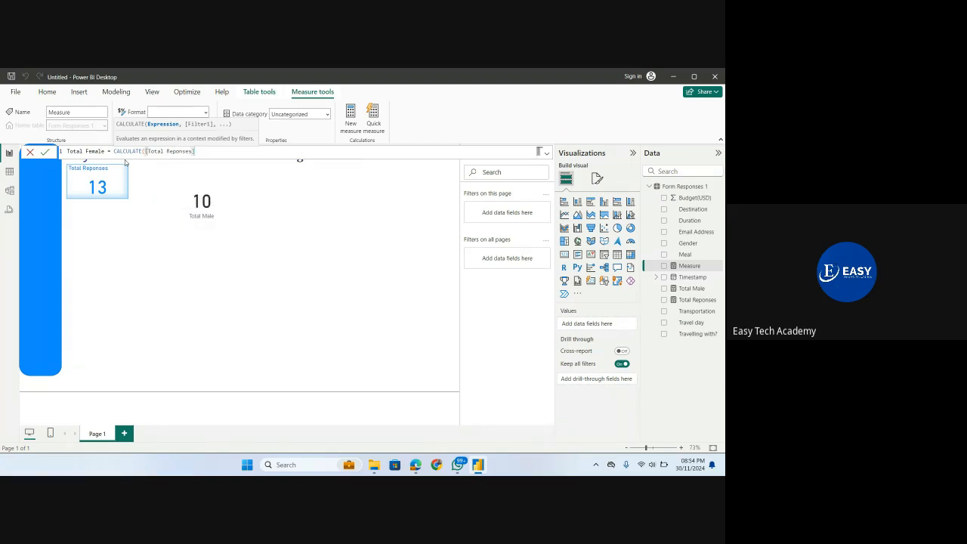
pyautogui.write(',')
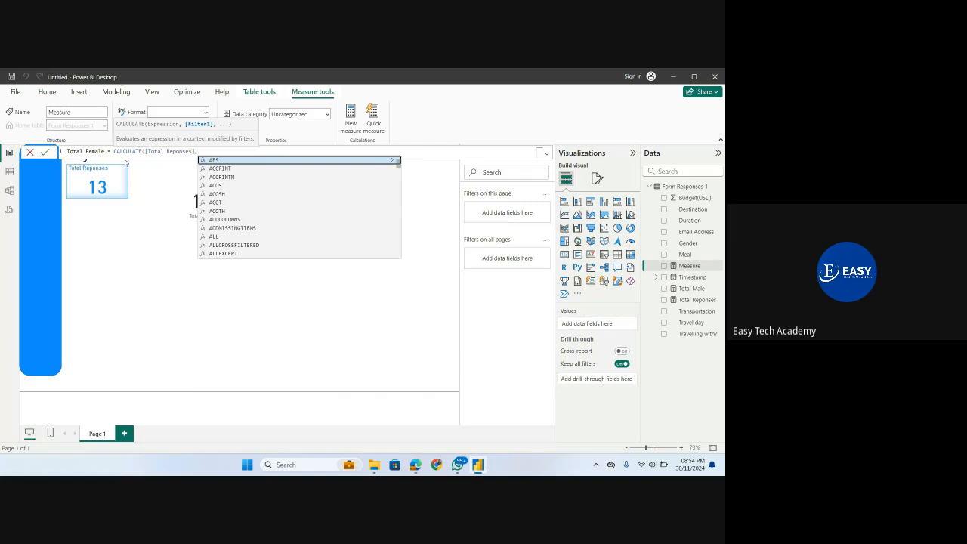
# Step: Add the filter 'Form Responses 1'[Gender] = 'Female' to the Total Female measure and try to commit it
pyautogui.write('gen')
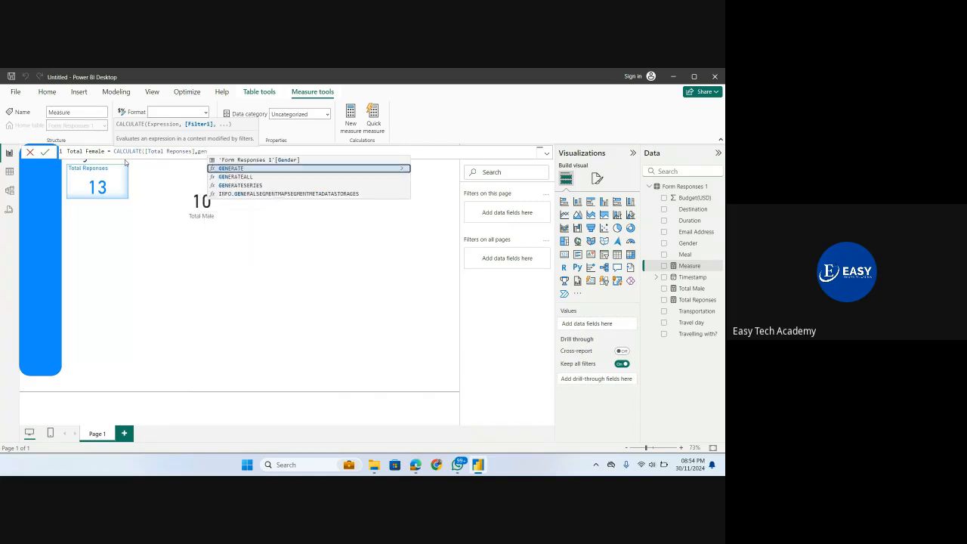
pyautogui.write('d')
pyautogui.press('Tab')
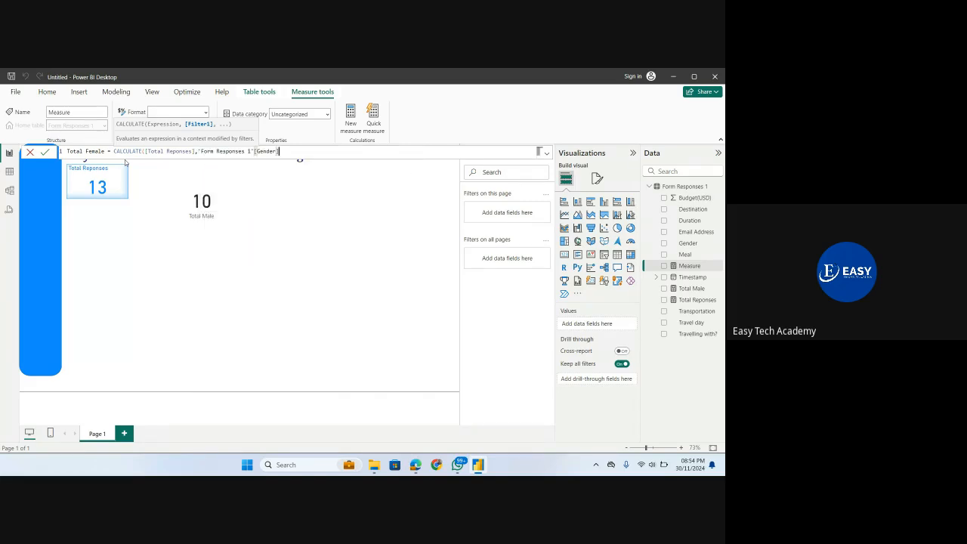
pyautogui.write('= ')
pyautogui.write('"')
pyautogui.write("'Fe")
pyautogui.write('male')
pyautogui.write("'")
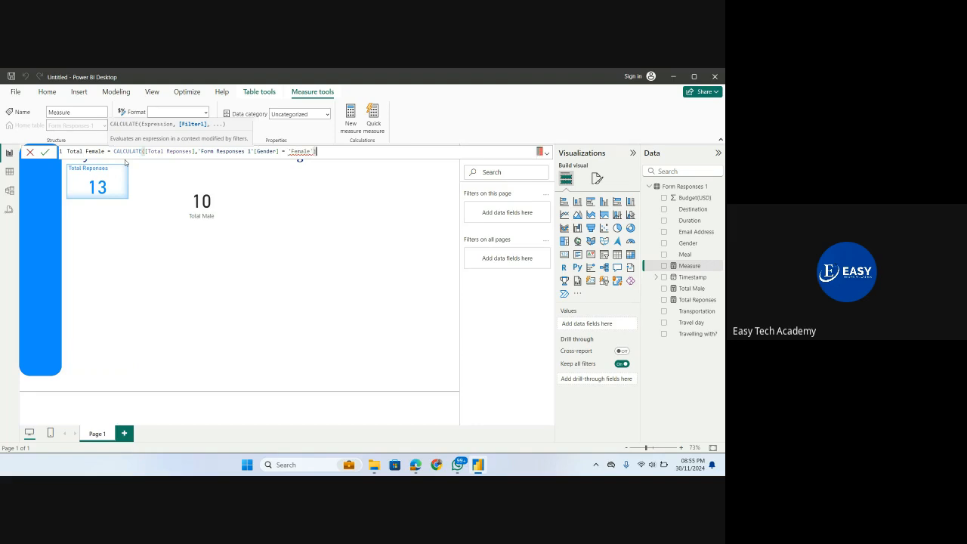
pyautogui.write(')')
pyautogui.press('Return')
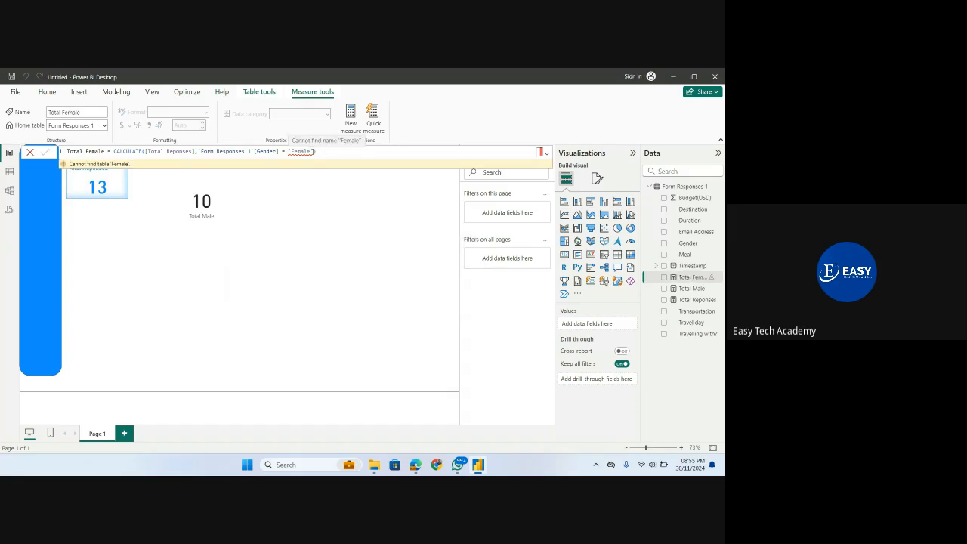
# Step: Replace the single-quoted Female in the measure's filter with "Female" in double quotes and commit the formula
pyautogui.press('BackSpace')
pyautogui.press('BackSpace')
pyautogui.press('BackSpace')
pyautogui.press('BackSpace')
pyautogui.press('BackSpace')
pyautogui.press('BackSpace')
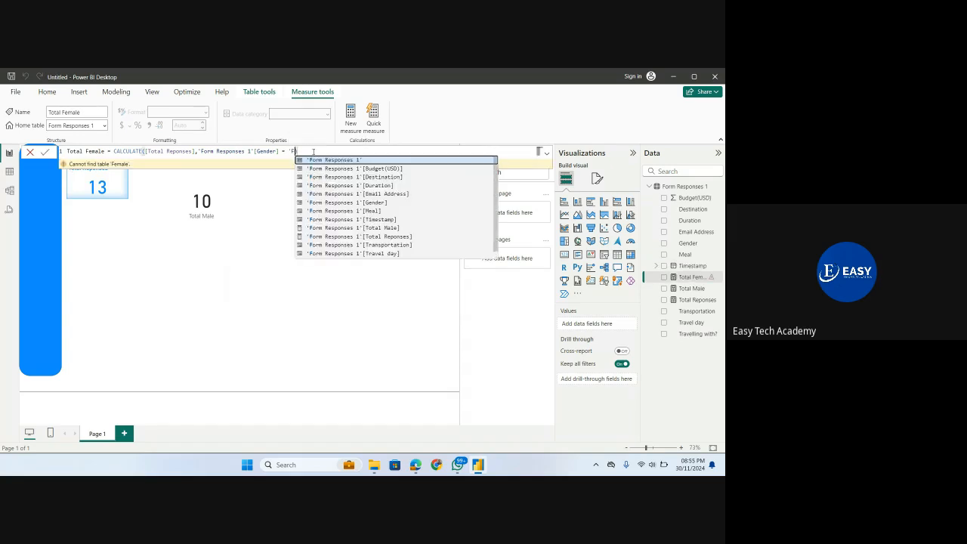
pyautogui.press('BackSpace')
pyautogui.press('BackSpace')
pyautogui.write('"')
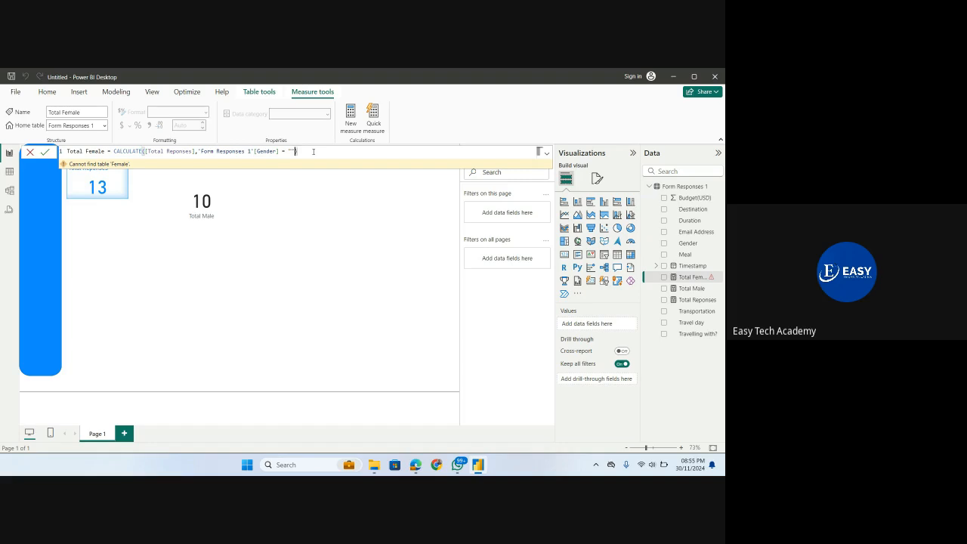
pyautogui.write('Female')
pyautogui.press('Return')
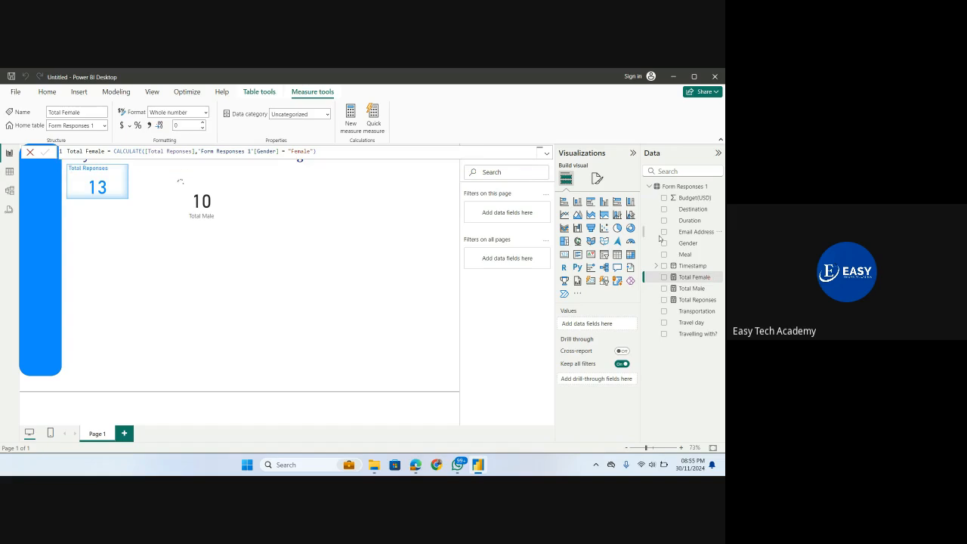
# Step: Add a card visual showing Total Female, reduce its height and place it beside the Total Male card
pyautogui.click(565, 254)
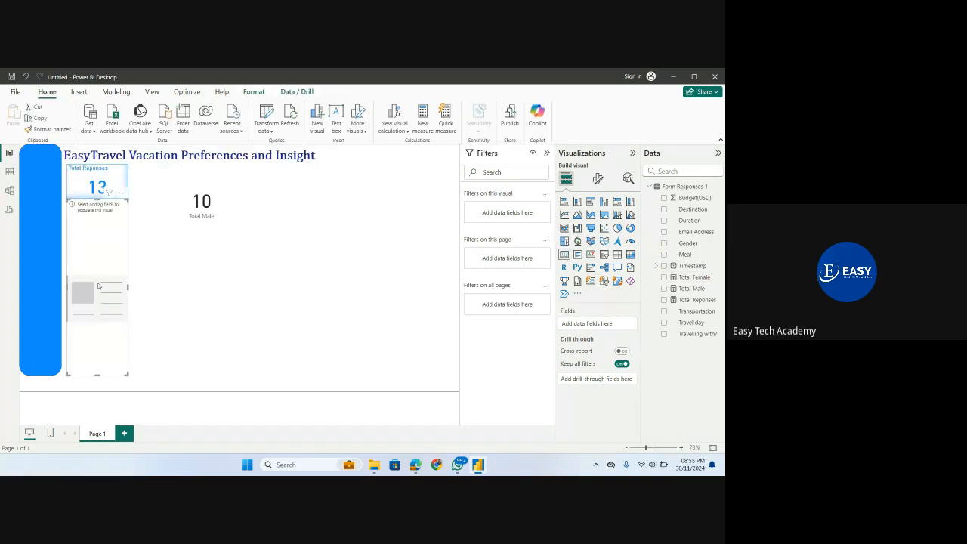
pyautogui.moveTo(300, 299); pyautogui.dragTo(385, 277)
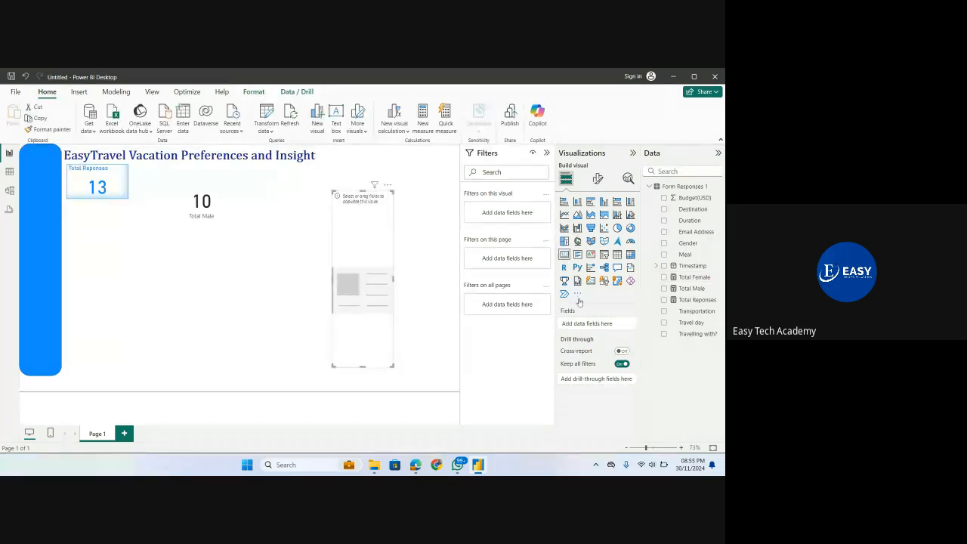
pyautogui.click(664, 277)
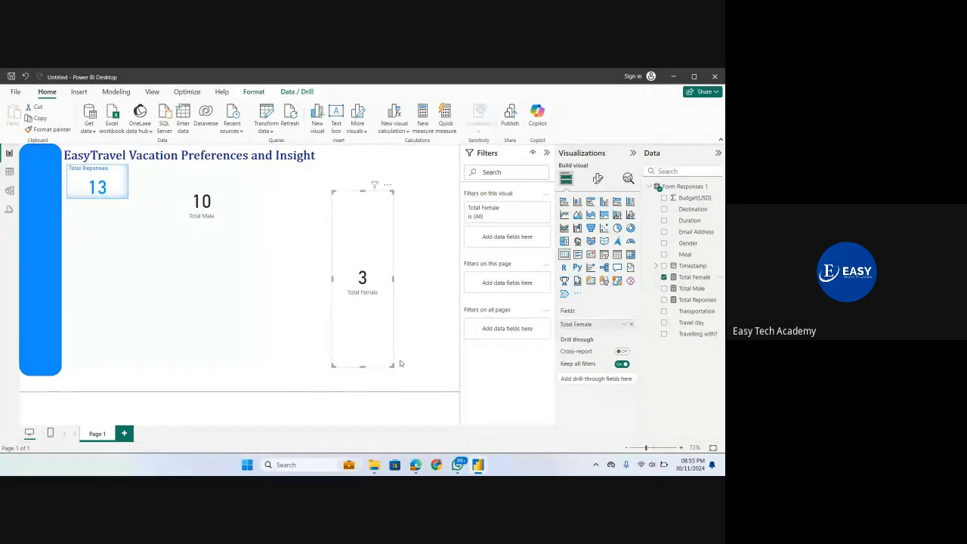
pyautogui.moveTo(363, 366); pyautogui.dragTo(374, 244)
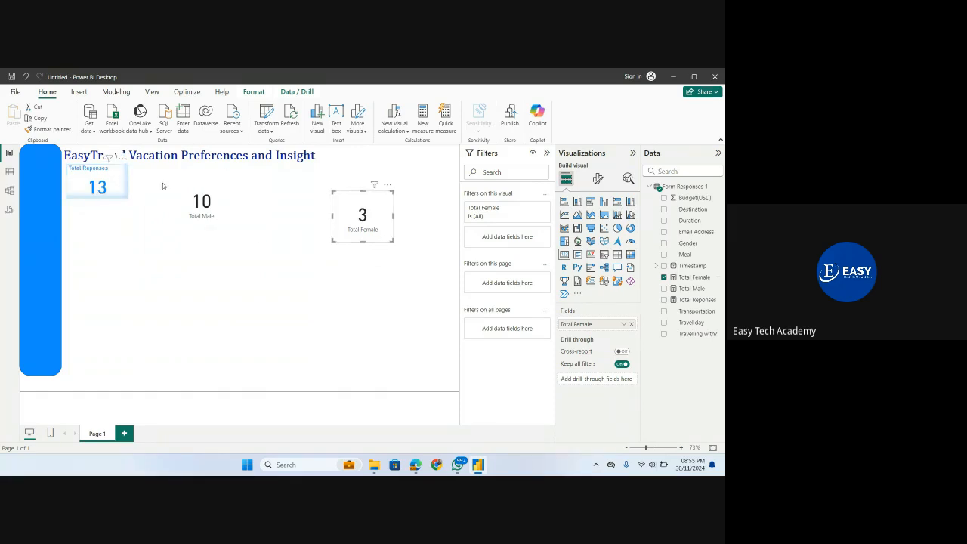
pyautogui.moveTo(384, 219); pyautogui.dragTo(305, 210)
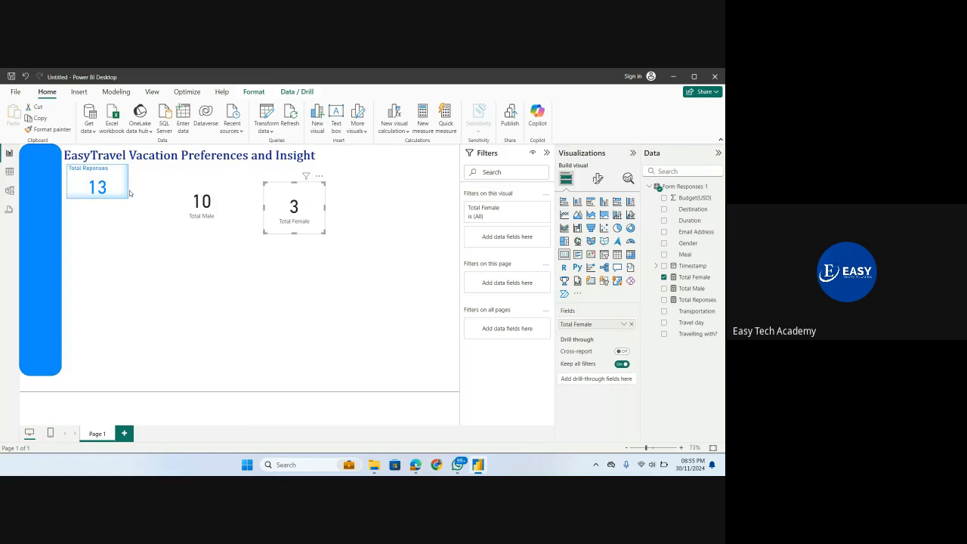
# Step: Copy the Total Reponses card's formatting onto the Total Male and Total Female cards with the format painter
pyautogui.click(119, 180)
pyautogui.click(48, 130)
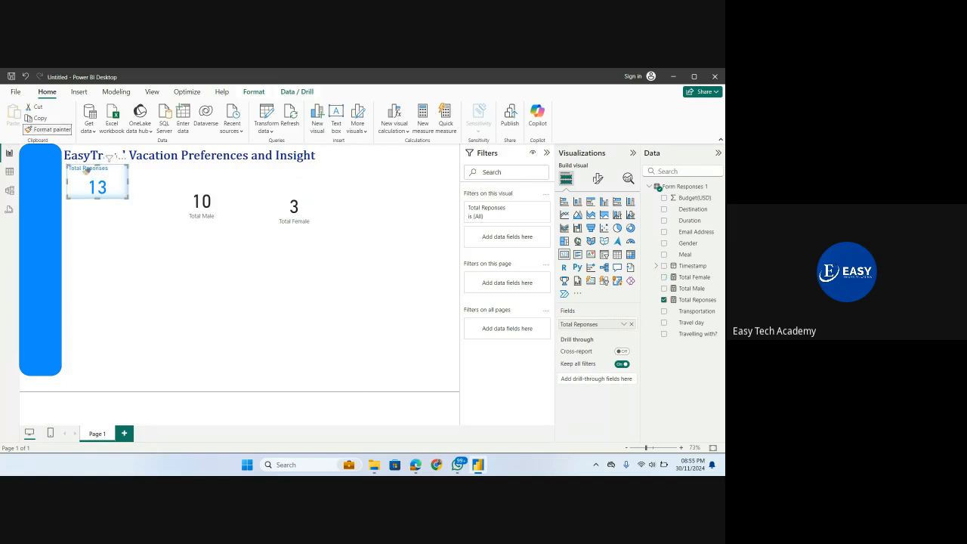
pyautogui.click(199, 202)
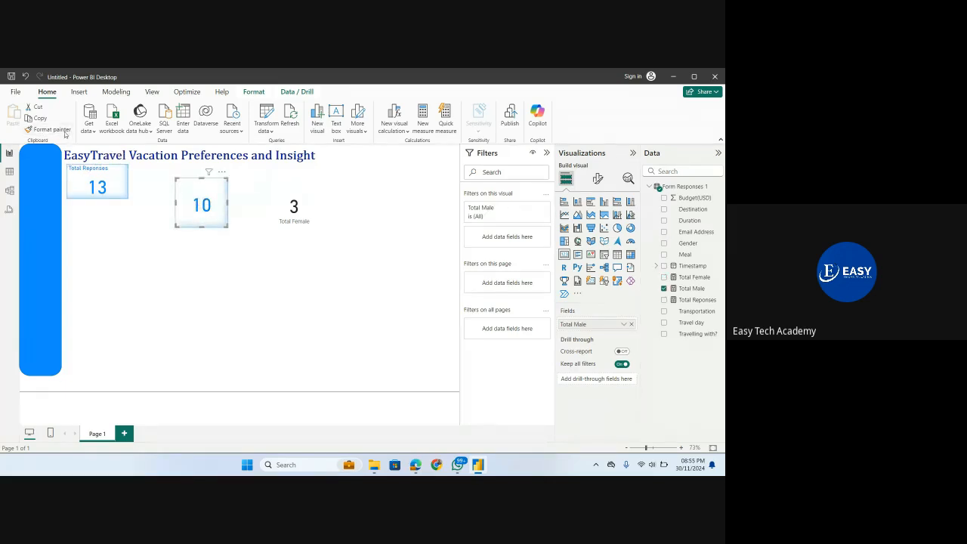
pyautogui.click(278, 215)
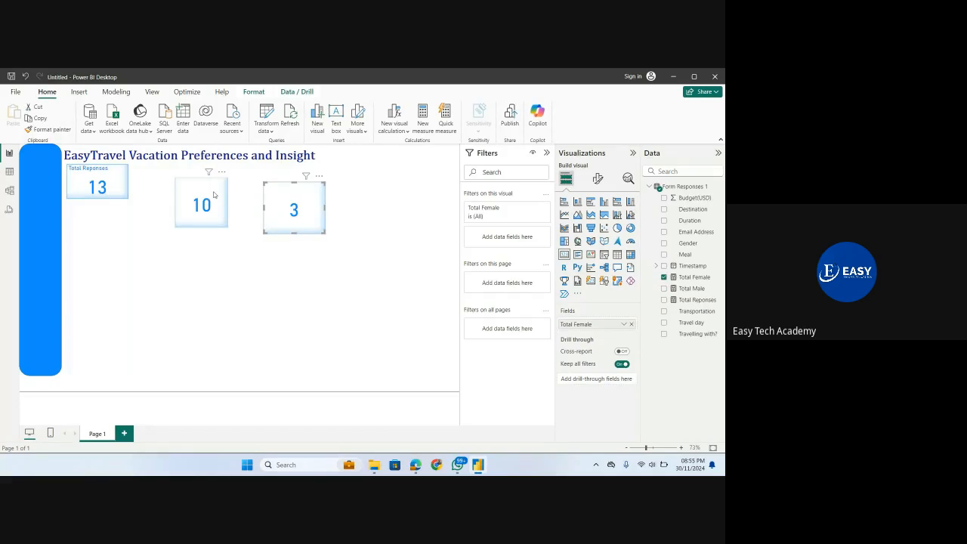
# Step: Set the title text of the card showing male respondents to "Total Male"
pyautogui.click(215, 197)
pyautogui.click(598, 178)
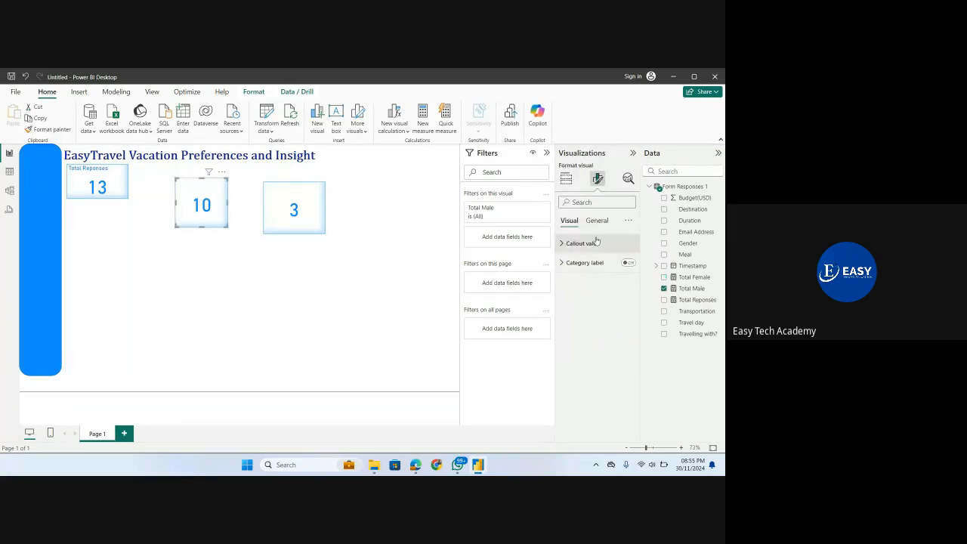
pyautogui.click(598, 222)
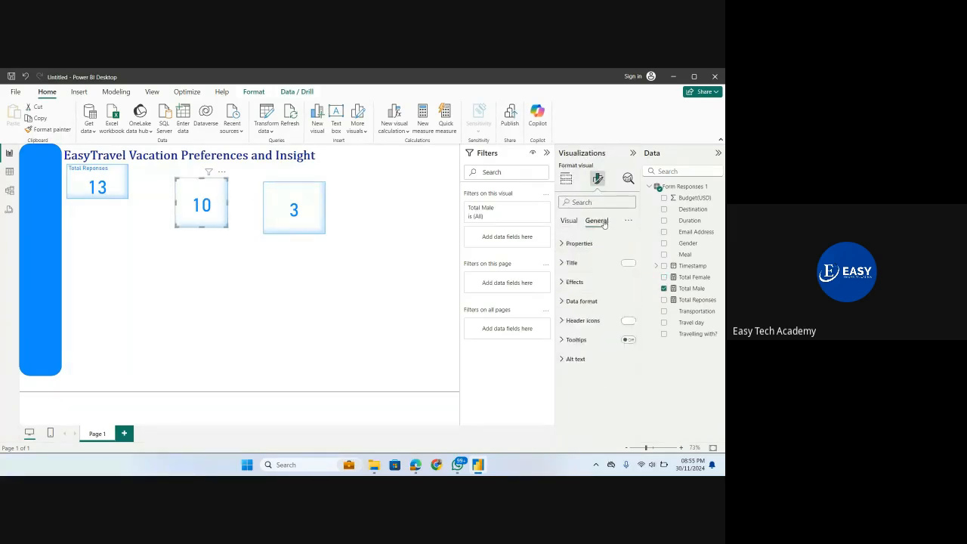
pyautogui.click(572, 263)
pyautogui.click(584, 309)
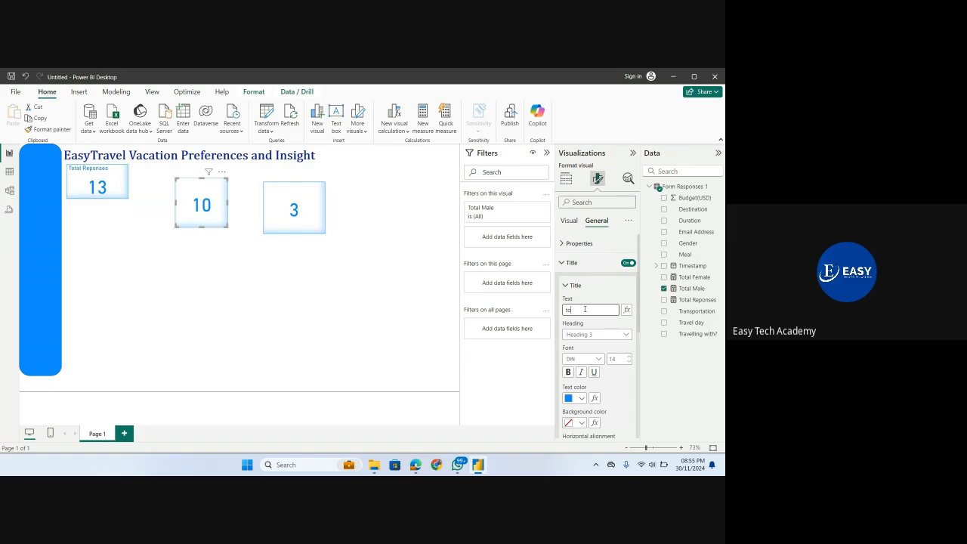
pyautogui.write('Totaal Male')
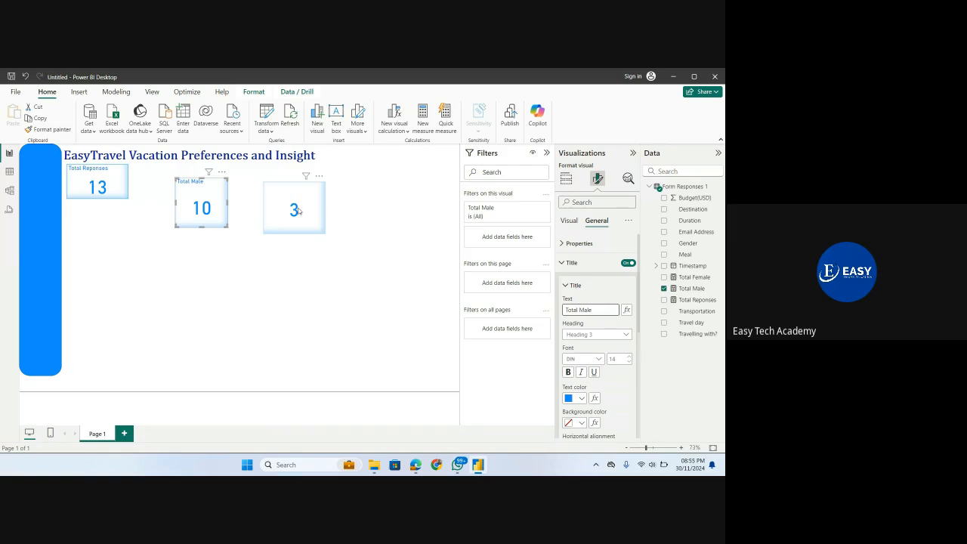
# Step: Set the title text of the card showing female respondents to "Total Female"
pyautogui.click(302, 213)
pyautogui.click(571, 309)
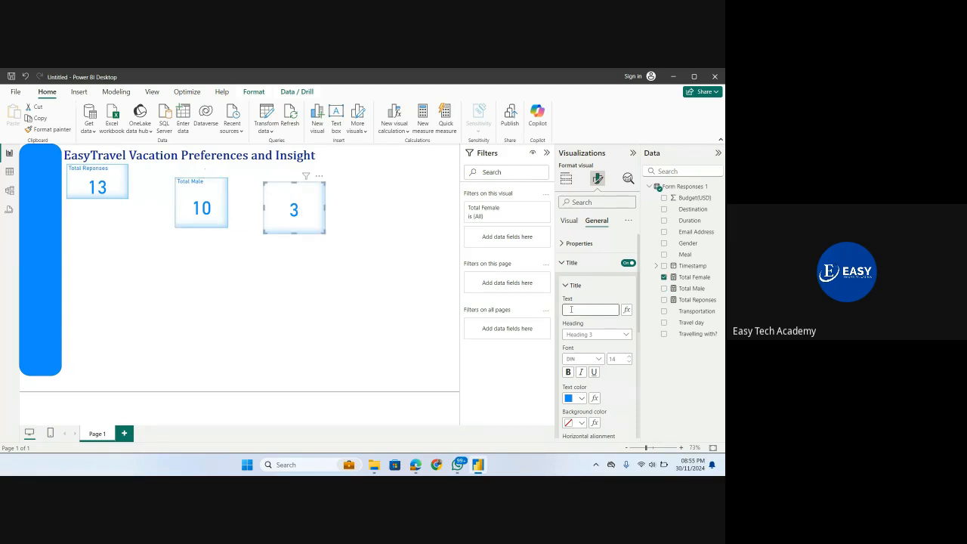
pyautogui.write('Total Female')
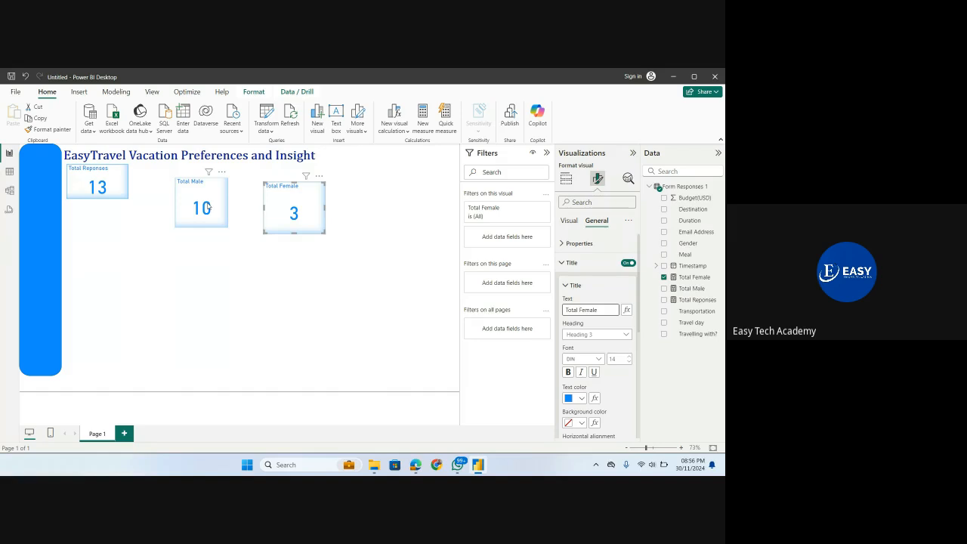
# Step: Move the Total Male and Total Female cards into a row beside the Total Reponses card and resize them to match its height
pyautogui.moveTo(194, 195); pyautogui.dragTo(160, 186)
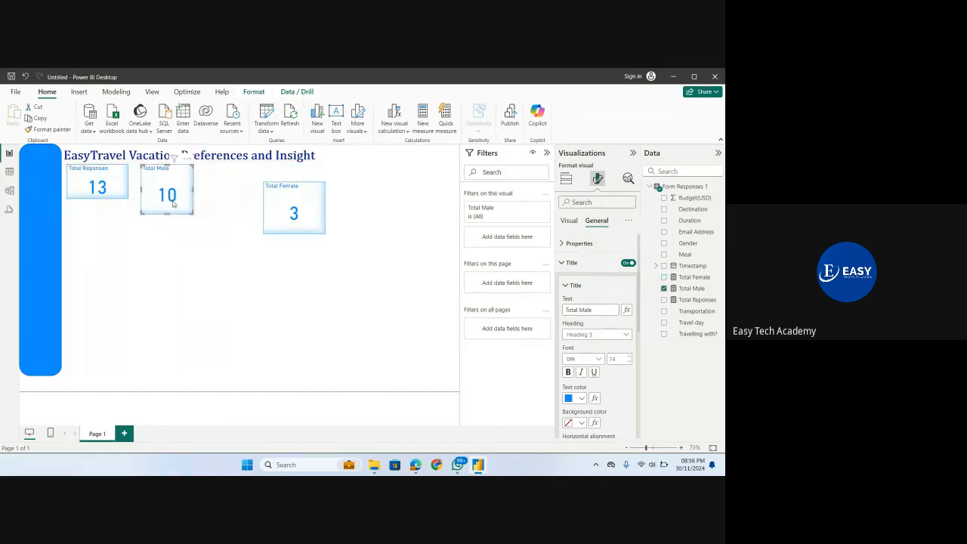
pyautogui.moveTo(192, 212); pyautogui.dragTo(209, 200)
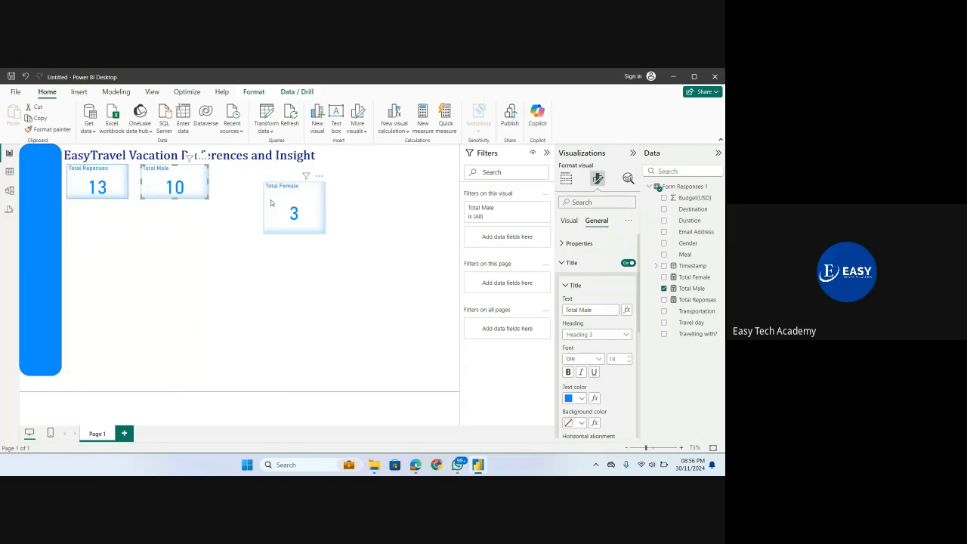
pyautogui.moveTo(276, 208); pyautogui.dragTo(244, 190)
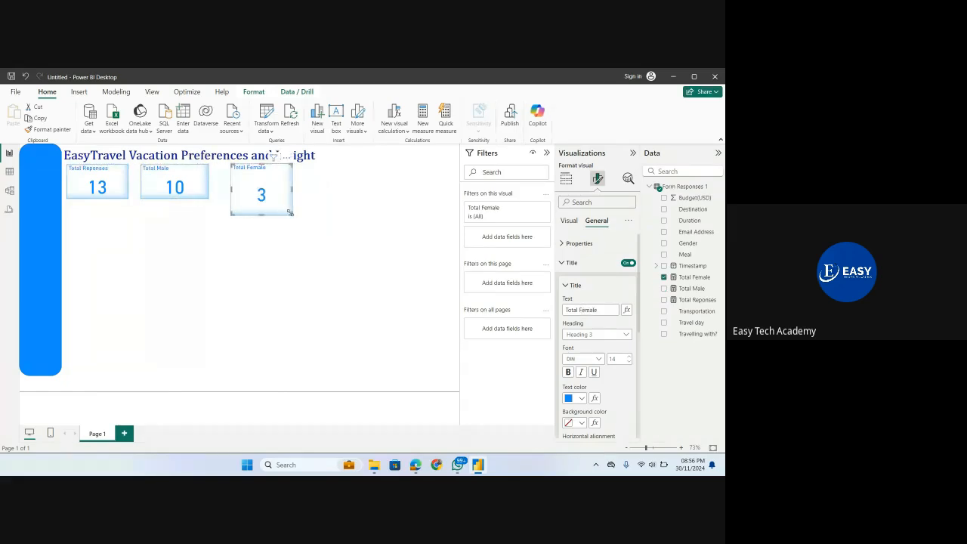
pyautogui.moveTo(292, 215); pyautogui.dragTo(304, 198)
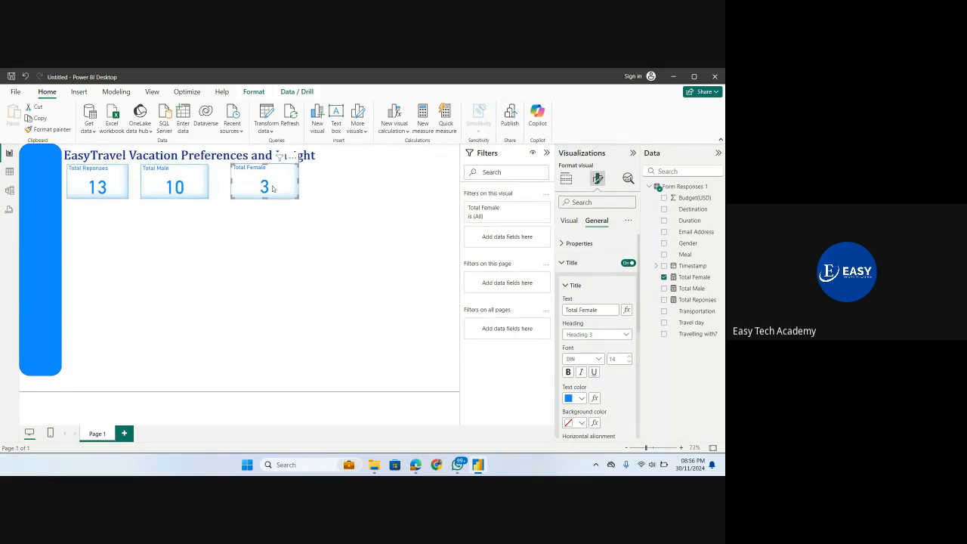
pyautogui.click(297, 241)
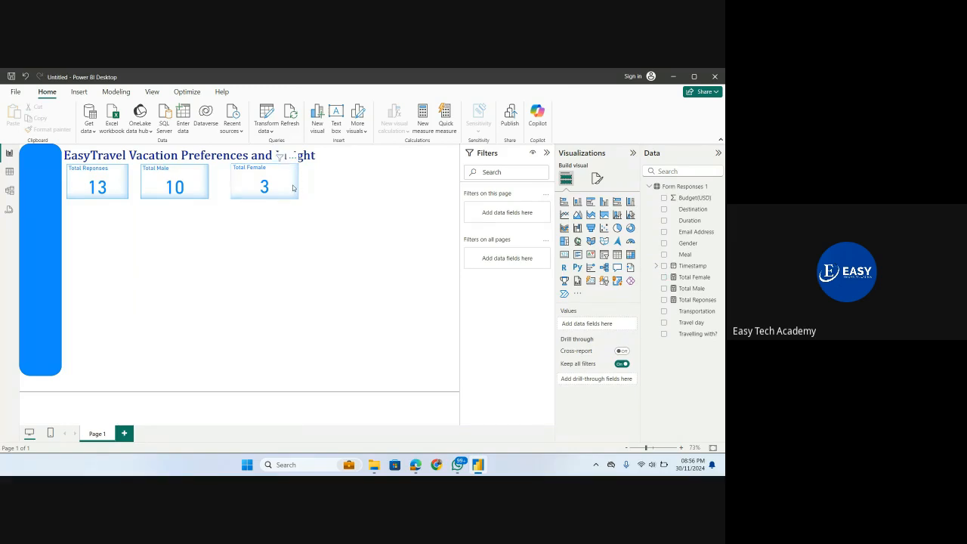
pyautogui.moveTo(296, 183); pyautogui.dragTo(290, 183)
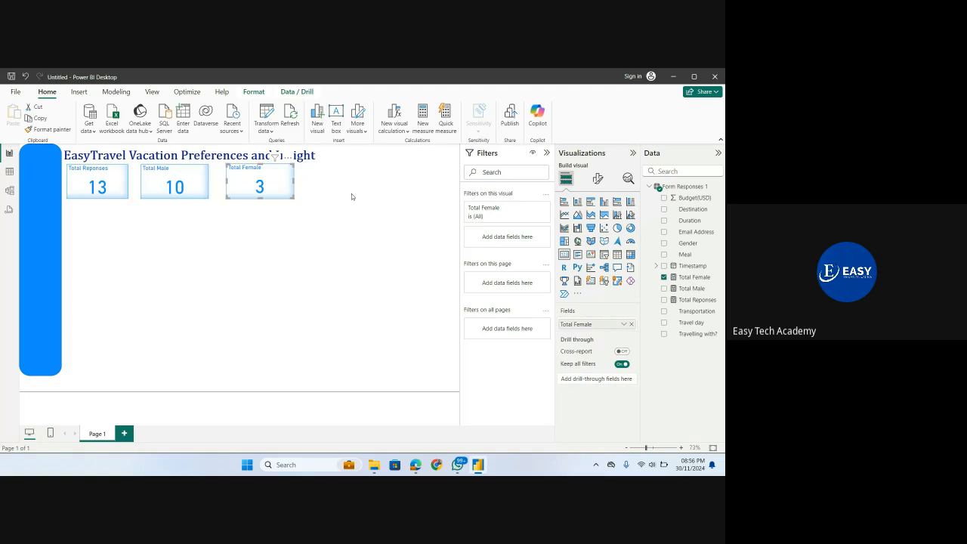
pyautogui.click(340, 215)
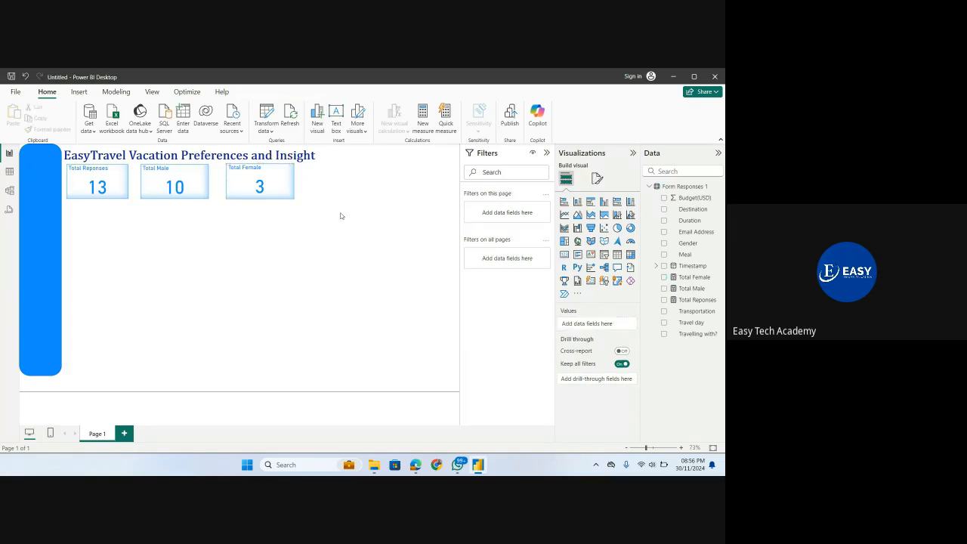
# Step: Create the measure Total Budget = SUM('Form Responses 1'[Budget(USD)]) in Form Responses 1
pyautogui.rightClick(687, 189)
pyautogui.click(626, 210)
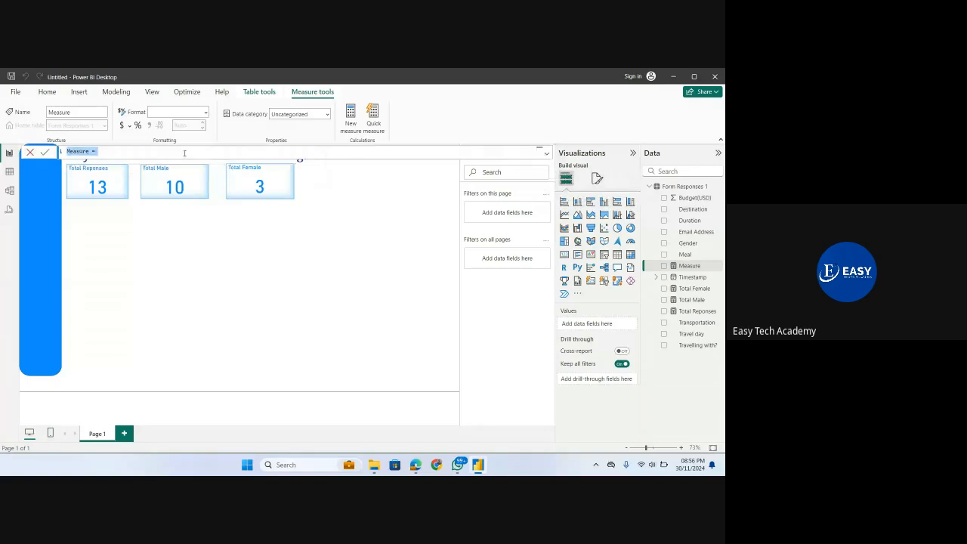
pyautogui.write('Total Budget = SUM(')
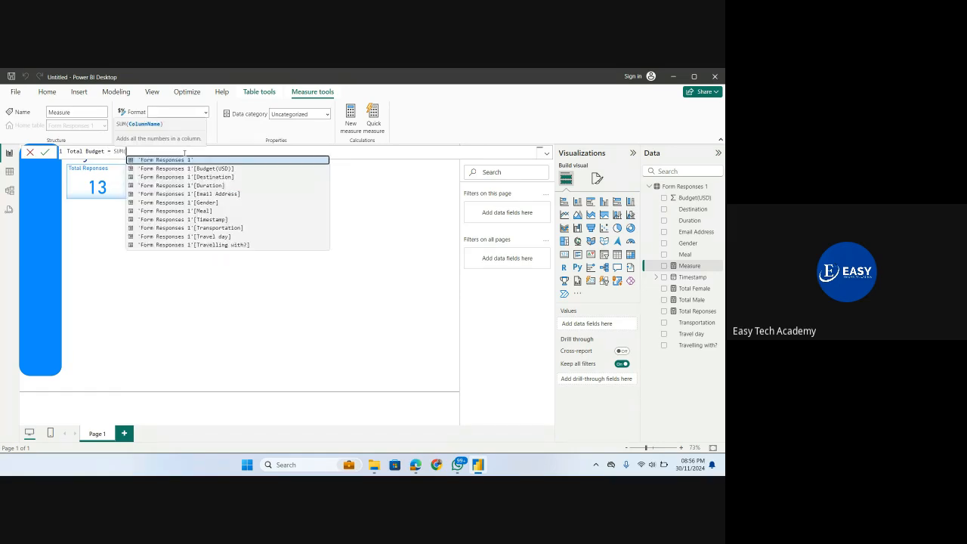
pyautogui.write("'Form Responses 1'[Budget(USD)]")
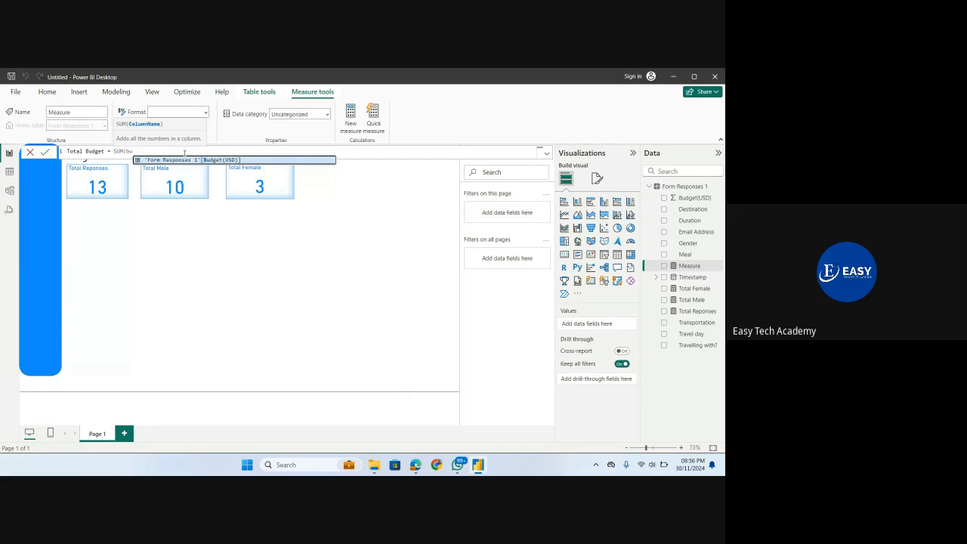
pyautogui.press('Tab')
pyautogui.write(')')
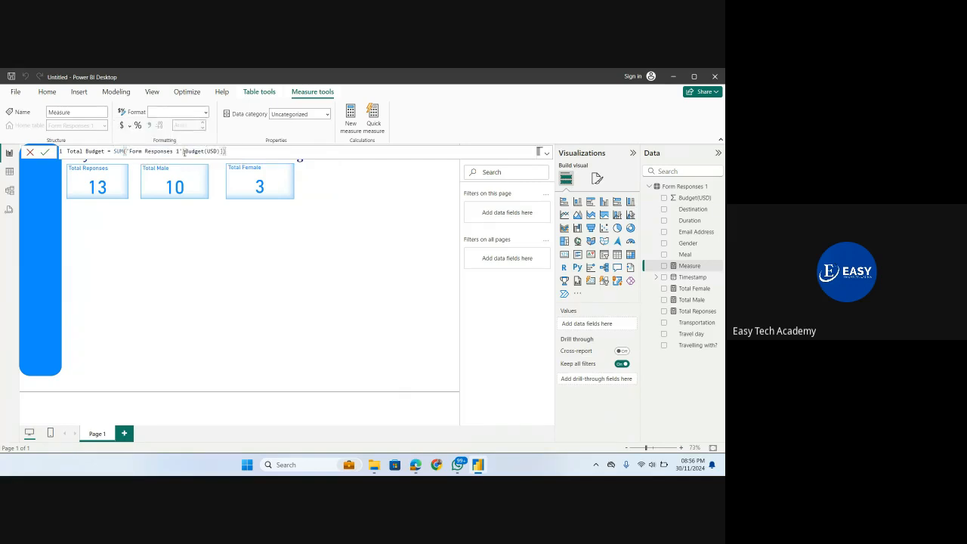
pyautogui.press('Return')
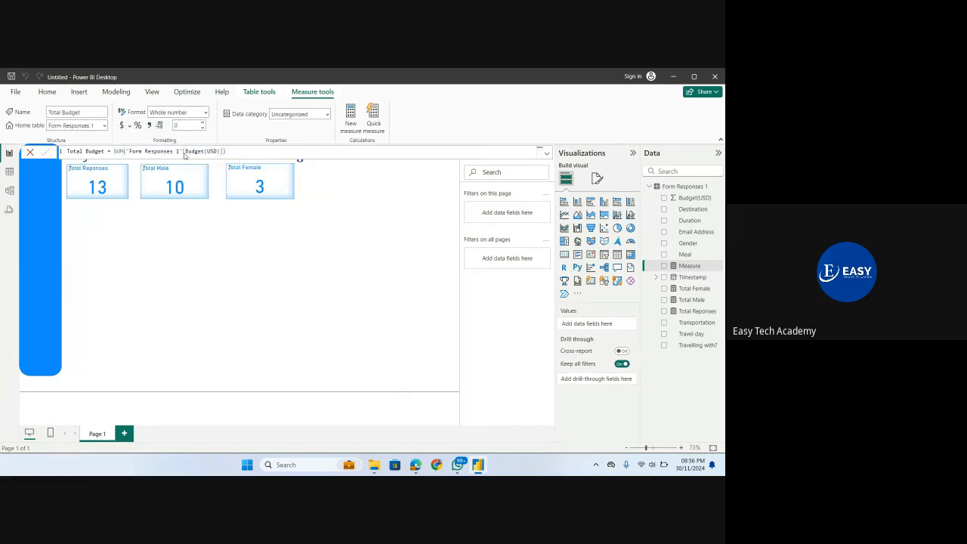
pyautogui.click(285, 278)
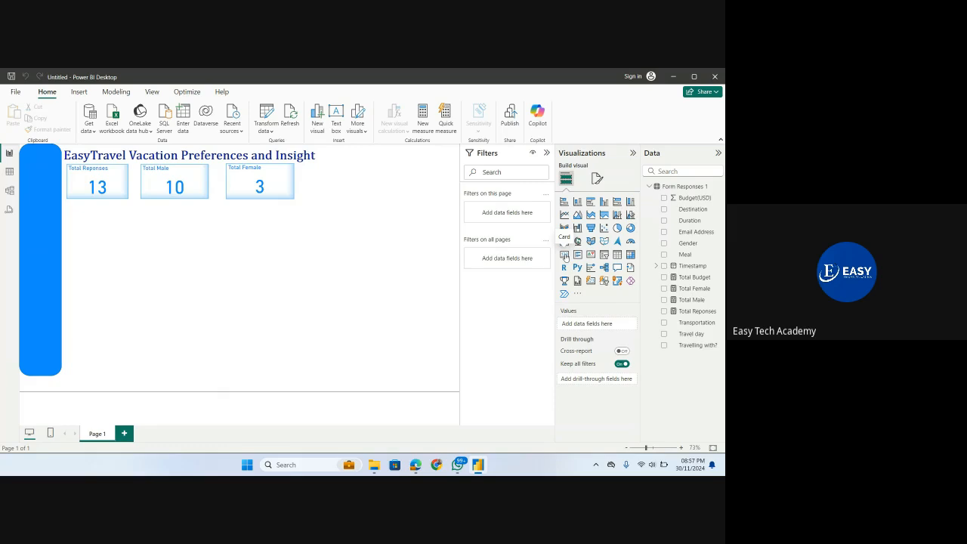
# Step: Add a card visual showing Total Budget, reduce its height and place it beside the Total Female card
pyautogui.click(565, 256)
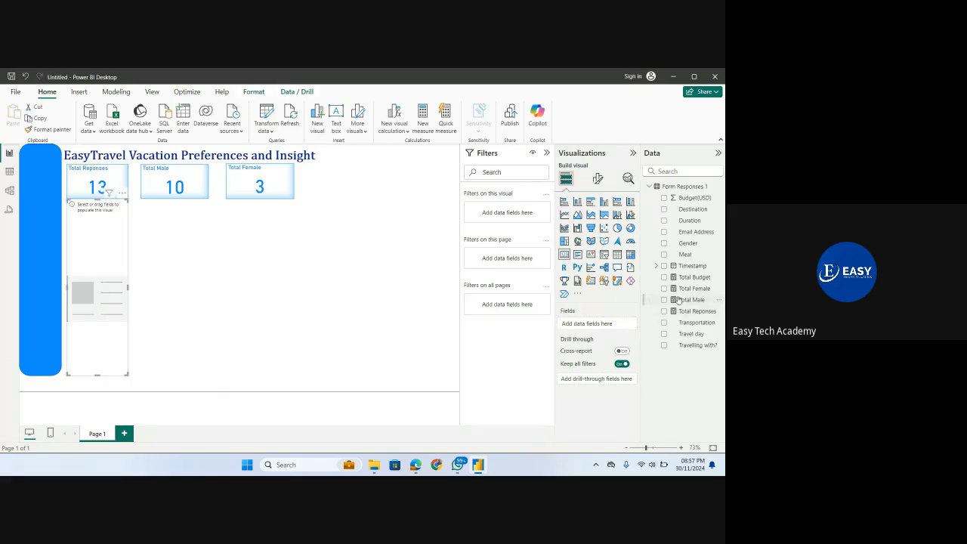
pyautogui.moveTo(669, 278); pyautogui.dragTo(589, 324)
pyautogui.moveTo(94, 245); pyautogui.dragTo(245, 257)
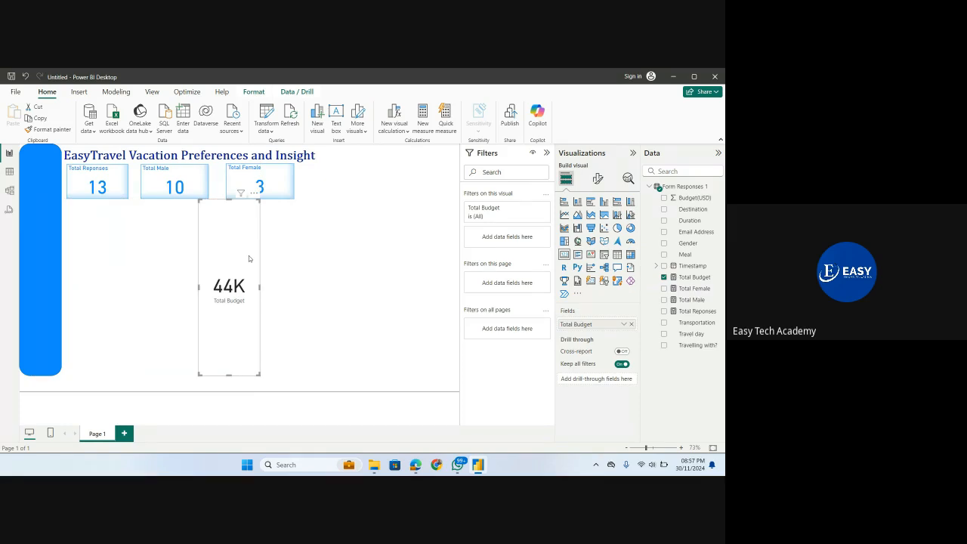
pyautogui.moveTo(261, 201); pyautogui.dragTo(419, 171)
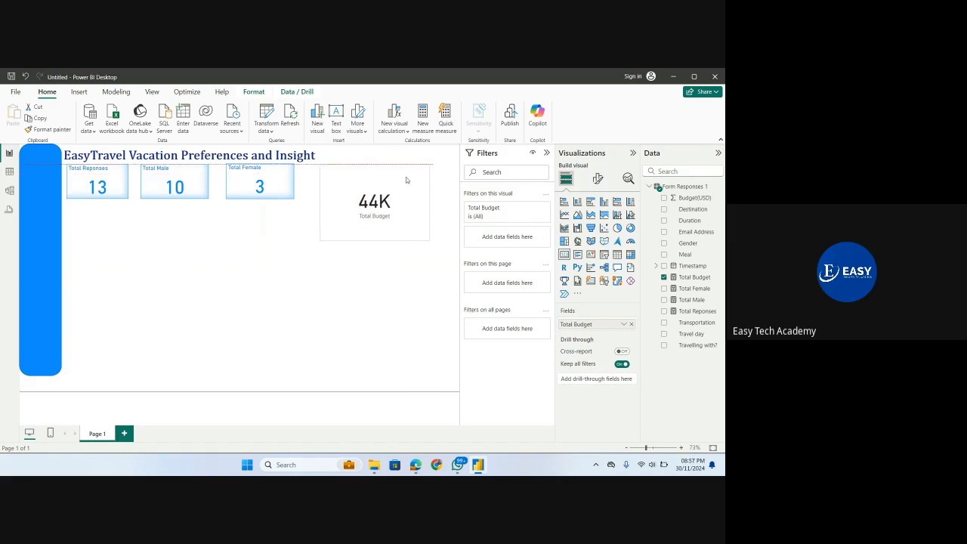
# Step: Copy the Total Female card's formatting onto the Total Budget card with the format painter
pyautogui.click(267, 195)
pyautogui.click(48, 129)
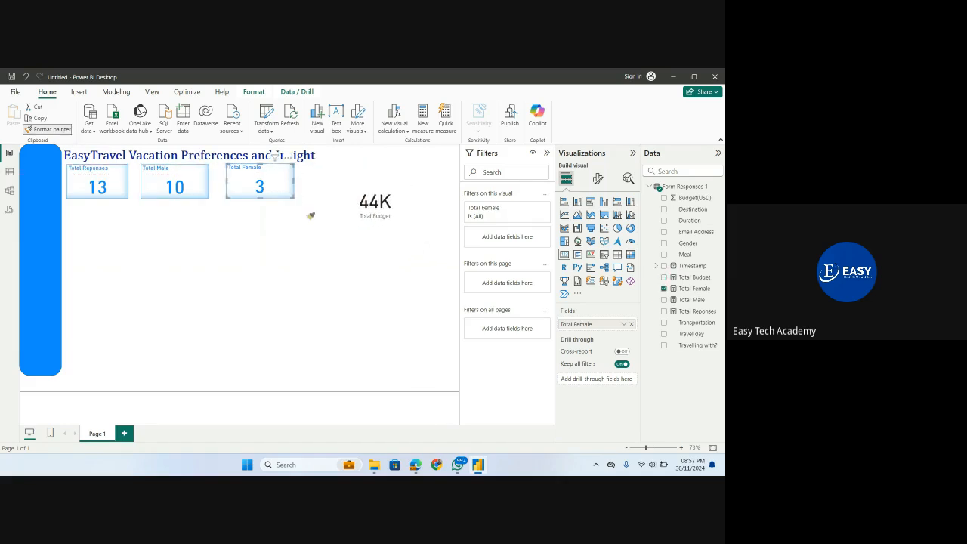
pyautogui.click(358, 220)
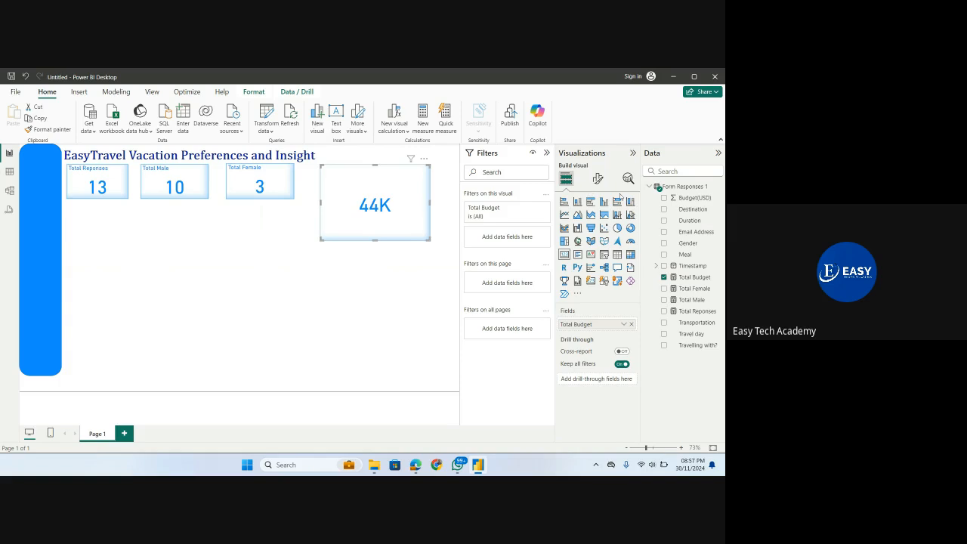
# Step: Set the budget card's title text to "Total Budget" and shrink the card to the height of the other cards
pyautogui.click(598, 179)
pyautogui.click(597, 220)
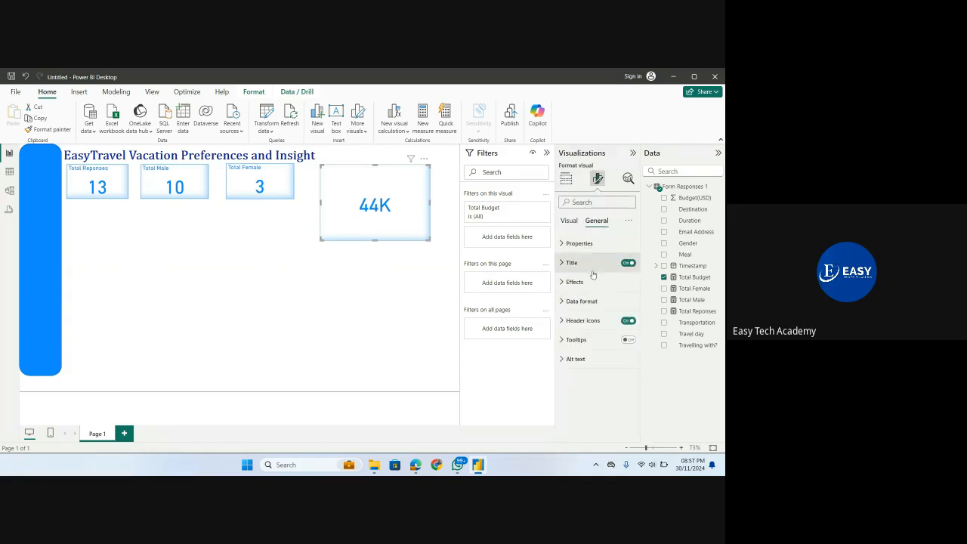
pyautogui.click(570, 264)
pyautogui.click(585, 310)
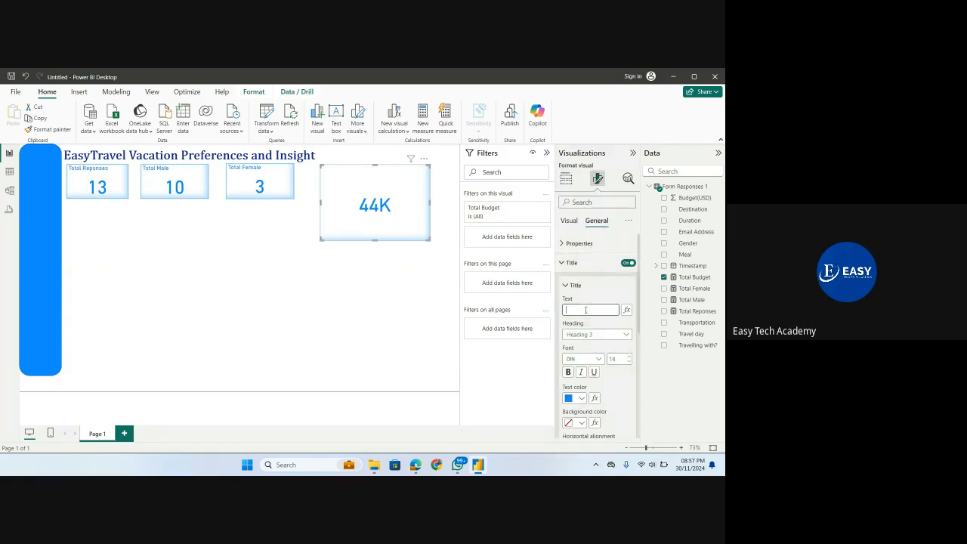
pyautogui.write('Total Budget')
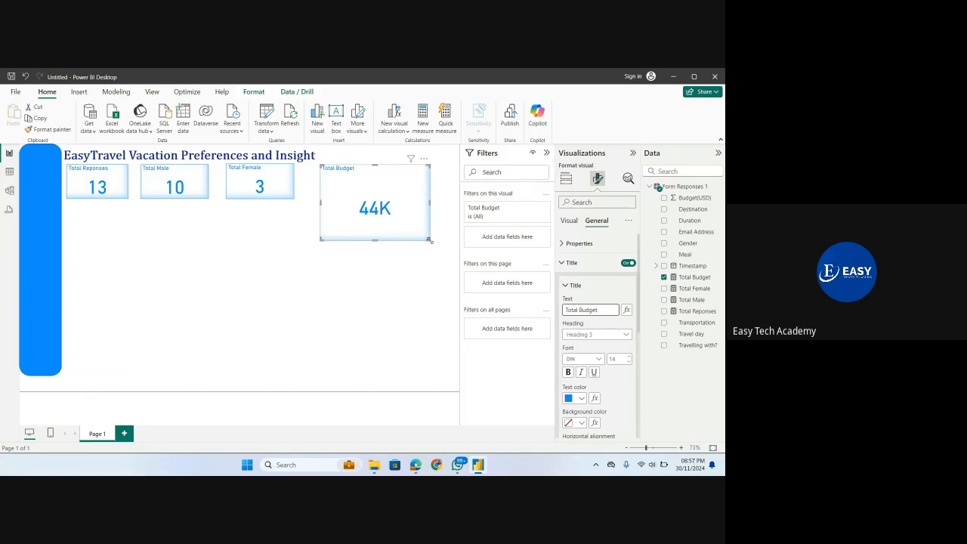
pyautogui.moveTo(430, 240); pyautogui.dragTo(400, 200)
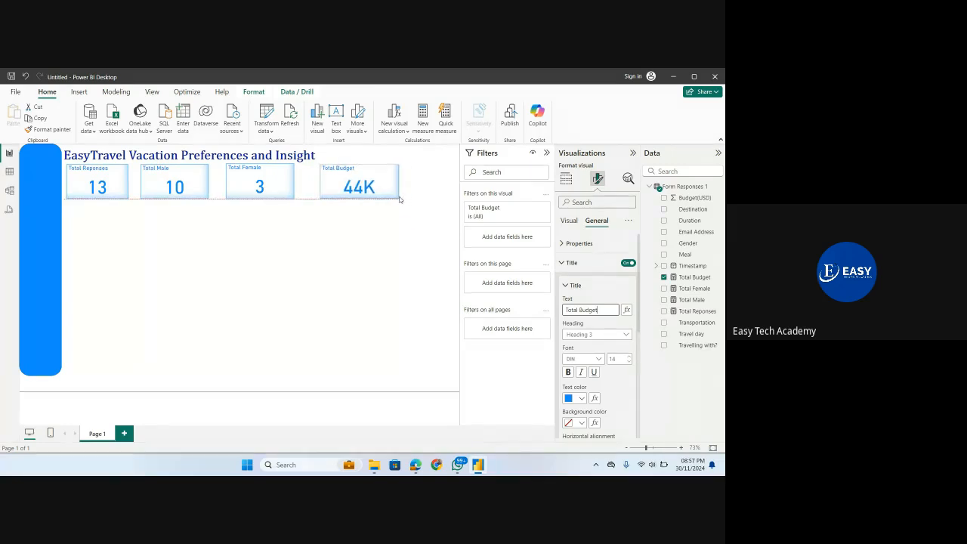
pyautogui.click(289, 229)
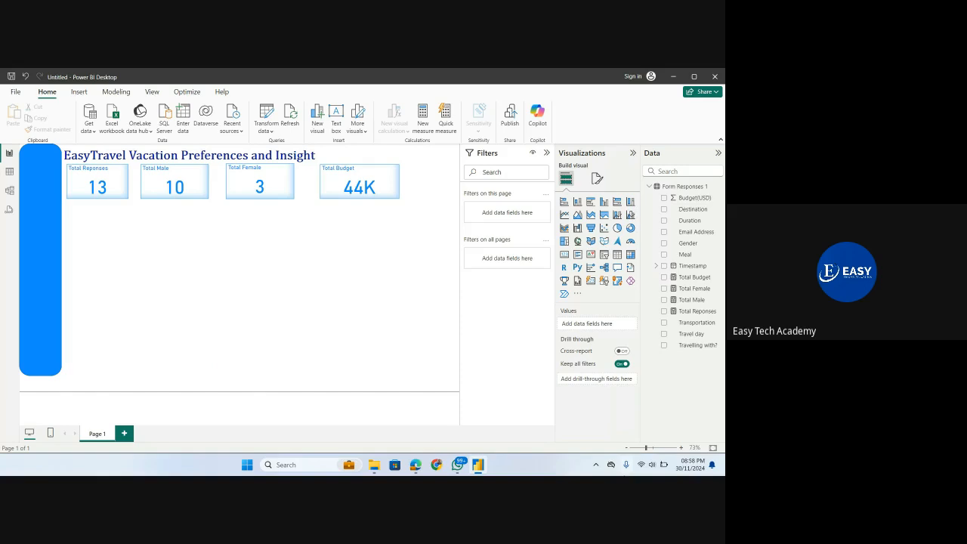
# Step: Switch to the Google Meet call in the browser, read through the in-call messages and close the chat
pyautogui.moveTo(415, 474)
pyautogui.click(361, 417)
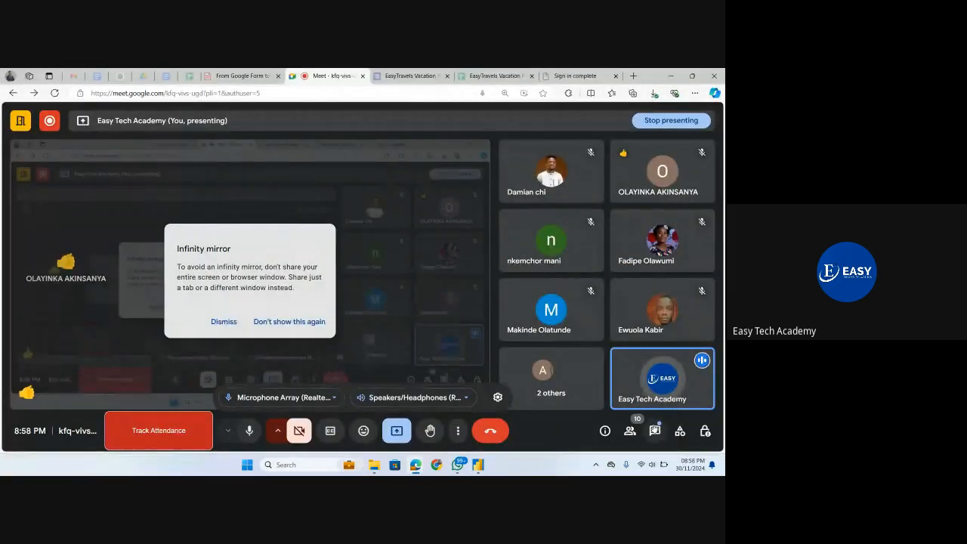
pyautogui.click(655, 431)
pyautogui.scroll(-2, 633, 356)
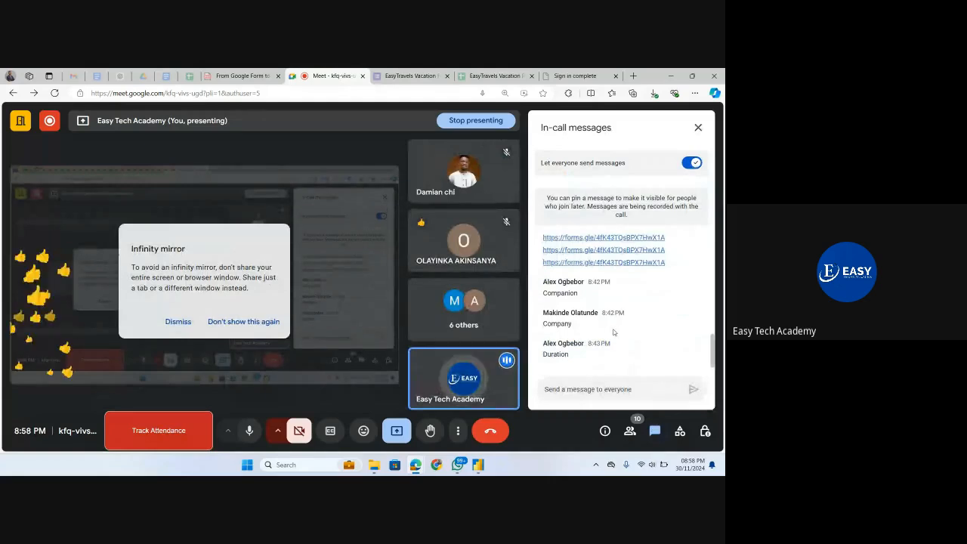
pyautogui.click(697, 129)
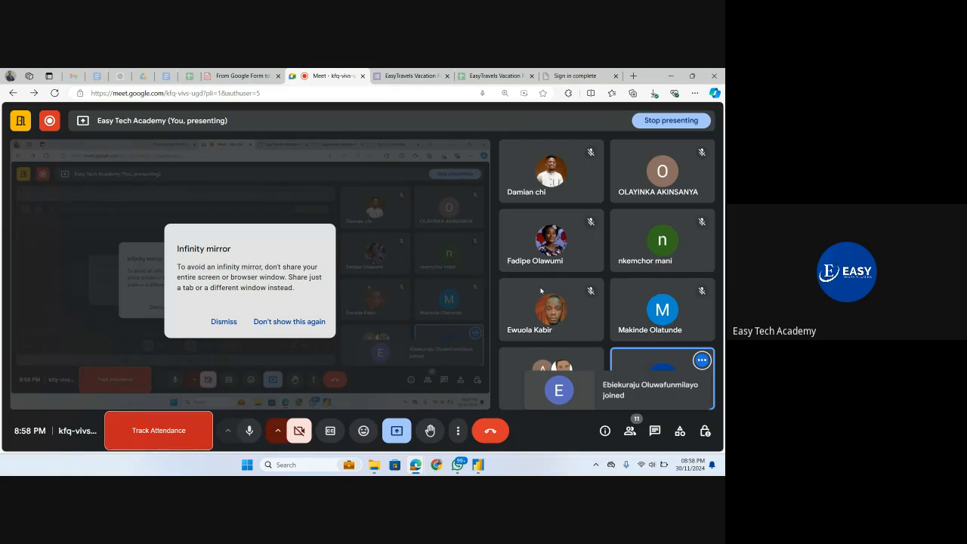
# Step: Switch to the Power BI report and move the Total Budget card closer to the Total Female card
pyautogui.click(479, 466)
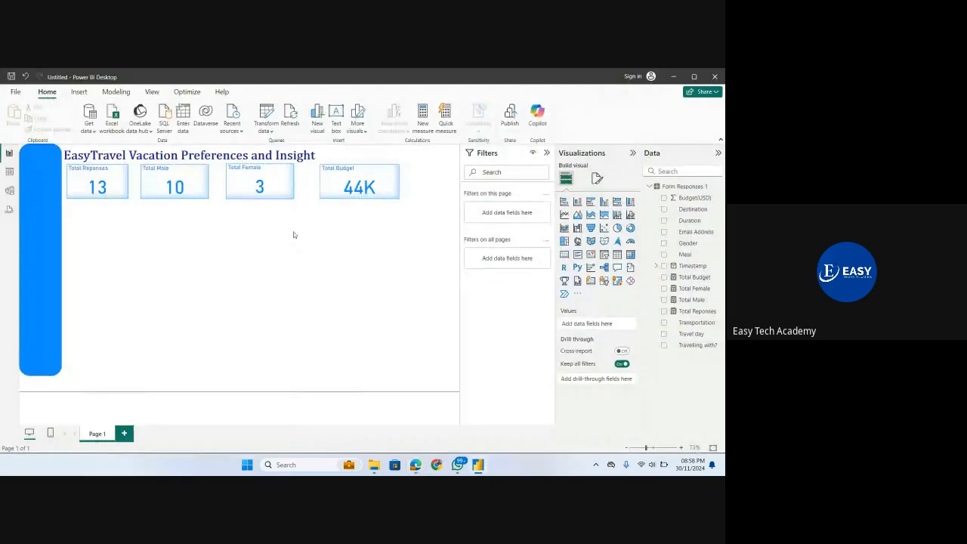
pyautogui.click(311, 194)
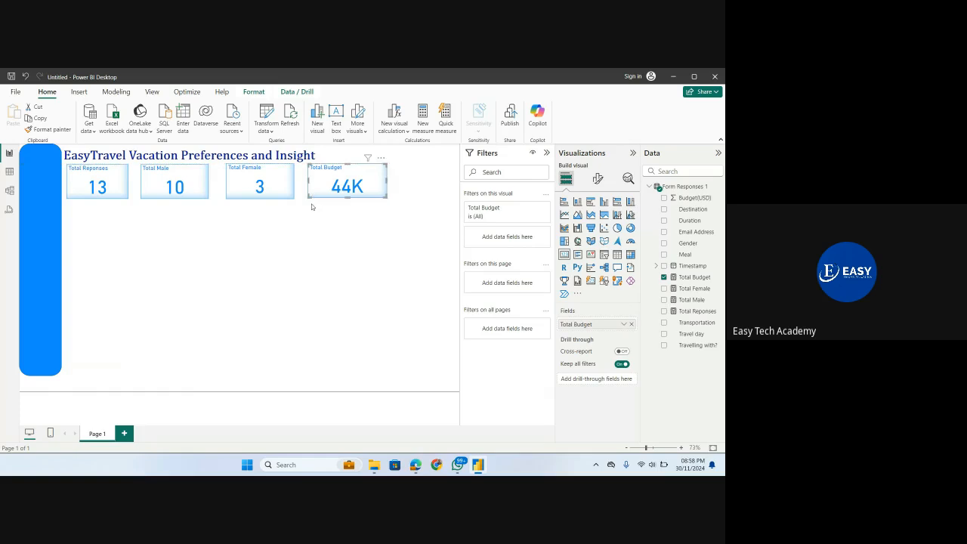
pyautogui.click(311, 231)
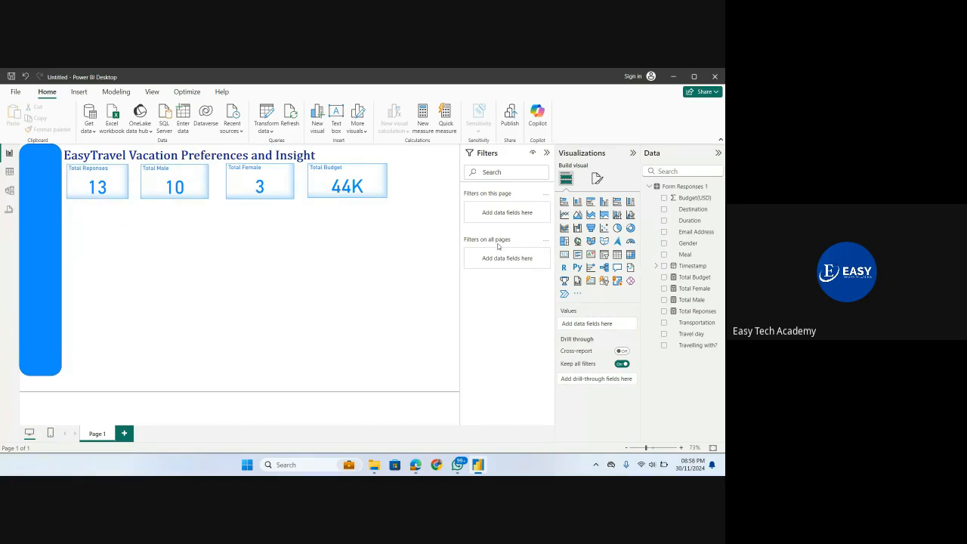
# Step: Add a stacked column chart of Total Reponses by Destination, widen it, then reduce its size to leave a gap below the cards
pyautogui.click(578, 202)
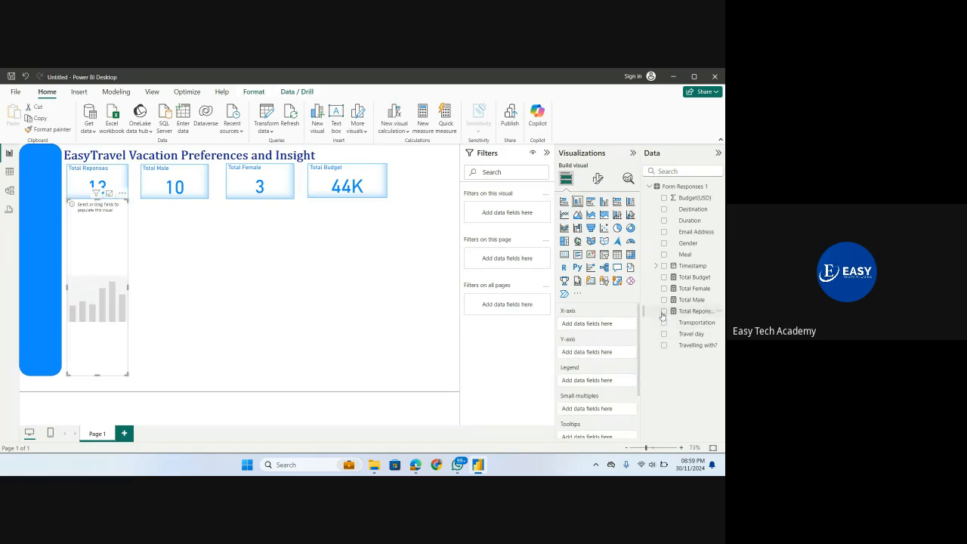
pyautogui.click(663, 312)
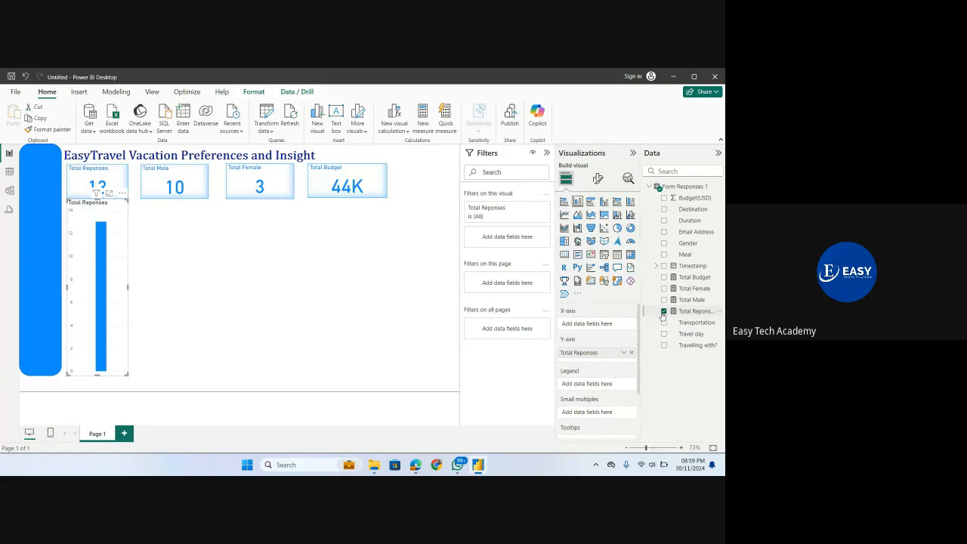
pyautogui.click(665, 213)
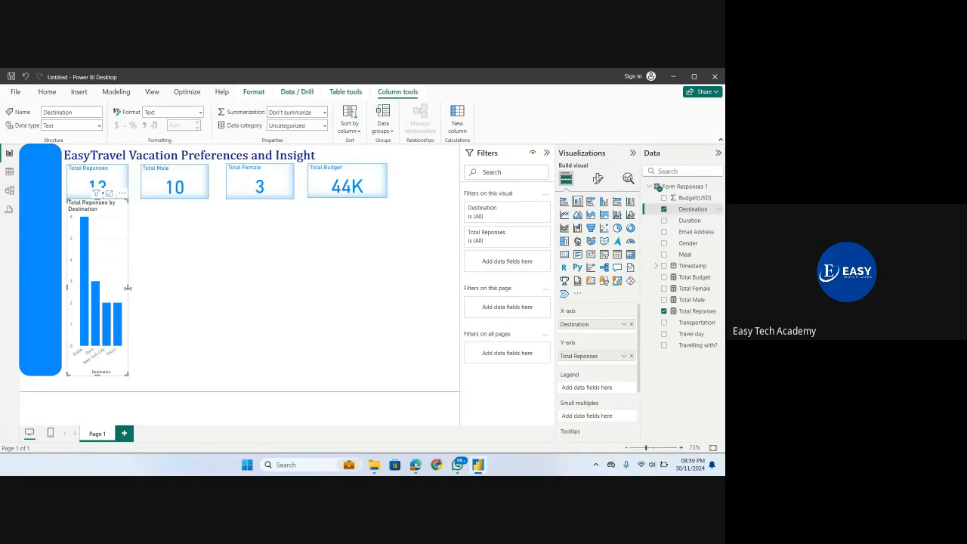
pyautogui.moveTo(127, 290); pyautogui.dragTo(303, 286)
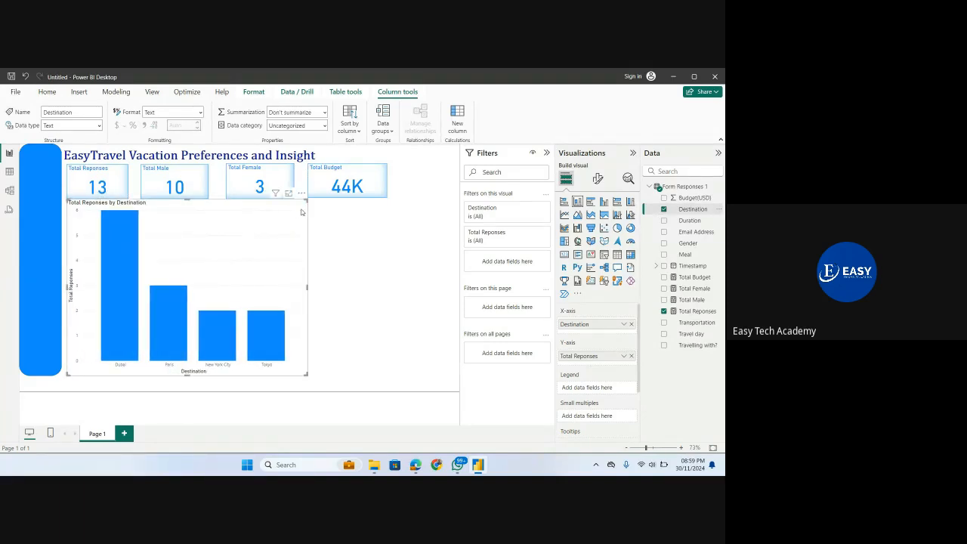
pyautogui.moveTo(306, 202)
pyautogui.mouseDown()
pyautogui.moveTo(284, 241)
pyautogui.moveTo(303, 211)
pyautogui.mouseUp()
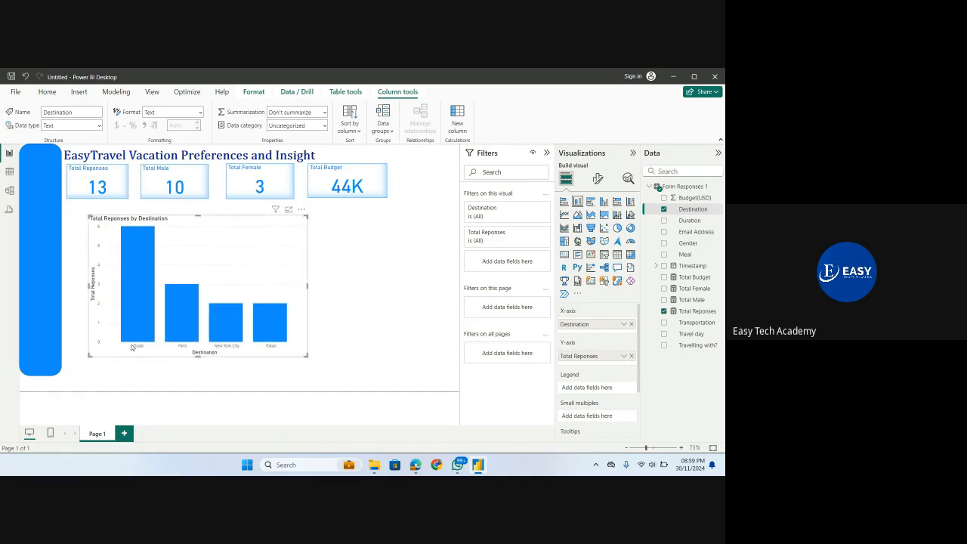
pyautogui.moveTo(146, 235)
# Step: Copy the Total Female card's formatting onto the destination column chart and turn on the chart's data labels
pyautogui.click(278, 175)
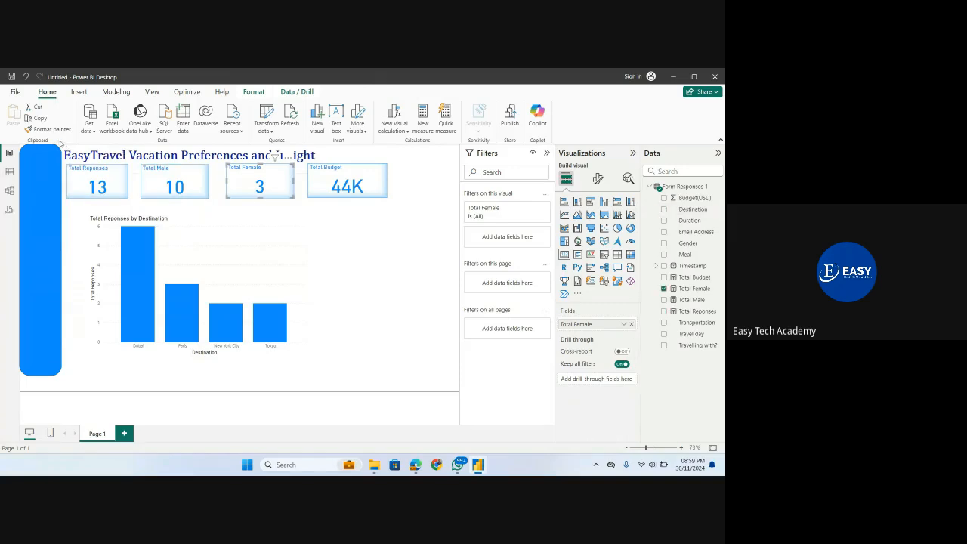
pyautogui.click(52, 129)
pyautogui.click(183, 223)
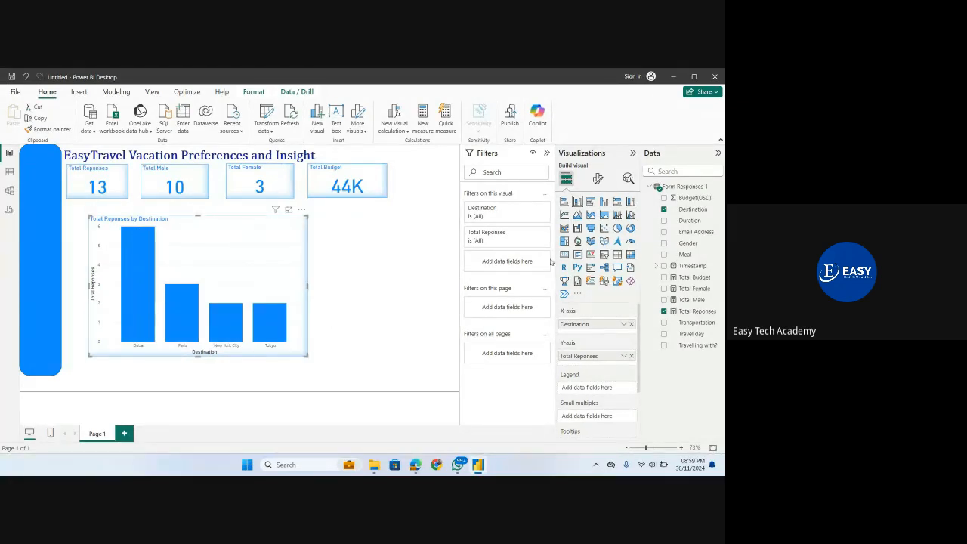
pyautogui.click(597, 180)
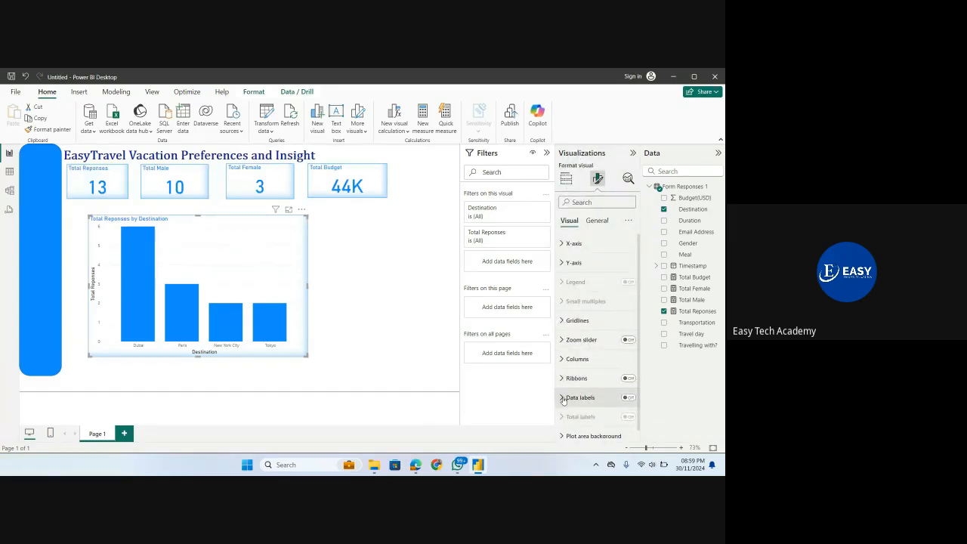
pyautogui.click(630, 398)
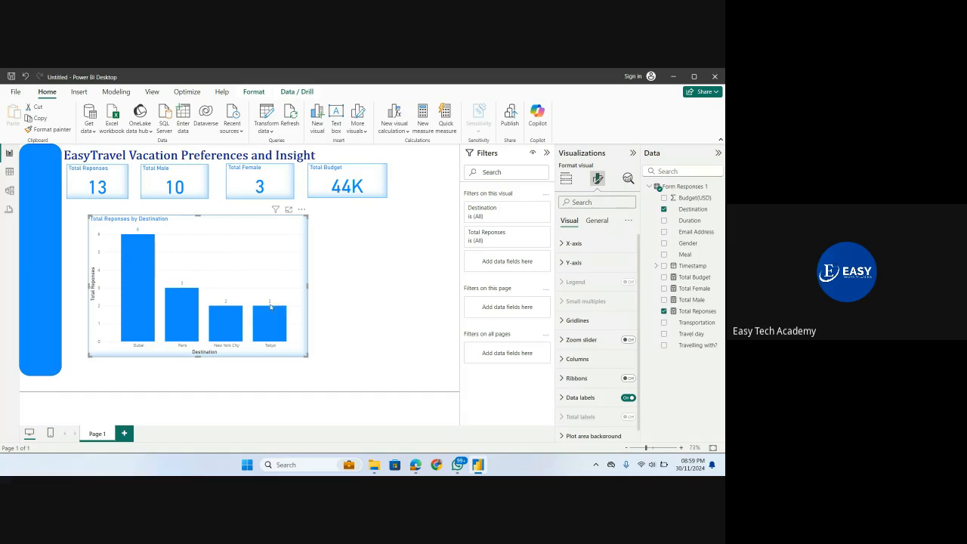
pyautogui.moveTo(273, 314)
# Step: Shrink the destination column chart and place it directly below the Total Reponses and Total Male cards, extending to the Total Female card
pyautogui.moveTo(307, 354); pyautogui.dragTo(205, 311)
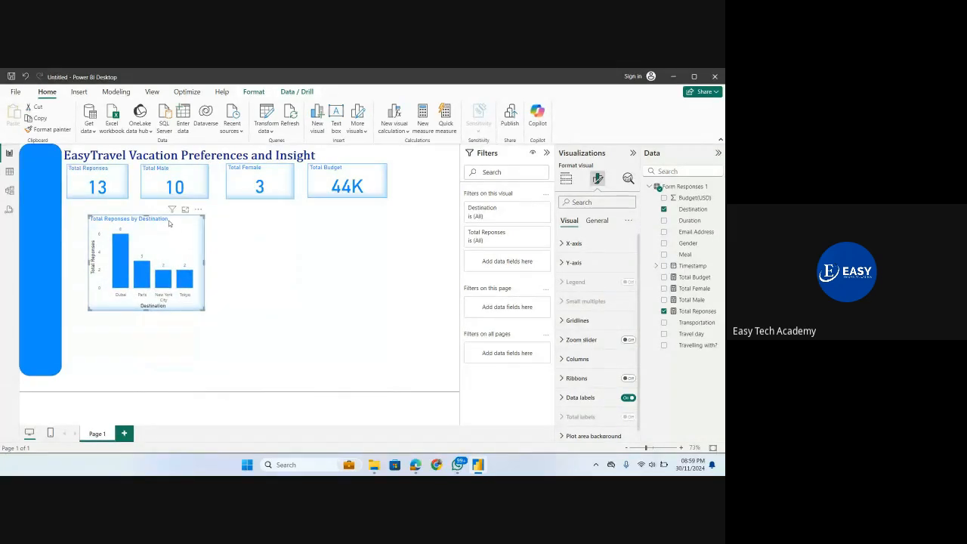
pyautogui.moveTo(170, 224); pyautogui.dragTo(151, 210)
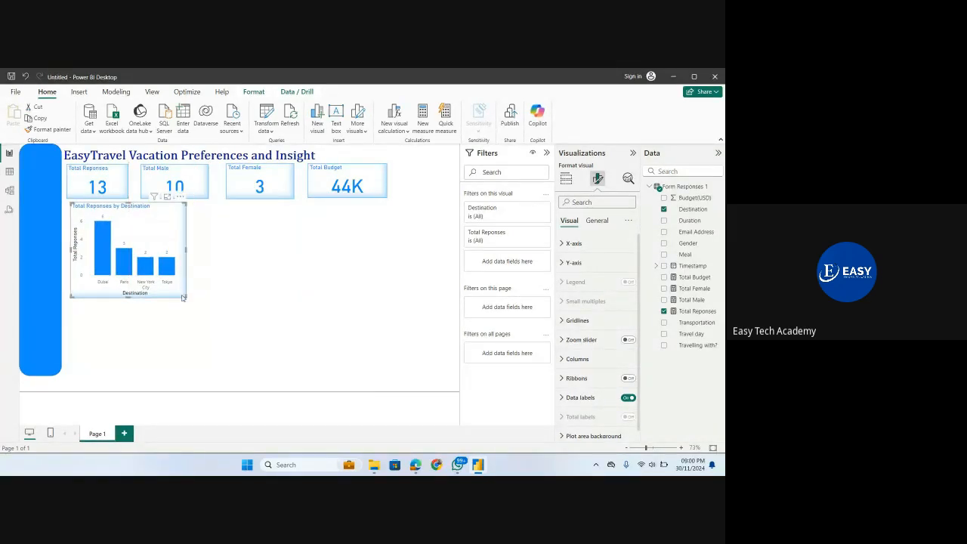
pyautogui.moveTo(182, 297); pyautogui.dragTo(230, 312)
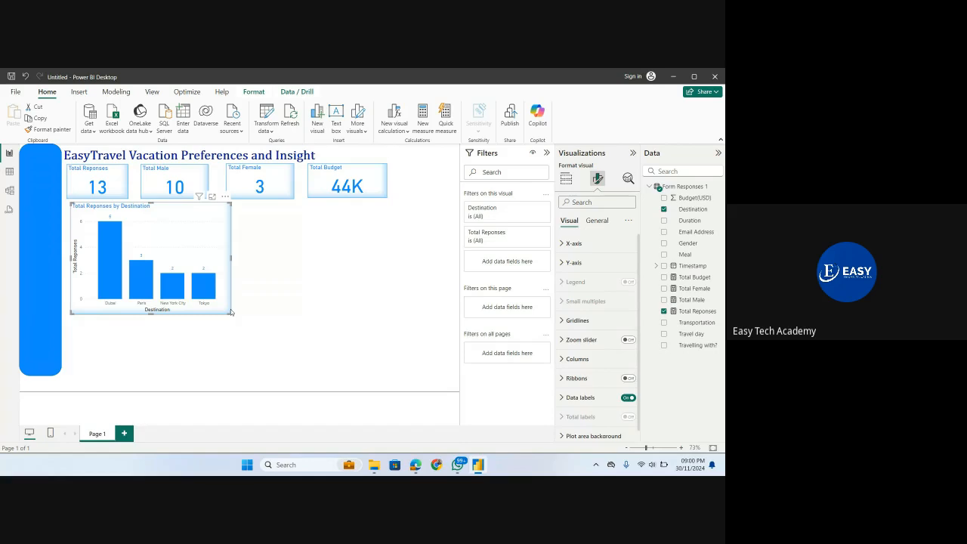
pyautogui.click(253, 310)
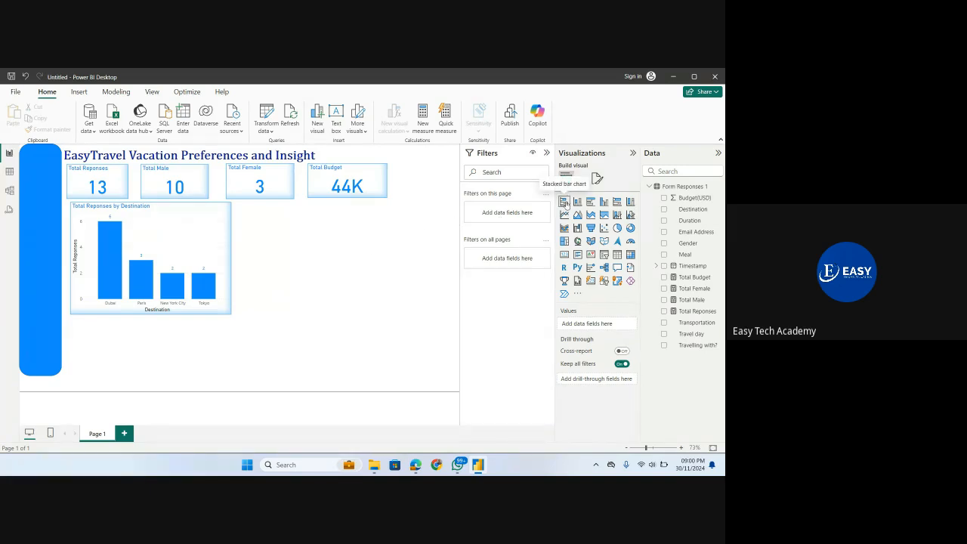
# Step: Add a stacked bar chart of Total Reponses by Duration and place it beside the destination chart at matching height
pyautogui.click(564, 201)
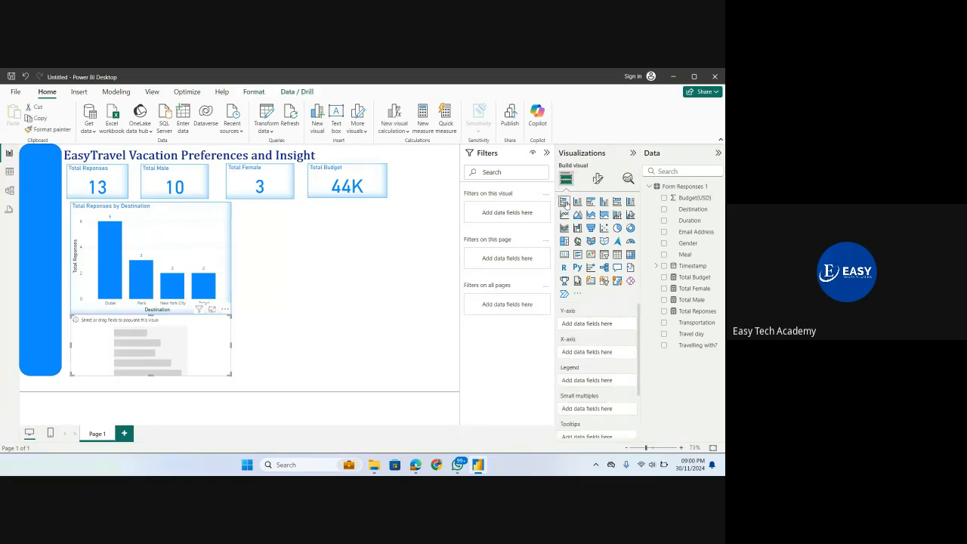
pyautogui.click(664, 311)
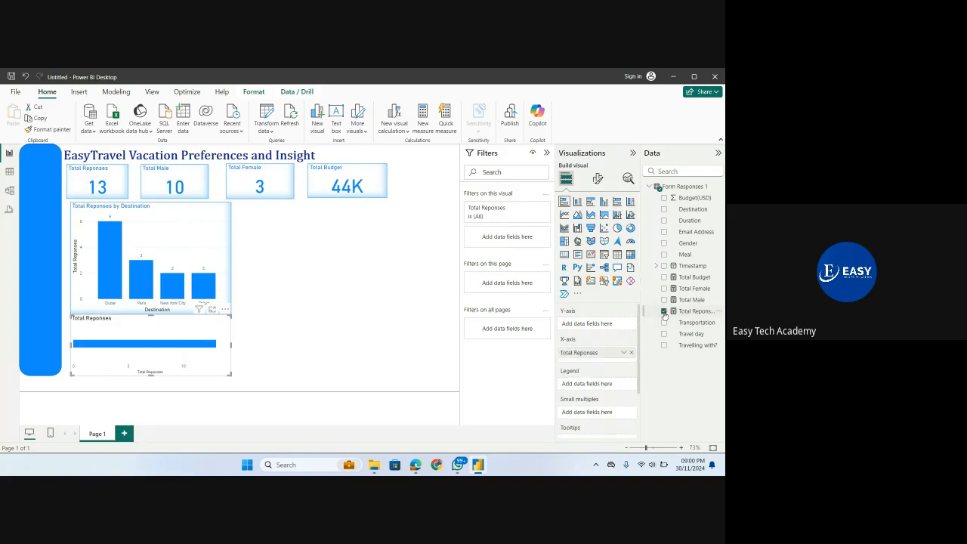
pyautogui.click(664, 221)
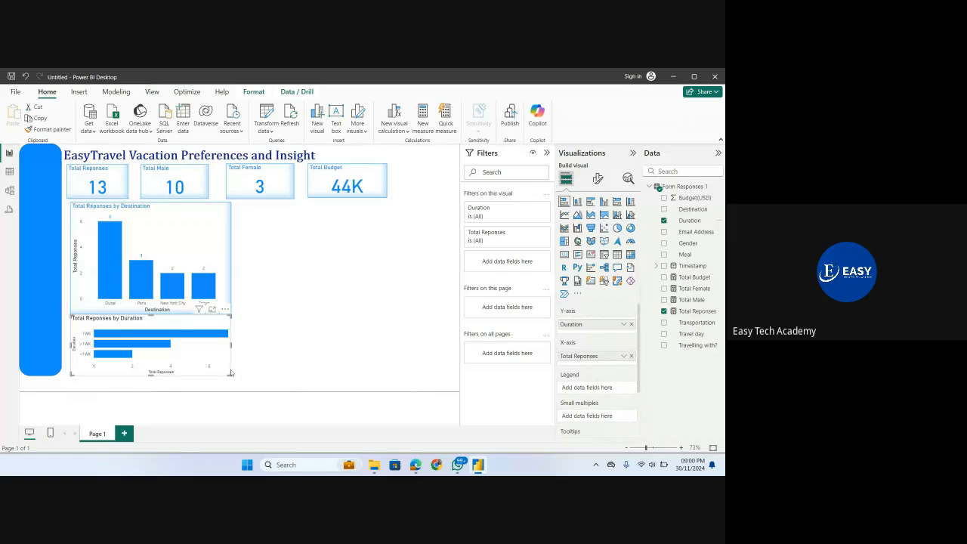
pyautogui.moveTo(219, 360); pyautogui.dragTo(395, 313)
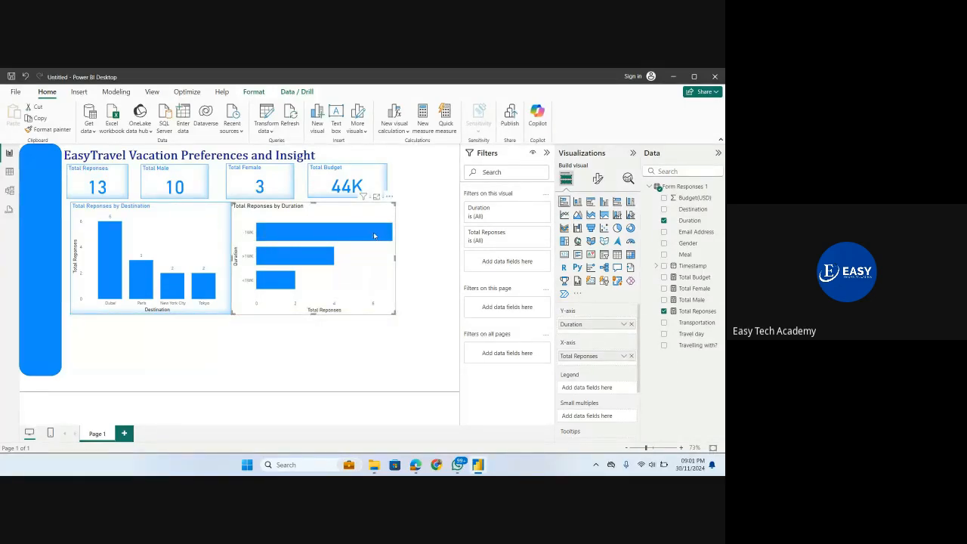
pyautogui.moveTo(382, 236)
pyautogui.moveTo(250, 263)
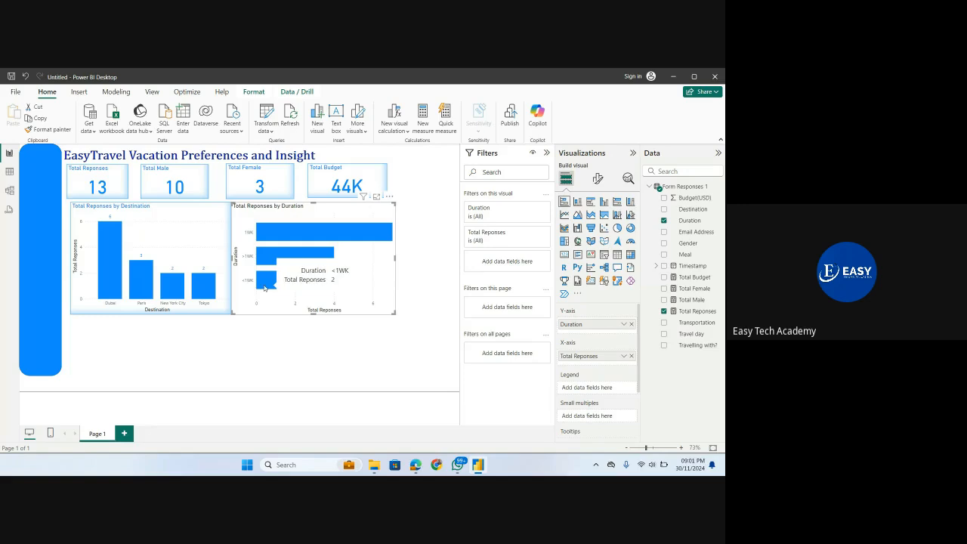
pyautogui.moveTo(295, 286)
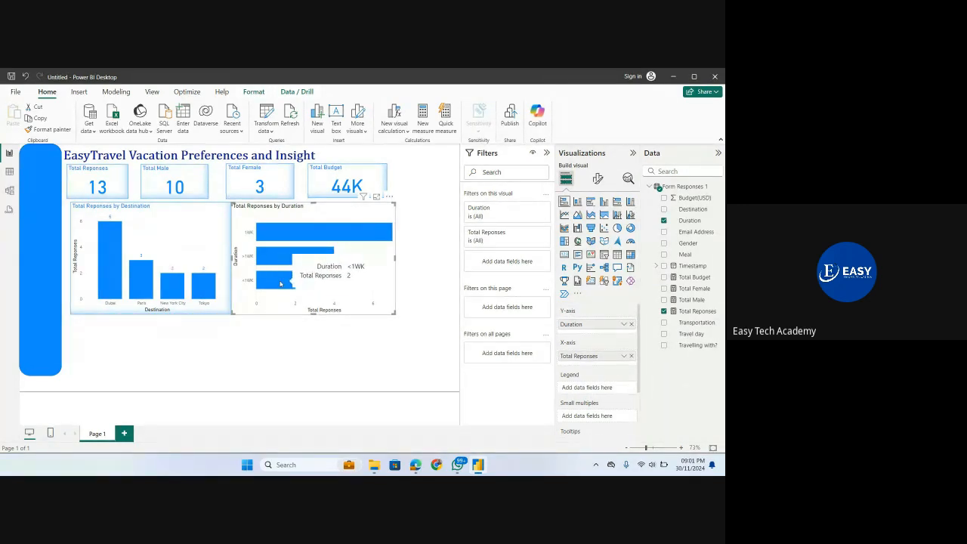
# Step: Copy the destination chart's formatting onto the duration bar chart and widen the bar chart to the page edge
pyautogui.click(136, 219)
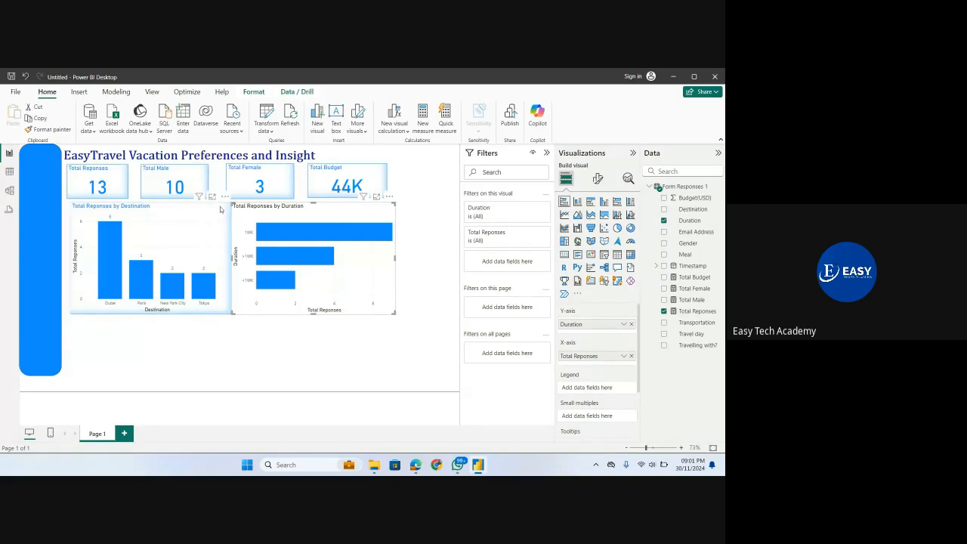
pyautogui.click(49, 129)
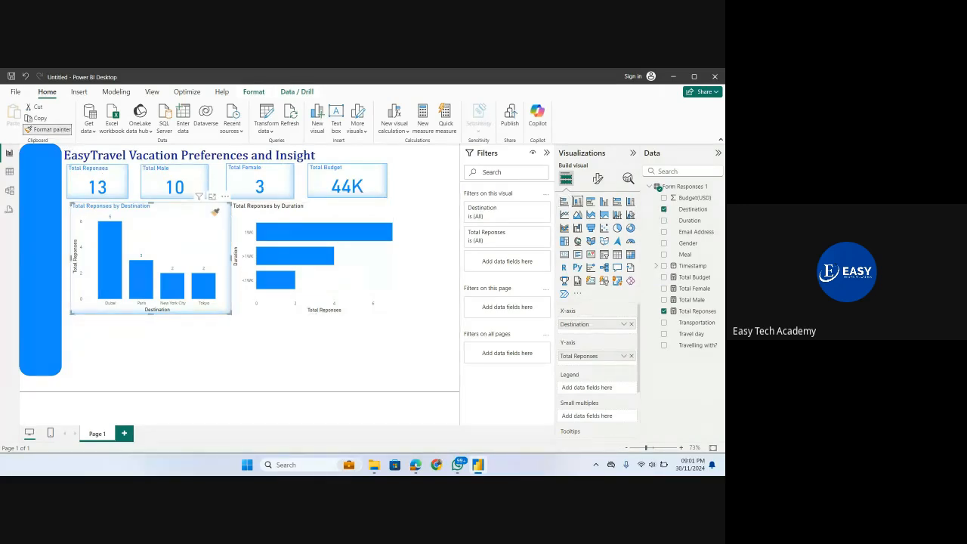
pyautogui.click(244, 219)
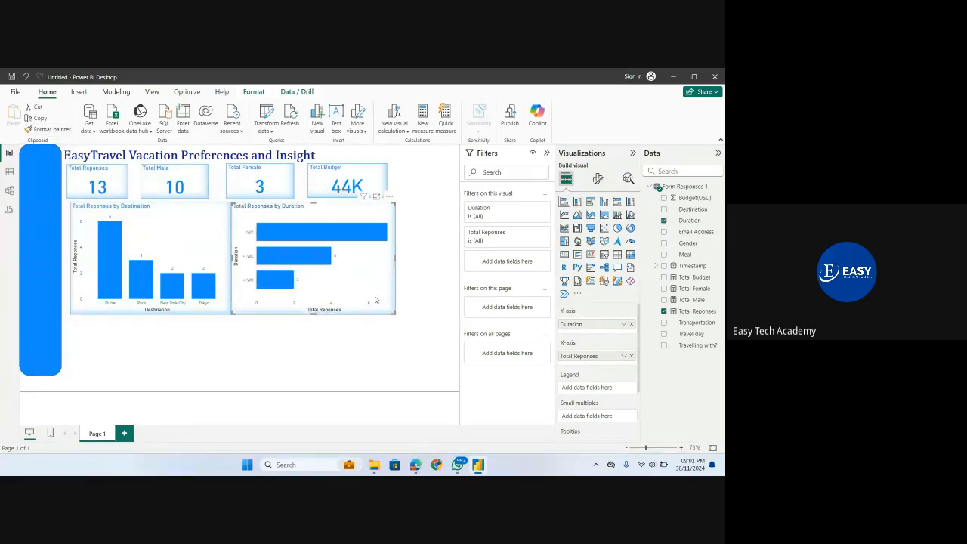
pyautogui.moveTo(394, 310); pyautogui.dragTo(453, 318)
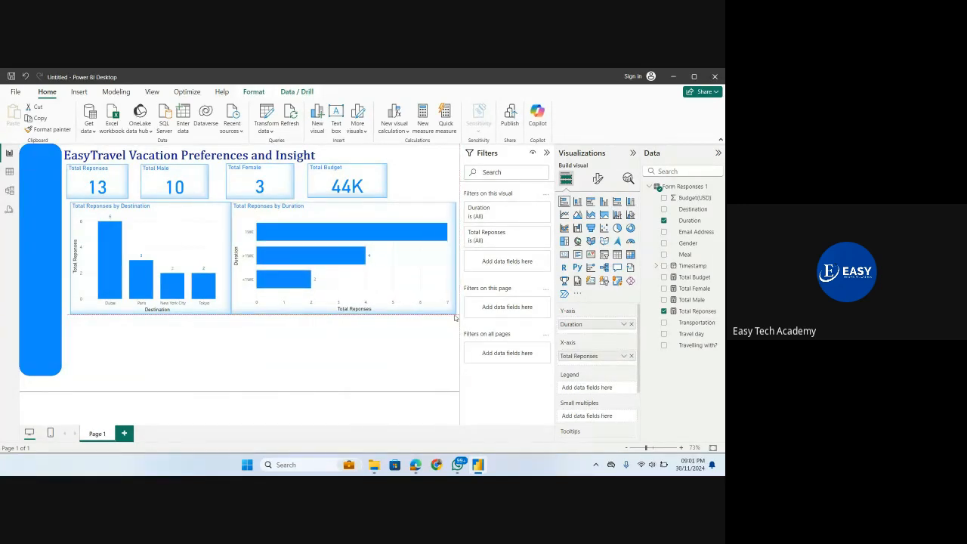
pyautogui.click(390, 349)
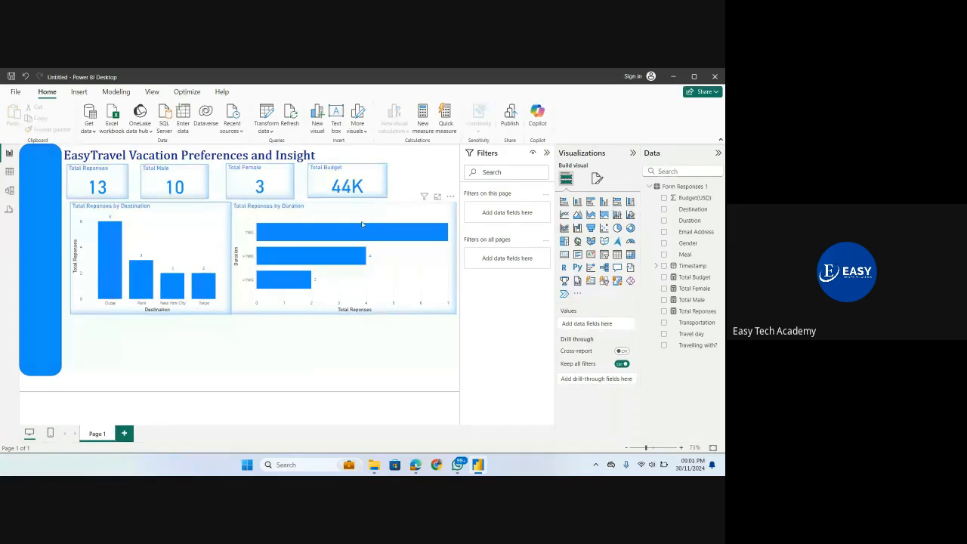
# Step: Convert the Total Reponses by Duration bar chart into a treemap
pyautogui.click(387, 210)
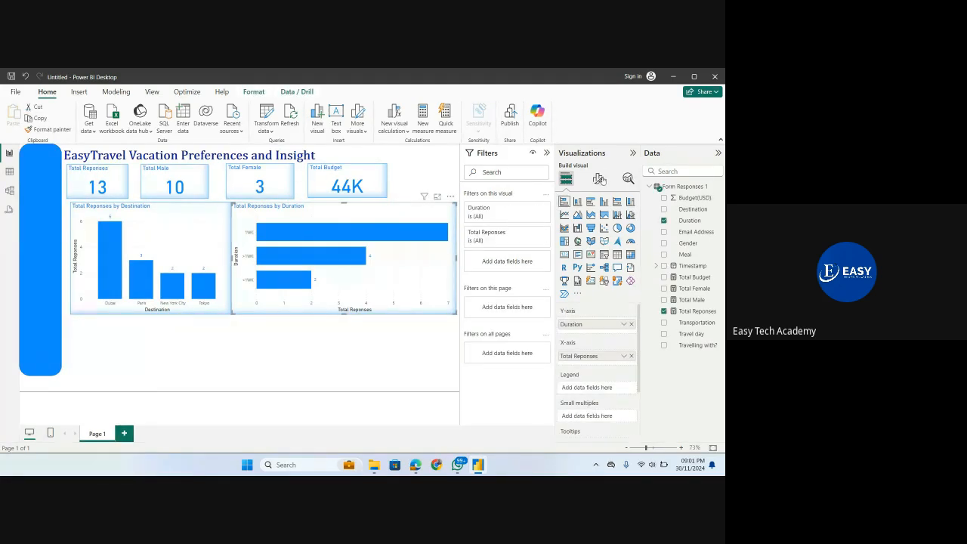
pyautogui.click(598, 178)
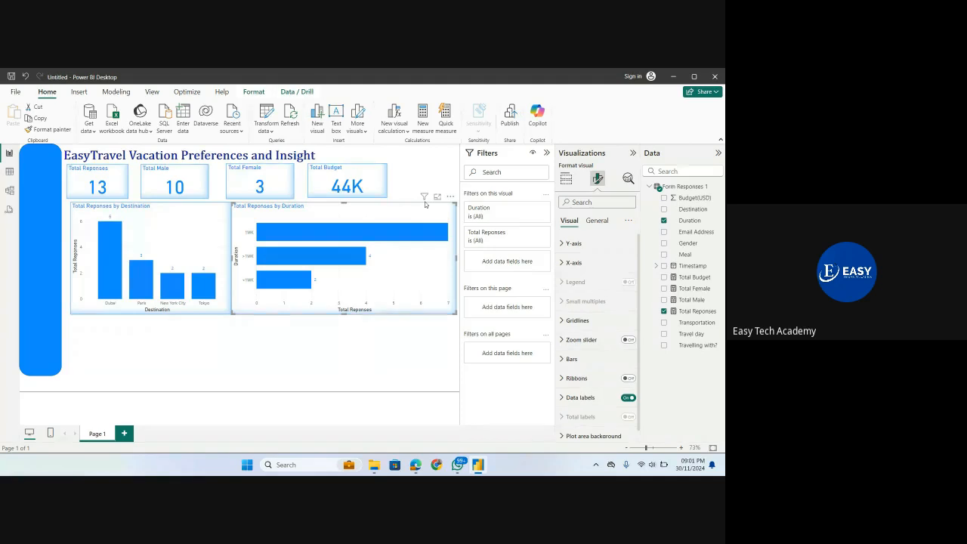
pyautogui.click(566, 179)
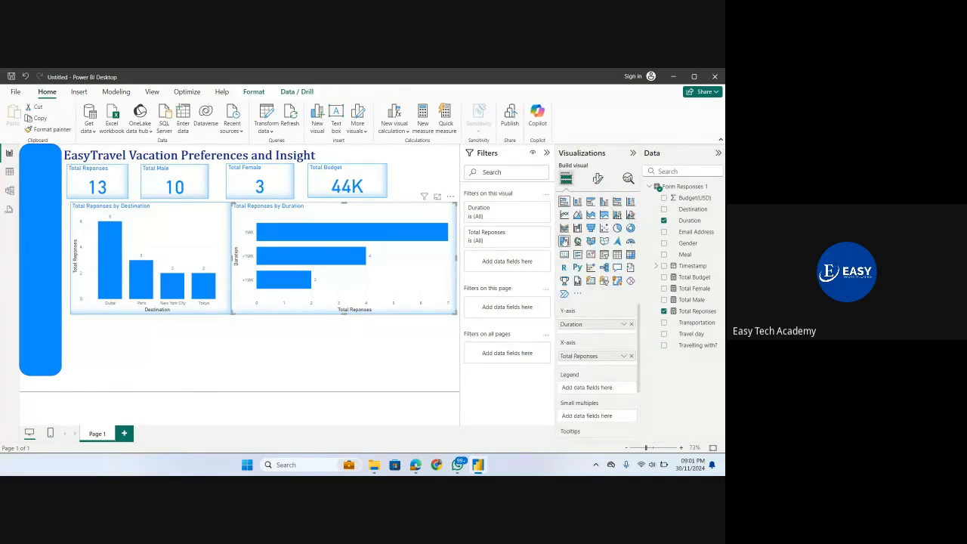
pyautogui.click(564, 241)
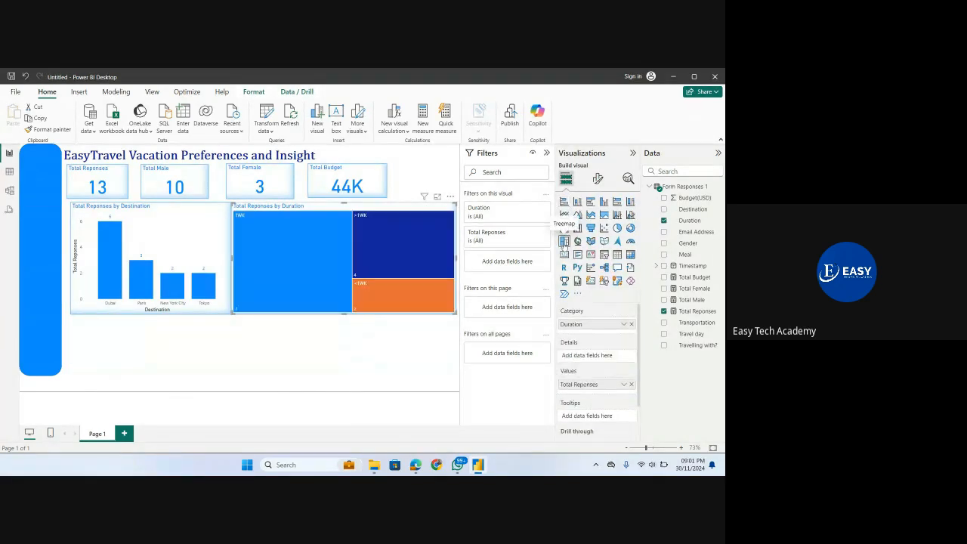
# Step: Narrow the duration treemap, make it slightly taller and position it beside the destination column chart
pyautogui.moveTo(355, 215); pyautogui.dragTo(354, 235)
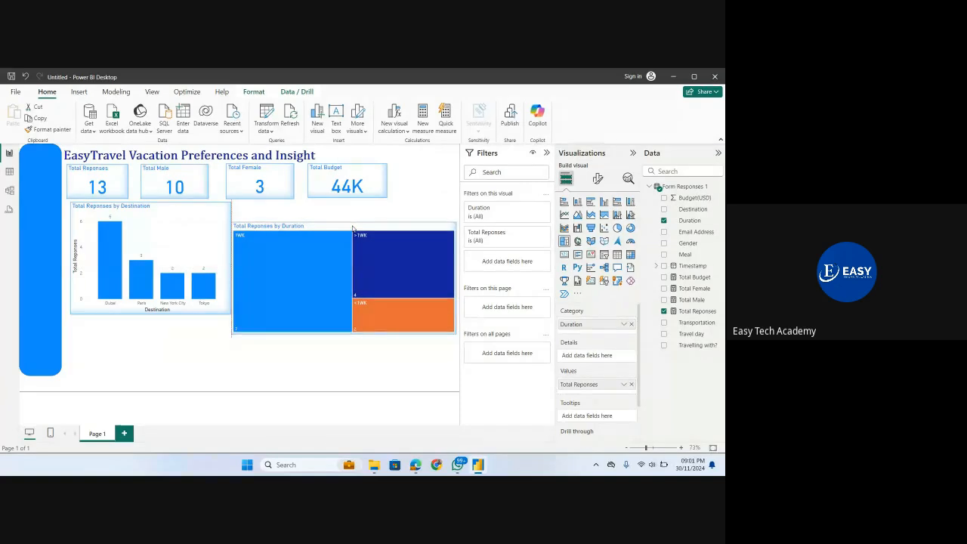
pyautogui.moveTo(233, 333); pyautogui.dragTo(292, 346)
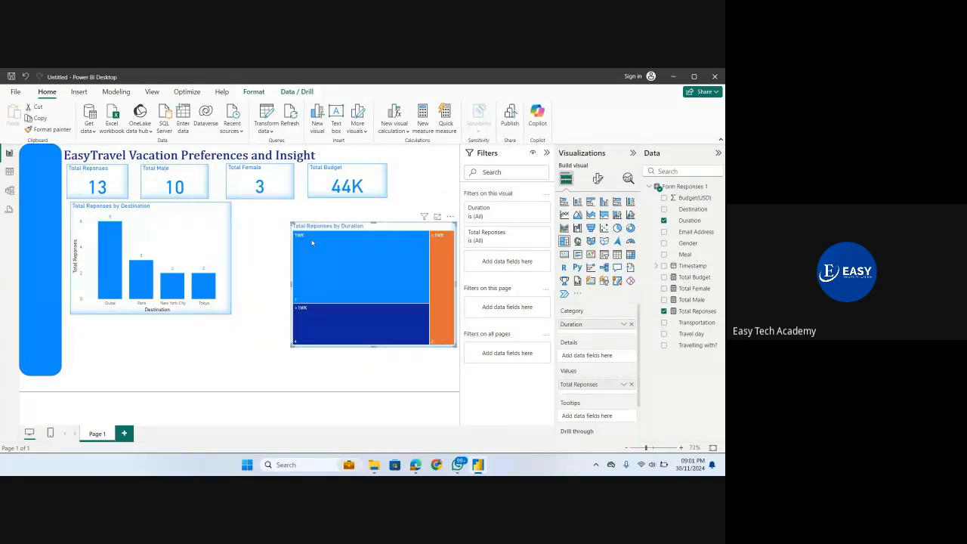
pyautogui.moveTo(418, 240)
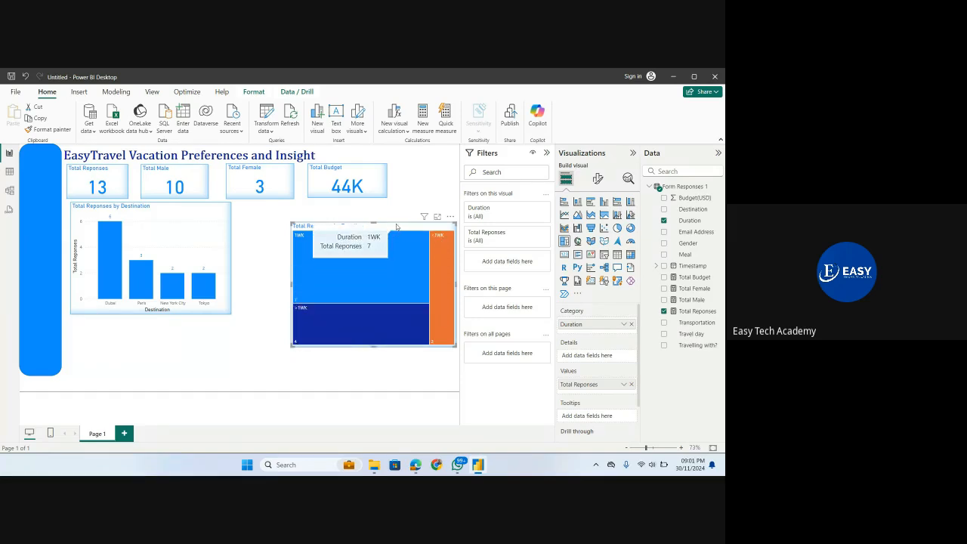
pyautogui.moveTo(401, 228); pyautogui.dragTo(347, 212)
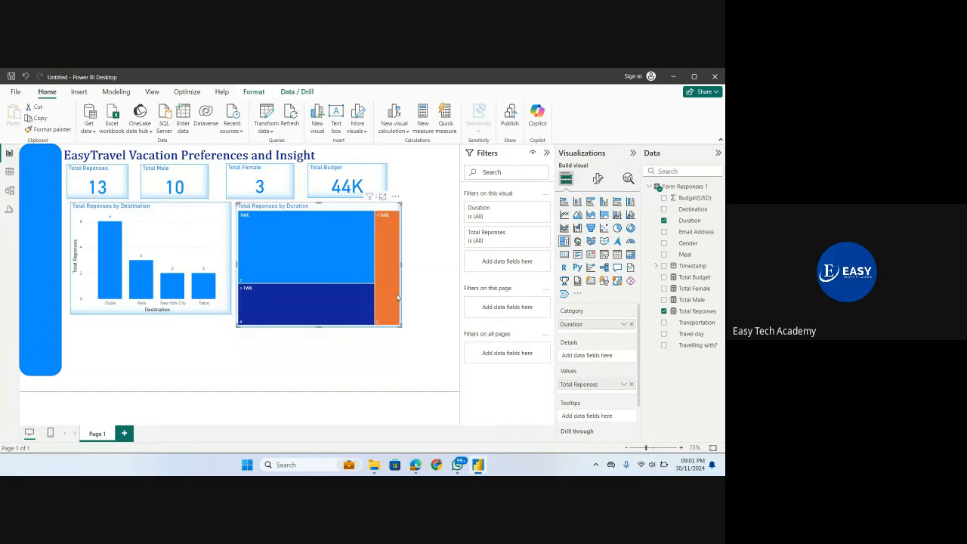
# Step: Shorten the duration treemap so its height matches the destination column chart
pyautogui.moveTo(401, 325); pyautogui.dragTo(403, 313)
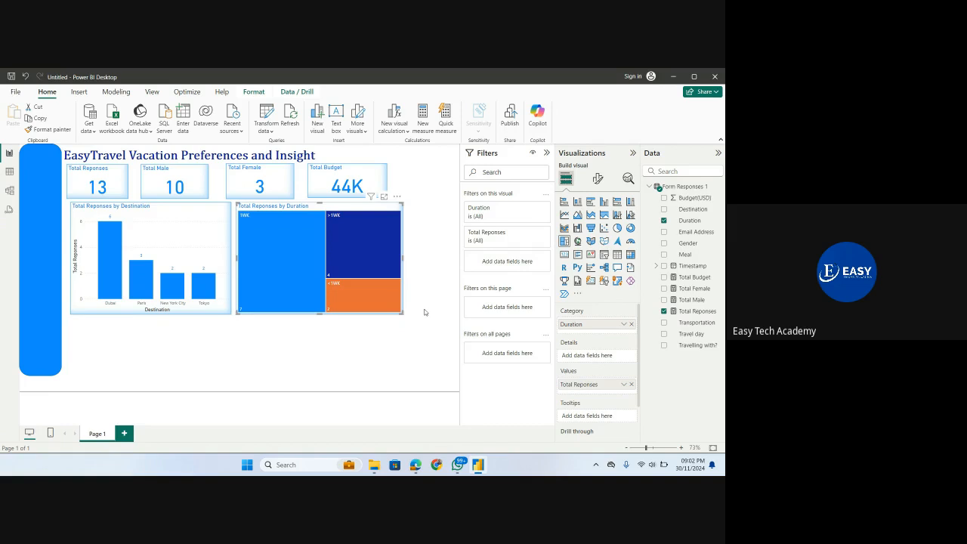
pyautogui.click(424, 312)
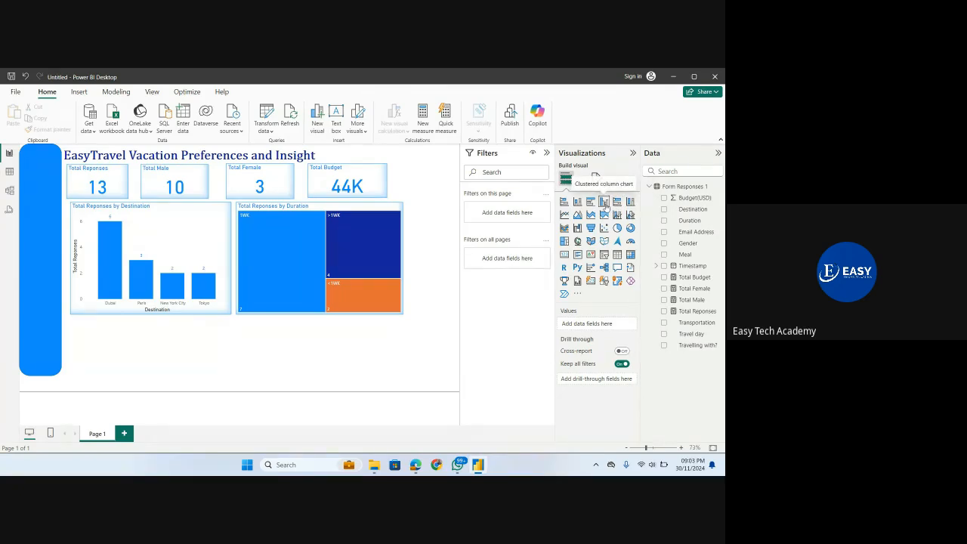
# Step: Add an empty clustered column chart, shrink the destination chart to make room, and fit the new chart beneath it
pyautogui.click(605, 203)
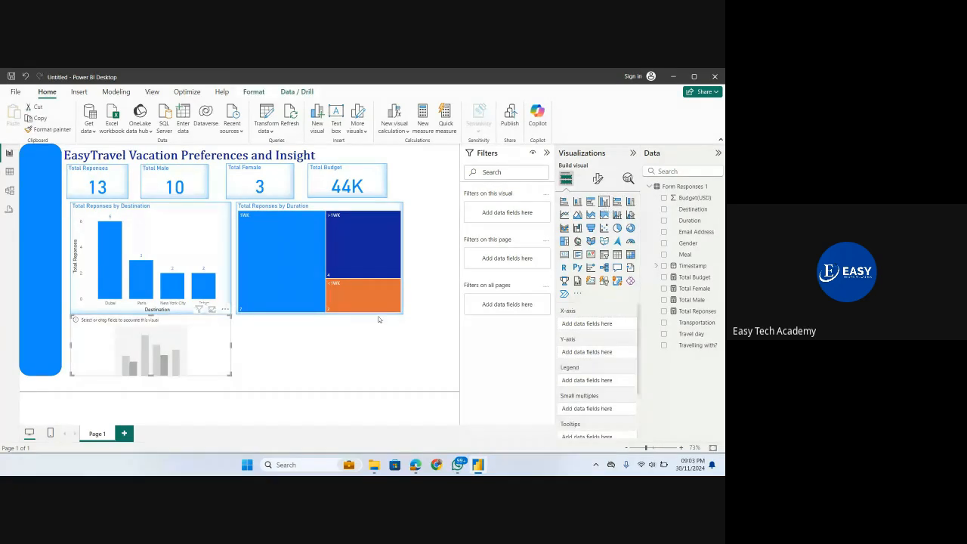
pyautogui.click(225, 198)
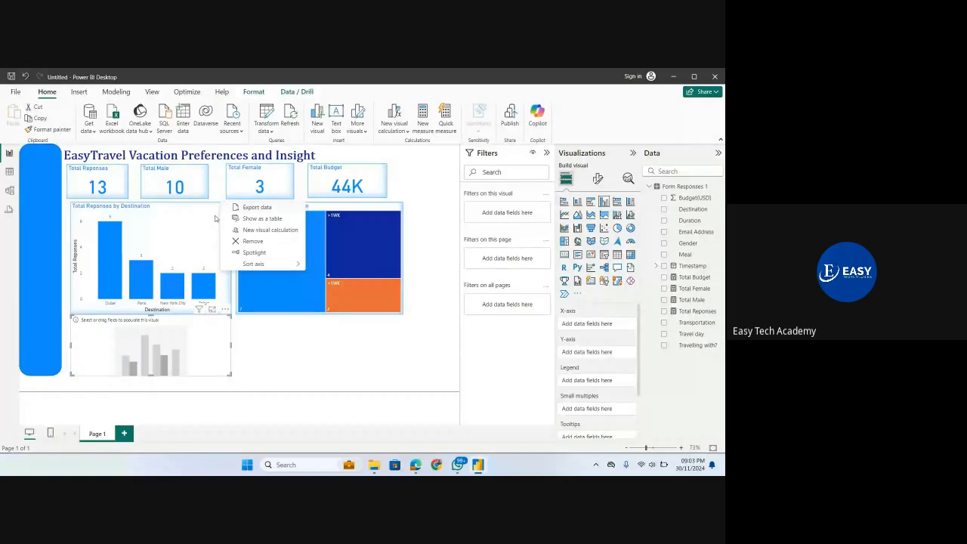
pyautogui.click(213, 219)
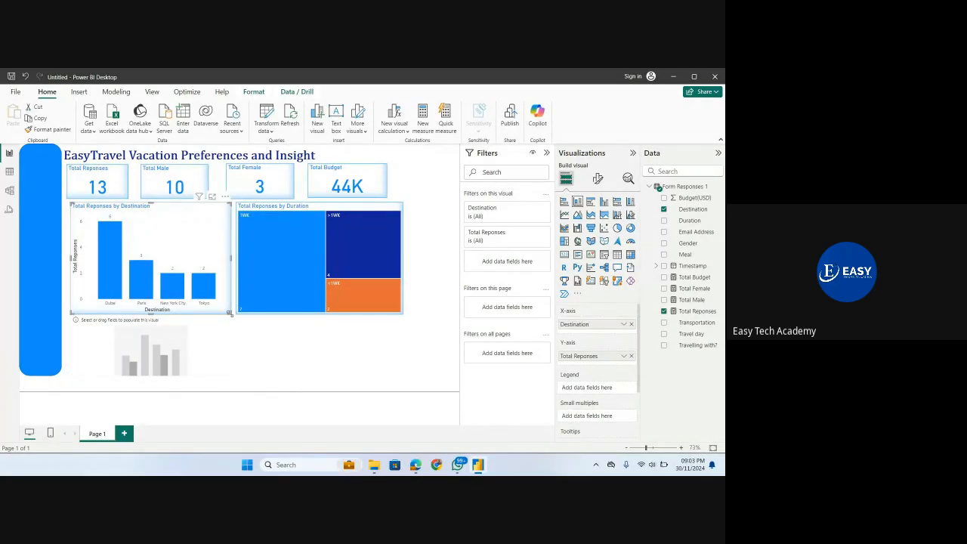
pyautogui.moveTo(230, 317); pyautogui.dragTo(209, 286)
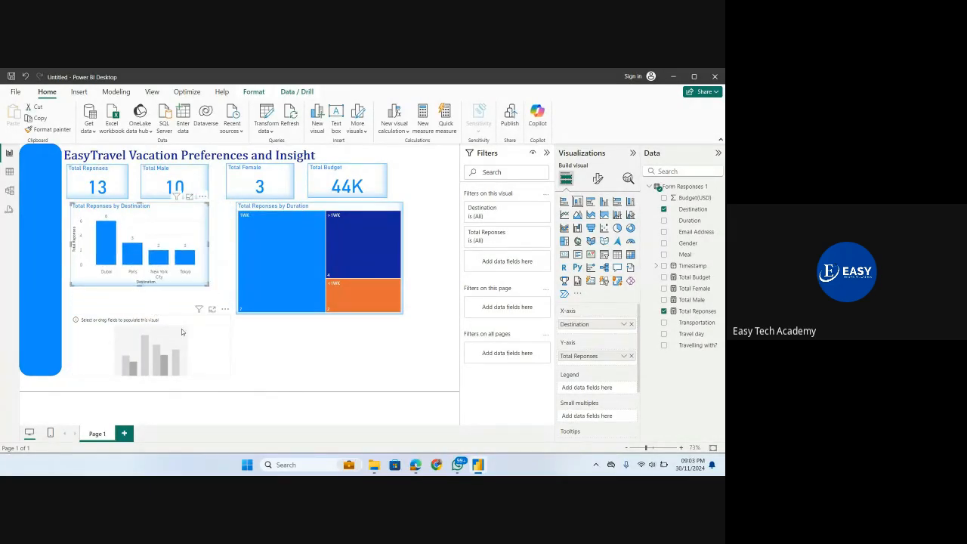
pyautogui.moveTo(204, 329); pyautogui.dragTo(201, 311)
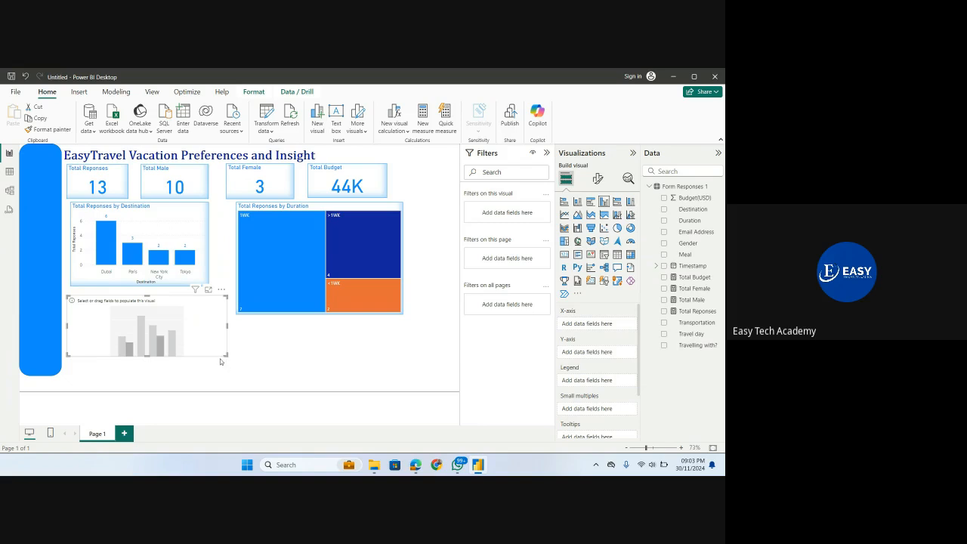
pyautogui.moveTo(226, 359); pyautogui.dragTo(220, 390)
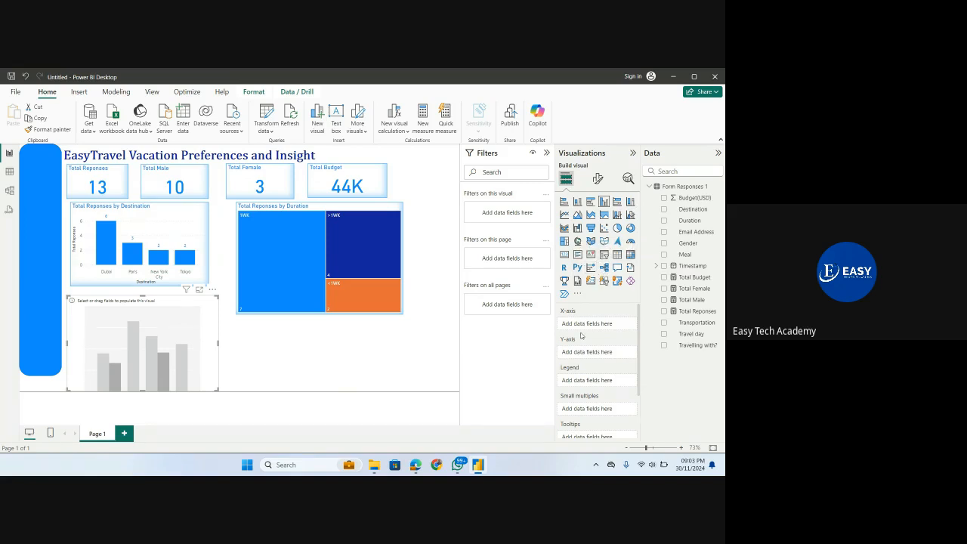
# Step: Plot Total Reponses in the new column chart by Travelling with? after trying Travel day, and make the chart taller
pyautogui.click(664, 317)
pyautogui.click(664, 312)
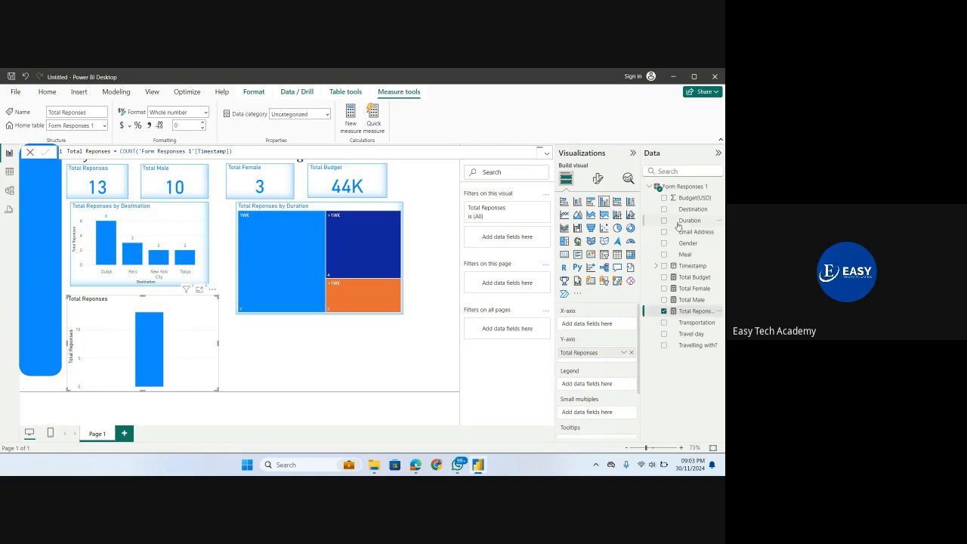
pyautogui.click(664, 335)
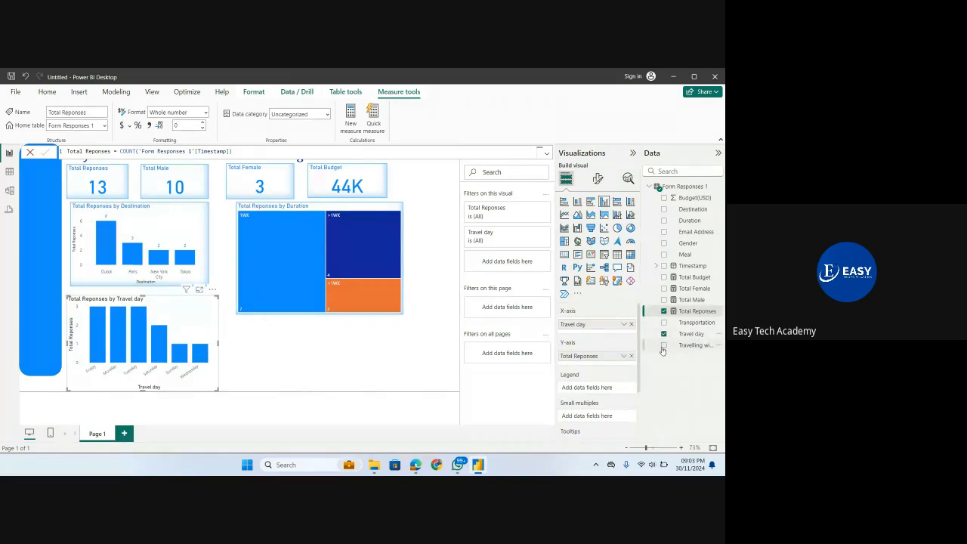
pyautogui.click(664, 334)
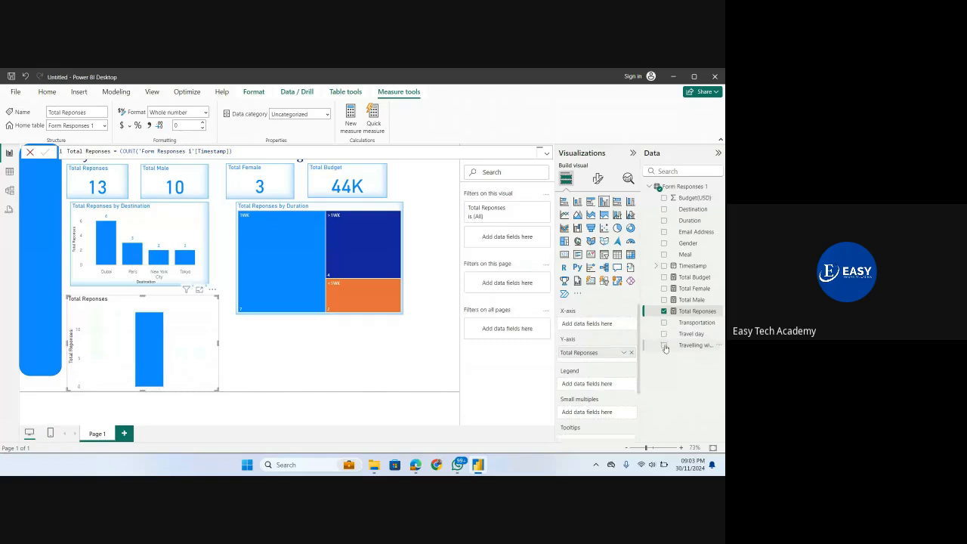
pyautogui.click(664, 345)
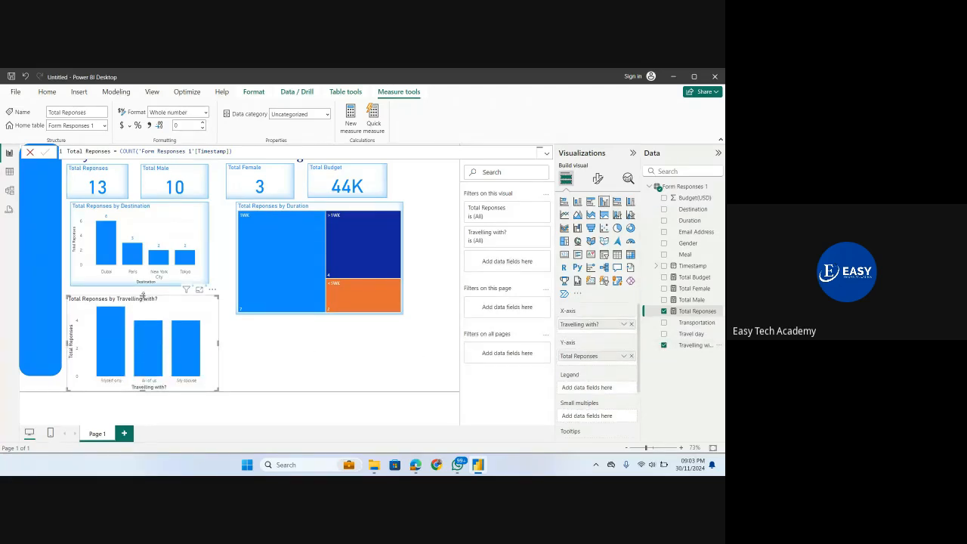
pyautogui.moveTo(143, 295); pyautogui.dragTo(143, 258)
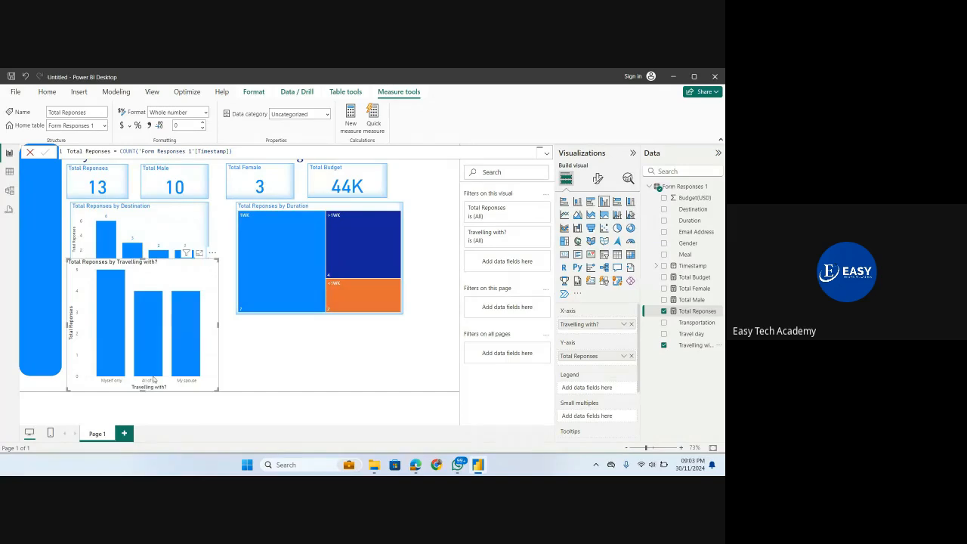
pyautogui.moveTo(154, 377)
pyautogui.moveTo(186, 370)
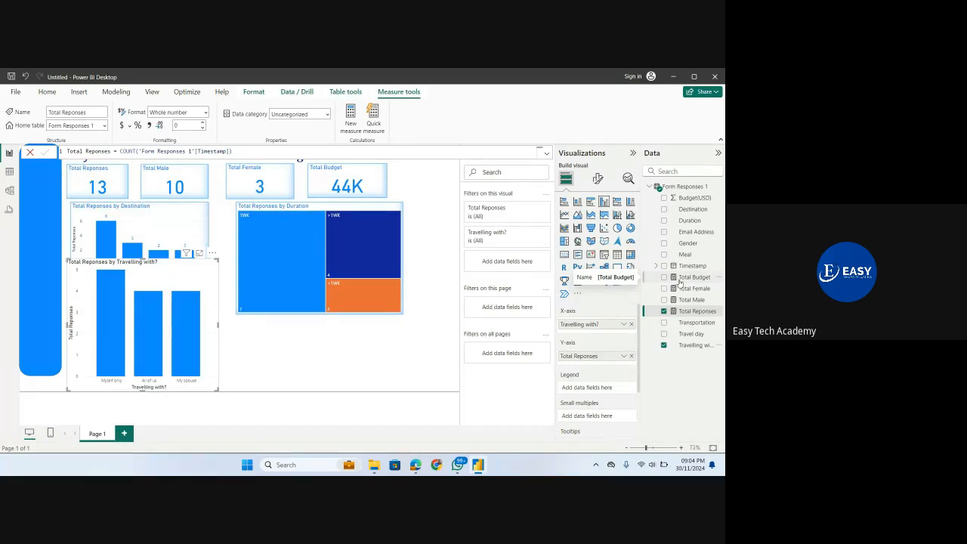
# Step: Try Budget(USD) as a second Y-axis value in a widened Travelling with? chart, and remove that field again
pyautogui.moveTo(679, 200); pyautogui.dragTo(599, 359)
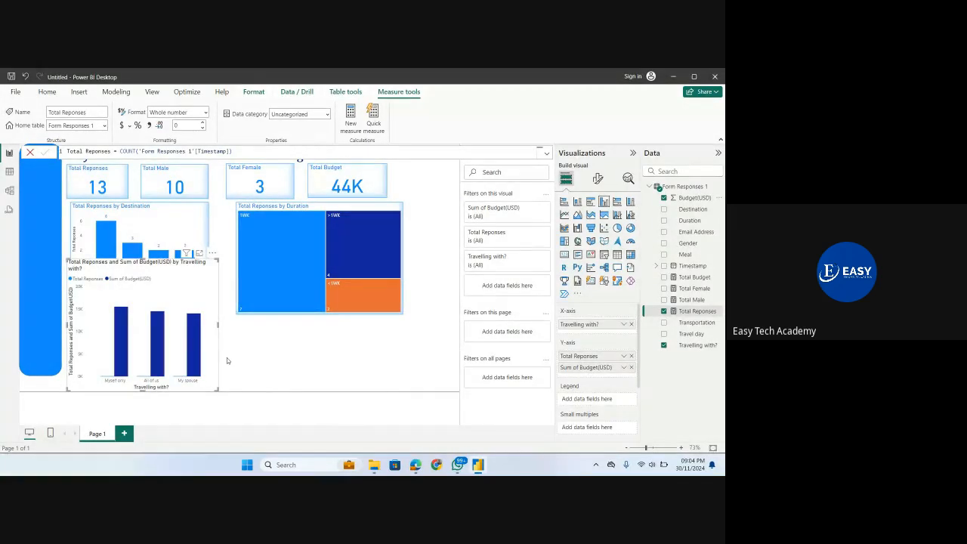
pyautogui.moveTo(218, 325); pyautogui.dragTo(294, 325)
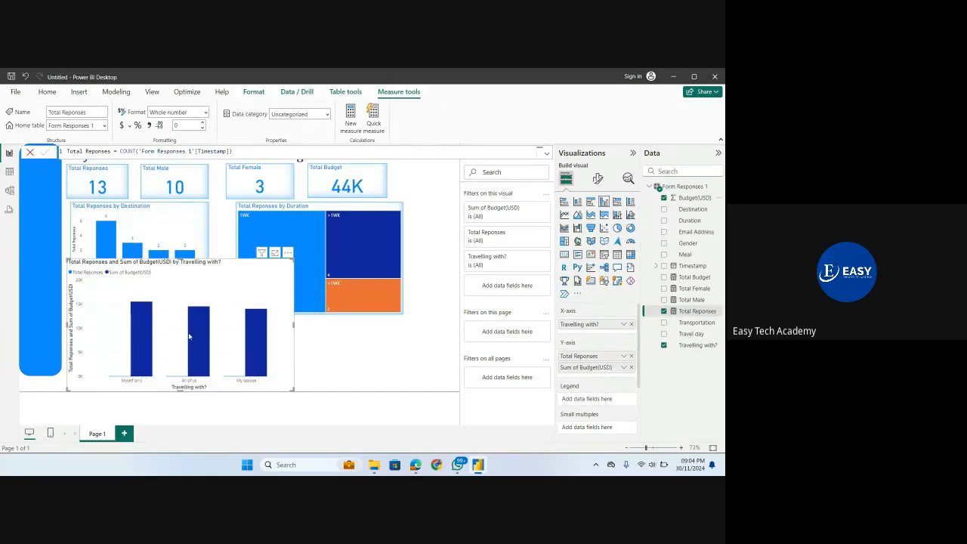
pyautogui.moveTo(189, 336)
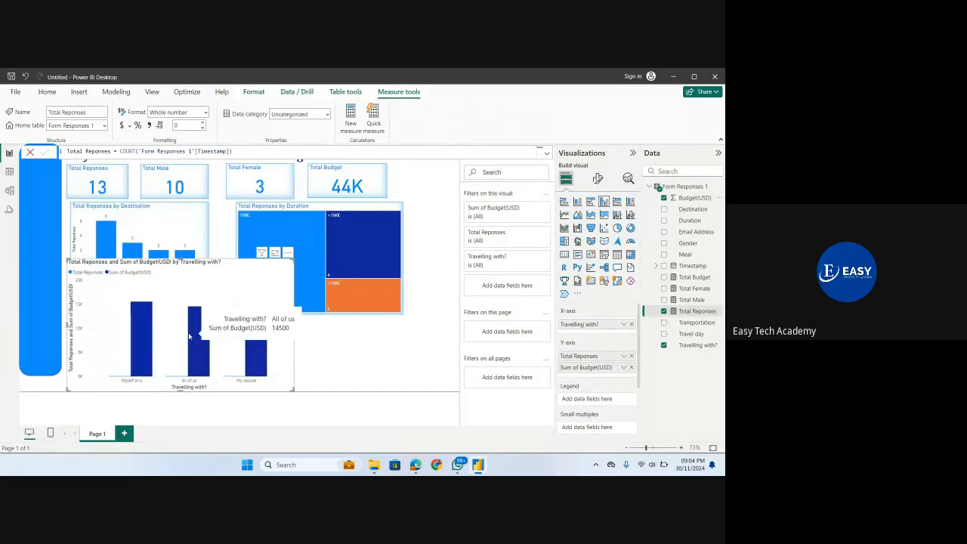
pyautogui.click(632, 368)
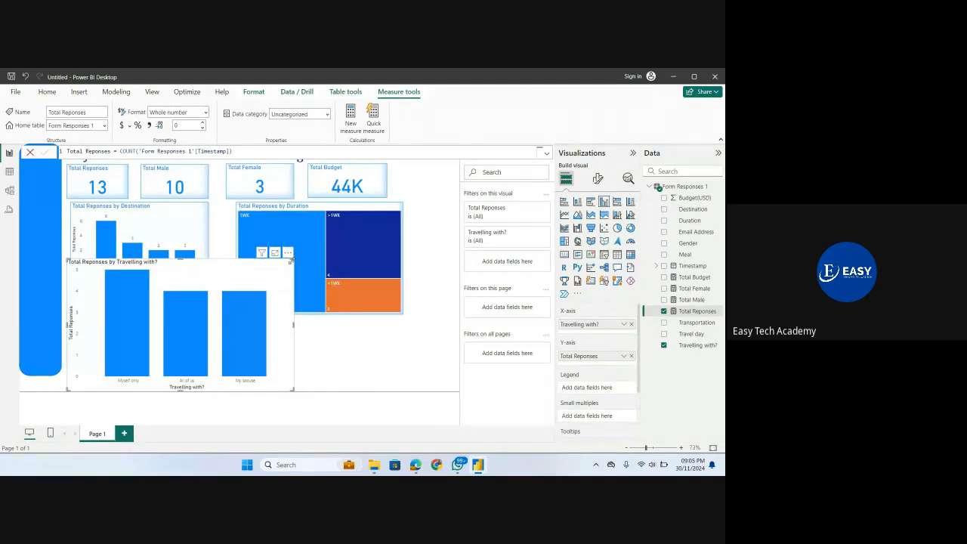
# Step: Fit the Travelling with? chart beneath the destination chart at the same width and copy the destination chart's formatting onto it
pyautogui.moveTo(288, 259); pyautogui.dragTo(204, 291)
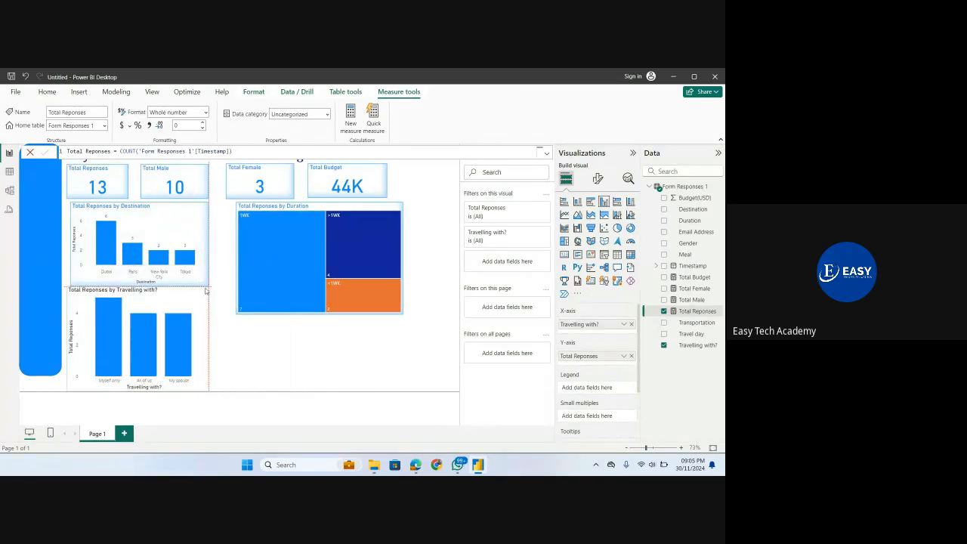
pyautogui.click(245, 362)
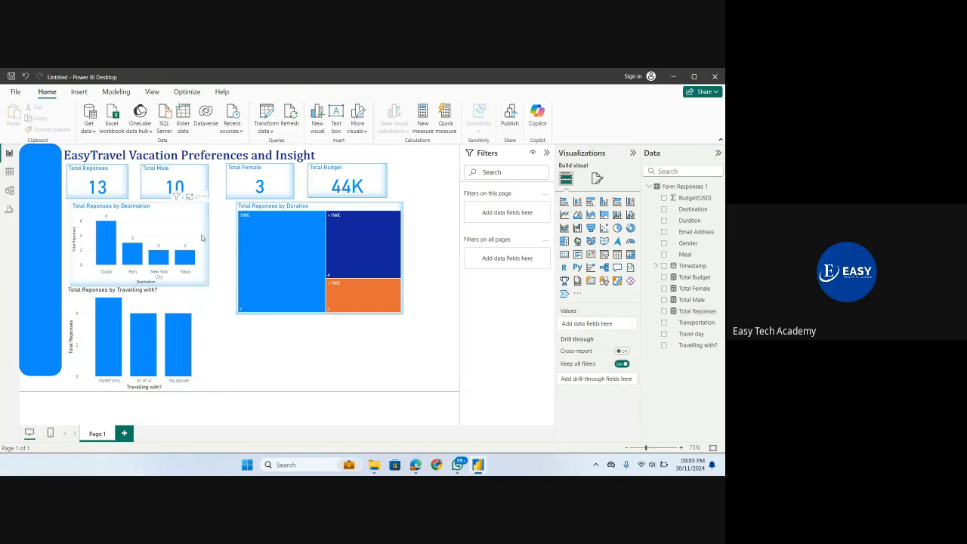
pyautogui.click(41, 130)
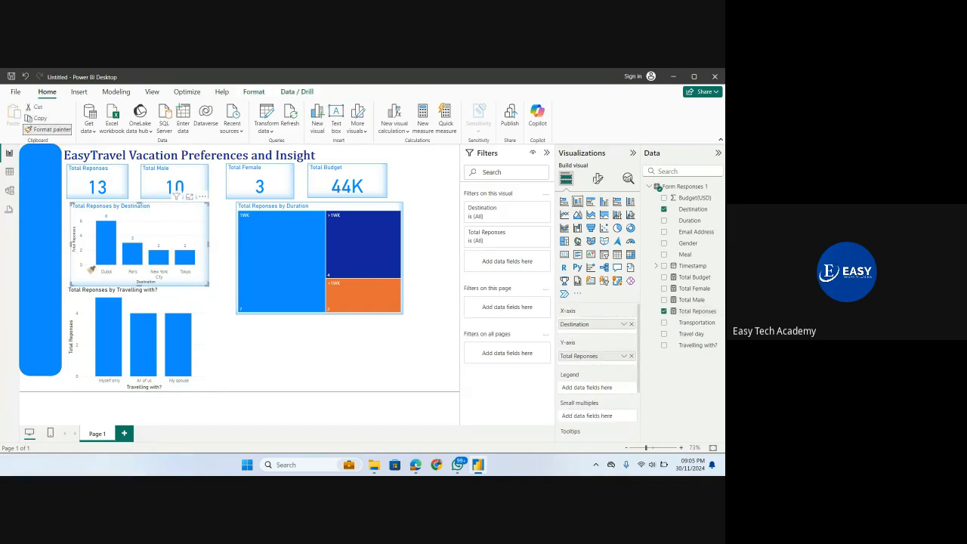
pyautogui.click(174, 303)
pyautogui.click(205, 313)
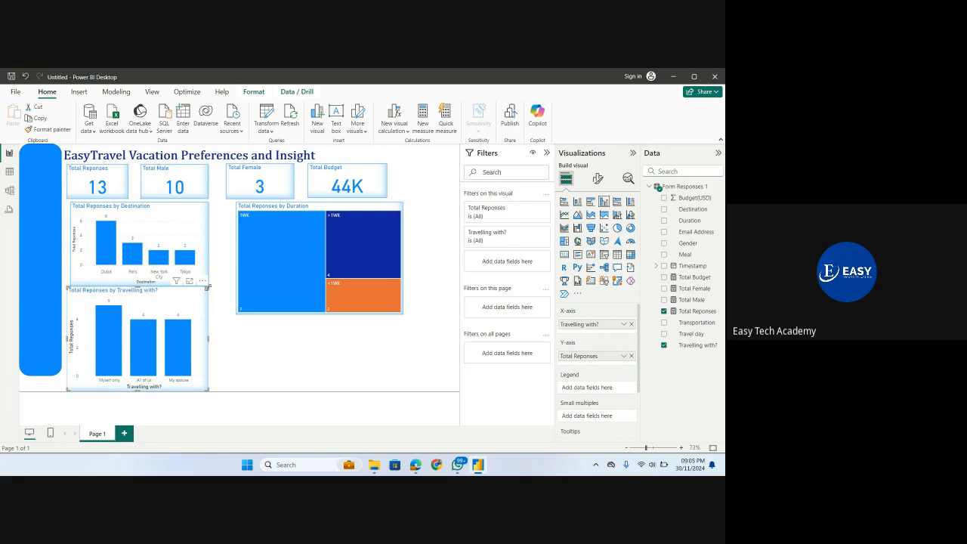
pyautogui.moveTo(208, 287); pyautogui.dragTo(209, 298)
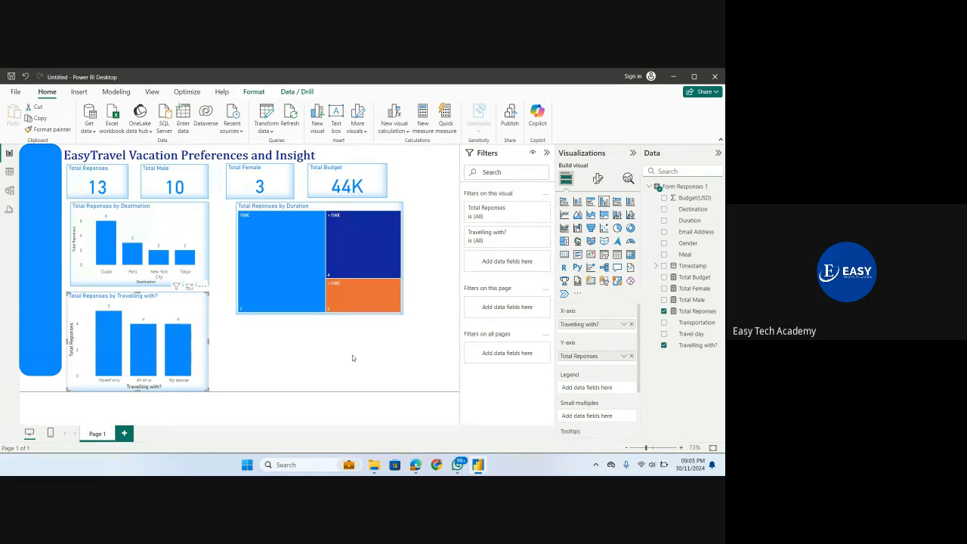
# Step: Move the duration treemap closer to the destination chart and shorten it slightly
pyautogui.click(309, 209)
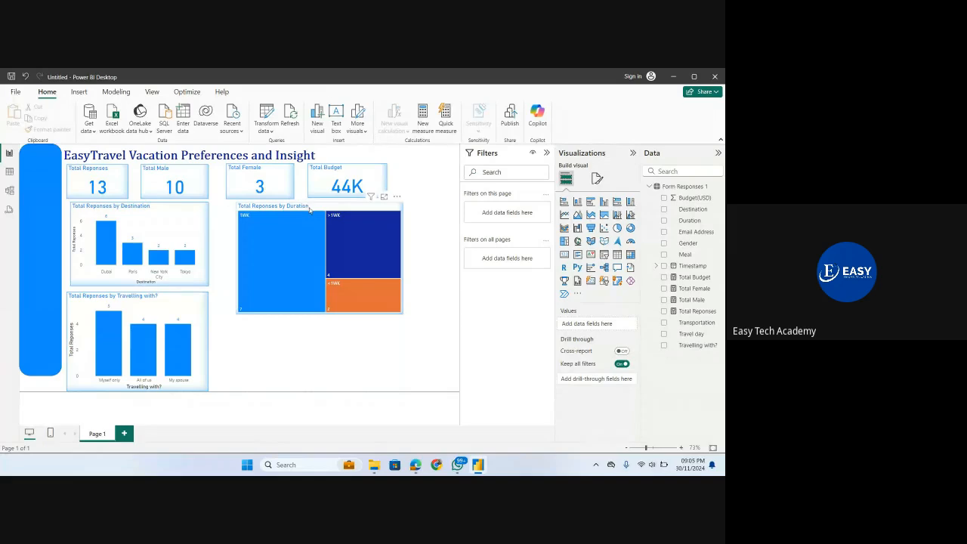
pyautogui.moveTo(312, 208); pyautogui.dragTo(300, 207)
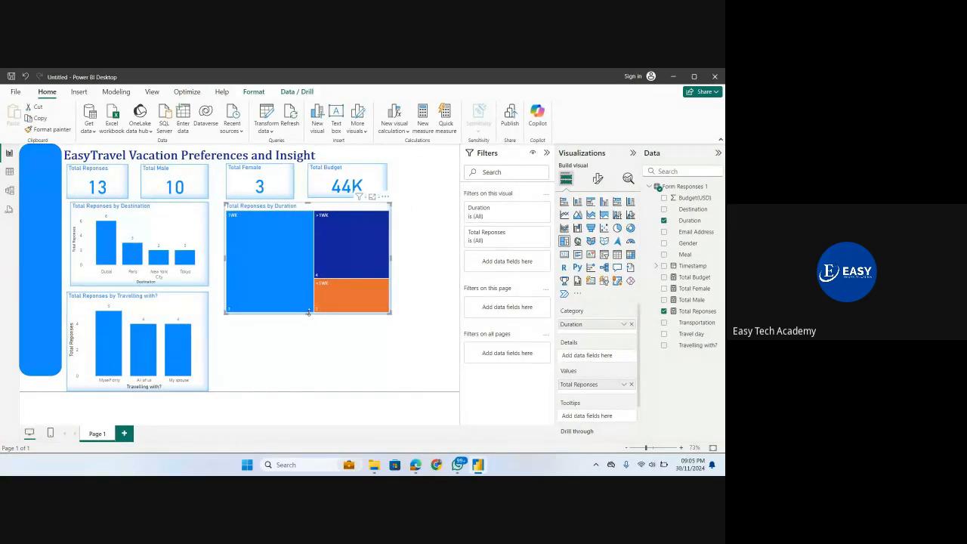
pyautogui.moveTo(310, 313); pyautogui.dragTo(309, 303)
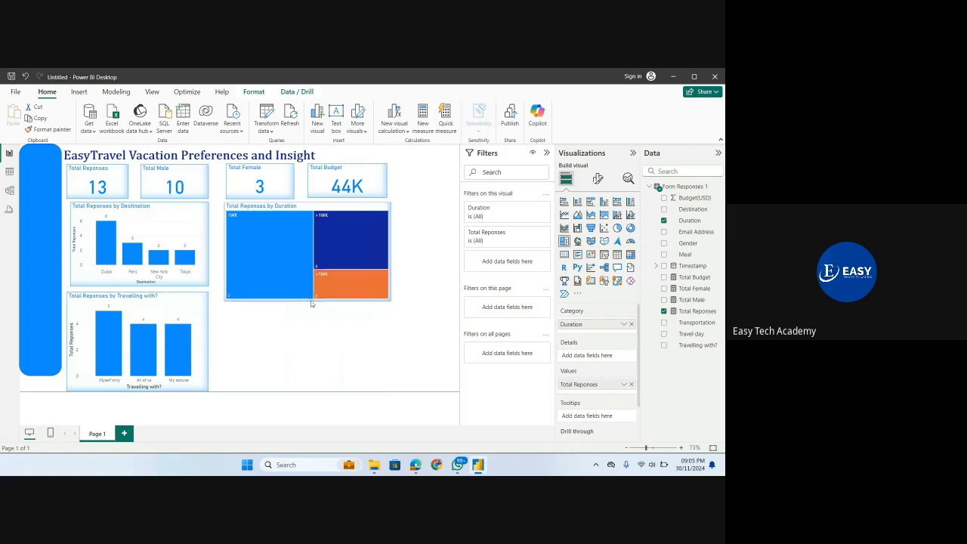
pyautogui.click(339, 325)
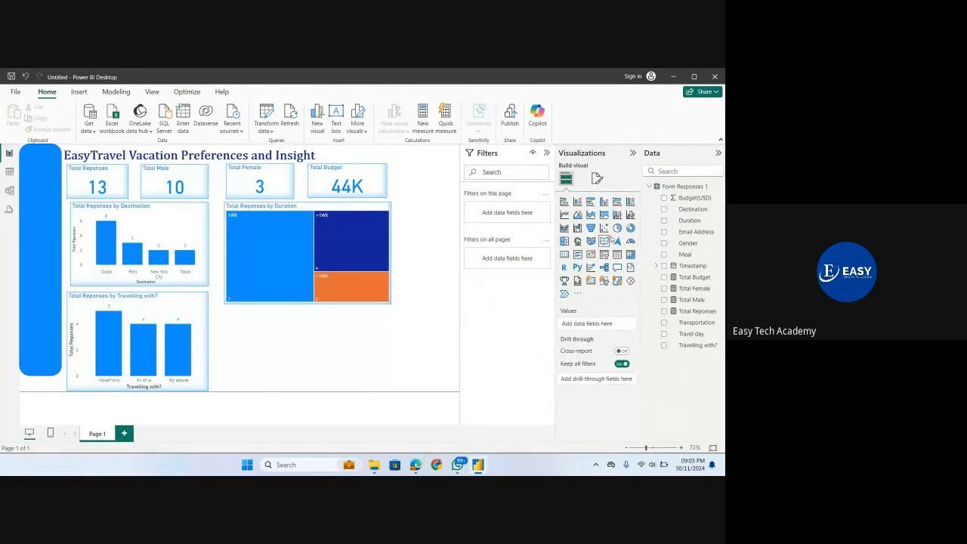
# Step: Add a stacked column chart of Total Reponses by Meal below the duration treemap, towards the page's outer edge
pyautogui.click(578, 202)
pyautogui.moveTo(377, 344); pyautogui.dragTo(446, 339)
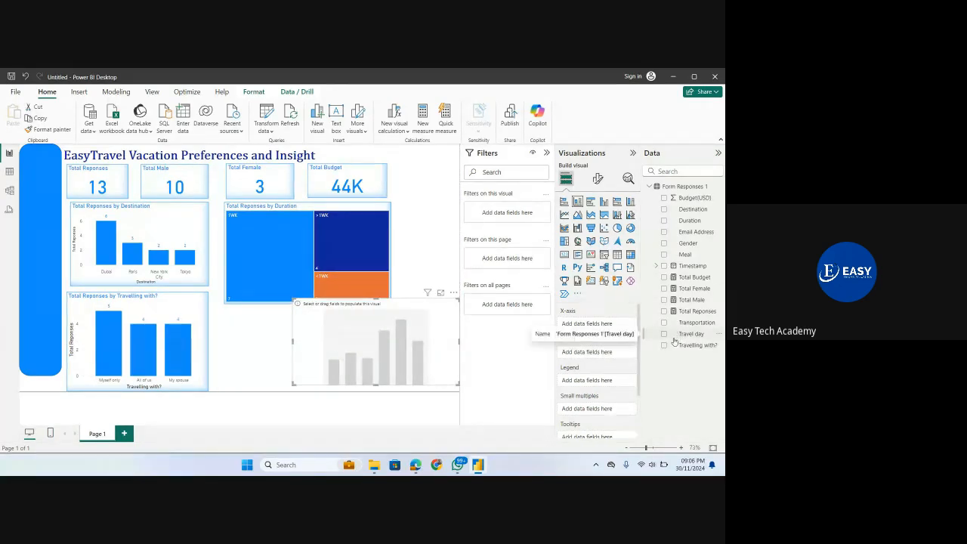
pyautogui.click(664, 255)
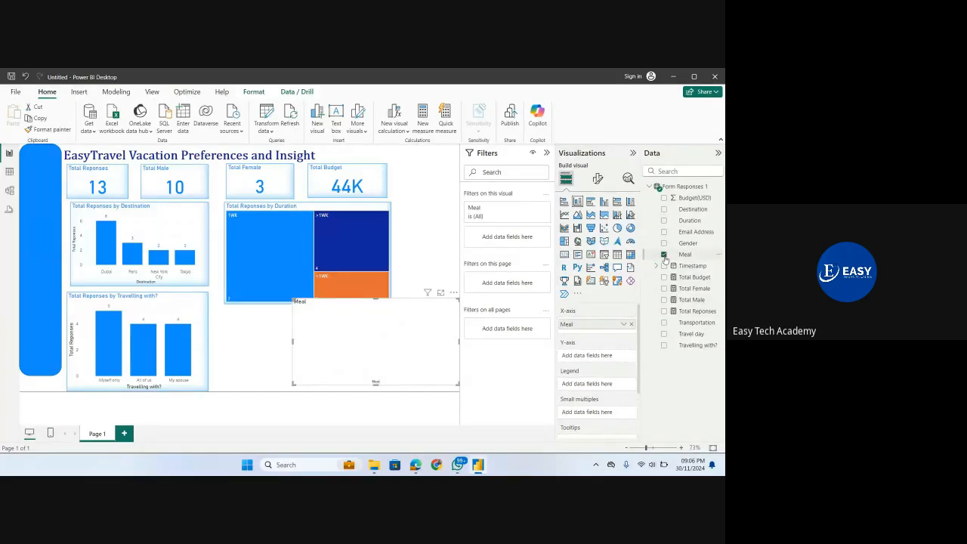
pyautogui.click(664, 311)
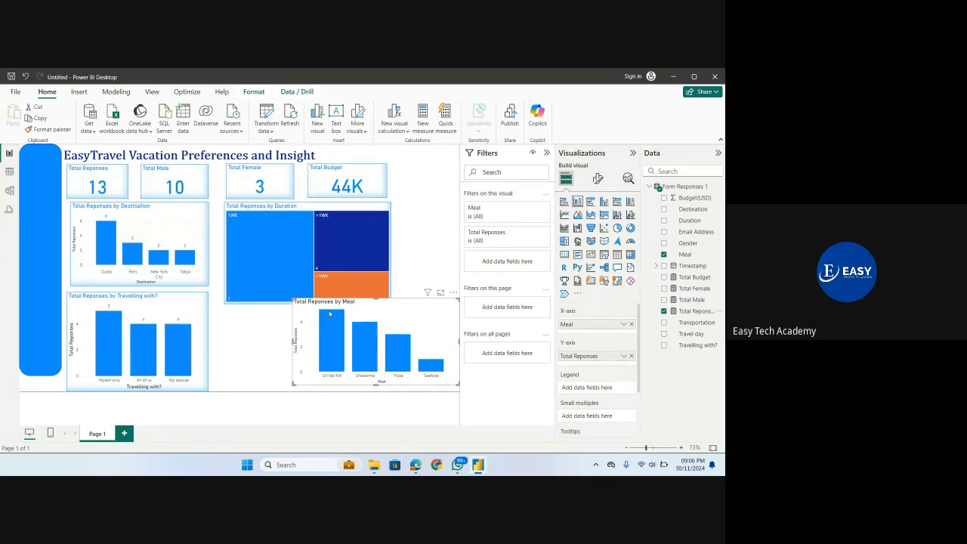
# Step: Copy the Travelling with? chart's formatting onto the Total Reponses by Meal chart
pyautogui.moveTo(329, 313)
pyautogui.click(150, 303)
pyautogui.click(47, 129)
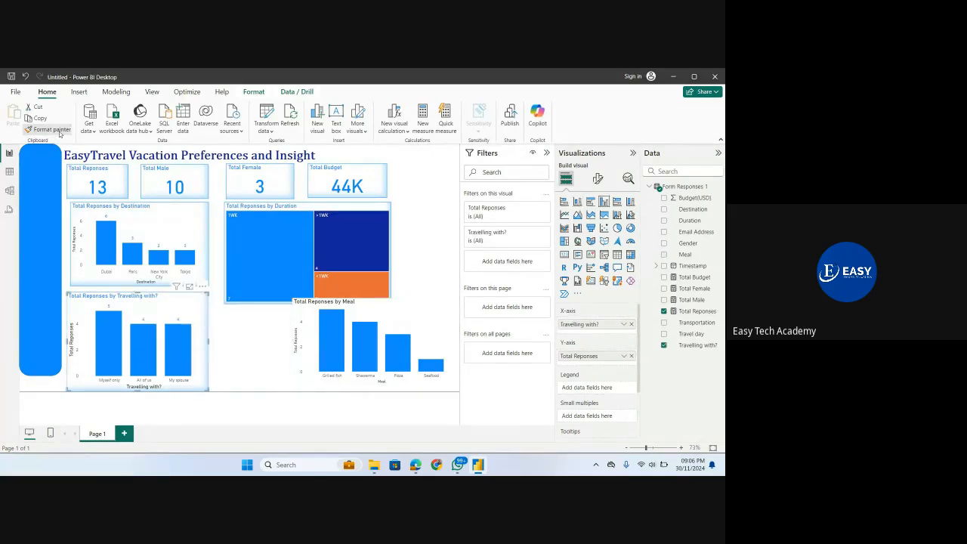
pyautogui.click(312, 311)
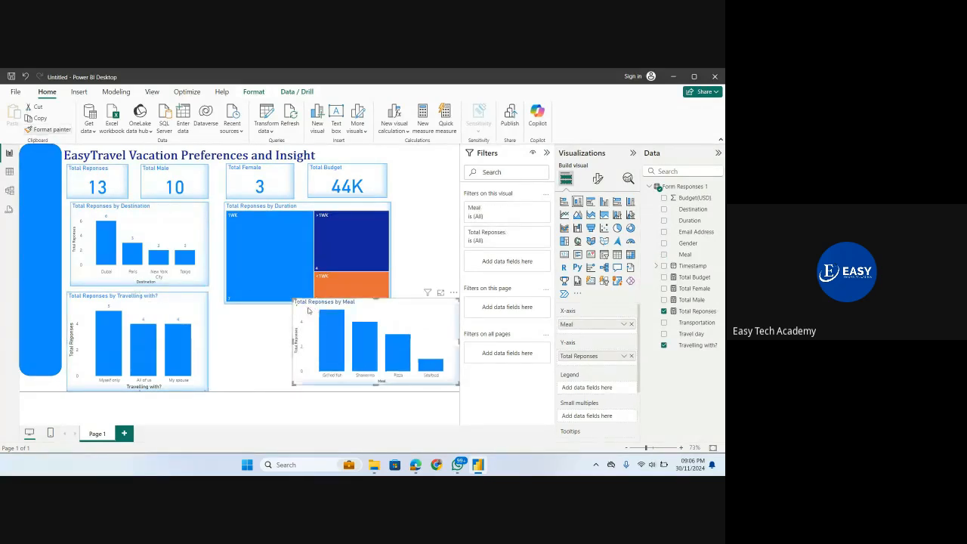
# Step: Shrink the Meal chart, convert it to a stacked bar chart and place it under the treemap beside the Travelling with? chart
pyautogui.moveTo(456, 298); pyautogui.dragTo(414, 311)
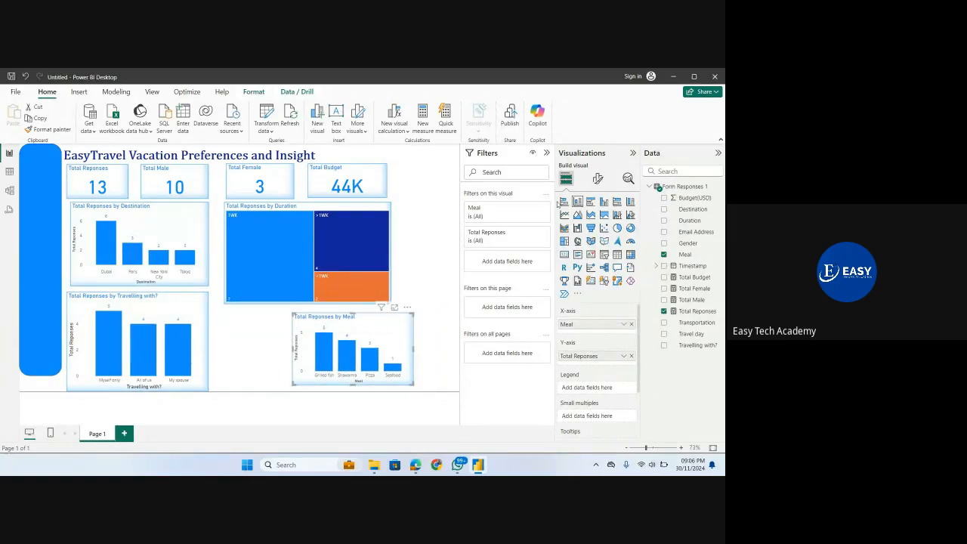
pyautogui.click(564, 202)
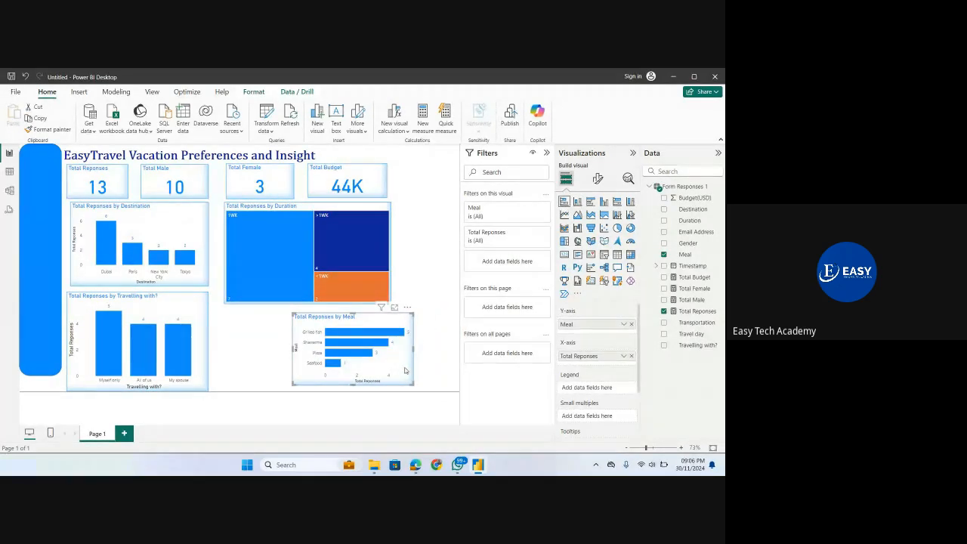
pyautogui.moveTo(405, 369); pyautogui.dragTo(328, 369)
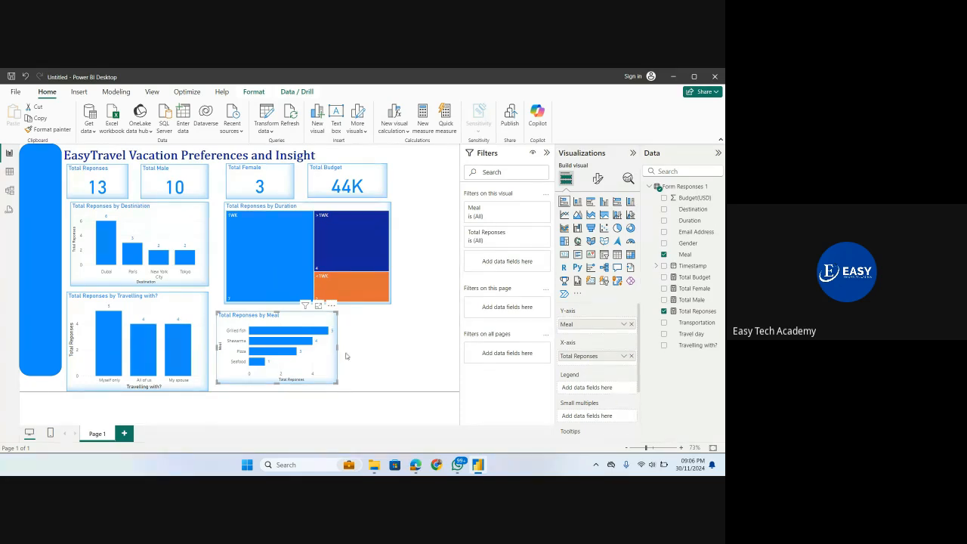
# Step: Add a line chart of Total Reponses by Travel day beside the Meal chart and widen it towards the page edge
pyautogui.click(346, 355)
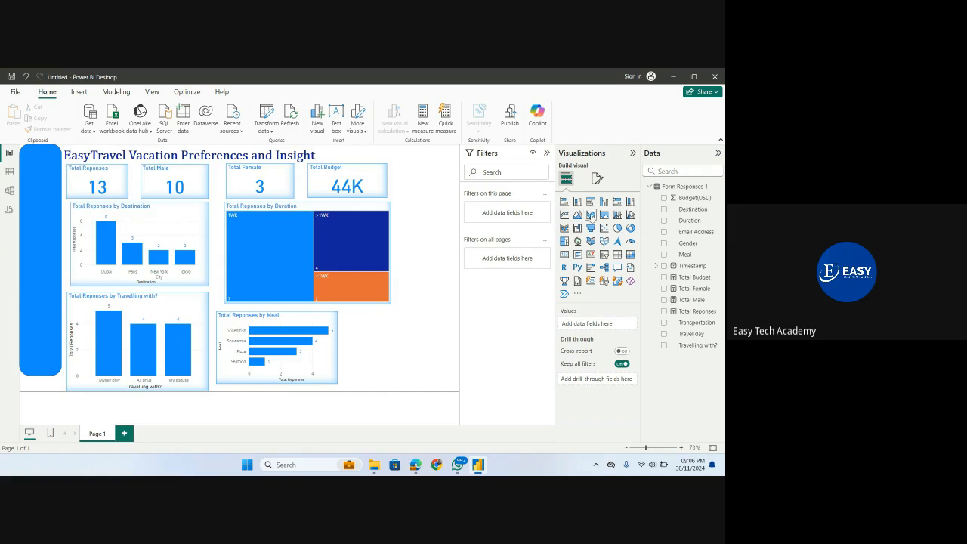
pyautogui.click(564, 216)
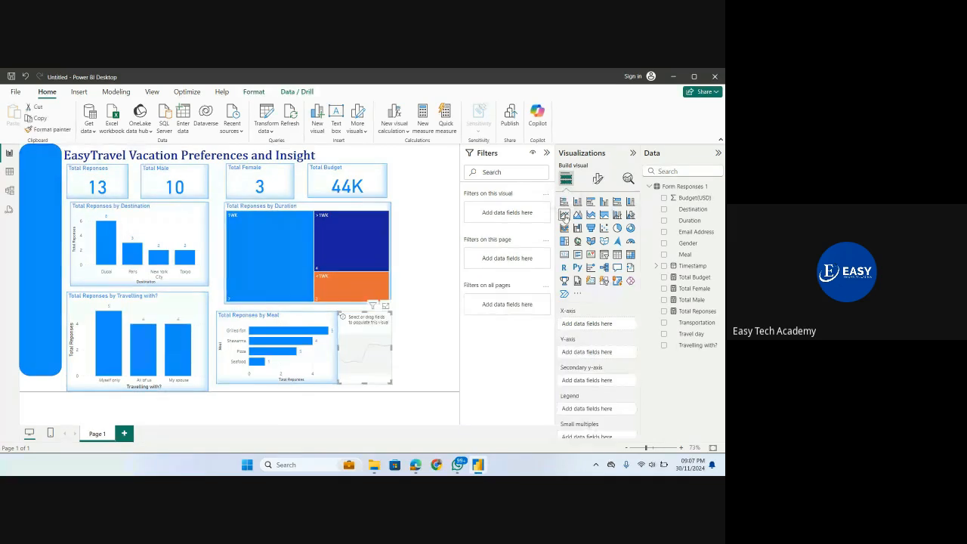
pyautogui.click(663, 311)
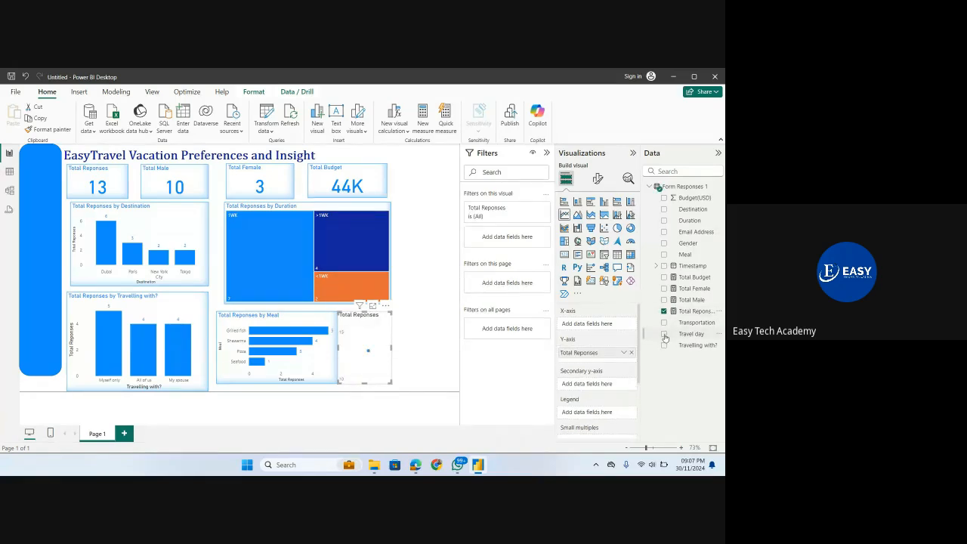
pyautogui.click(663, 334)
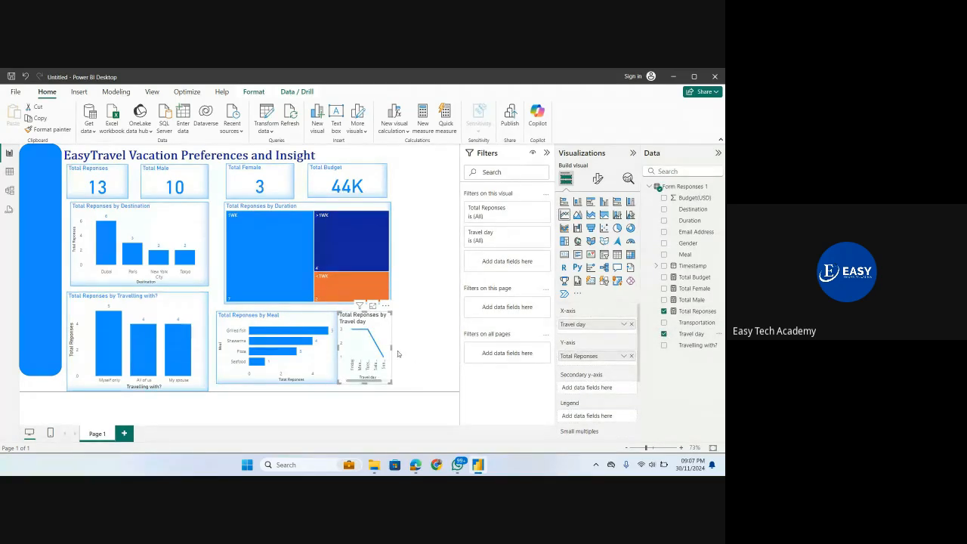
pyautogui.moveTo(393, 348); pyautogui.dragTo(447, 341)
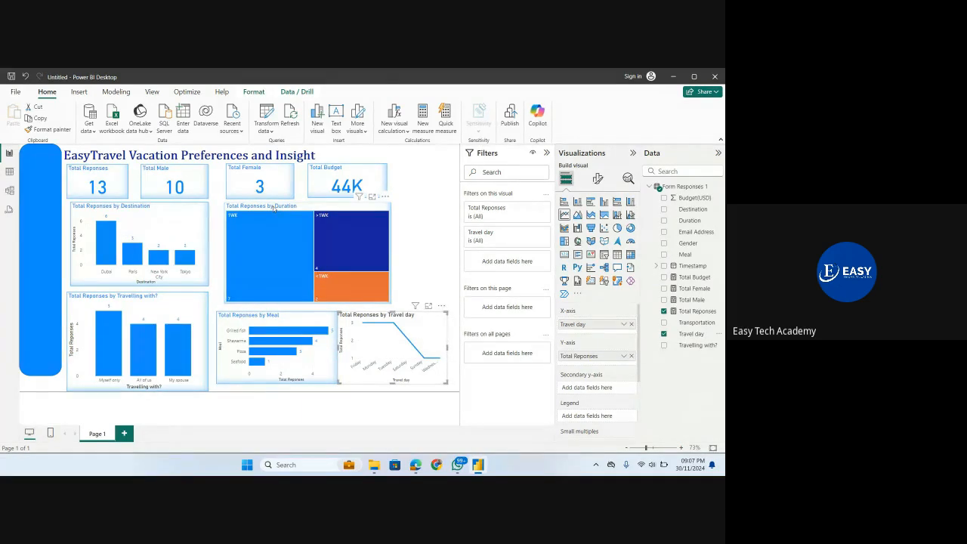
# Step: Move the duration treemap to the page's lower outer corner and put the Travel day line chart in its former place
pyautogui.click(327, 240)
pyautogui.moveTo(361, 242); pyautogui.dragTo(356, 330)
pyautogui.moveTo(425, 314); pyautogui.dragTo(315, 212)
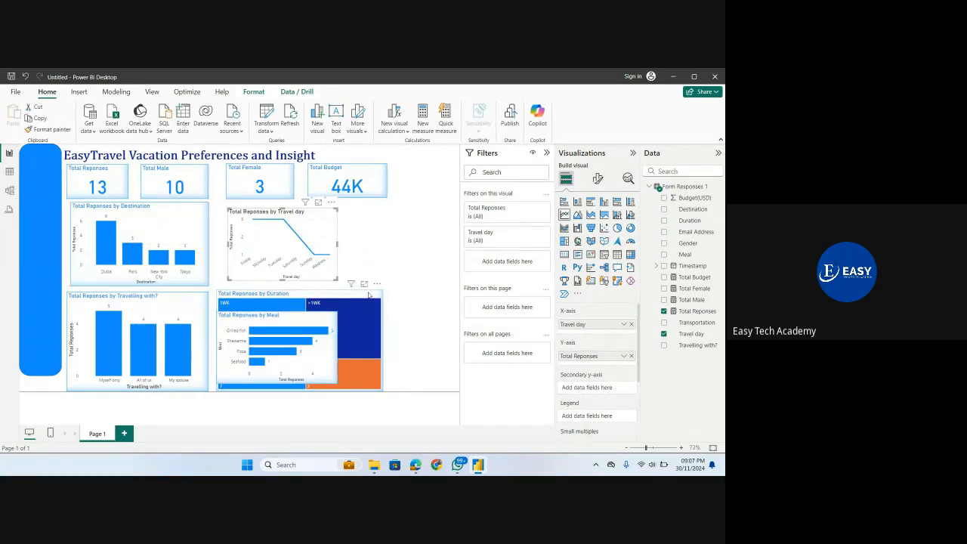
pyautogui.moveTo(338, 299); pyautogui.dragTo(415, 291)
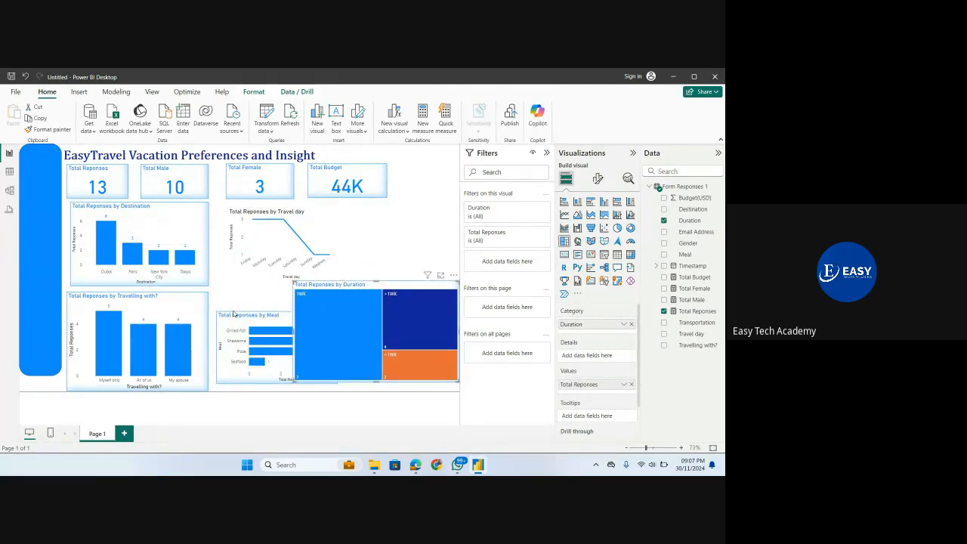
# Step: Move the Travelling with? chart aside, place the Meal chart under the Destination chart, align both, and enlarge the Meal chart to match
pyautogui.click(213, 308)
pyautogui.moveTo(130, 310); pyautogui.dragTo(346, 277)
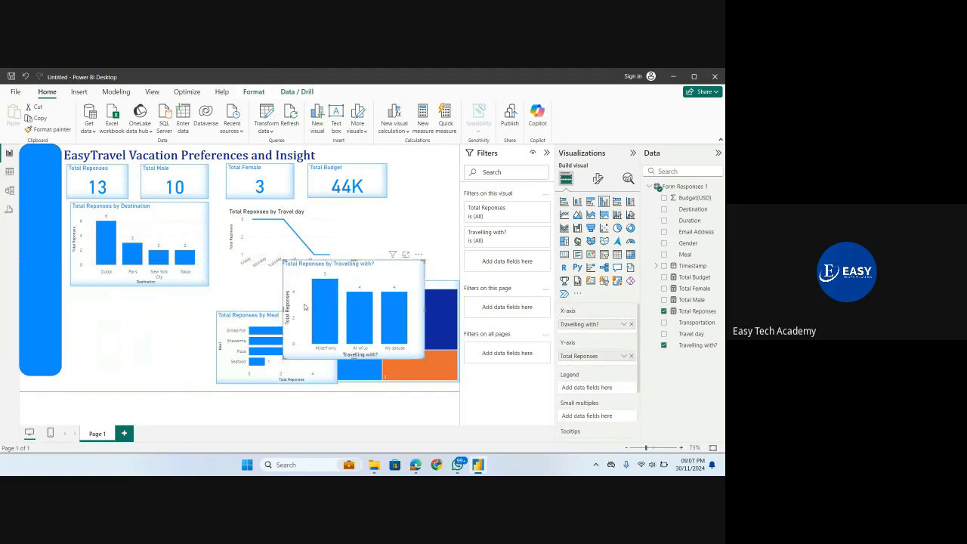
pyautogui.moveTo(237, 316); pyautogui.dragTo(86, 291)
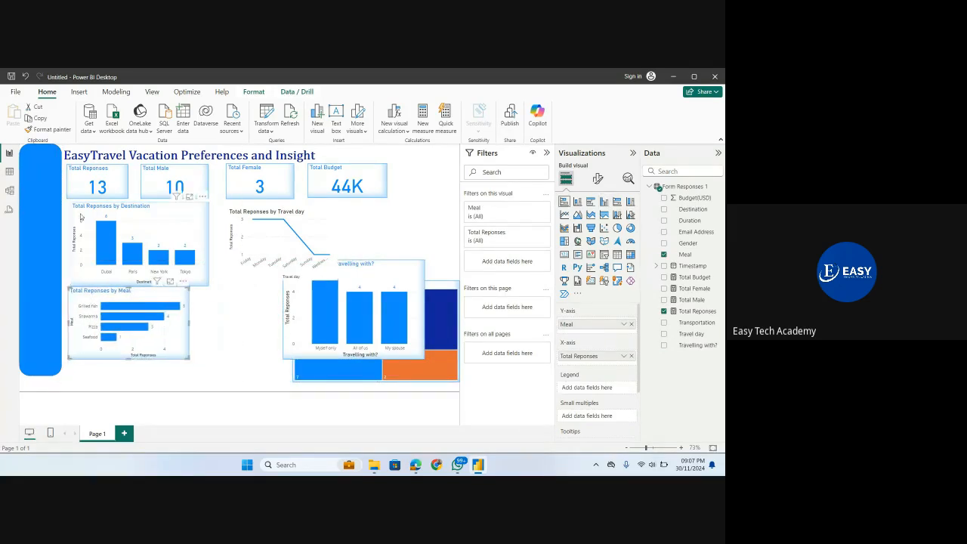
pyautogui.moveTo(79, 218); pyautogui.dragTo(79, 217)
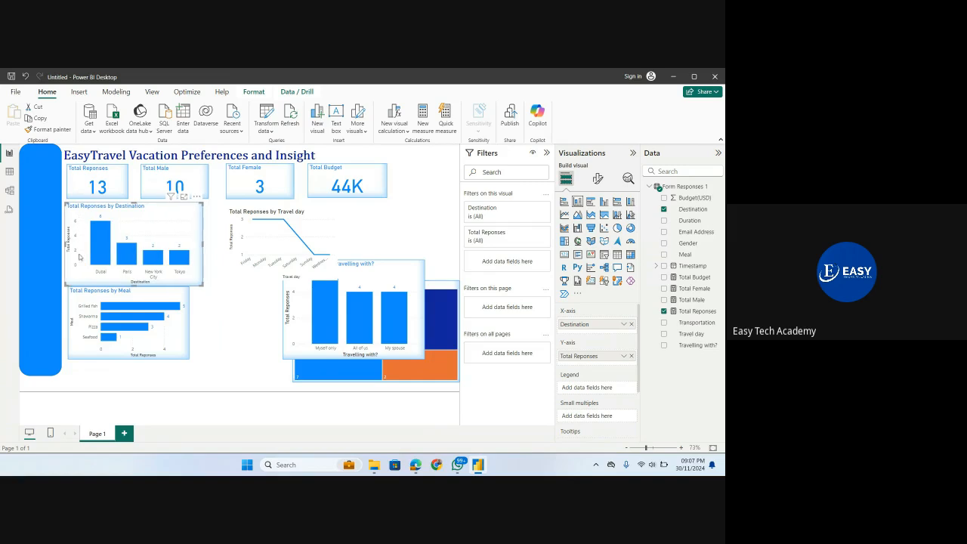
pyautogui.moveTo(76, 296); pyautogui.dragTo(74, 296)
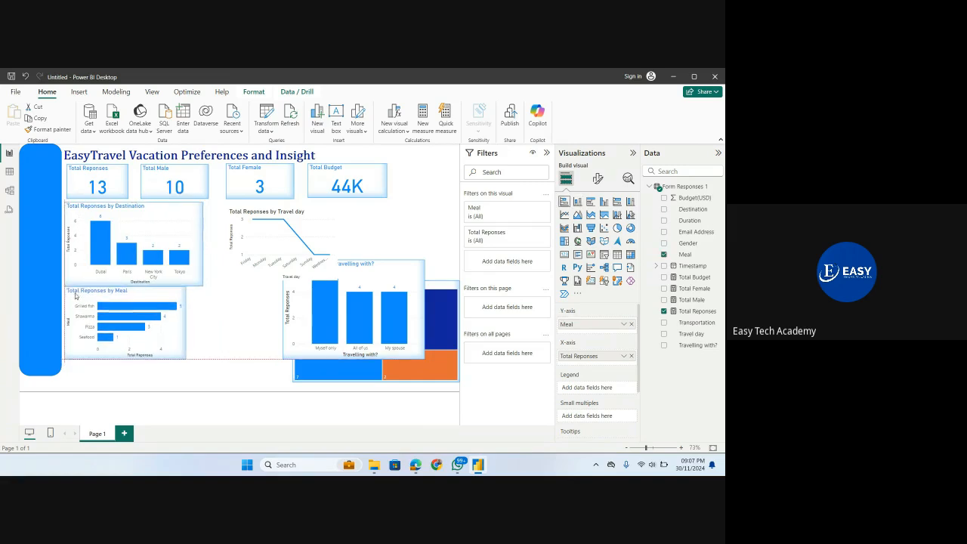
pyautogui.moveTo(184, 360); pyautogui.dragTo(202, 388)
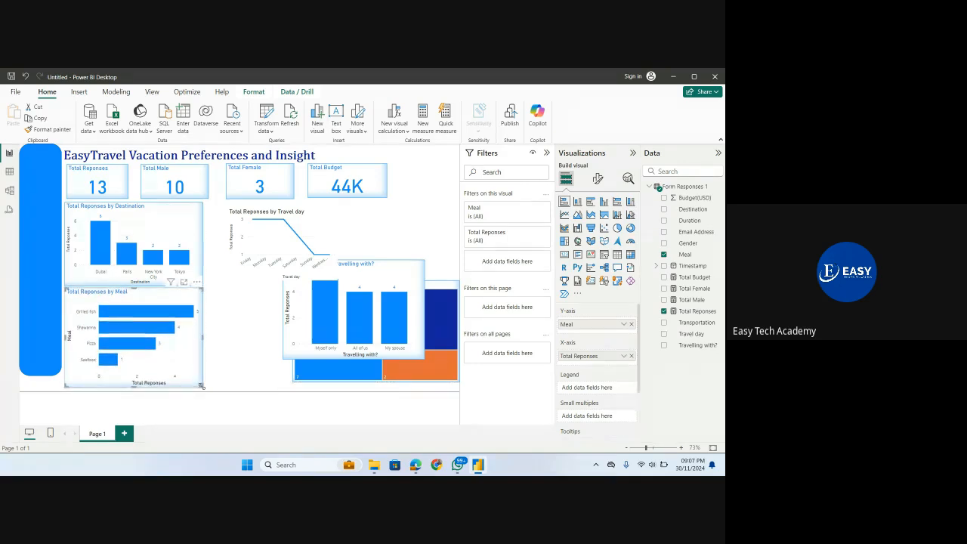
# Step: Widen the Travel day line chart and move it closer to the Destination chart, just under the cards
pyautogui.click(276, 219)
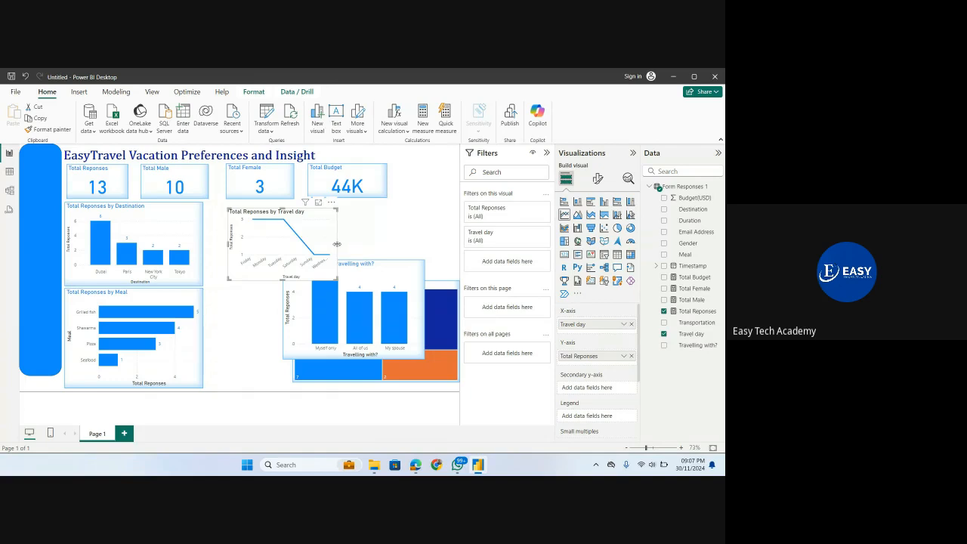
pyautogui.moveTo(337, 244); pyautogui.dragTo(412, 244)
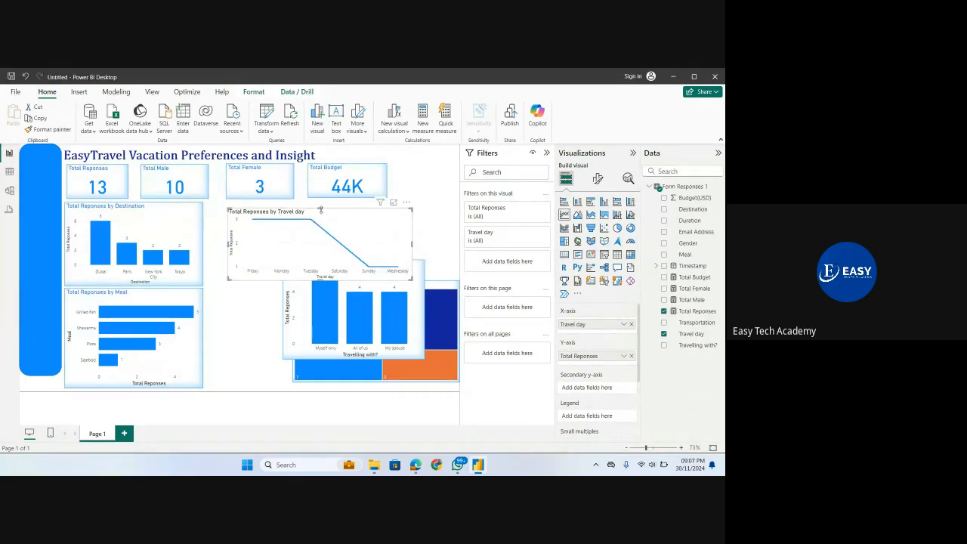
pyautogui.moveTo(321, 210)
pyautogui.mouseDown()
pyautogui.moveTo(343, 211)
pyautogui.moveTo(329, 210)
pyautogui.mouseUp()
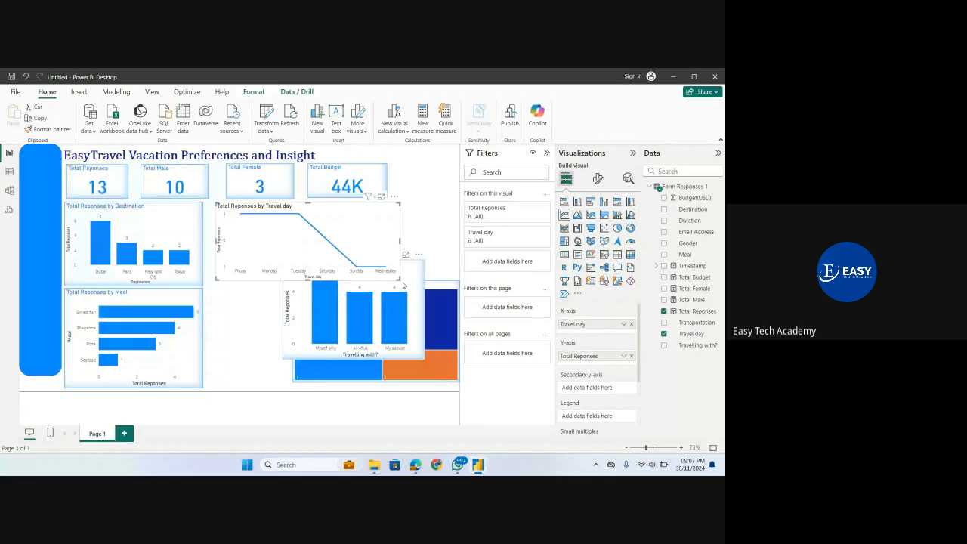
# Step: Narrow the duration treemap and fit the Travelling with? chart between it and the Meal chart
pyautogui.moveTo(403, 286); pyautogui.dragTo(339, 340)
pyautogui.click(355, 287)
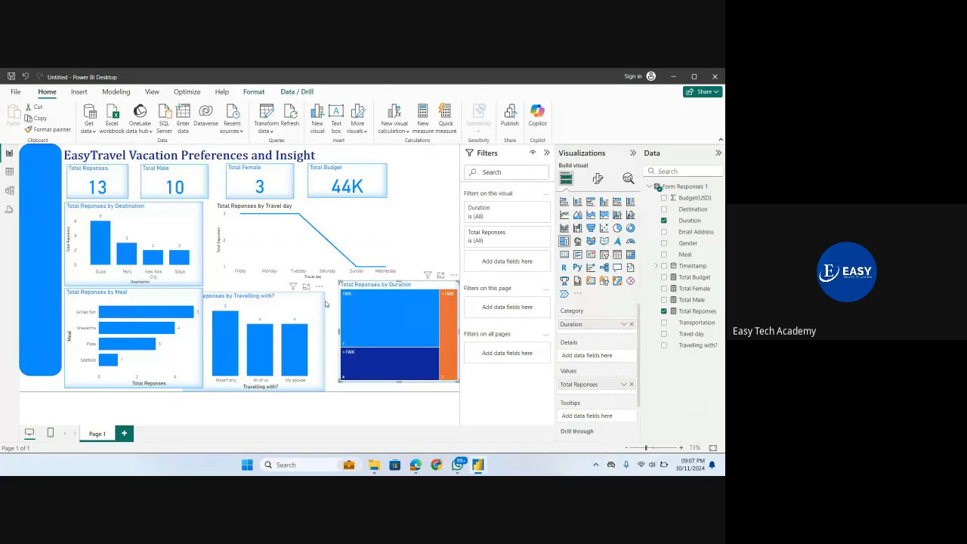
pyautogui.moveTo(325, 304); pyautogui.dragTo(337, 295)
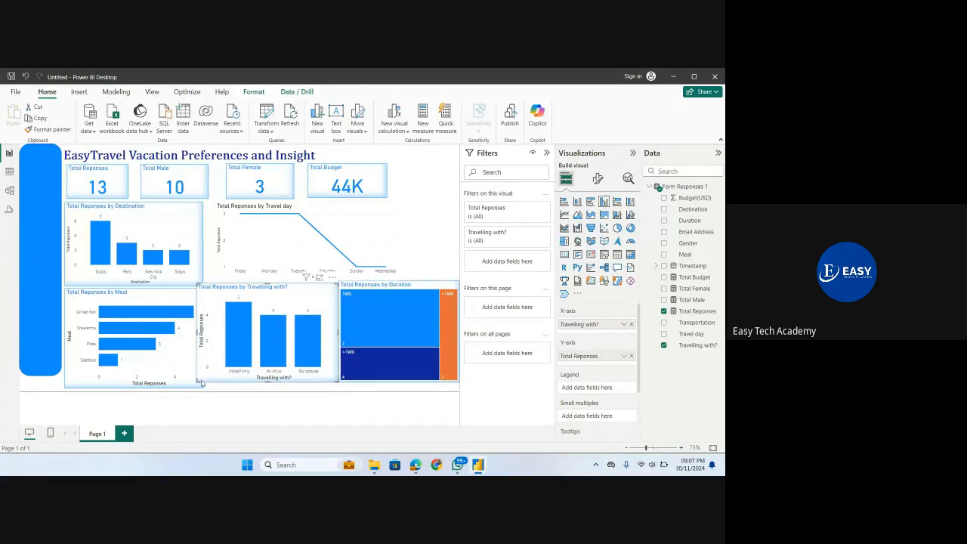
pyautogui.moveTo(202, 383); pyautogui.dragTo(204, 389)
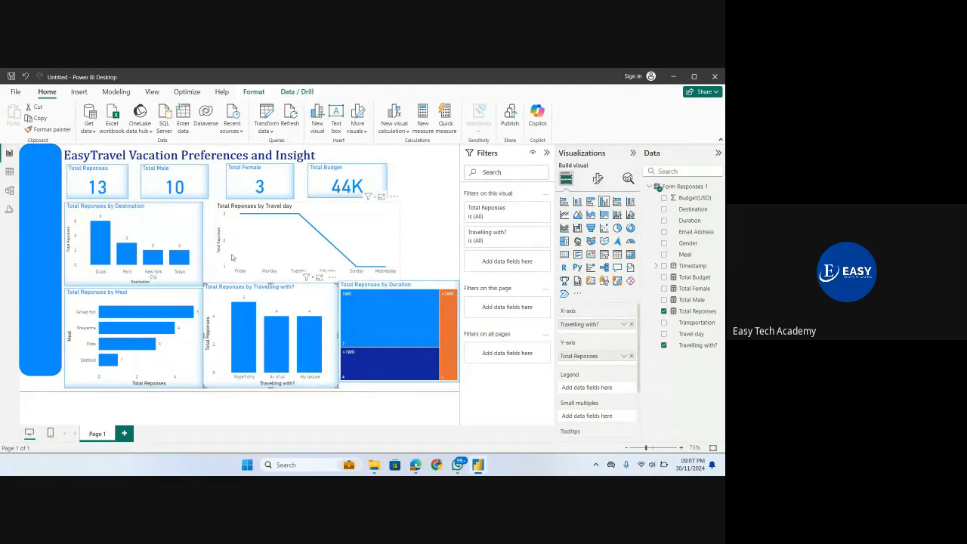
# Step: Stretch the Travel day line chart to span from the Destination chart to the page's outer edge
pyautogui.click(339, 216)
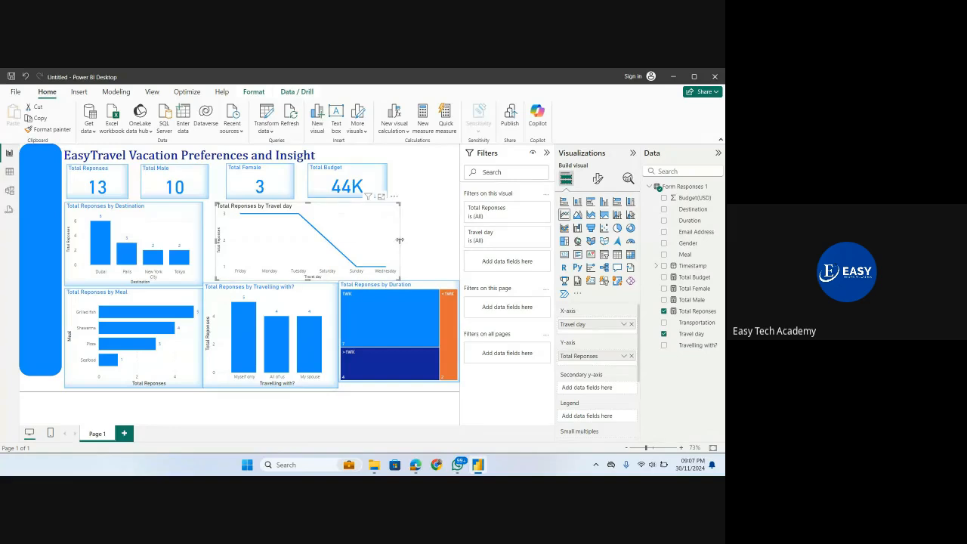
pyautogui.moveTo(402, 241); pyautogui.dragTo(458, 239)
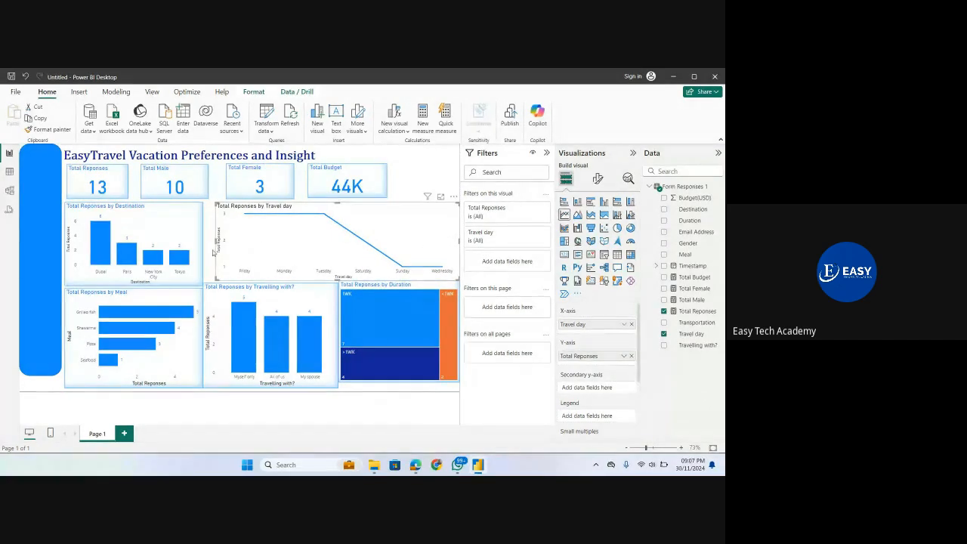
pyautogui.moveTo(215, 241); pyautogui.dragTo(209, 240)
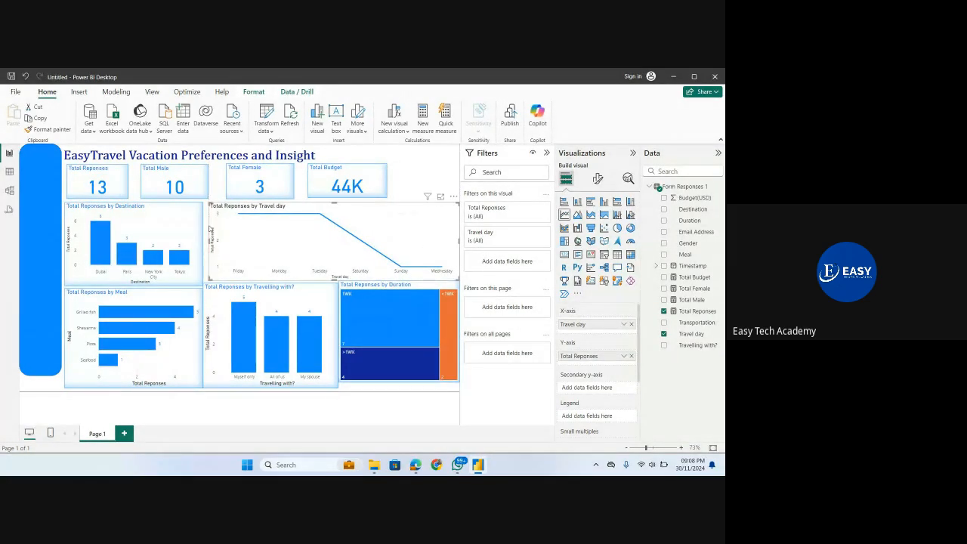
# Step: Copy the Destination chart's formatting onto the Total Reponses by Travel day line chart
pyautogui.click(136, 227)
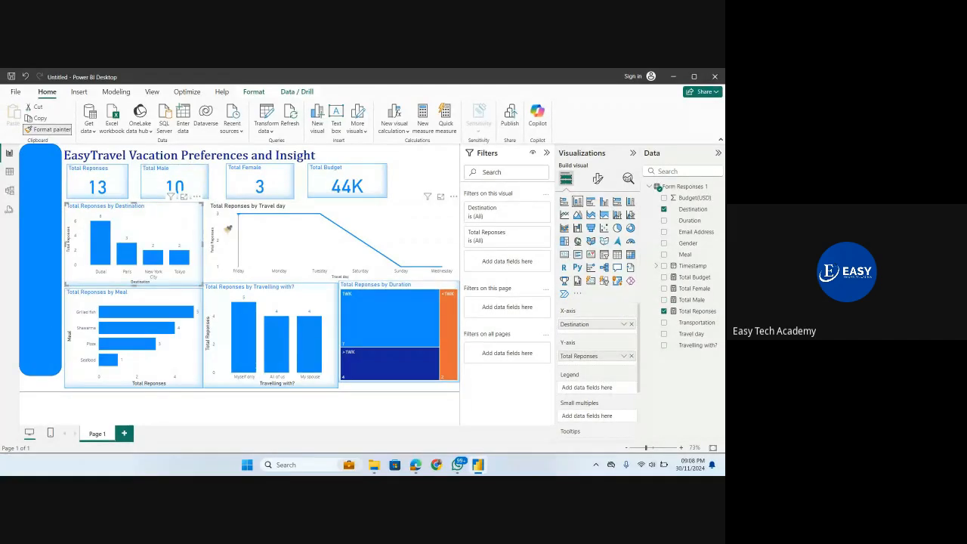
pyautogui.click(224, 228)
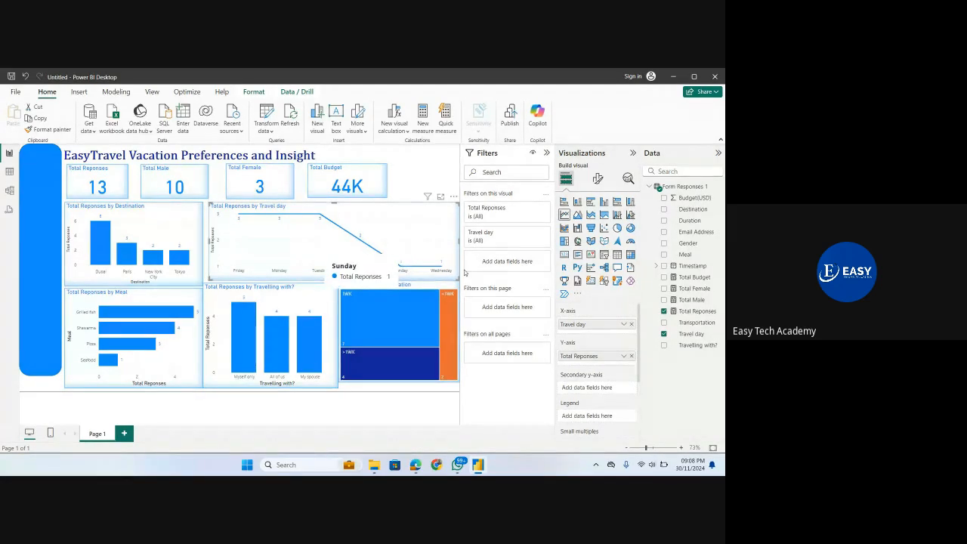
pyautogui.click(419, 167)
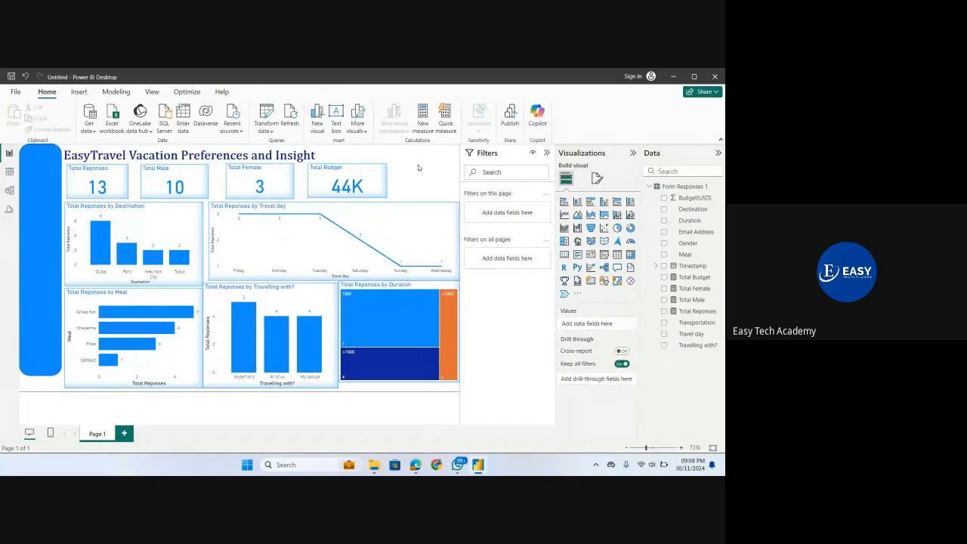
# Step: Extend the duration treemap downwards so its lower edge lines up with the Travelling with? chart
pyautogui.click(400, 384)
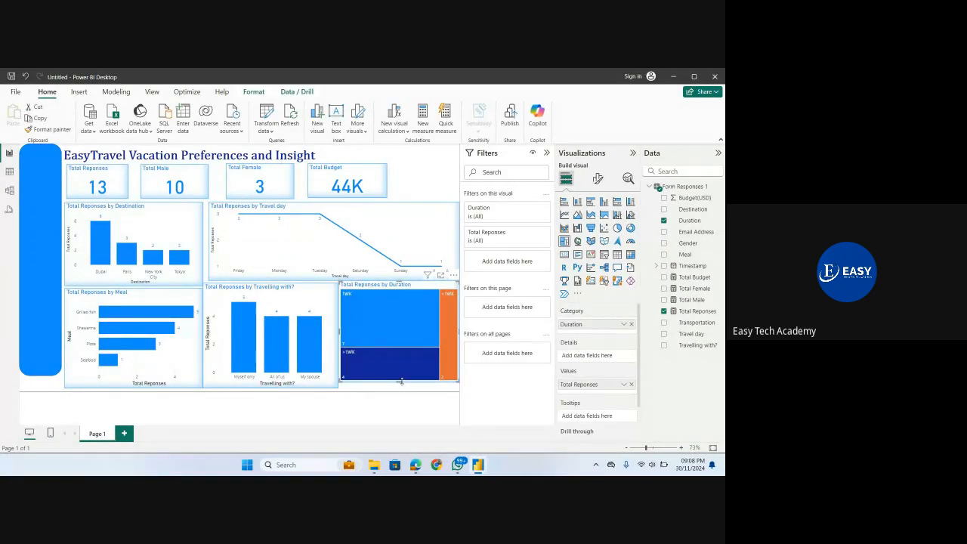
pyautogui.moveTo(403, 385); pyautogui.dragTo(402, 390)
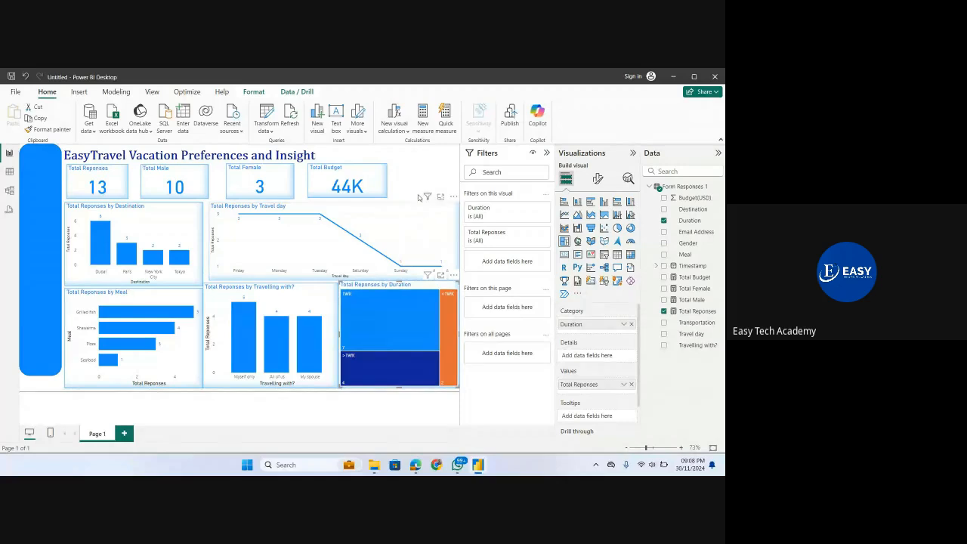
pyautogui.click(399, 169)
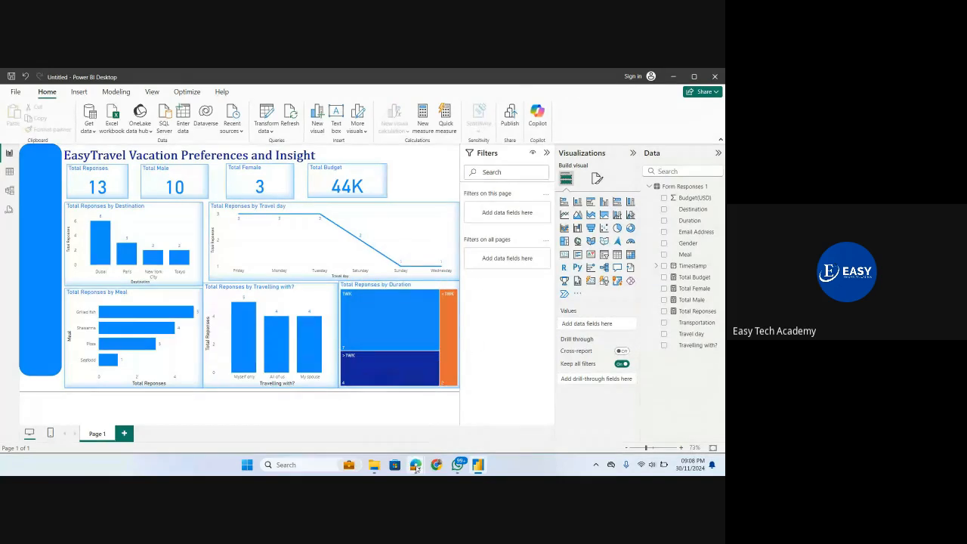
pyautogui.moveTo(414, 464)
pyautogui.click(392, 421)
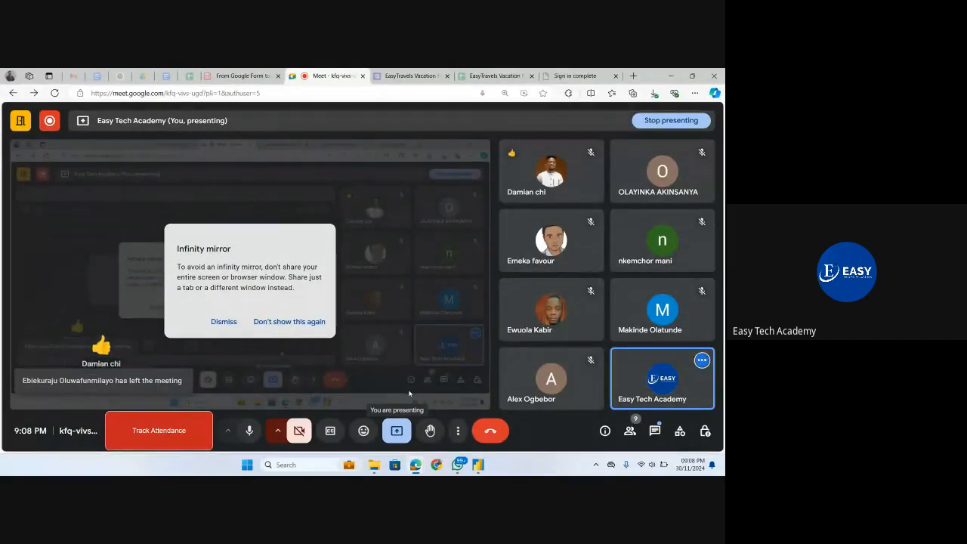
pyautogui.click(478, 464)
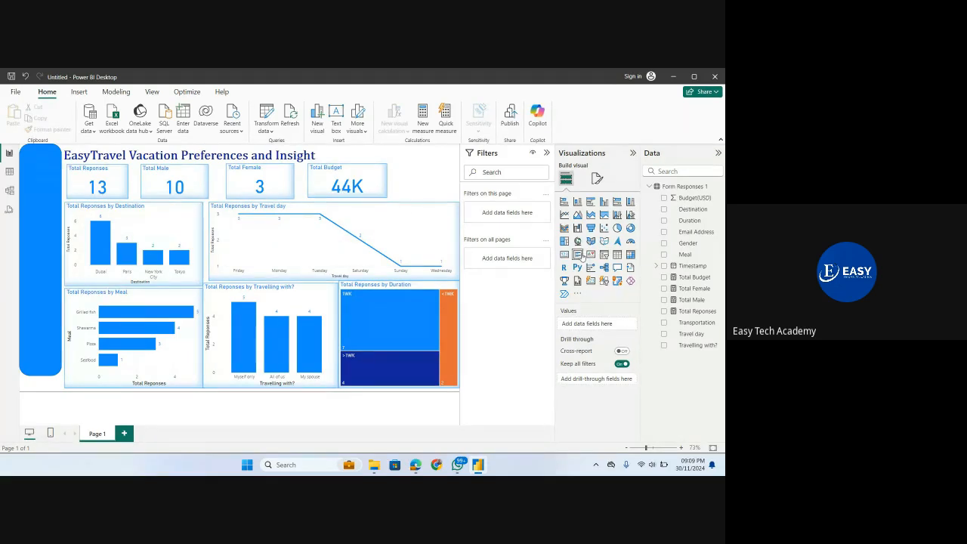
# Step: Add a Destination slicer in the free space beside the Total Budget card
pyautogui.click(605, 255)
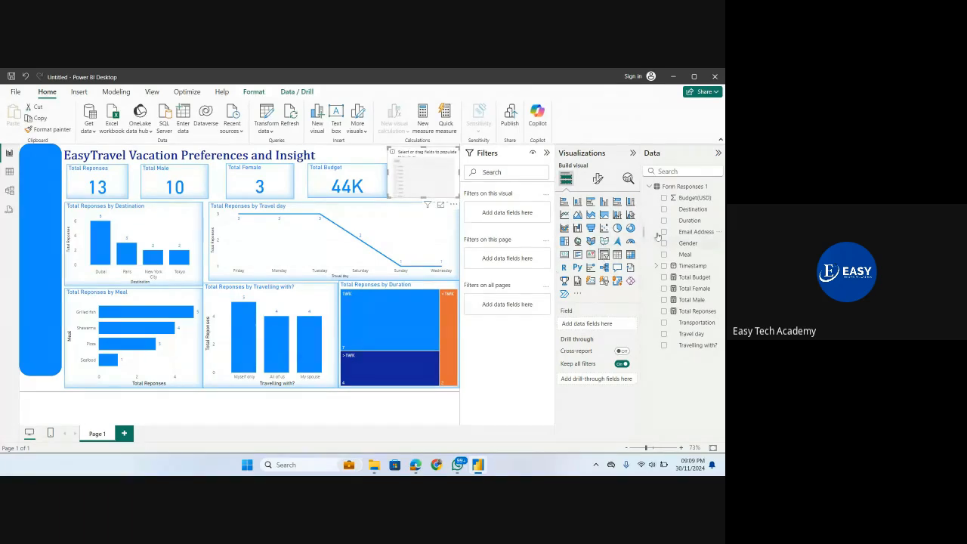
pyautogui.click(664, 210)
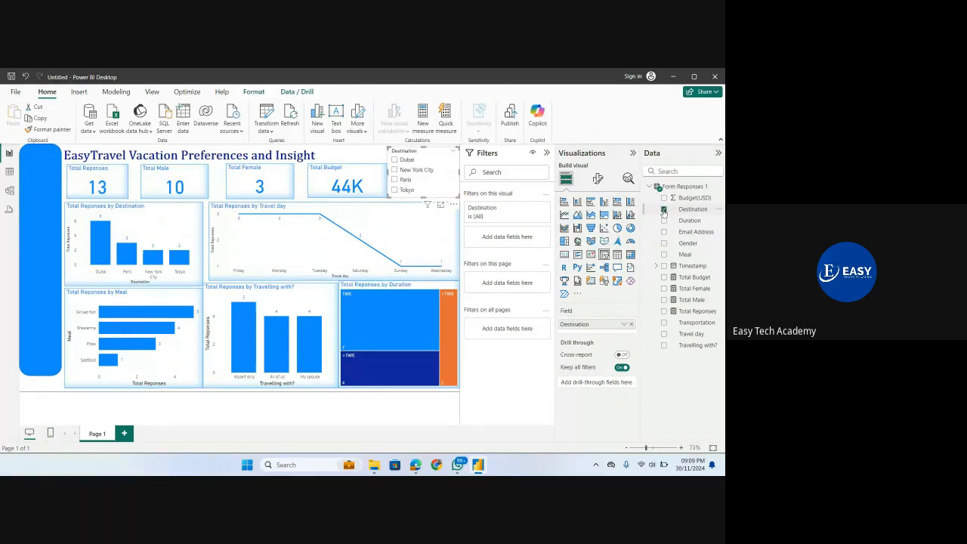
# Step: Filter the report by Dubai and then by New York City with the Destination slicer, and examine the meal and travel companion charts
pyautogui.click(394, 160)
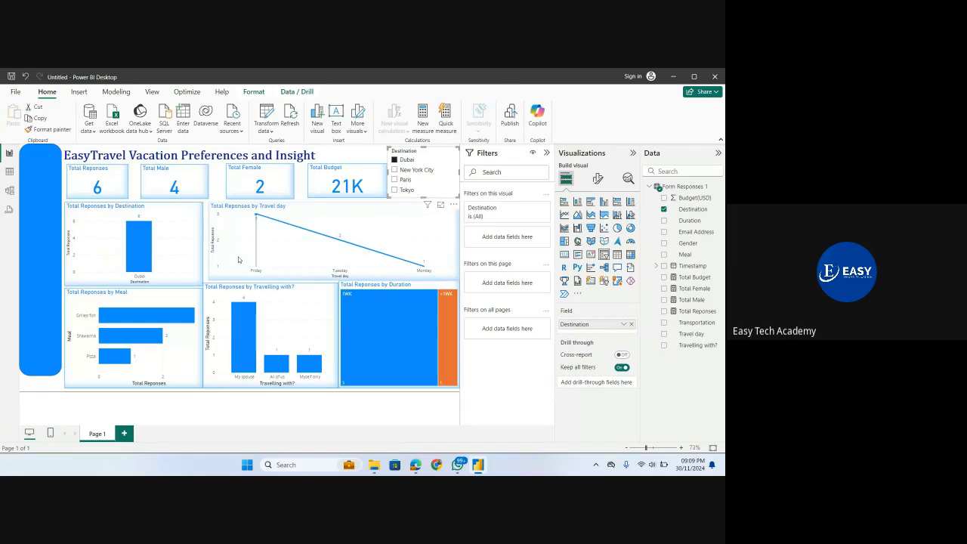
pyautogui.moveTo(238, 259)
pyautogui.click(394, 171)
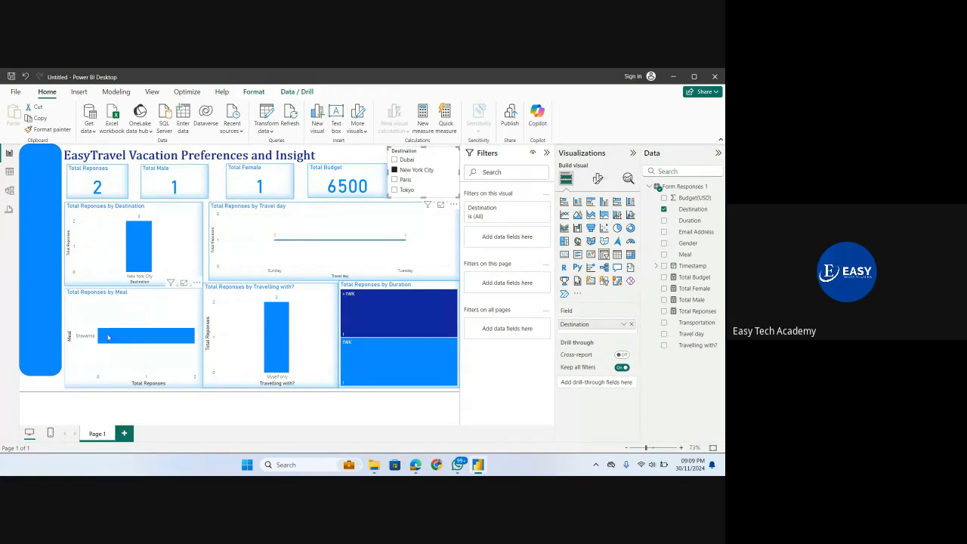
pyautogui.moveTo(132, 338)
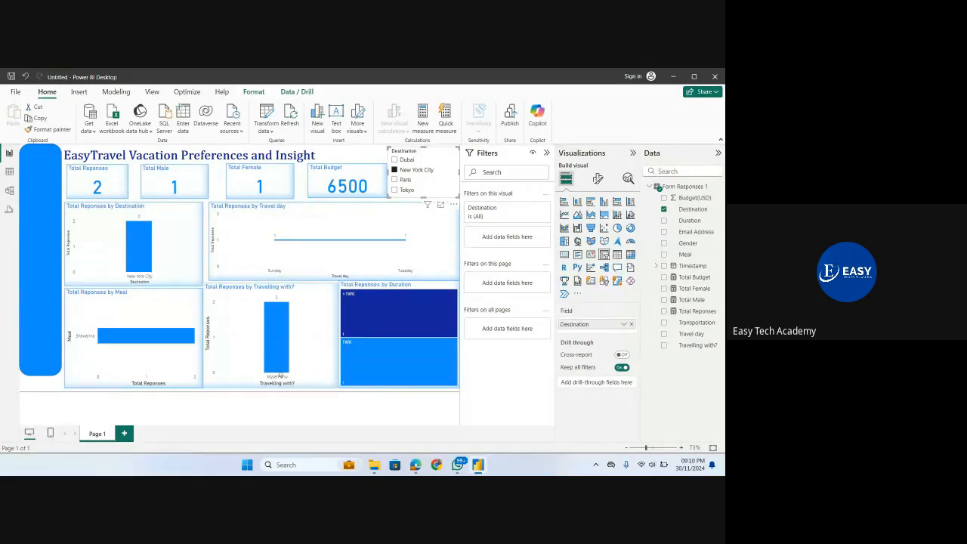
pyautogui.moveTo(289, 339)
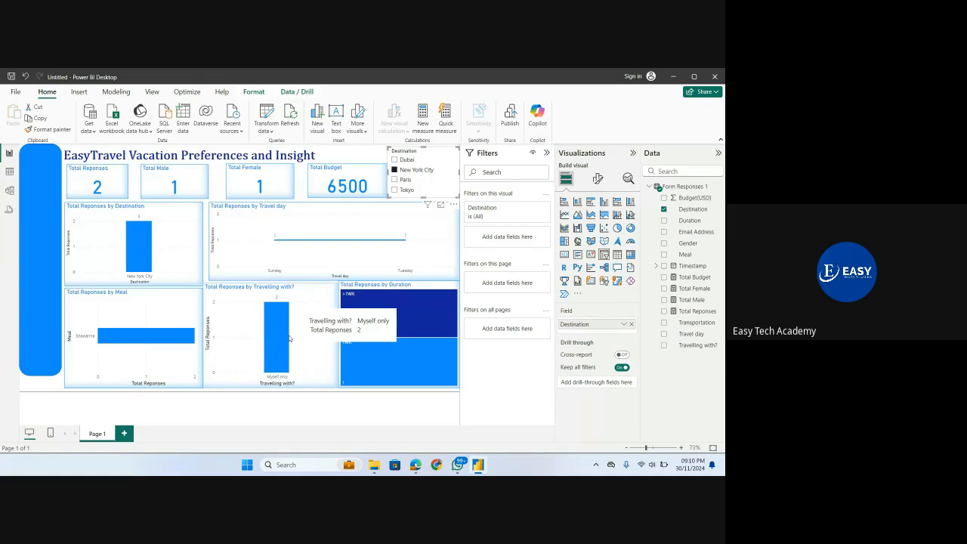
# Step: Examine the duration treemap for New York City, filter the report by Paris, and clear the Destination slicer
pyautogui.moveTo(345, 300)
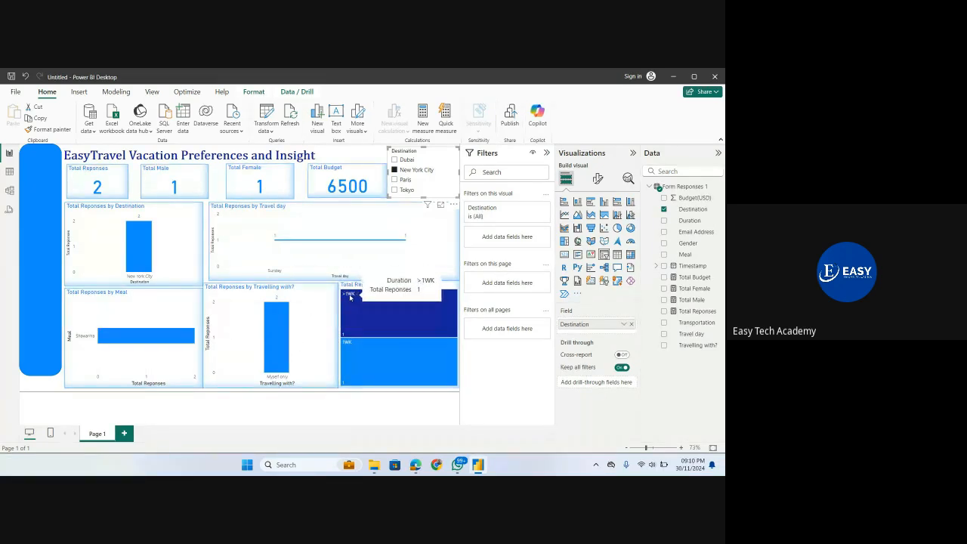
pyautogui.moveTo(349, 366)
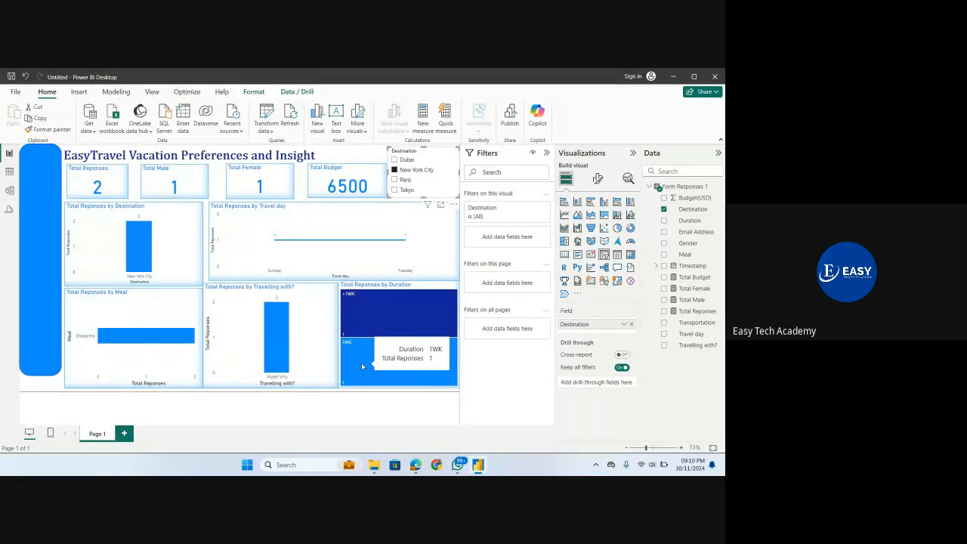
pyautogui.click(394, 180)
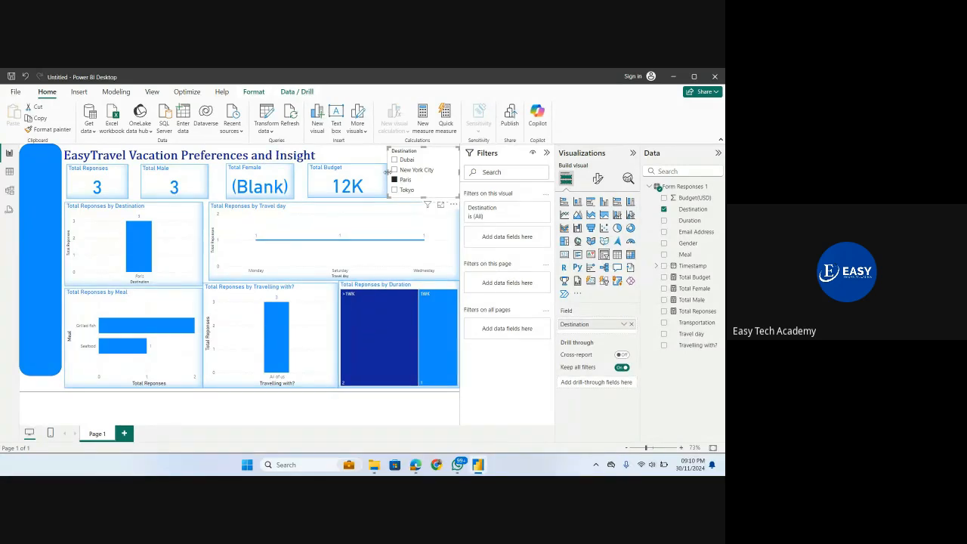
pyautogui.click(393, 180)
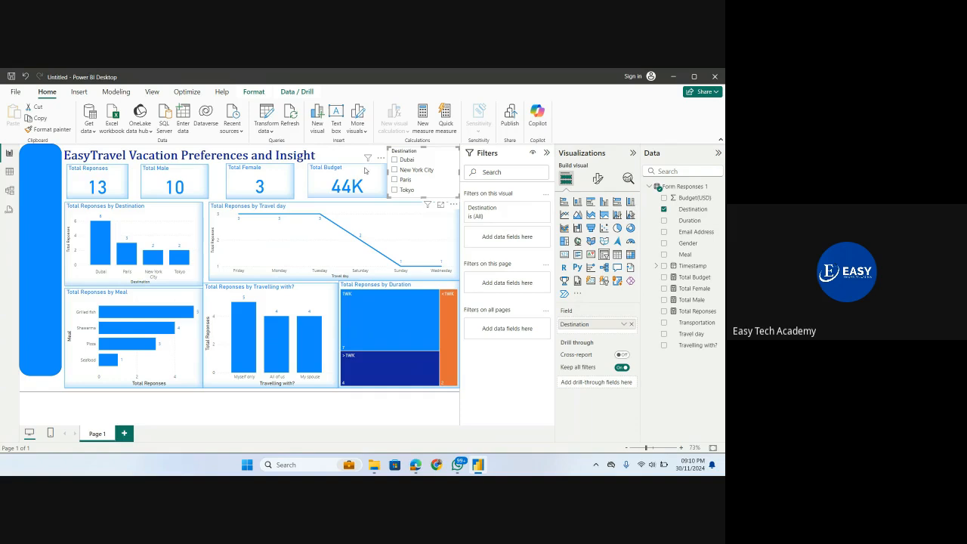
# Step: Copy the Total Budget card's formatting onto the Destination slicer and lower the slicer's upper edge to line up with the cards
pyautogui.click(336, 189)
pyautogui.click(49, 129)
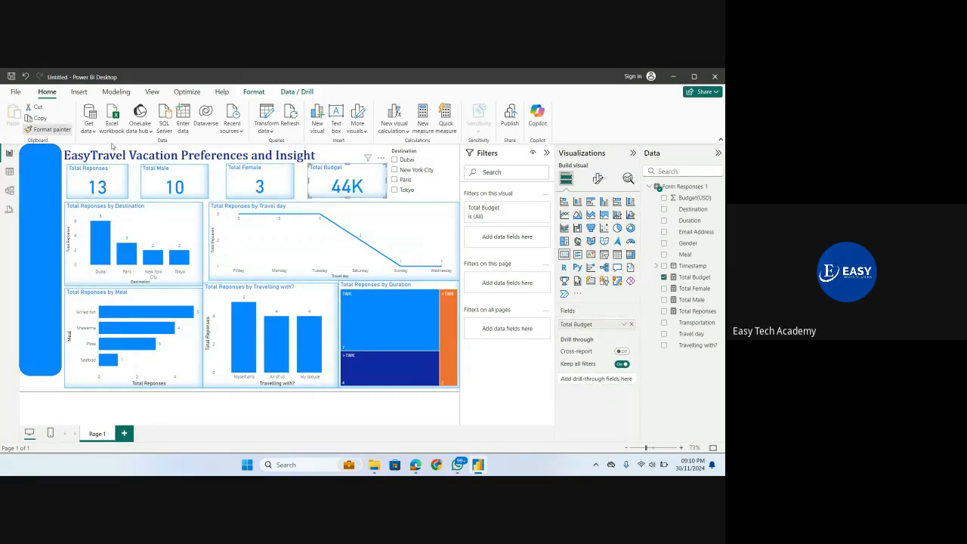
pyautogui.click(435, 155)
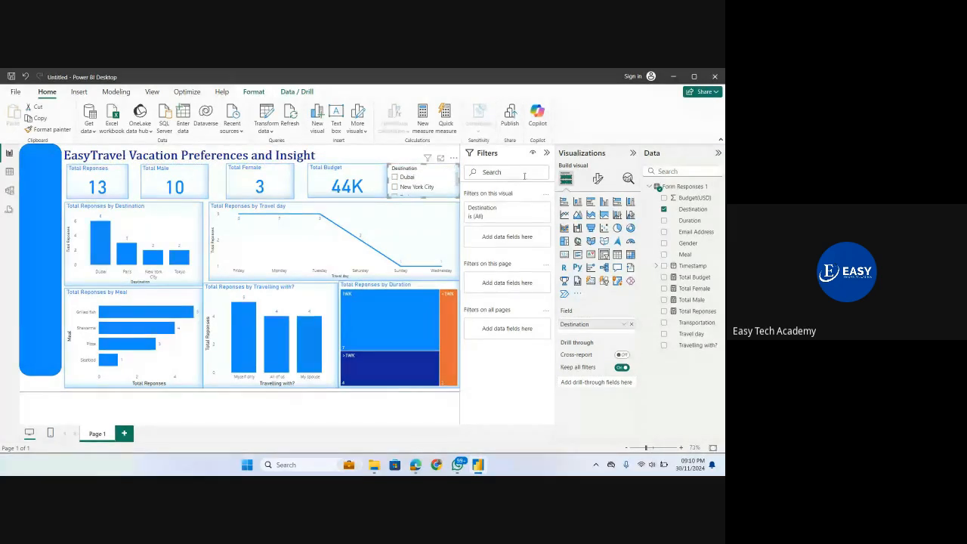
# Step: Change the Destination slicer's style to Dropdown and narrow it slightly to leave a gap beside the Total Budget card
pyautogui.click(598, 178)
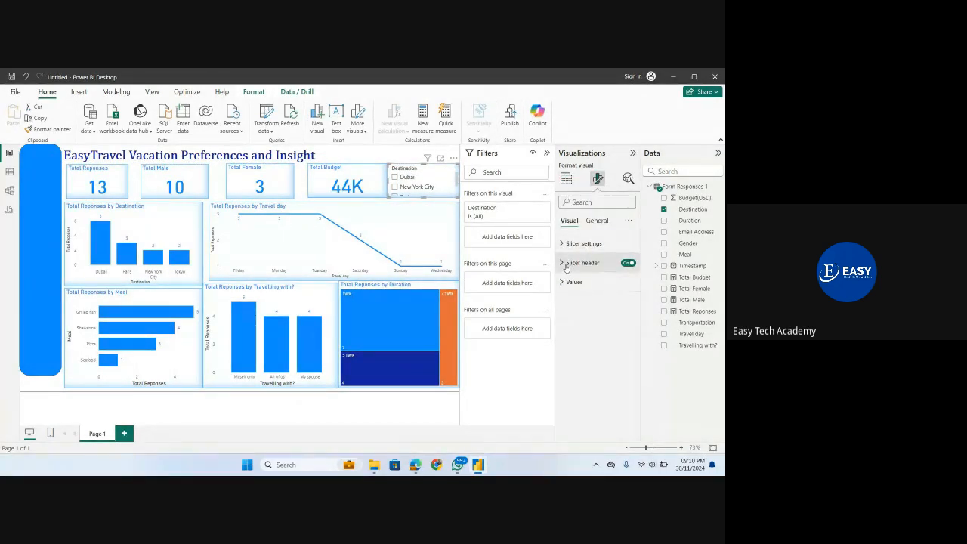
pyautogui.click(582, 244)
pyautogui.click(588, 292)
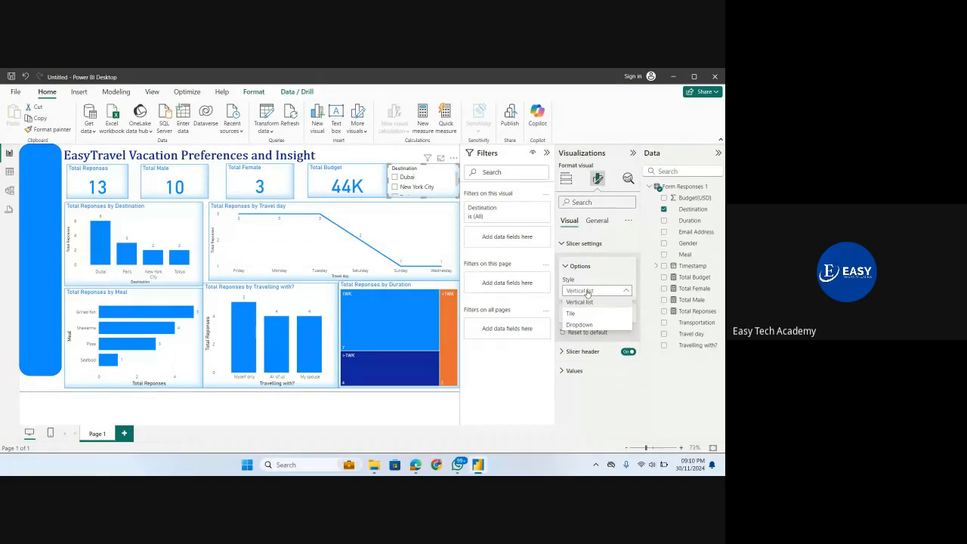
pyautogui.click(588, 326)
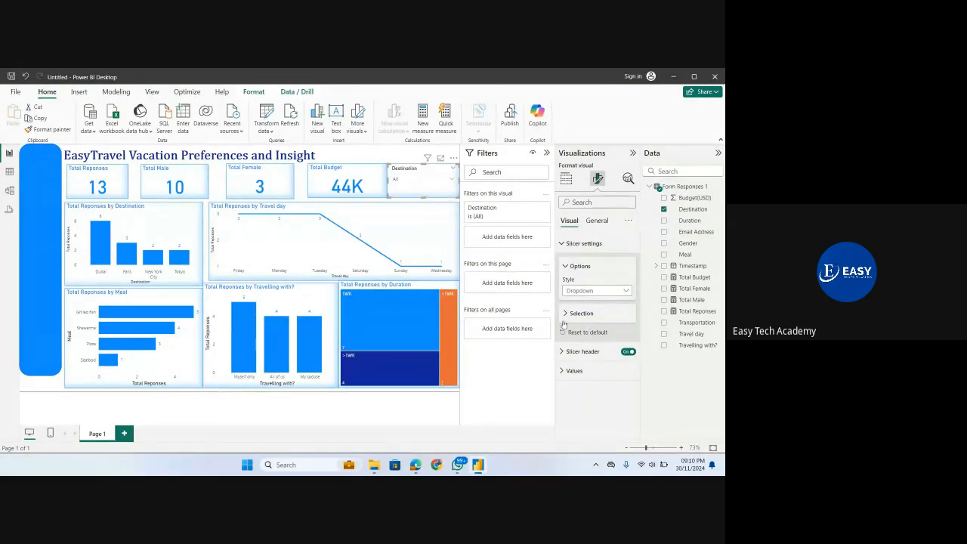
pyautogui.click(419, 180)
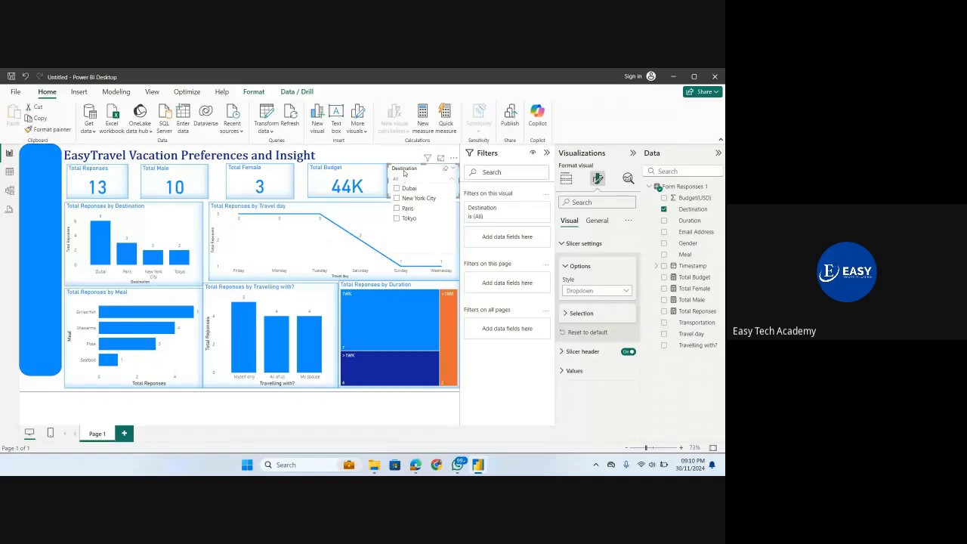
pyautogui.click(397, 181)
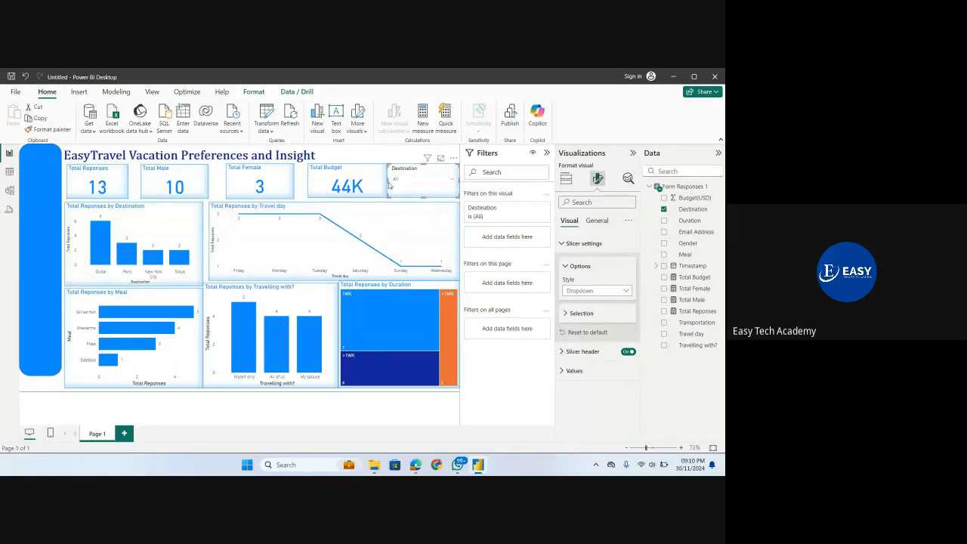
pyautogui.moveTo(389, 185); pyautogui.dragTo(392, 185)
pyautogui.click(375, 153)
# Step: Try fading the tall blue sidebar rectangle by setting its fill transparency to 99%
pyautogui.moveTo(39, 227); pyautogui.dragTo(37, 233)
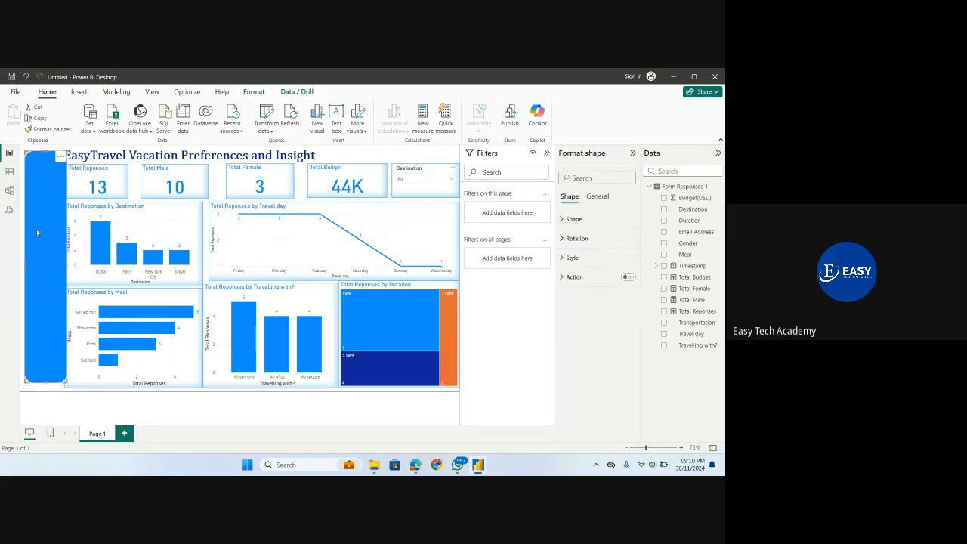
pyautogui.click(563, 220)
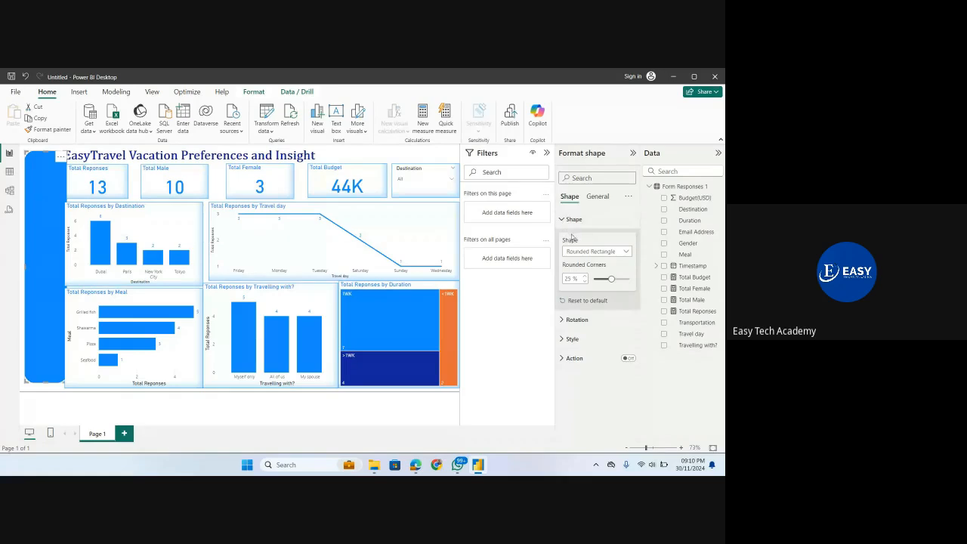
pyautogui.click(563, 341)
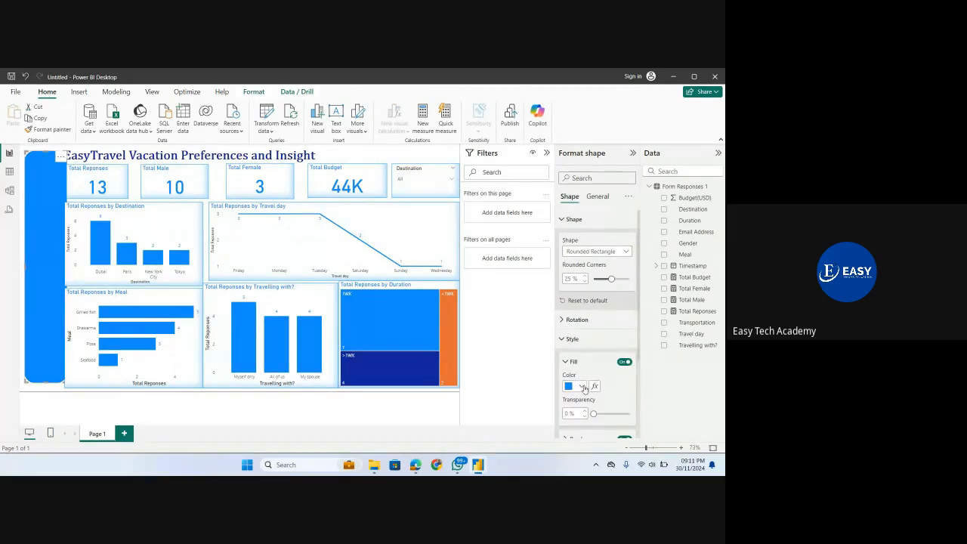
pyautogui.moveTo(593, 413); pyautogui.dragTo(629, 413)
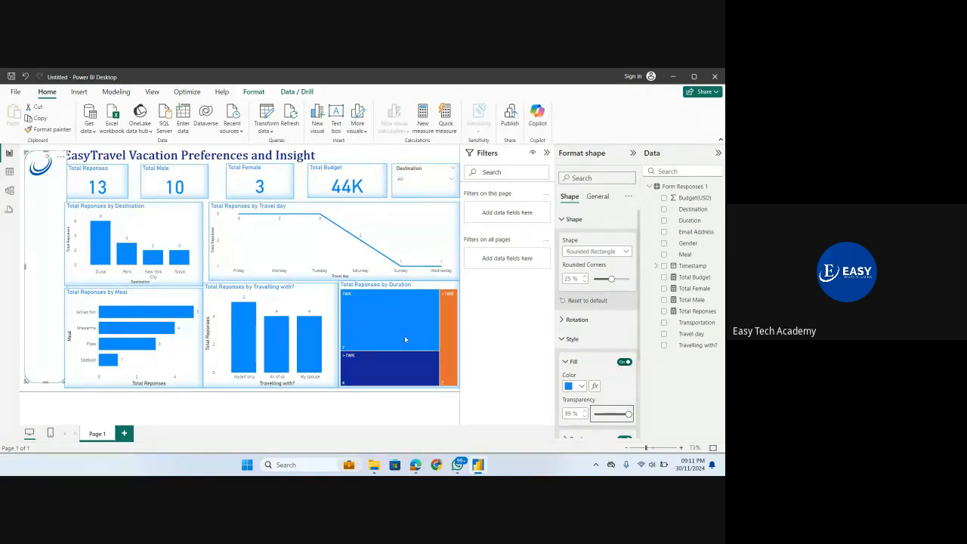
# Step: Delete the tall rounded sidebar rectangle behind the logo
pyautogui.moveTo(42, 233); pyautogui.dragTo(54, 235)
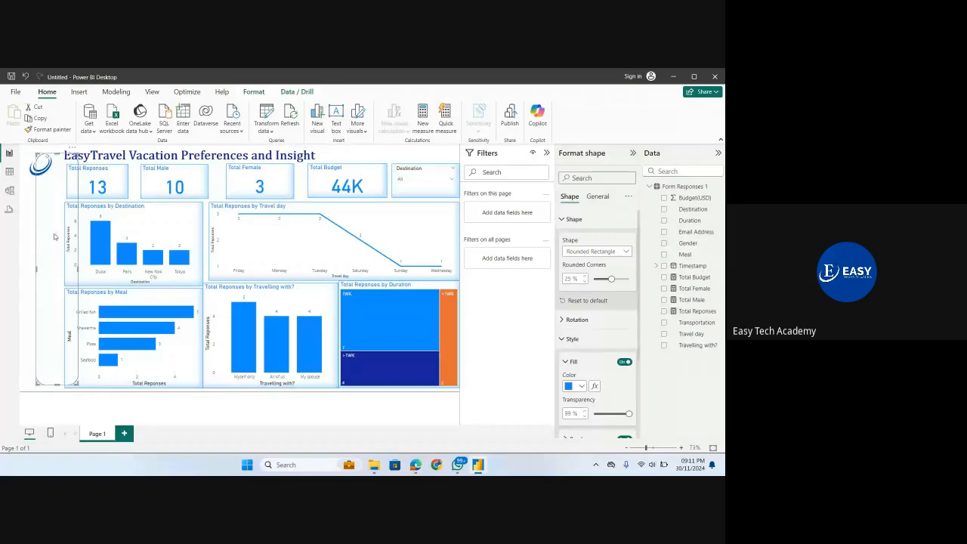
pyautogui.press('Delete')
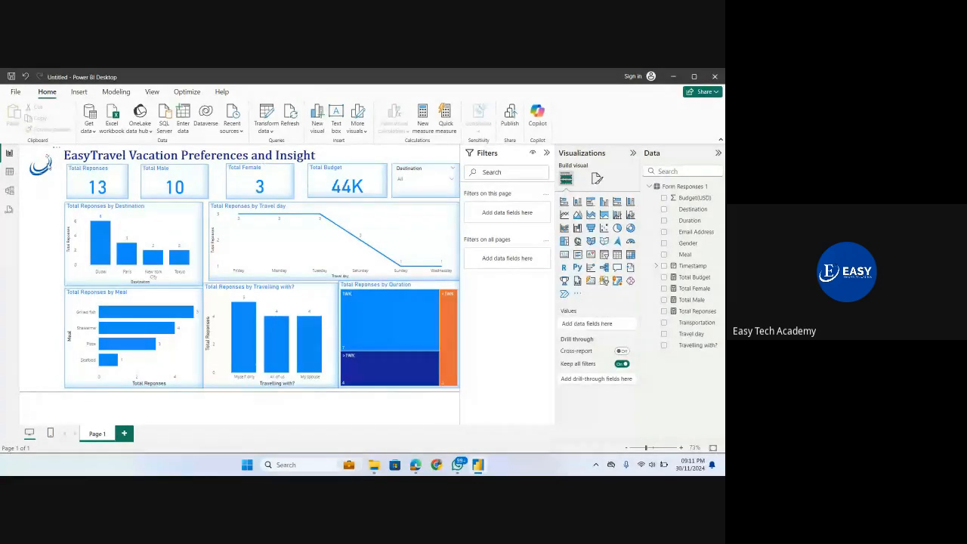
pyautogui.click(47, 166)
# Step: Give the page canvas a light grey background colour with 0% transparency
pyautogui.click(39, 219)
pyautogui.click(597, 178)
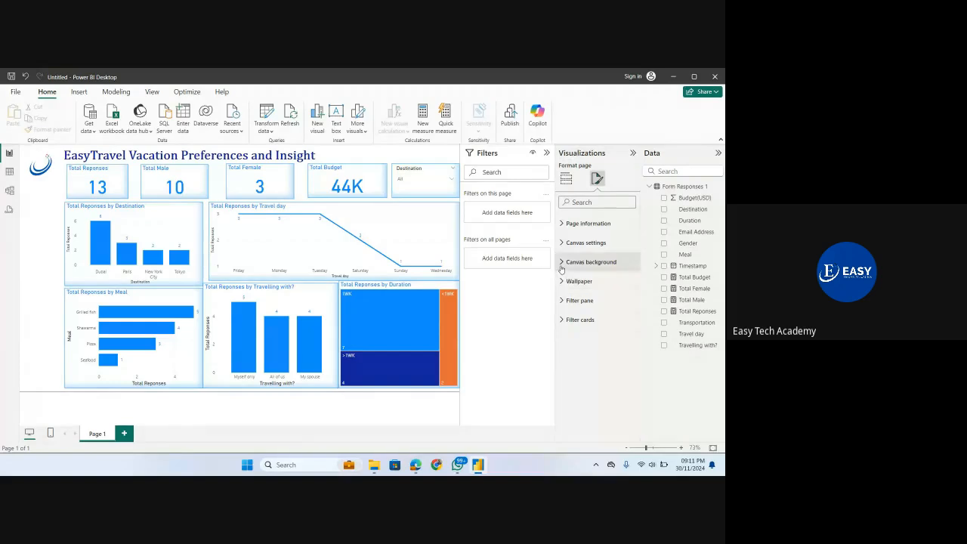
pyautogui.click(562, 262)
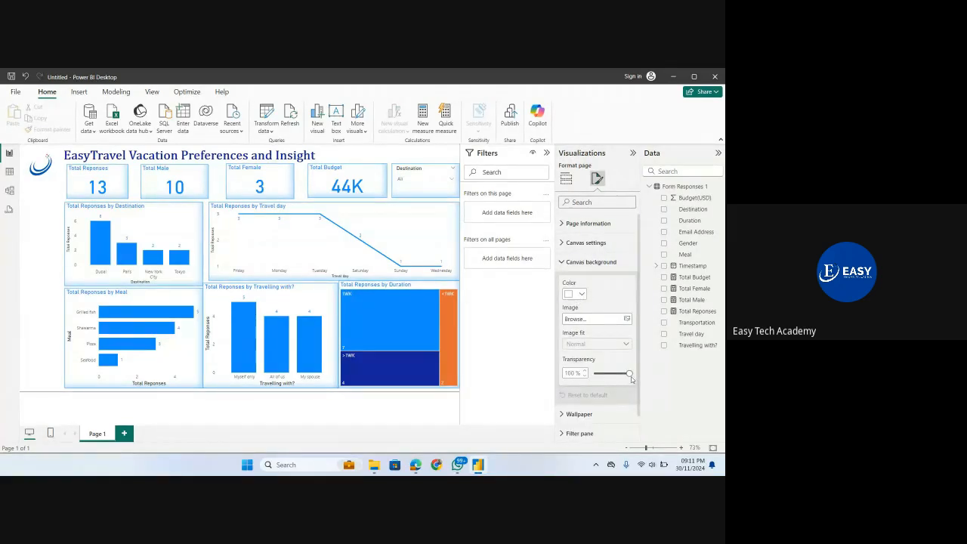
pyautogui.click(576, 294)
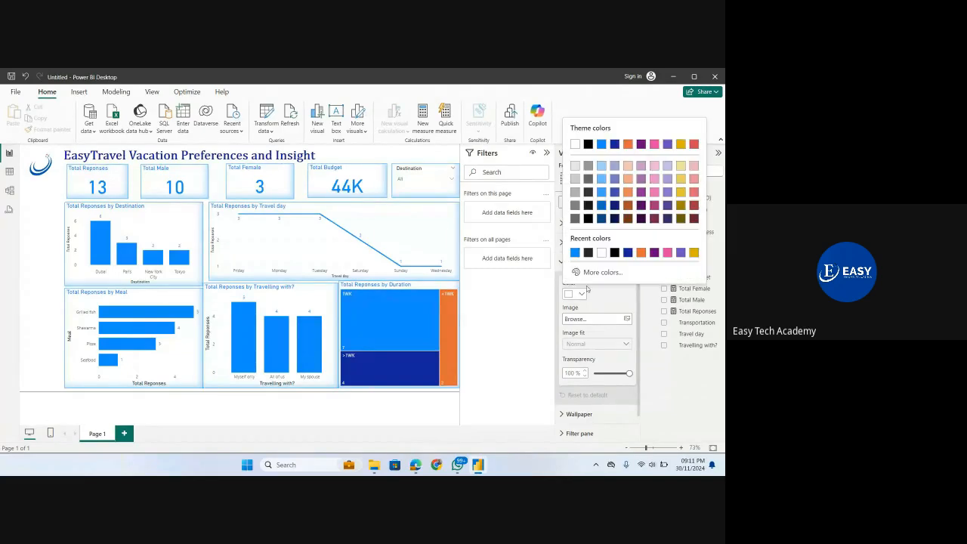
pyautogui.click(575, 167)
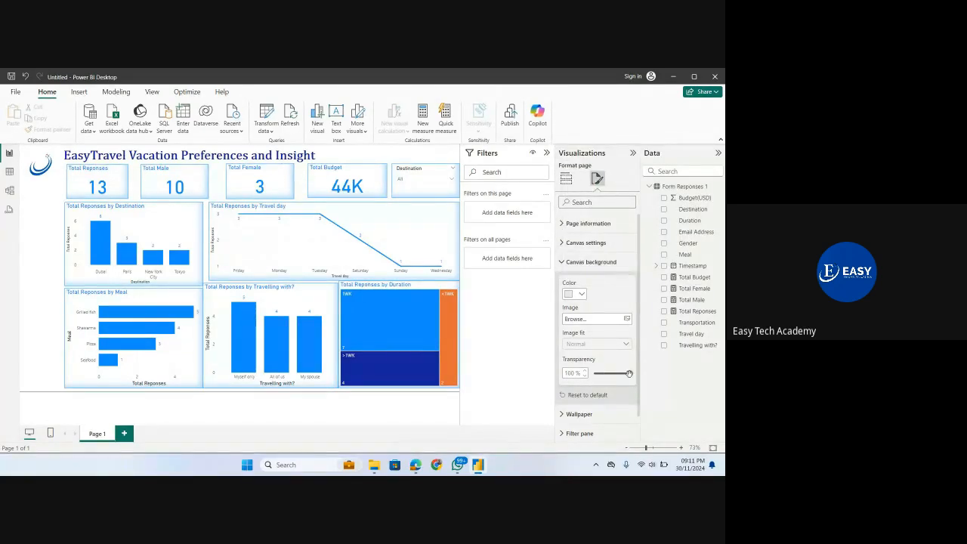
pyautogui.moveTo(629, 373); pyautogui.dragTo(592, 374)
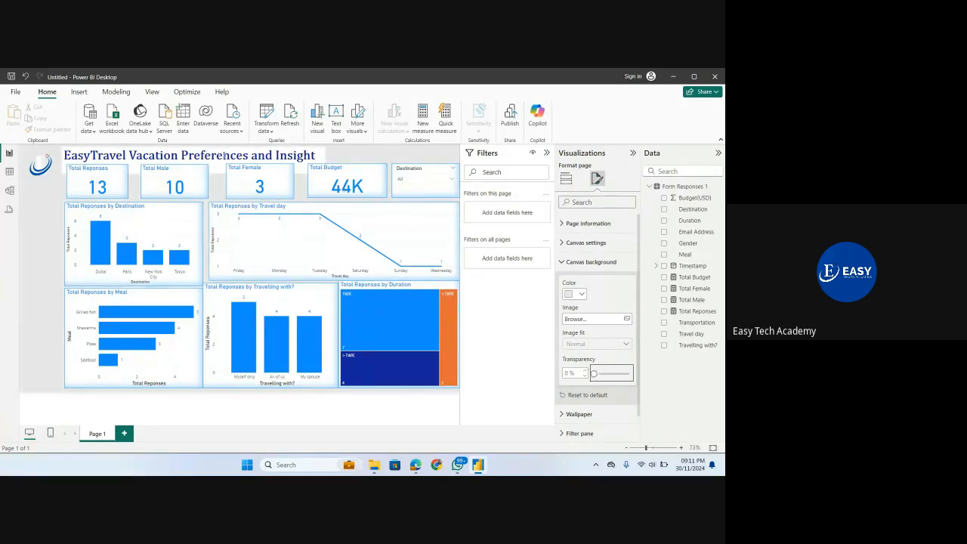
# Step: Turn off the report title text box's background and recolour the title text in the bright blue theme colour
pyautogui.click(224, 166)
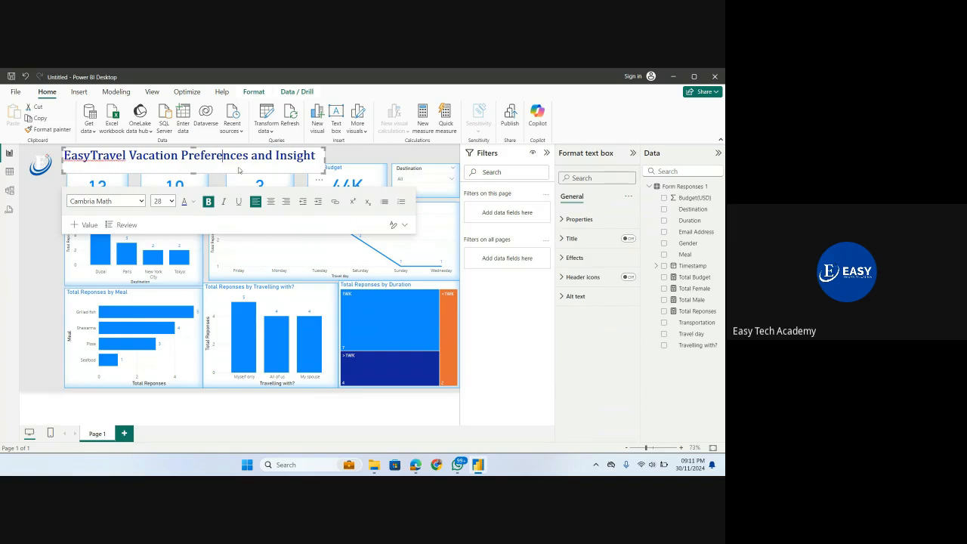
pyautogui.click(571, 257)
pyautogui.click(626, 281)
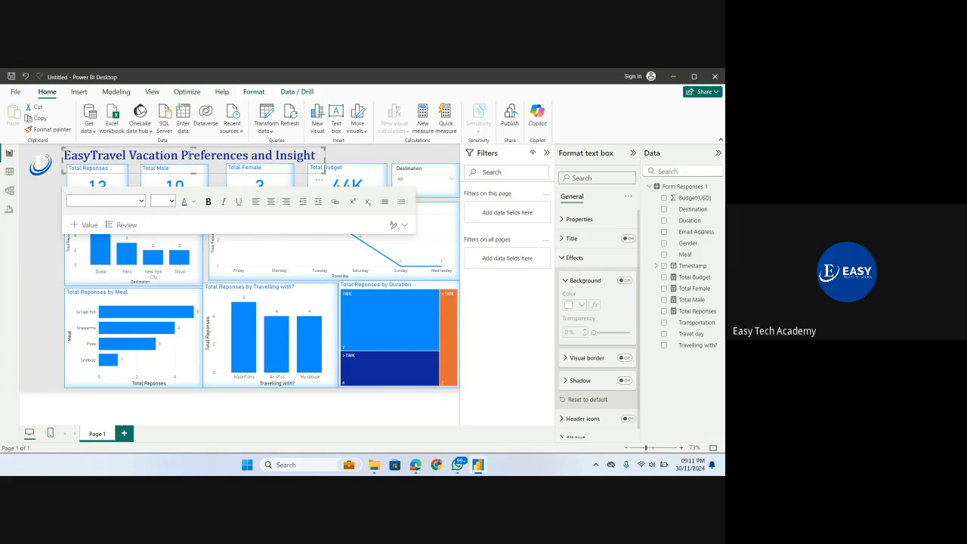
pyautogui.tripleClick(192, 156)
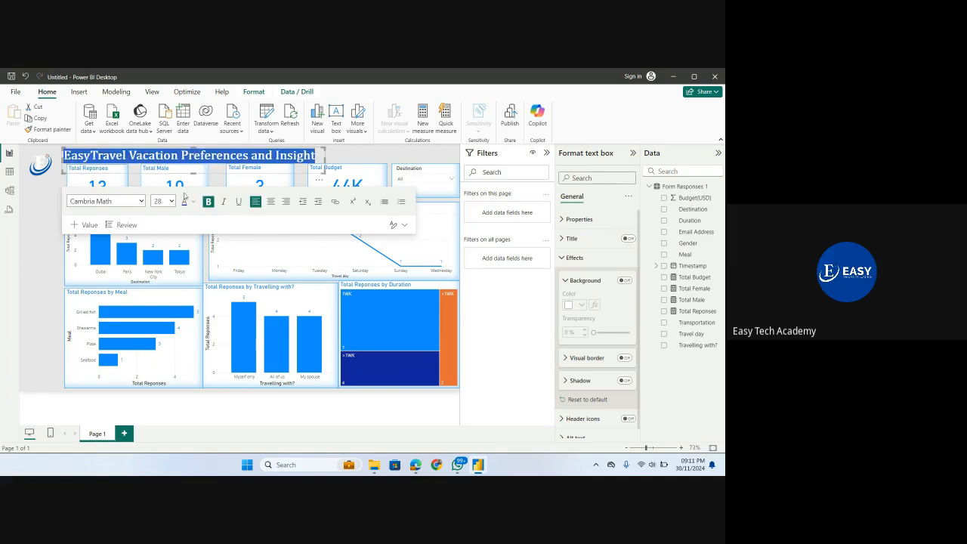
pyautogui.click(191, 202)
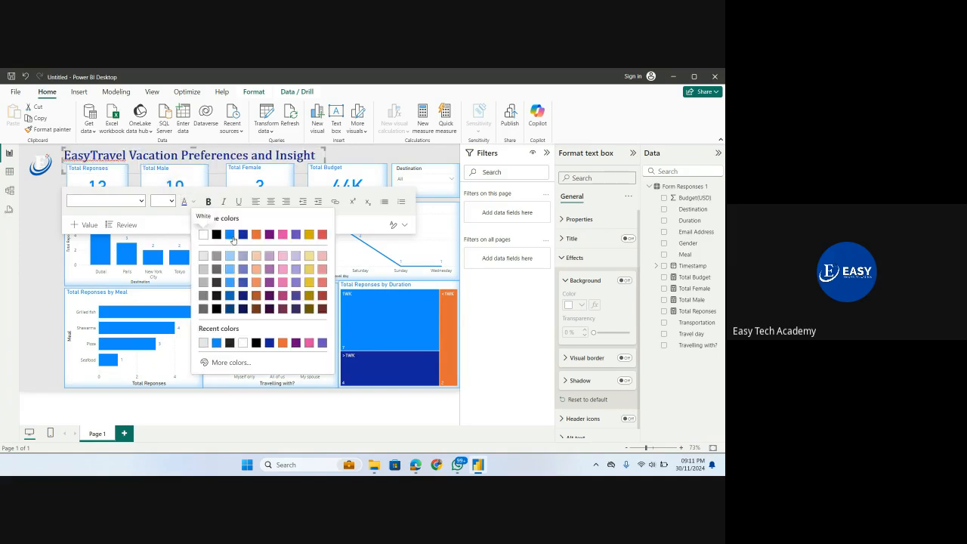
pyautogui.click(231, 235)
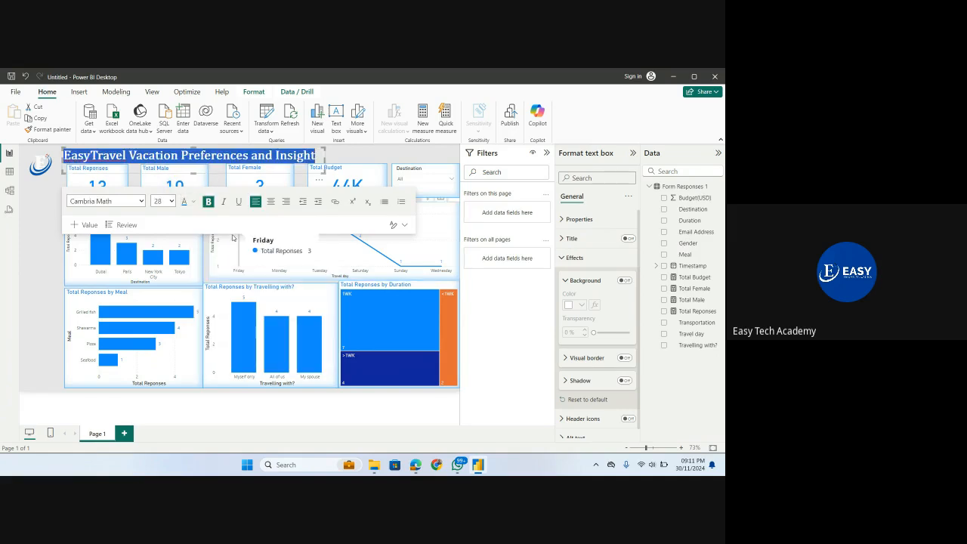
# Step: Set the report title's font size to 32 and widen its text box so the title fits on one line
pyautogui.click(171, 202)
pyautogui.click(163, 370)
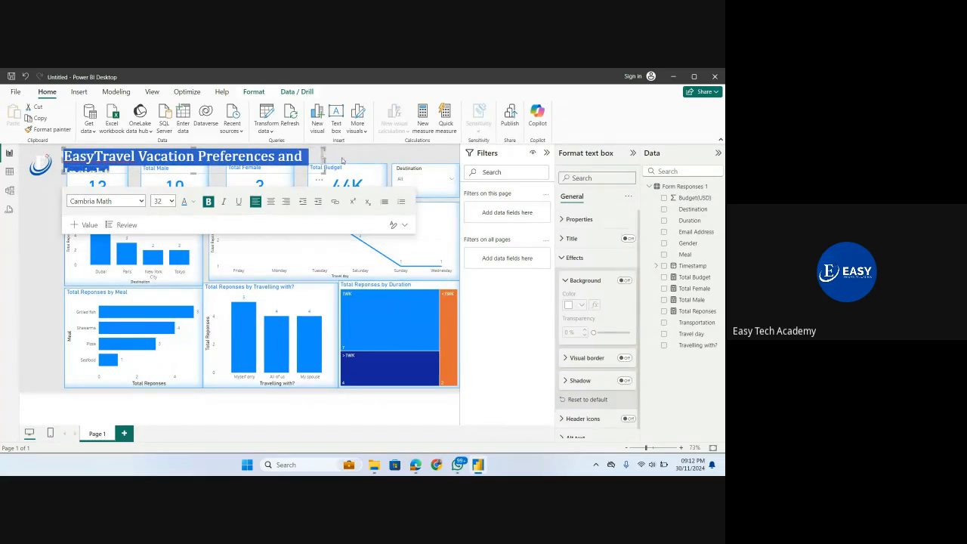
pyautogui.moveTo(325, 158); pyautogui.dragTo(380, 159)
pyautogui.click(413, 157)
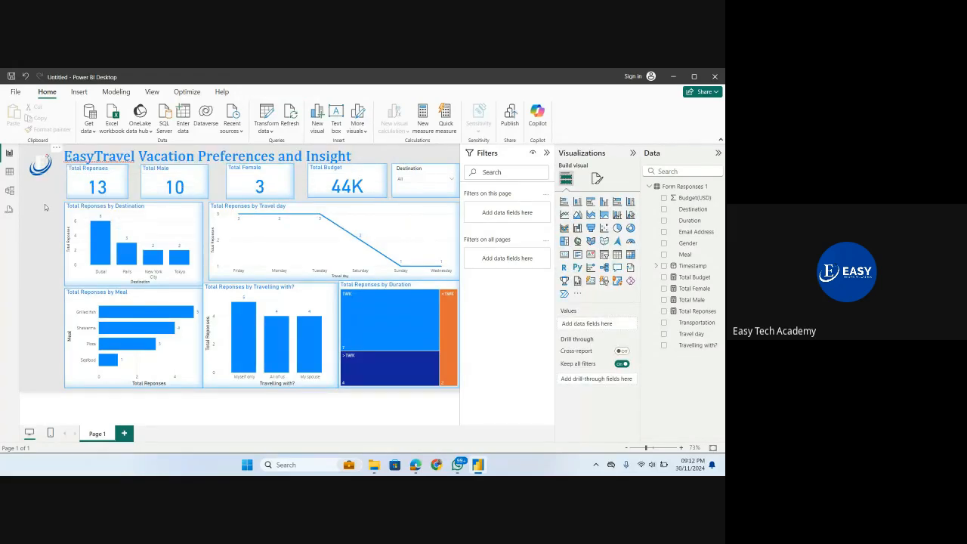
# Step: Insert a rectangle with rounded upper corners below the logo and resize it into a narrow sidebar reaching the page's lower edge
pyautogui.moveTo(45, 207); pyautogui.dragTo(44, 220)
pyautogui.press('Delete')
pyautogui.click(79, 91)
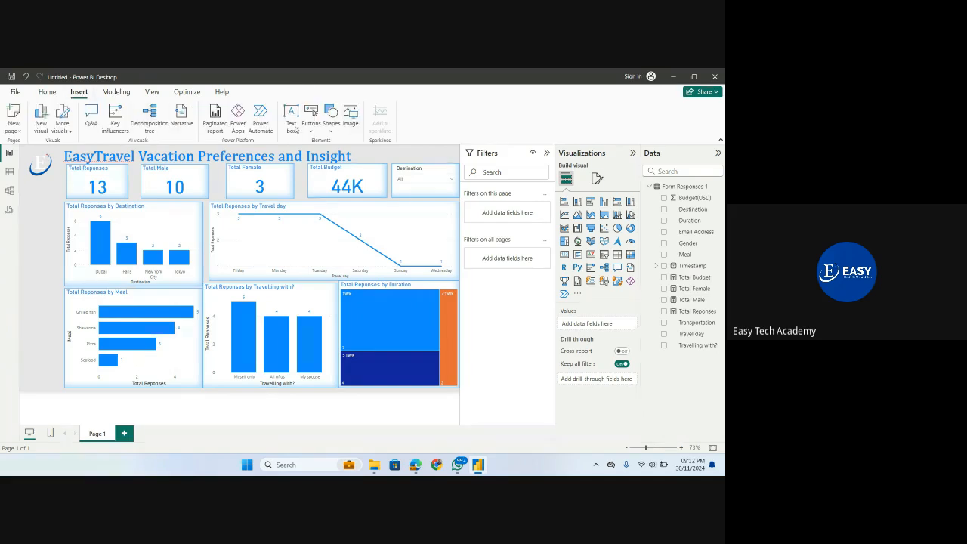
pyautogui.click(330, 122)
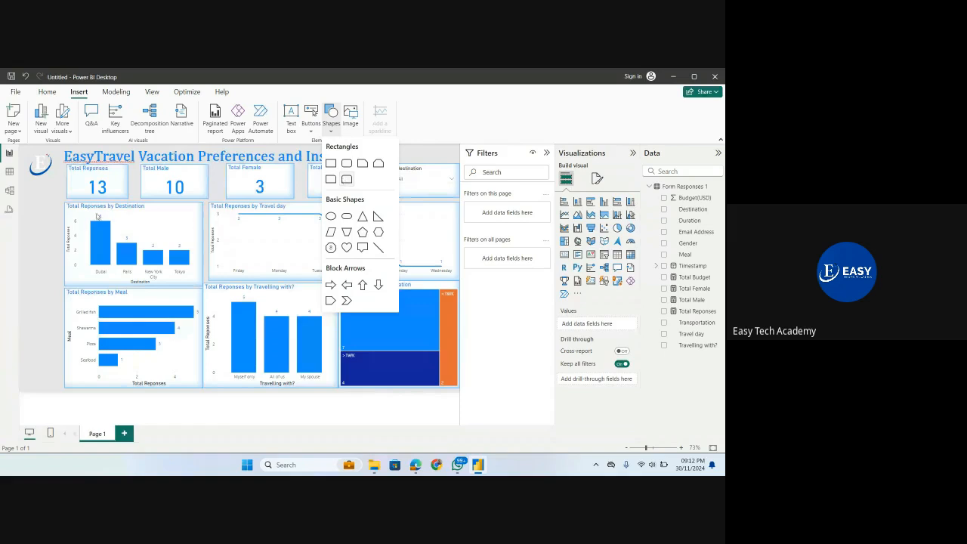
pyautogui.moveTo(87, 211); pyautogui.dragTo(51, 214)
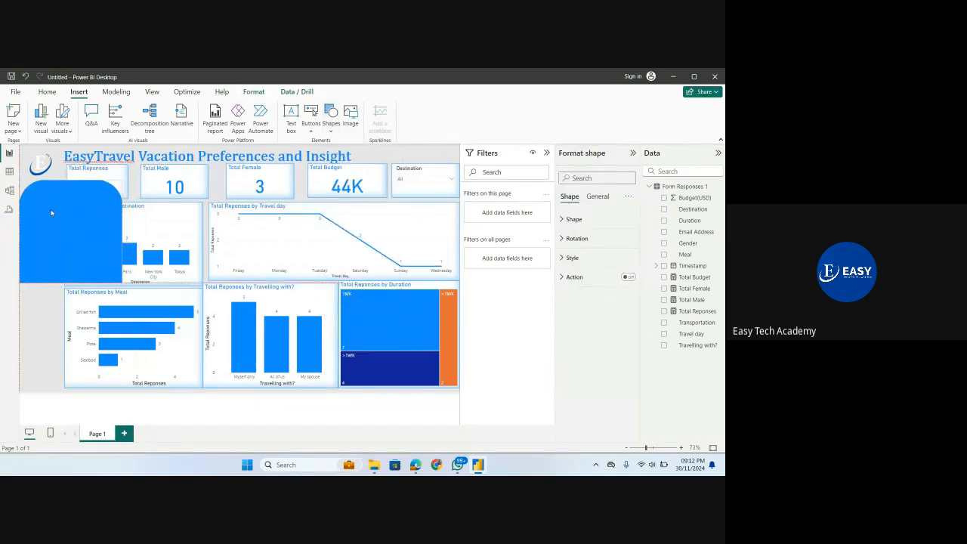
pyautogui.moveTo(121, 234); pyautogui.dragTo(62, 236)
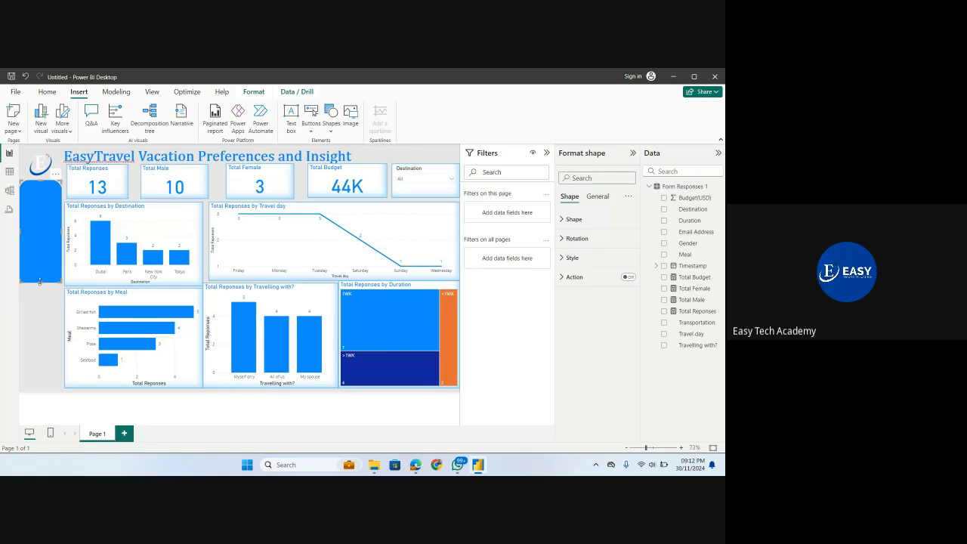
pyautogui.moveTo(39, 281); pyautogui.dragTo(48, 387)
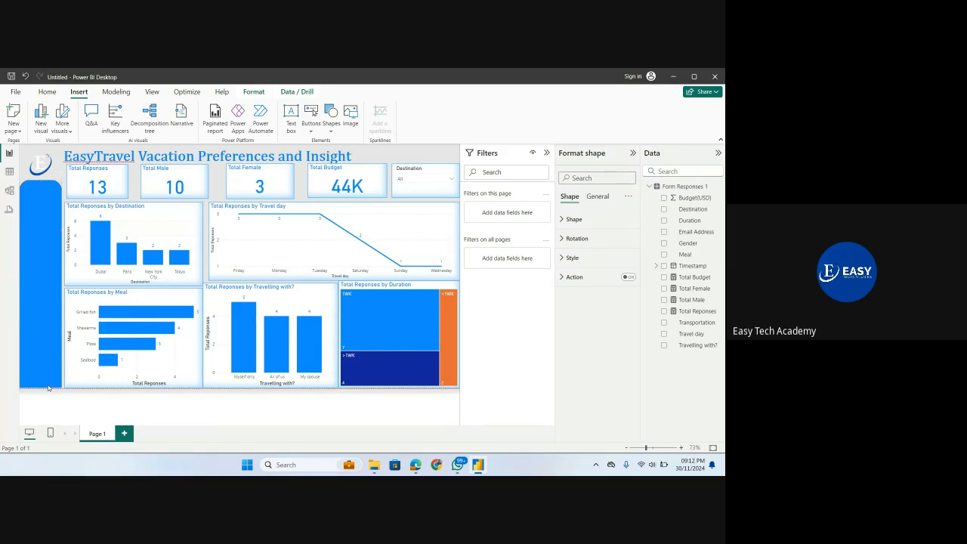
pyautogui.click(26, 151)
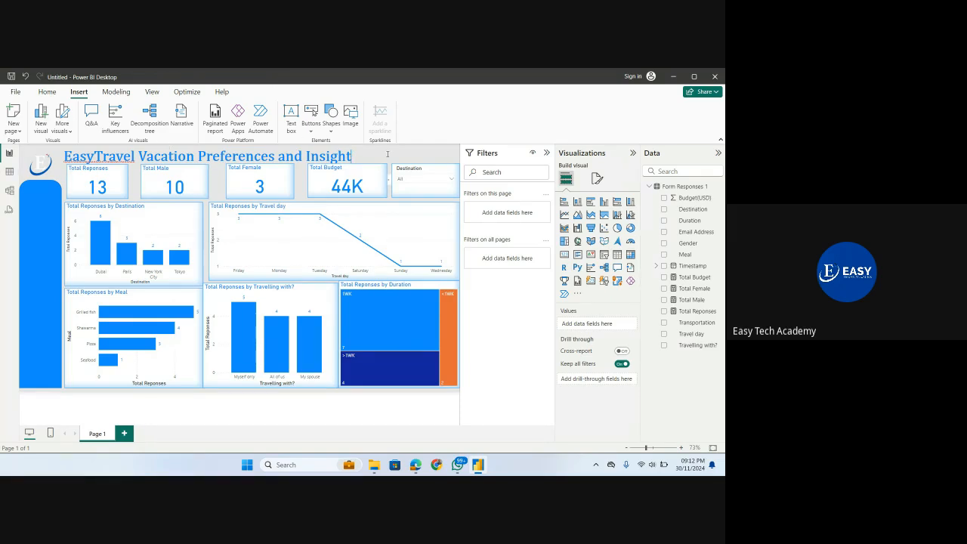
pyautogui.click(452, 156)
pyautogui.click(43, 161)
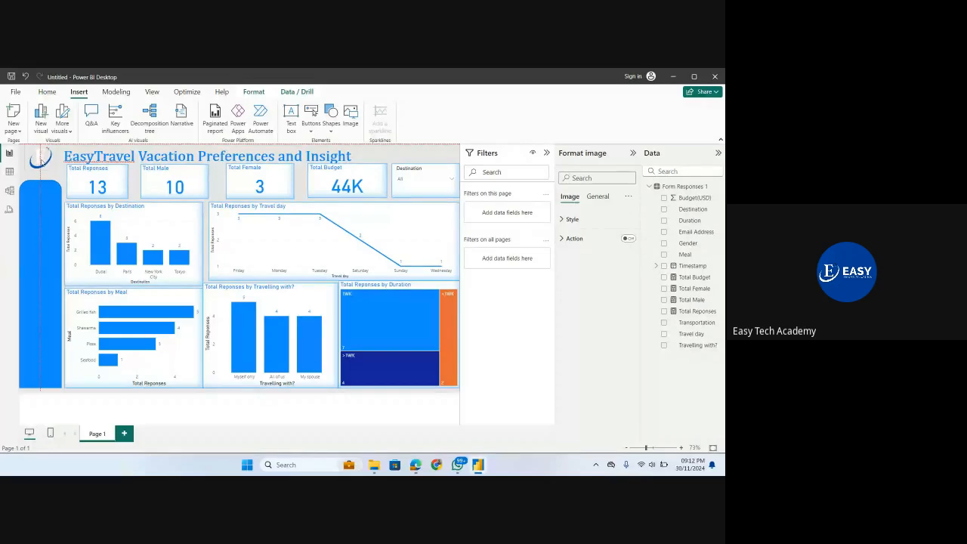
pyautogui.click(409, 154)
# Step: Switch to the Google Meet call in the browser and read the latest in-call messages, closing the chat when done
pyautogui.moveTo(415, 464)
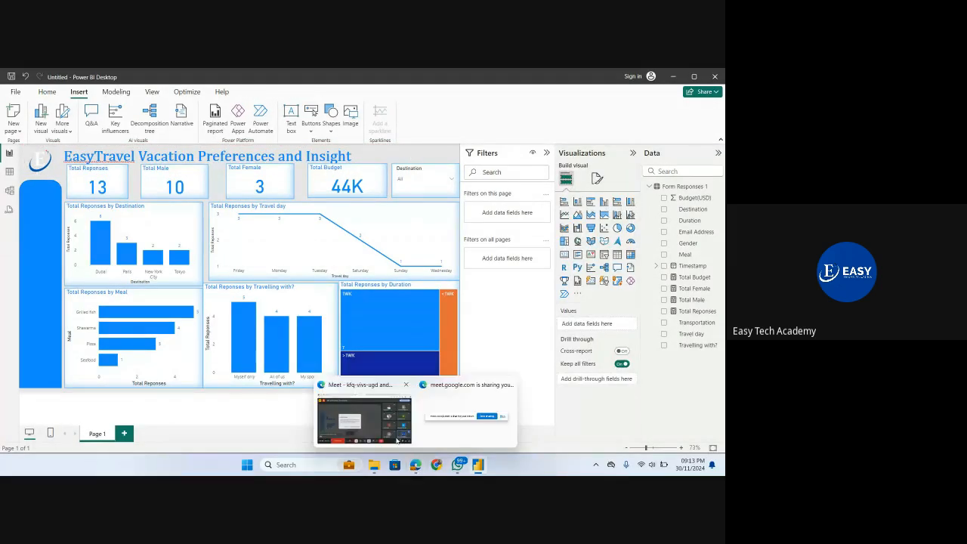
pyautogui.click(398, 440)
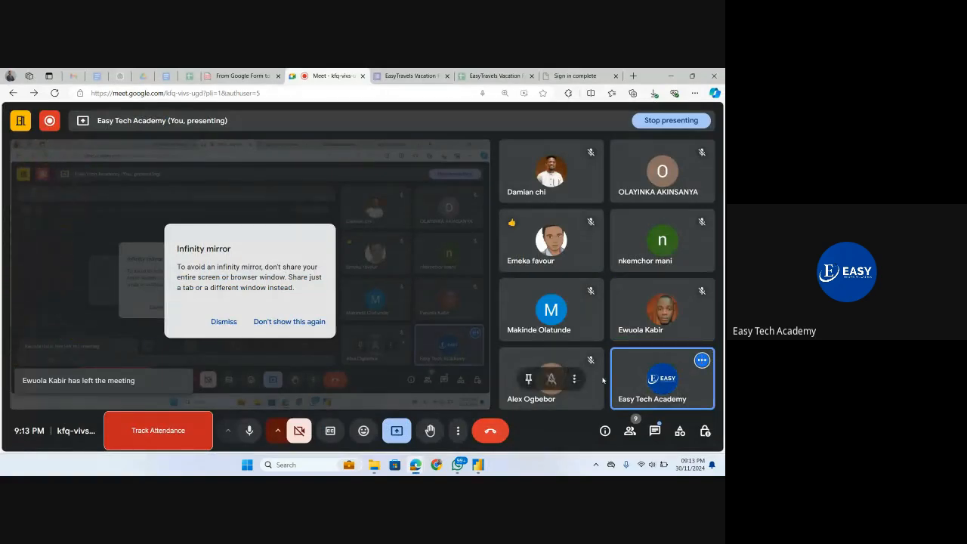
pyautogui.click(655, 431)
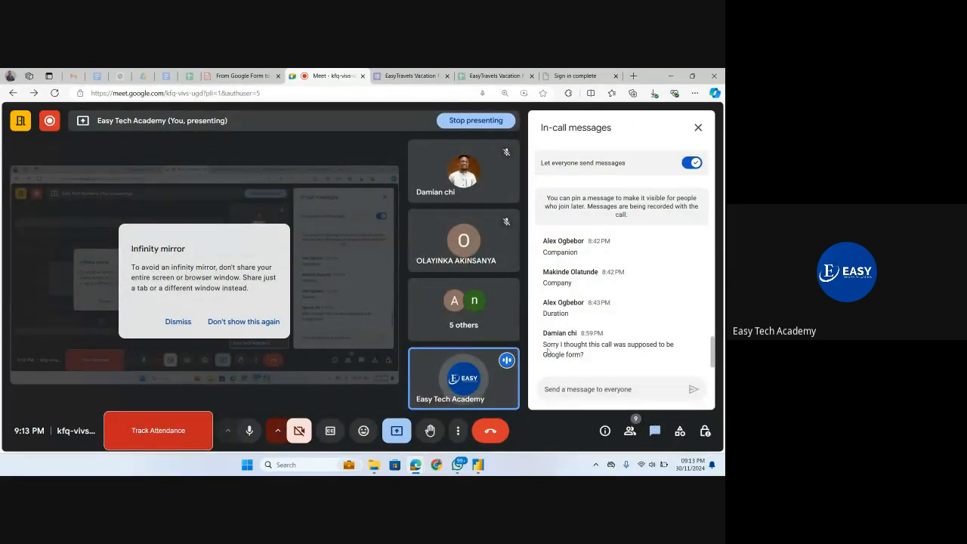
pyautogui.moveTo(543, 355); pyautogui.dragTo(604, 334)
pyautogui.click(582, 334)
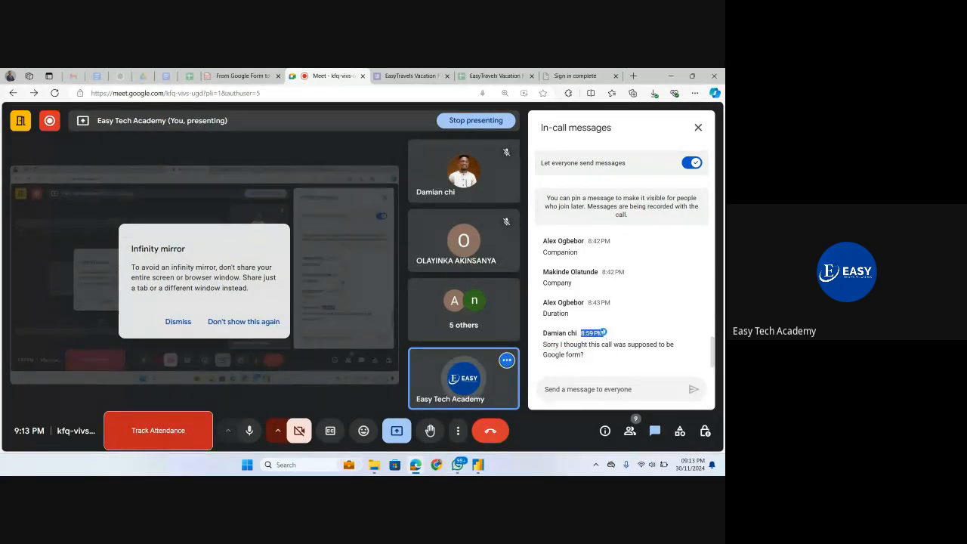
pyautogui.click(604, 334)
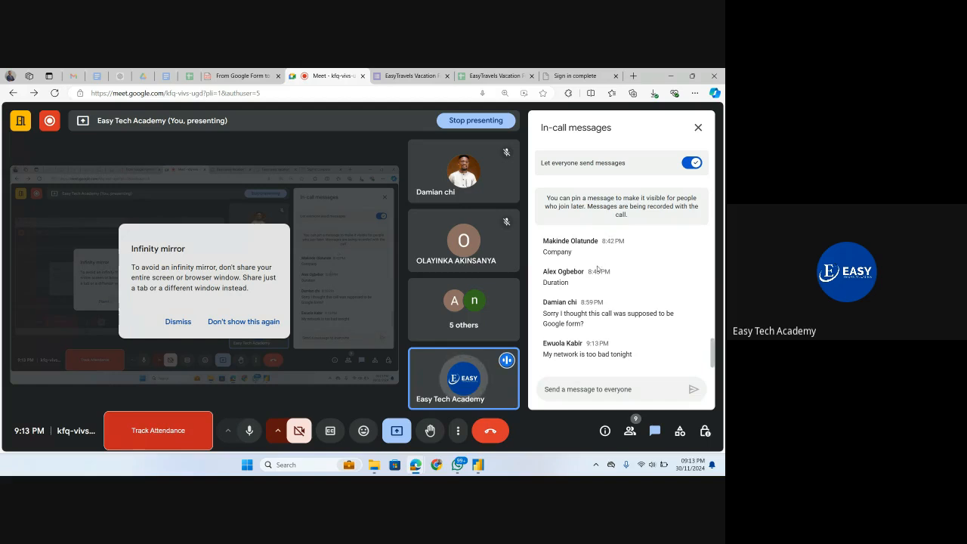
pyautogui.click(698, 128)
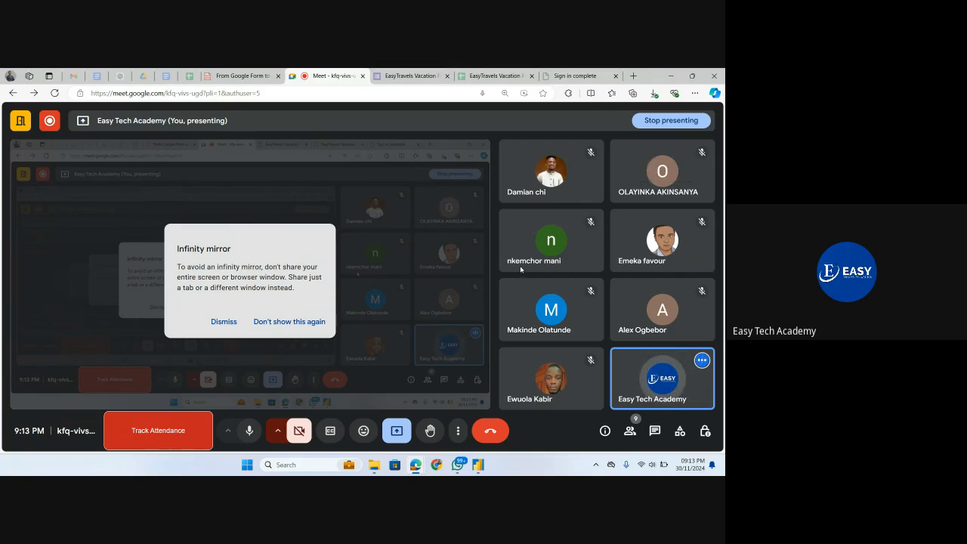
# Step: Return to Power BI, collapse the Filters, Visualizations and Data panes, and review the report page with the ribbon temporarily minimised
pyautogui.click(481, 470)
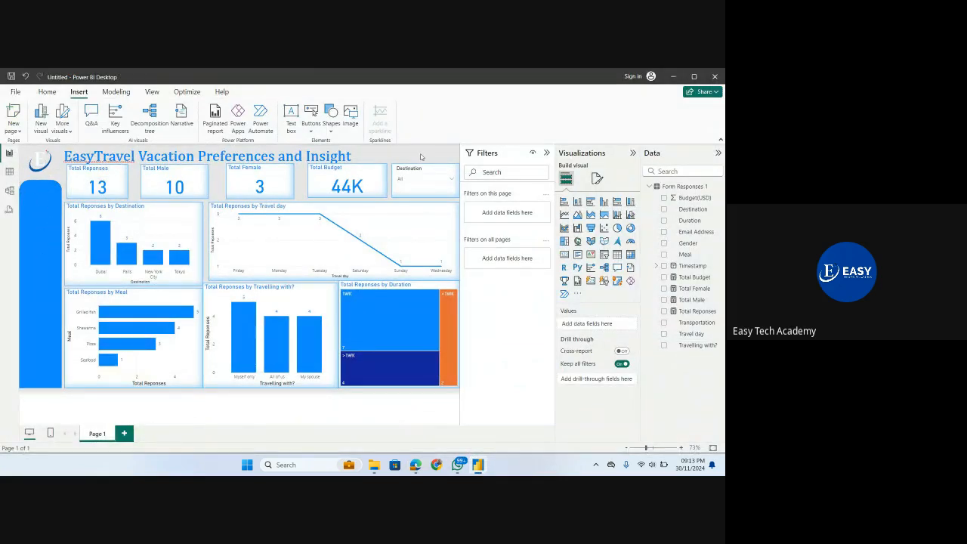
pyautogui.click(546, 153)
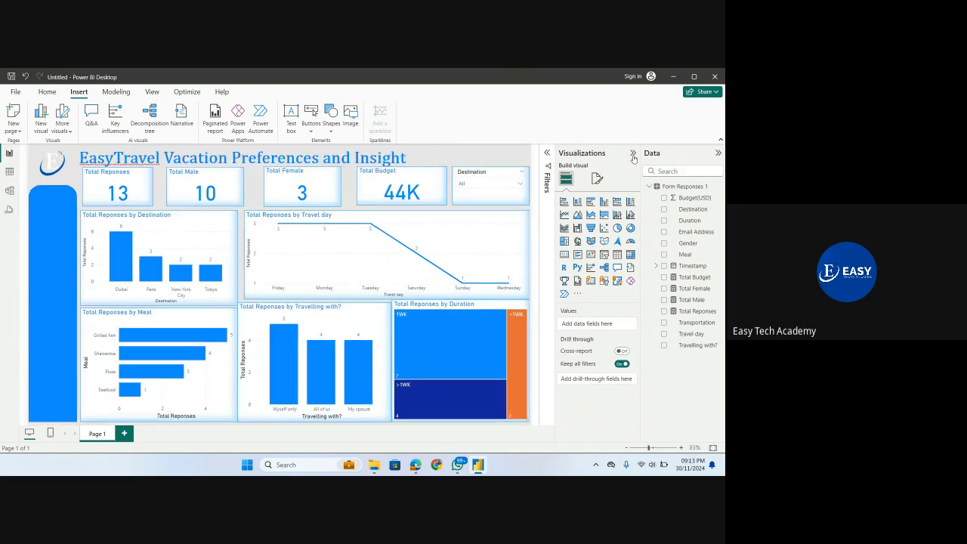
pyautogui.click(633, 154)
pyautogui.click(718, 152)
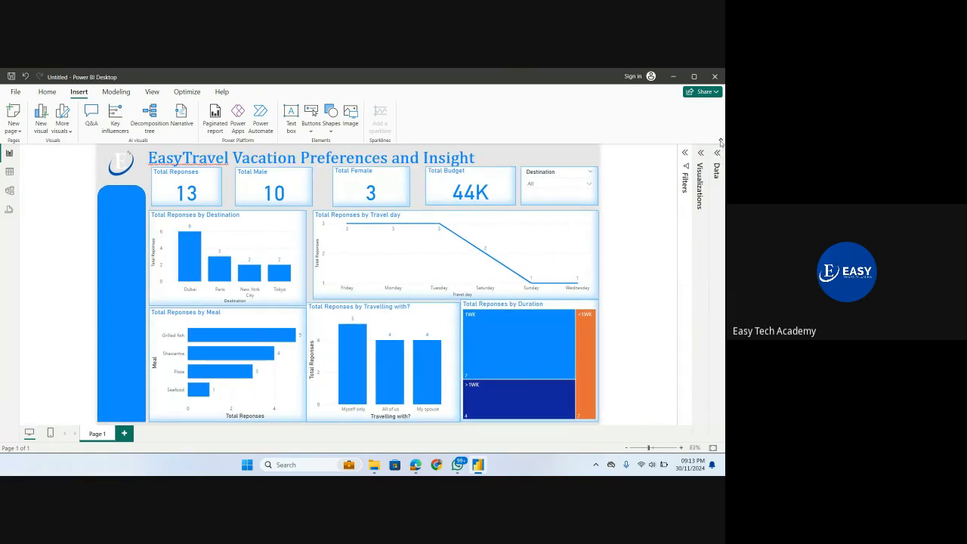
pyautogui.click(720, 142)
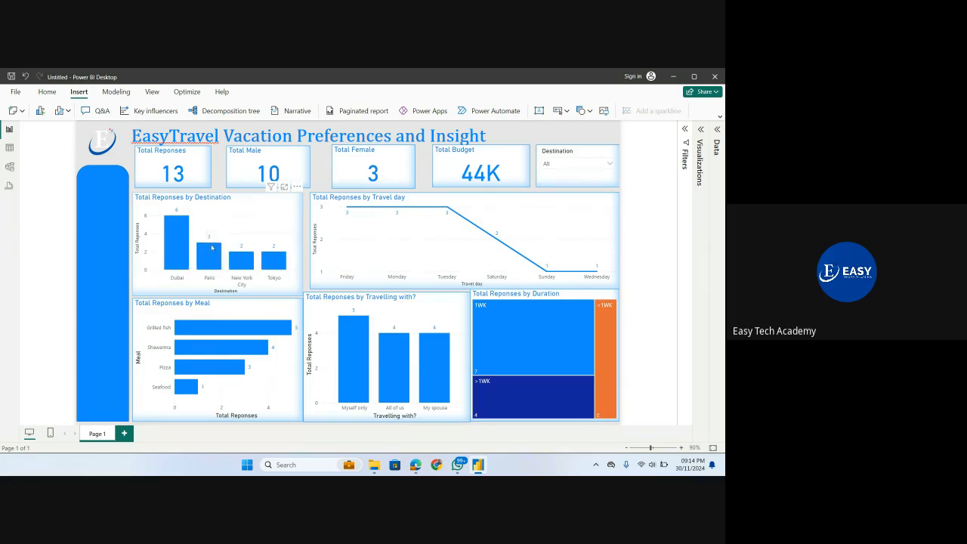
pyautogui.moveTo(210, 246)
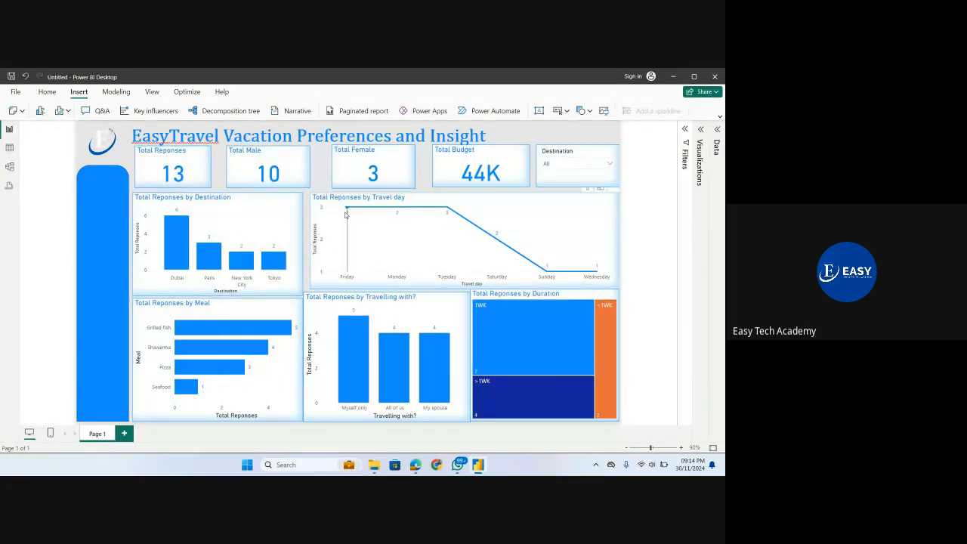
pyautogui.moveTo(347, 215)
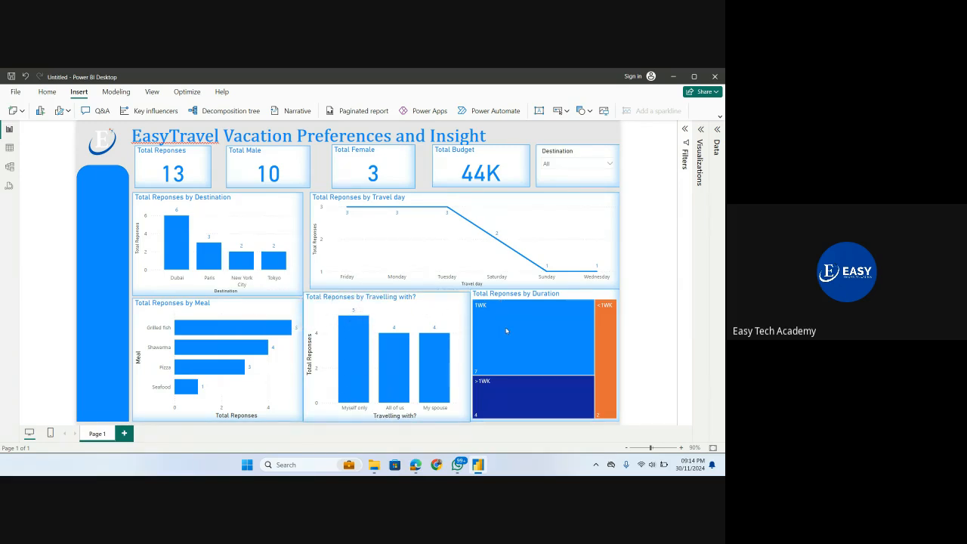
pyautogui.moveTo(527, 303)
pyautogui.click(720, 117)
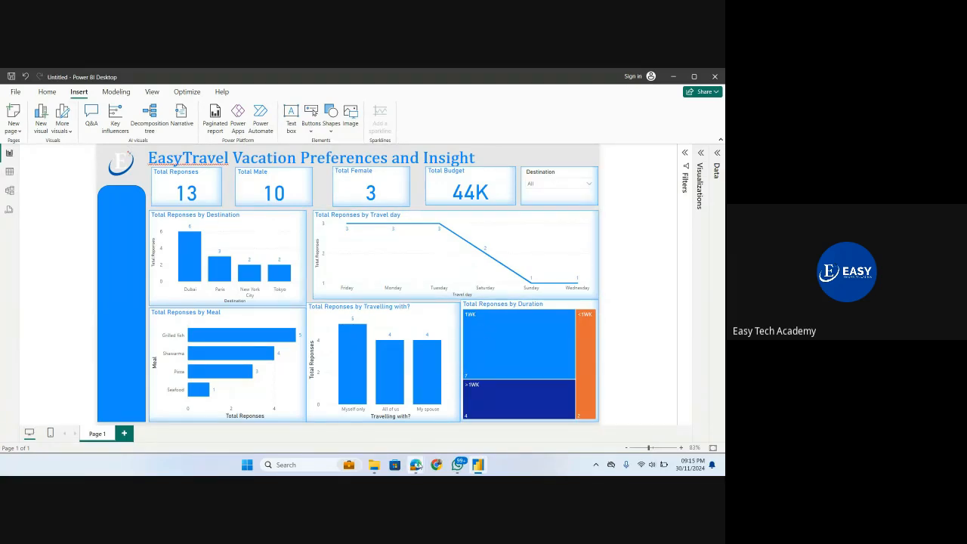
# Step: Switch to the Google Meet call and open its in-call messages
pyautogui.moveTo(418, 469)
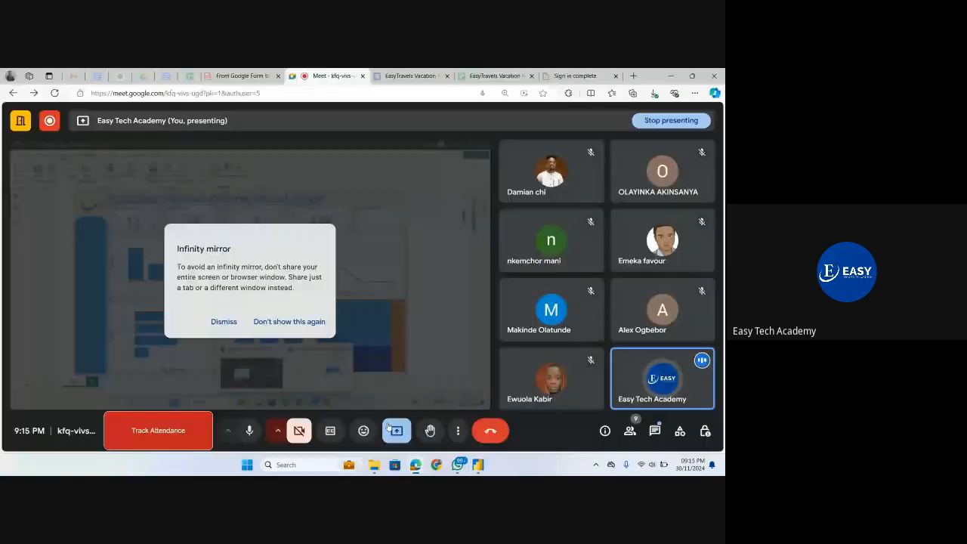
pyautogui.click(389, 427)
pyautogui.click(655, 431)
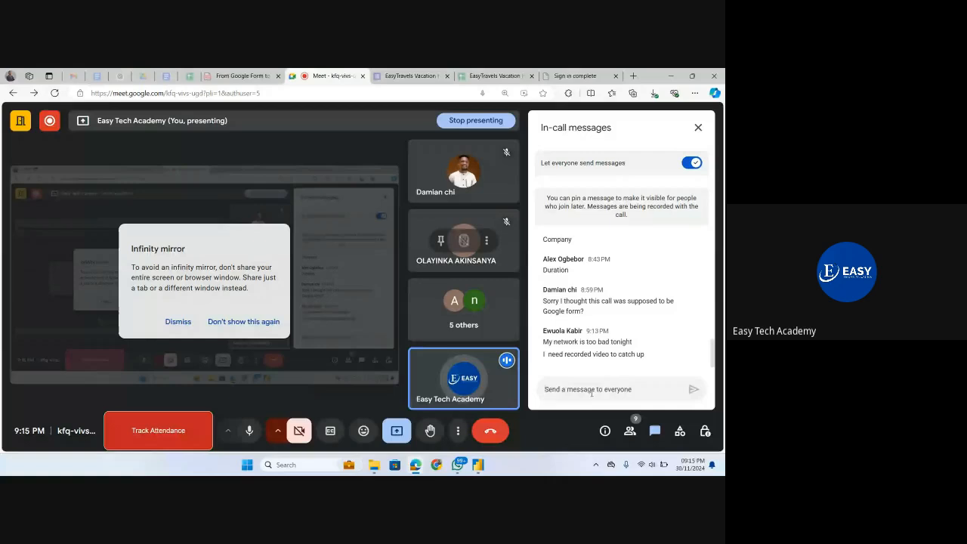
pyautogui.hotkey('ctrl', 'v')
pyautogui.hotkey('ctrl', 'a')
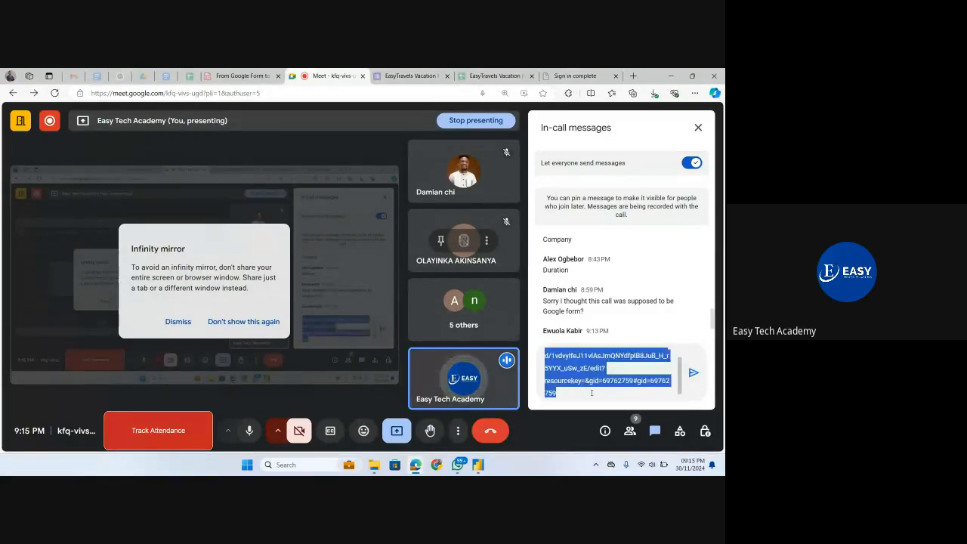
pyautogui.press('BackSpace')
# Step: Copy the forms.gle link from the earlier 8:30 PM chat message and send it to everyone in the call
pyautogui.scroll(10, 582, 322)
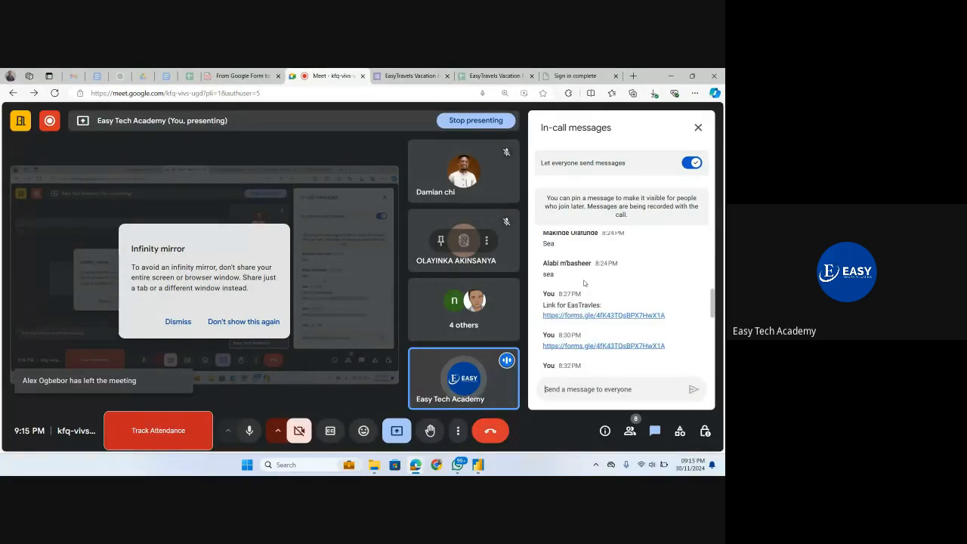
pyautogui.rightClick(587, 347)
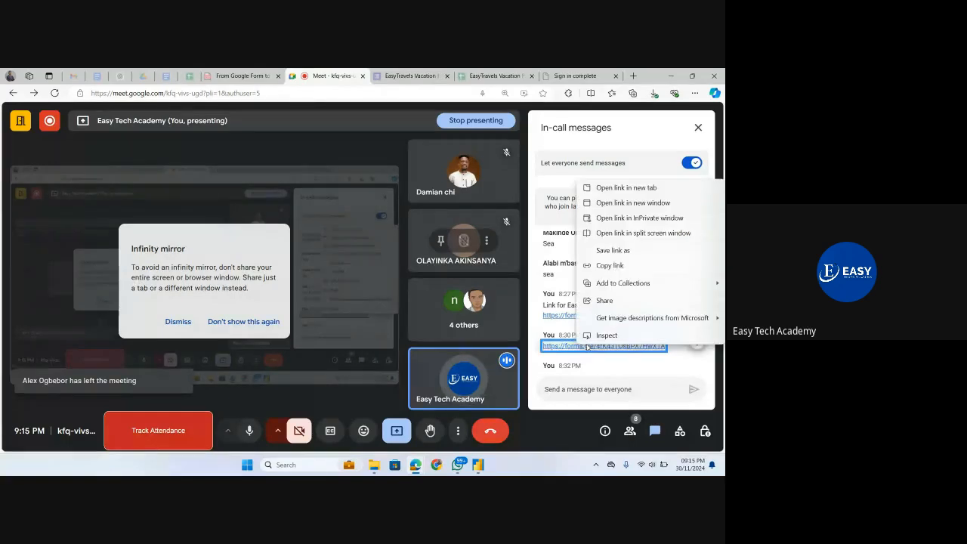
pyautogui.click(609, 266)
pyautogui.click(570, 389)
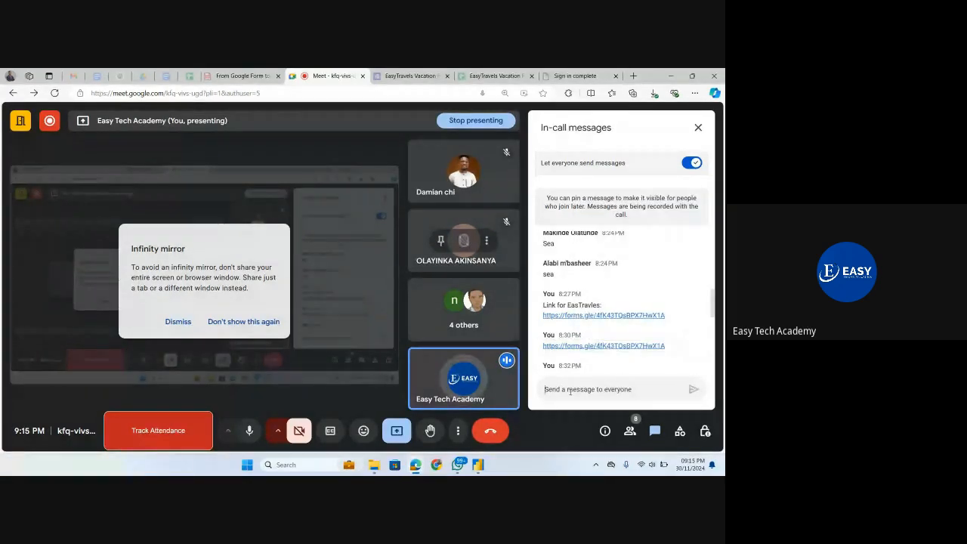
pyautogui.hotkey('ctrl', 'v')
pyautogui.press('Return')
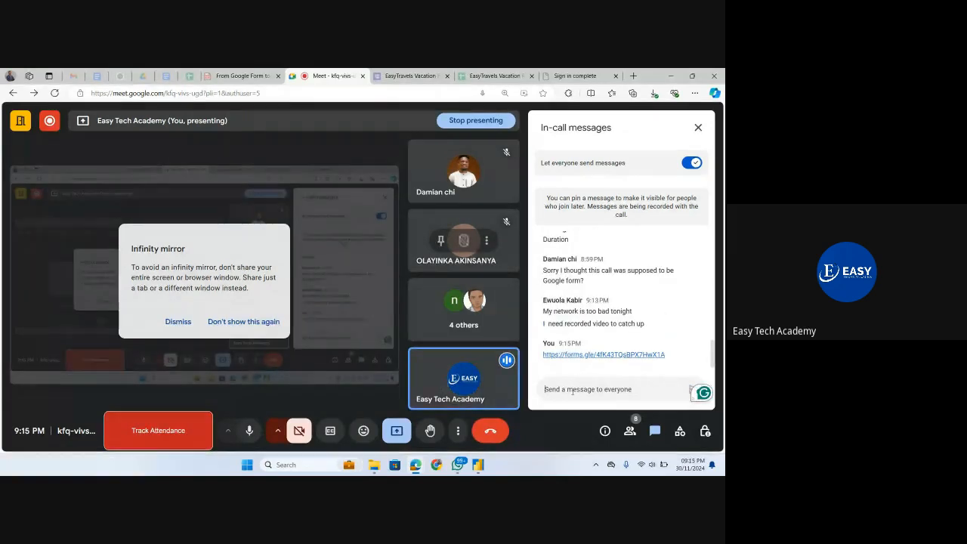
# Step: Send a chat message reading "Link to the form:" with the copied forms.gle link on a second line, and close the chat
pyautogui.write('Link')
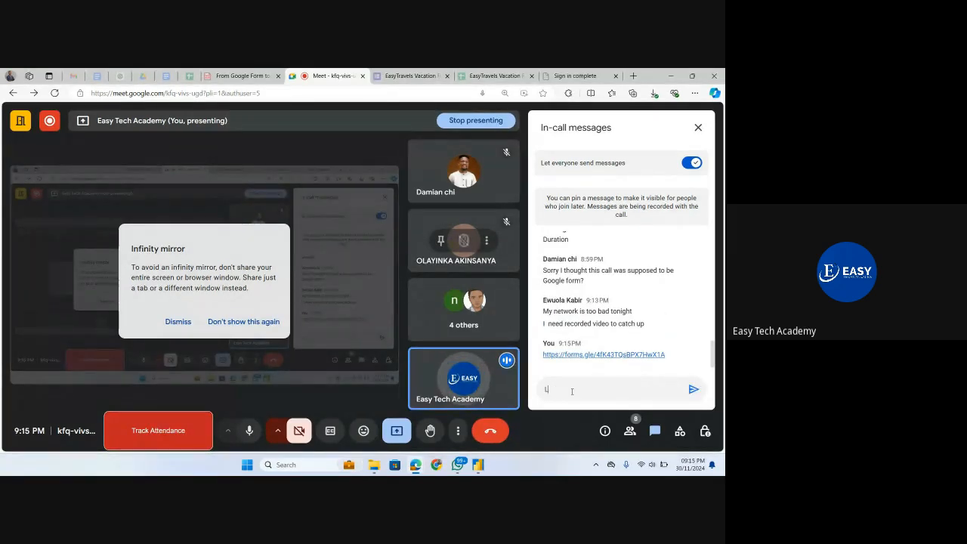
pyautogui.write(' to the ')
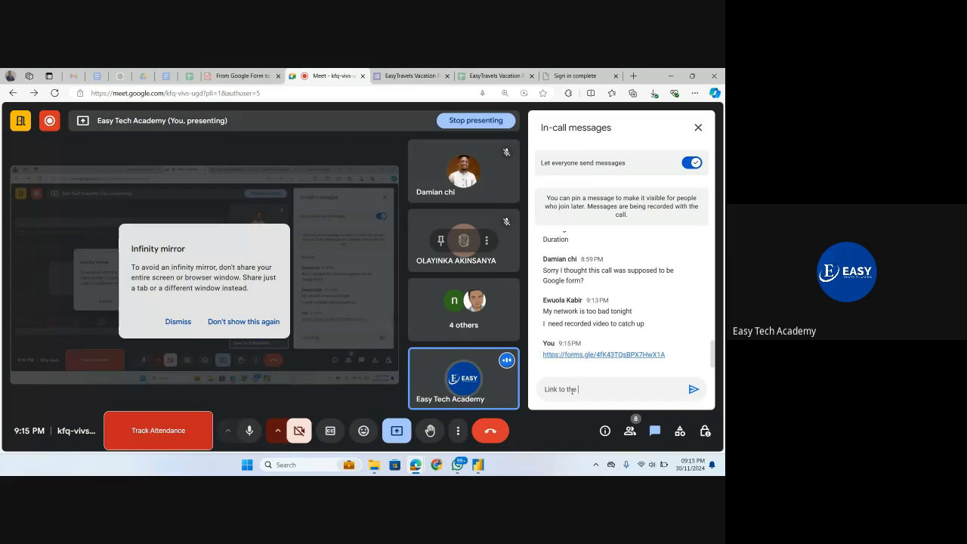
pyautogui.write('form:')
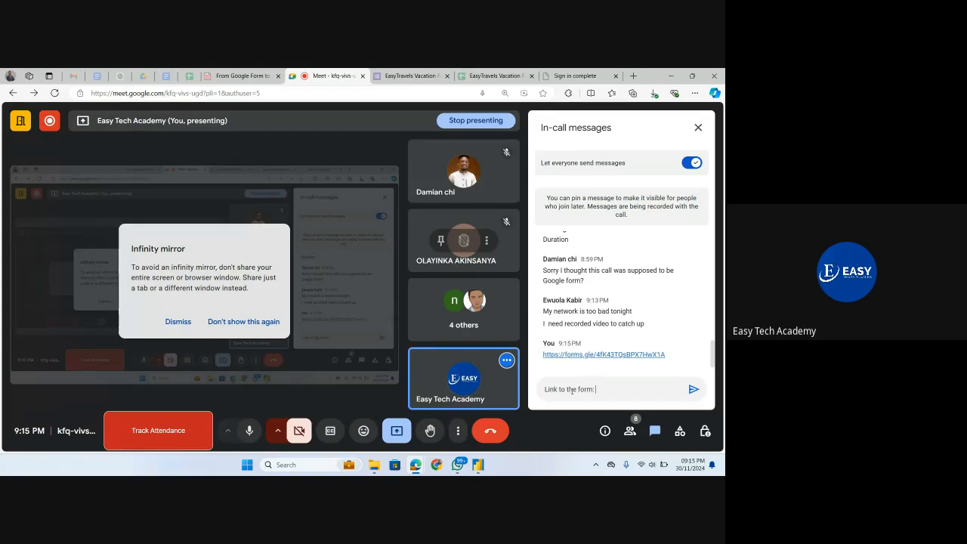
pyautogui.hotkey('shift', 'Return')
pyautogui.hotkey('ctrl', 'v')
pyautogui.press('Return')
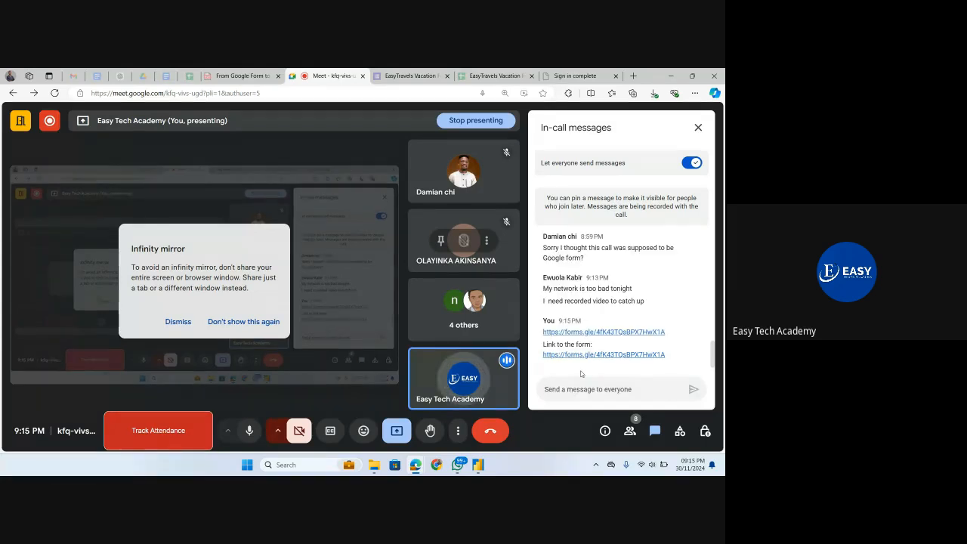
pyautogui.click(695, 129)
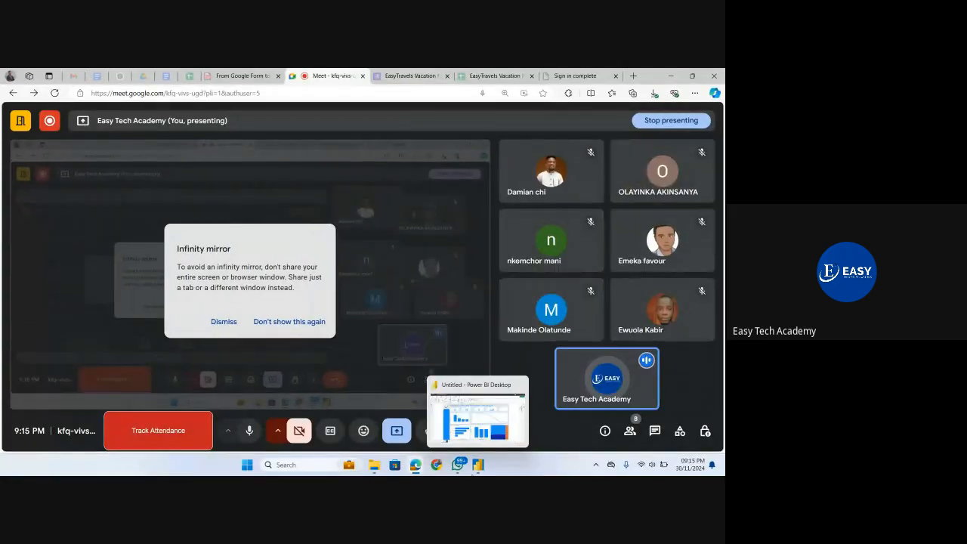
pyautogui.click(478, 465)
pyautogui.moveTo(414, 276)
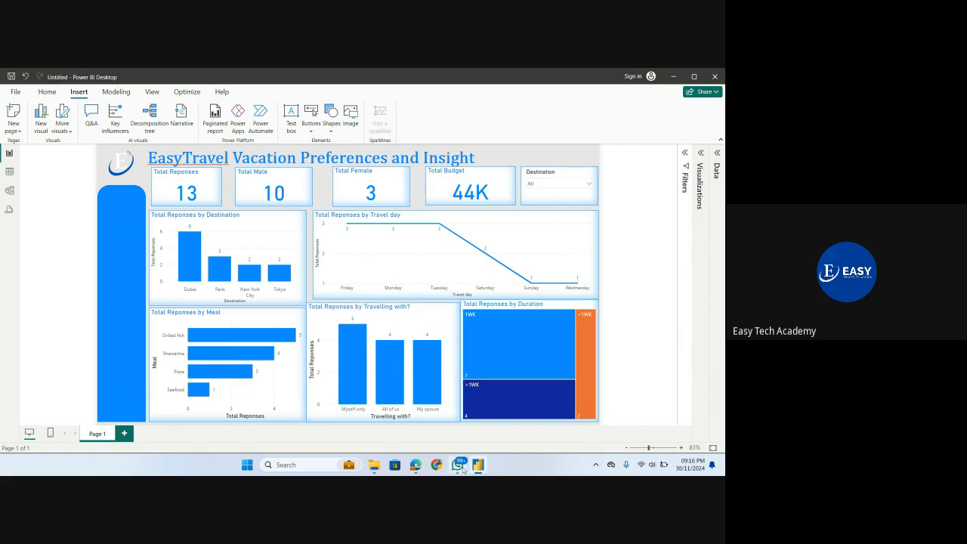
pyautogui.moveTo(416, 464)
pyautogui.click(391, 442)
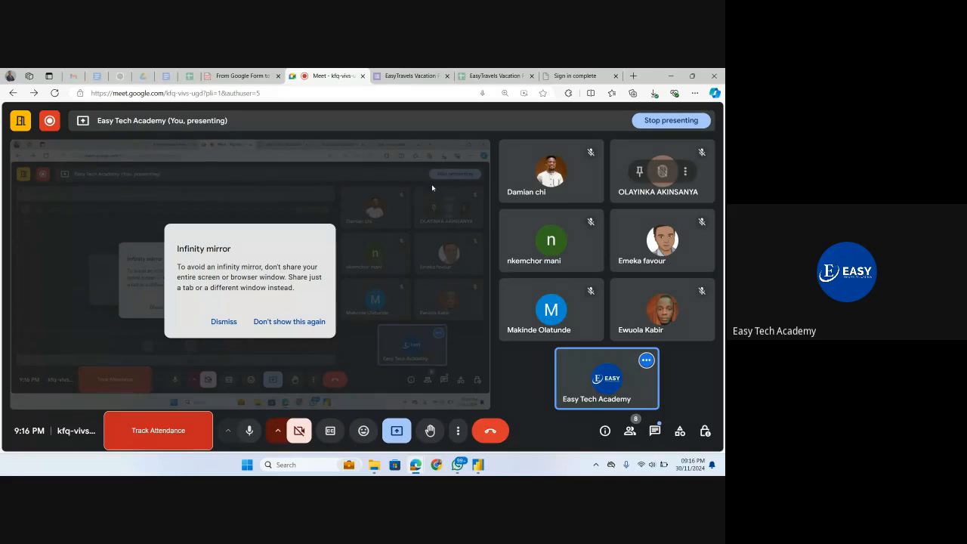
pyautogui.click(476, 466)
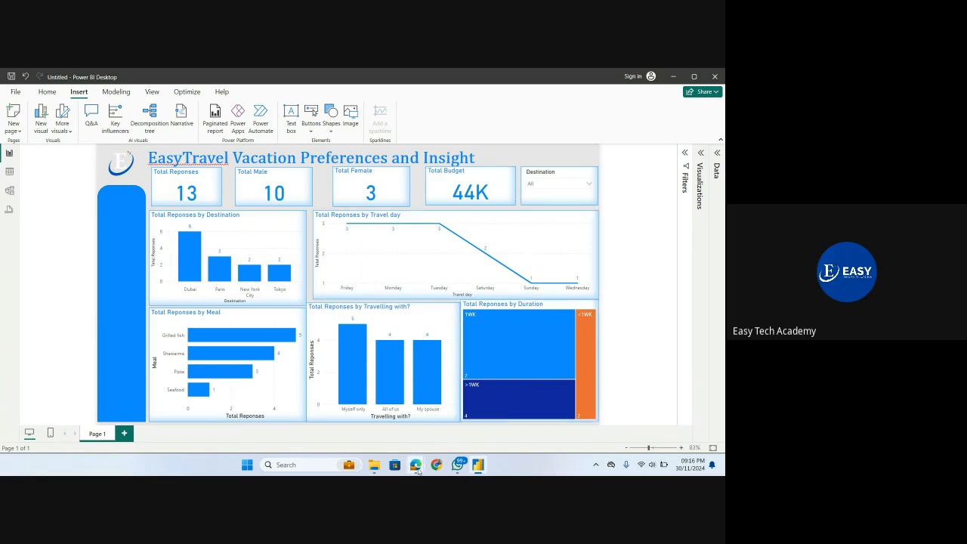
# Step: Switch to the Google Meet call, send the forms.gle link to everyone once more in the in-call messages, and close the chat
pyautogui.moveTo(415, 464)
pyautogui.click(387, 432)
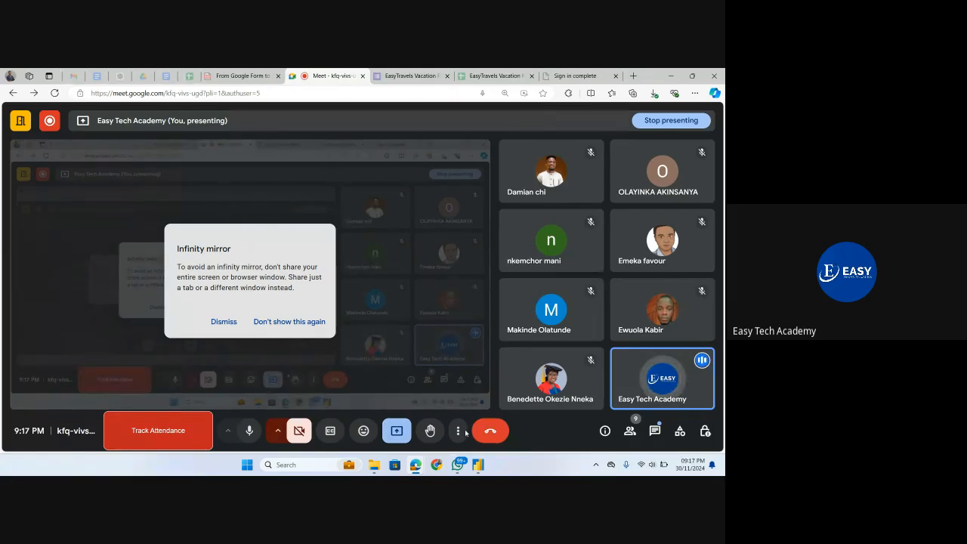
pyautogui.click(655, 431)
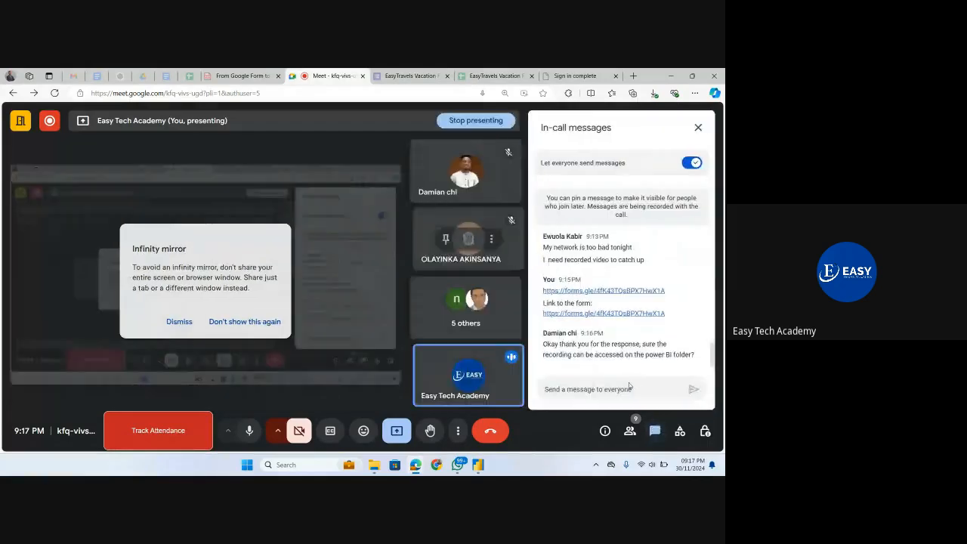
pyautogui.rightClick(592, 314)
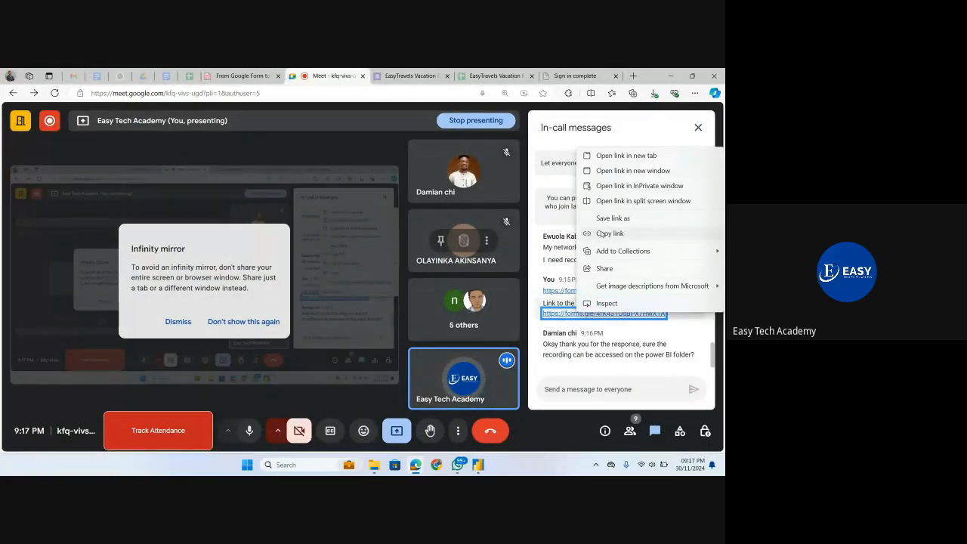
pyautogui.press('Escape')
pyautogui.click(594, 389)
pyautogui.hotkey('ctrl', 'v')
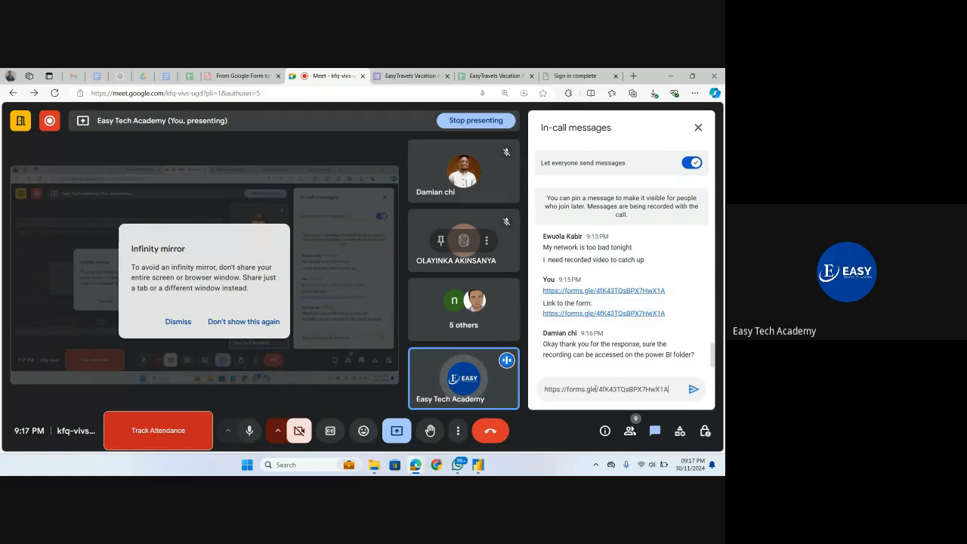
pyautogui.press('Return')
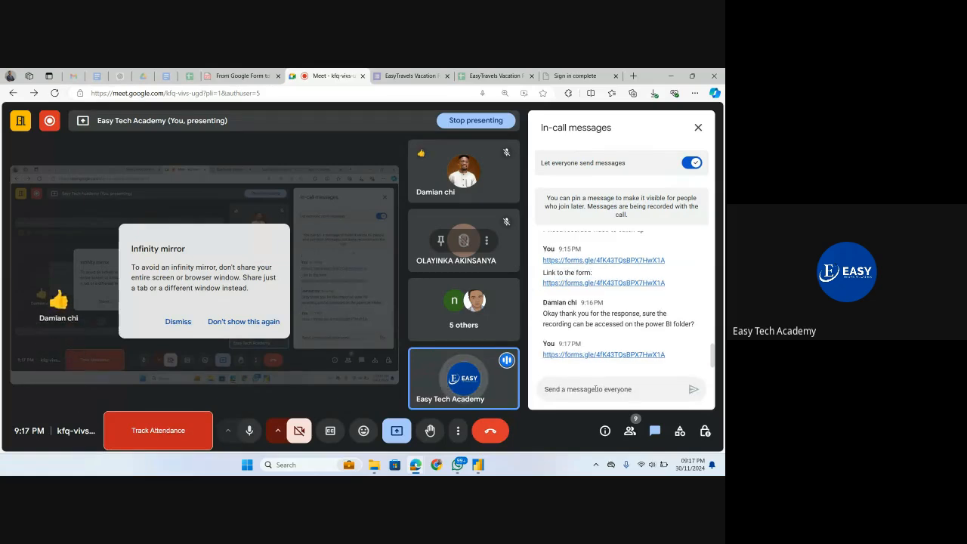
pyautogui.click(697, 128)
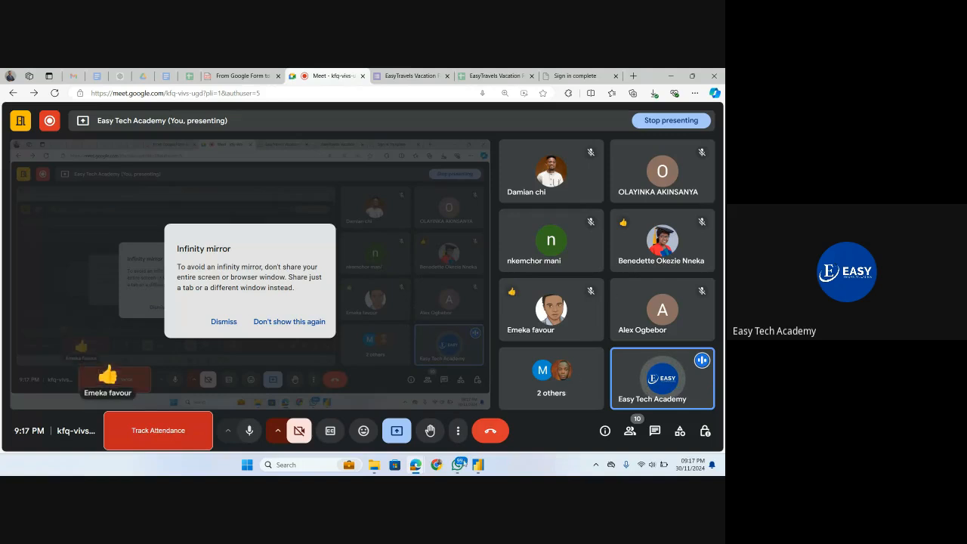
# Step: Switch to the EasyTravel report in Power BI Desktop and refresh all tables with the latest form responses, repeating the refresh once
pyautogui.moveTo(479, 463)
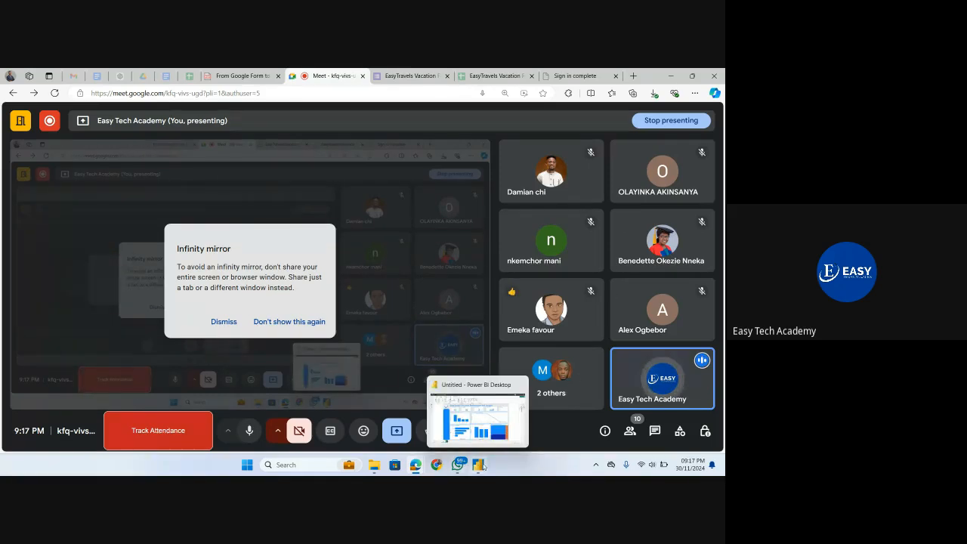
pyautogui.click(463, 396)
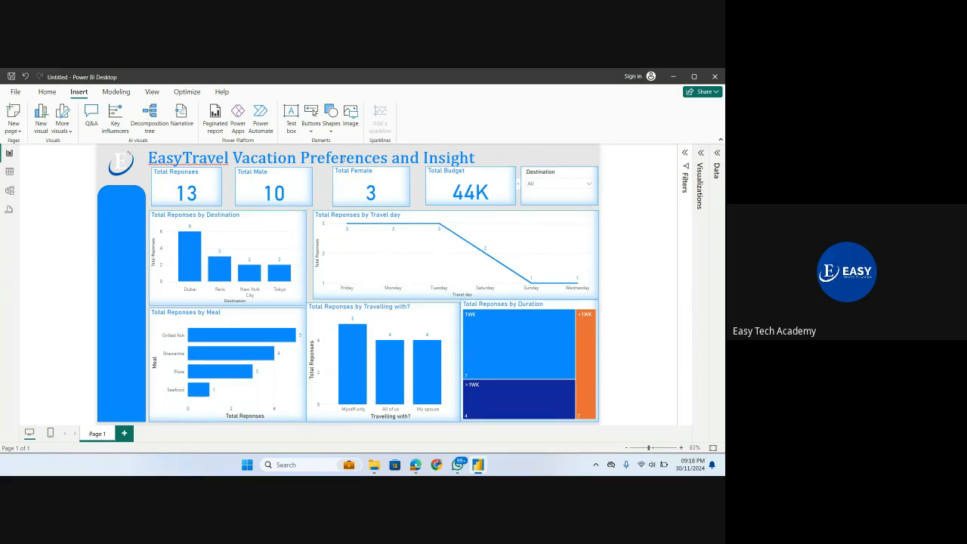
pyautogui.click(47, 92)
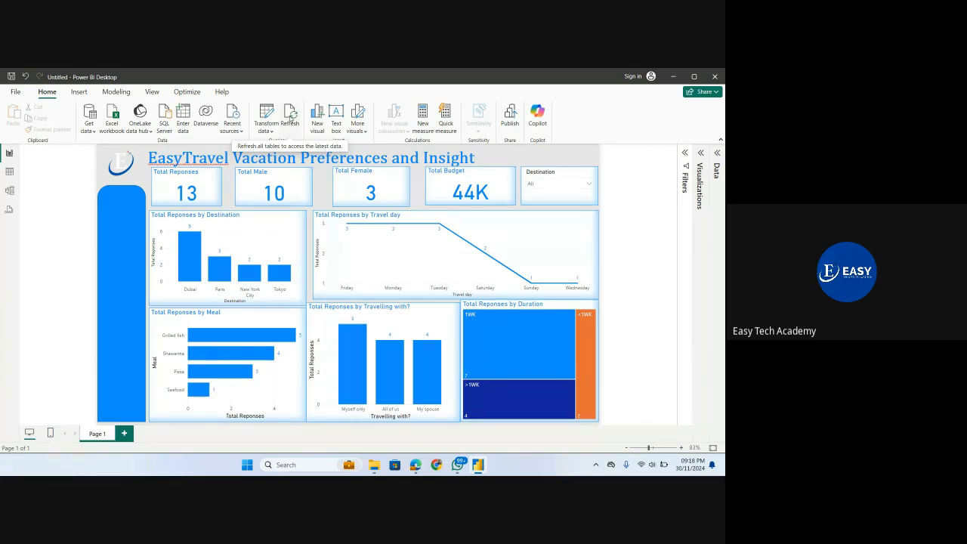
pyautogui.click(291, 117)
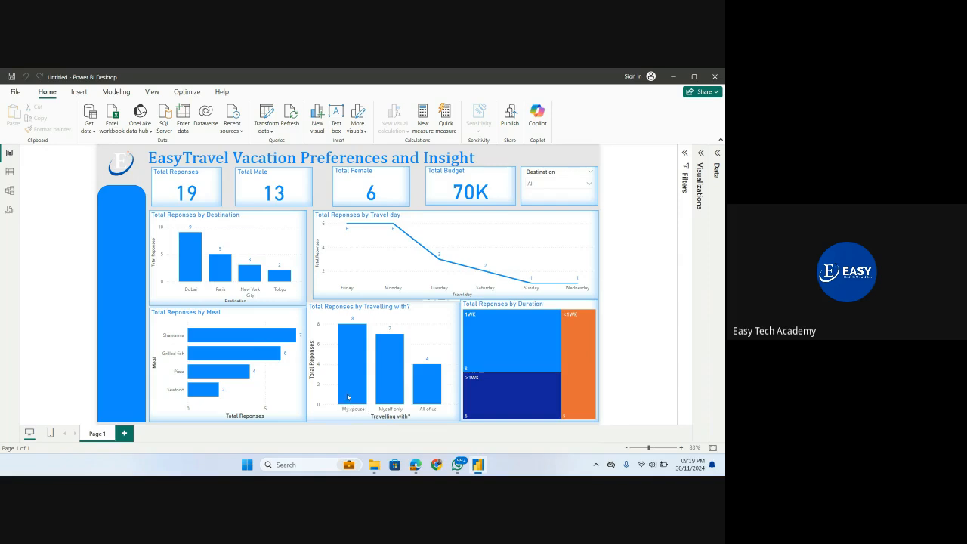
pyautogui.moveTo(347, 326)
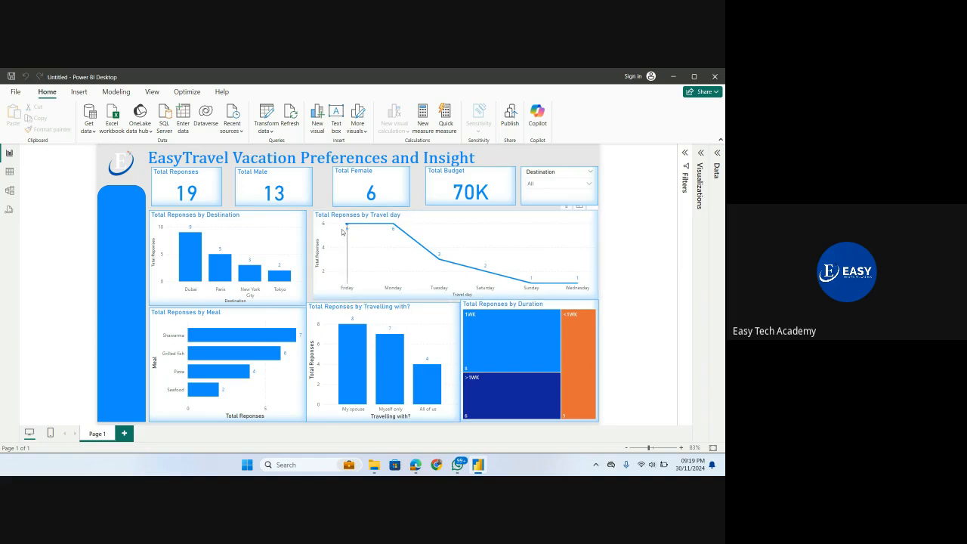
pyautogui.moveTo(356, 240)
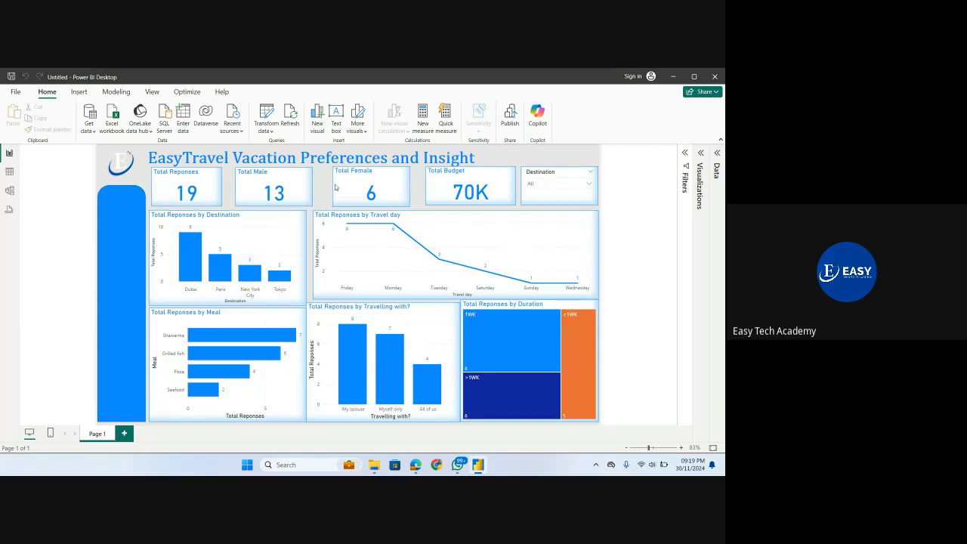
pyautogui.click(288, 115)
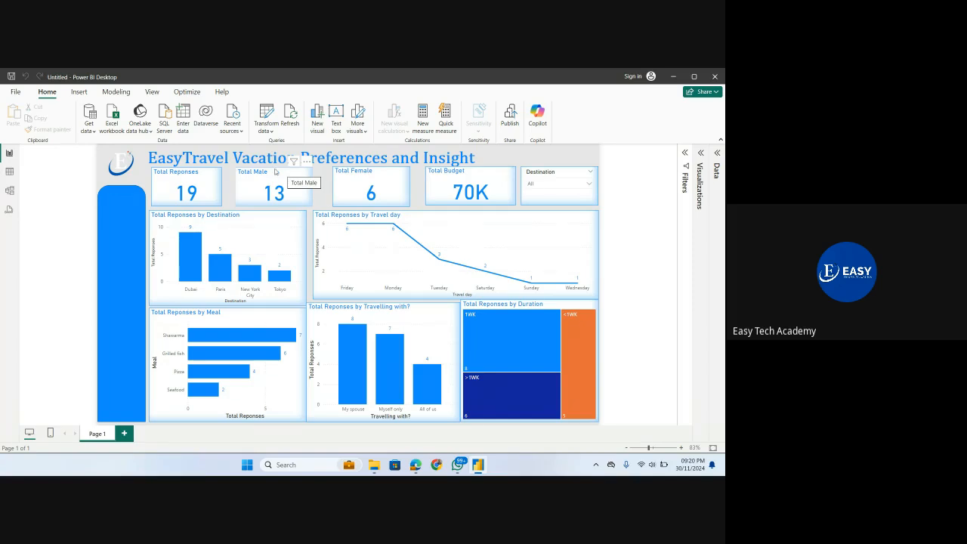
# Step: Export the refreshed EasyTravel Vacation Preferences and Insight report to PDF
pyautogui.click(15, 91)
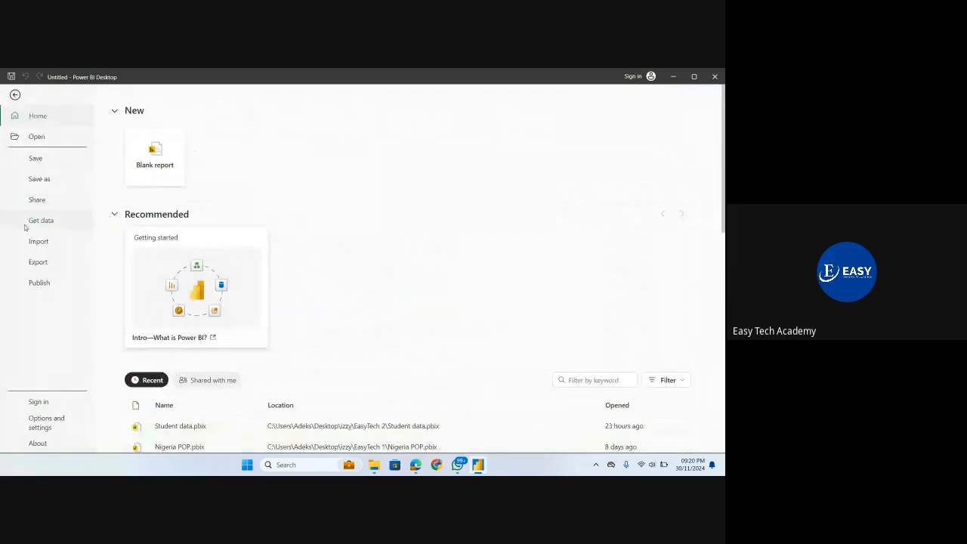
pyautogui.click(34, 263)
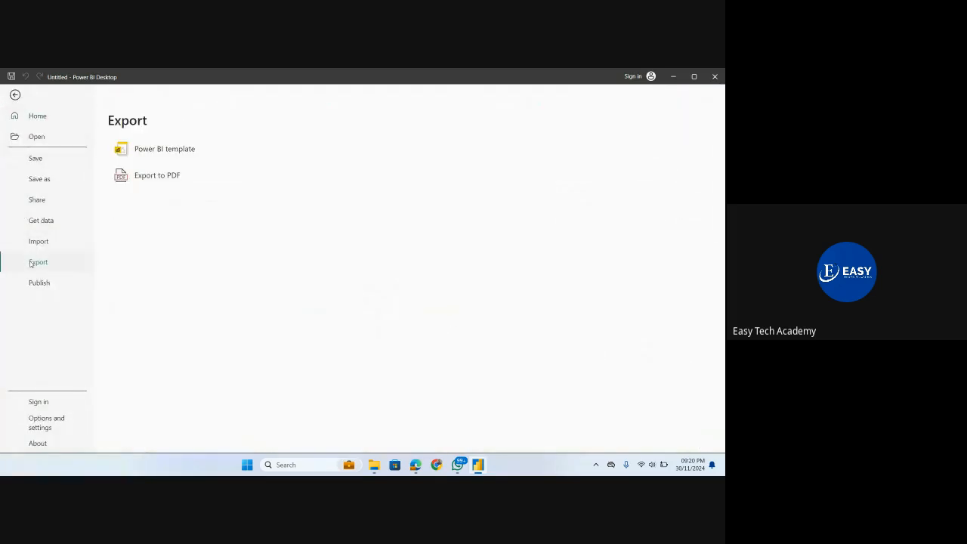
pyautogui.click(156, 176)
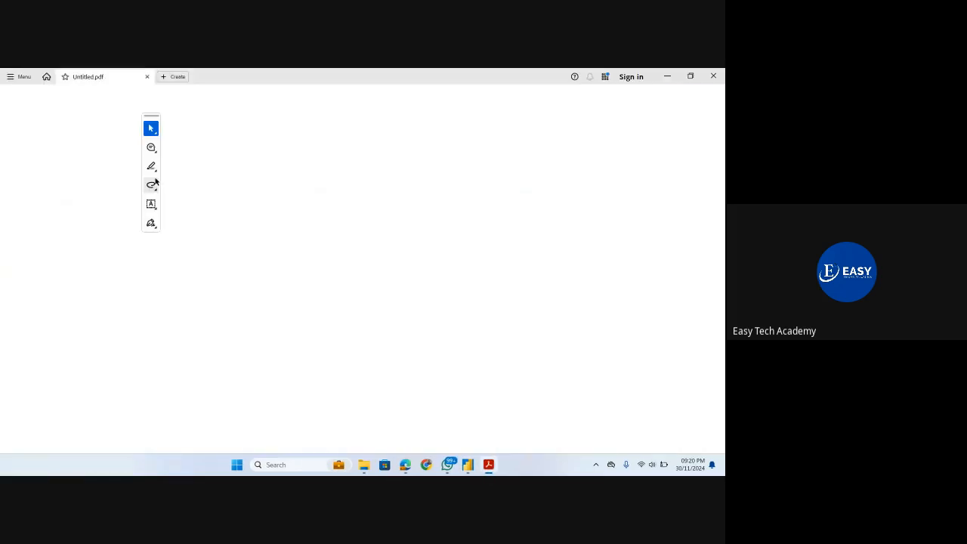
pyautogui.click(124, 121)
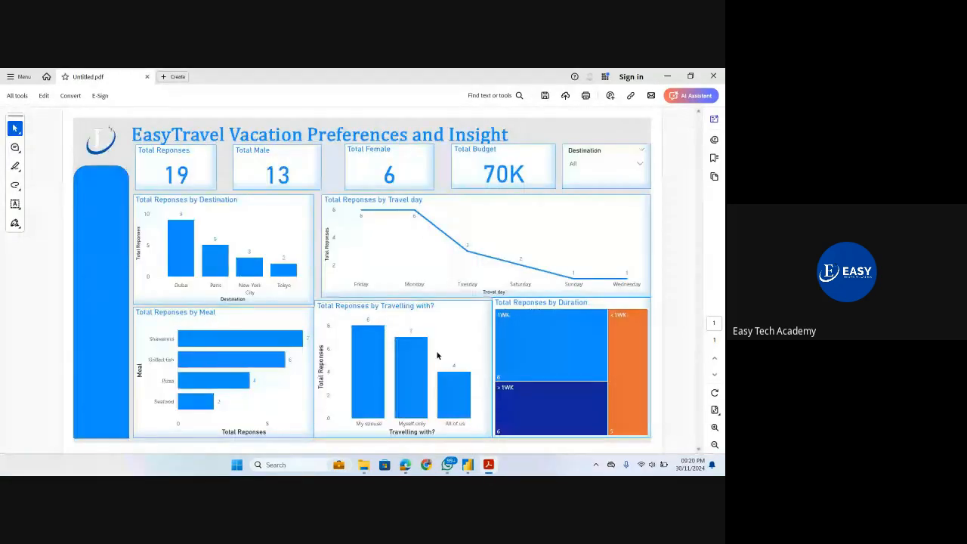
# Step: Reveal the exported Untitled.pdf in File Explorer and copy the file
pyautogui.rightClick(92, 78)
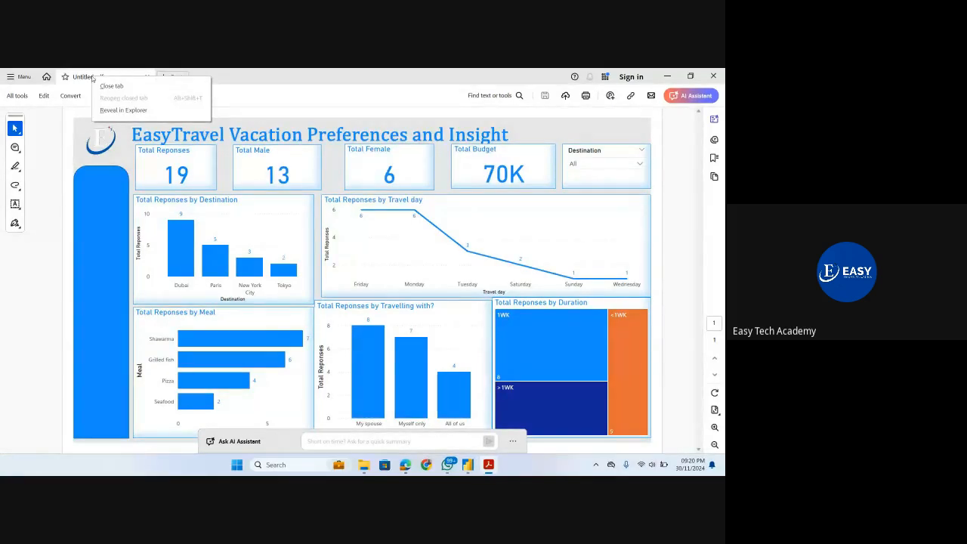
pyautogui.click(115, 112)
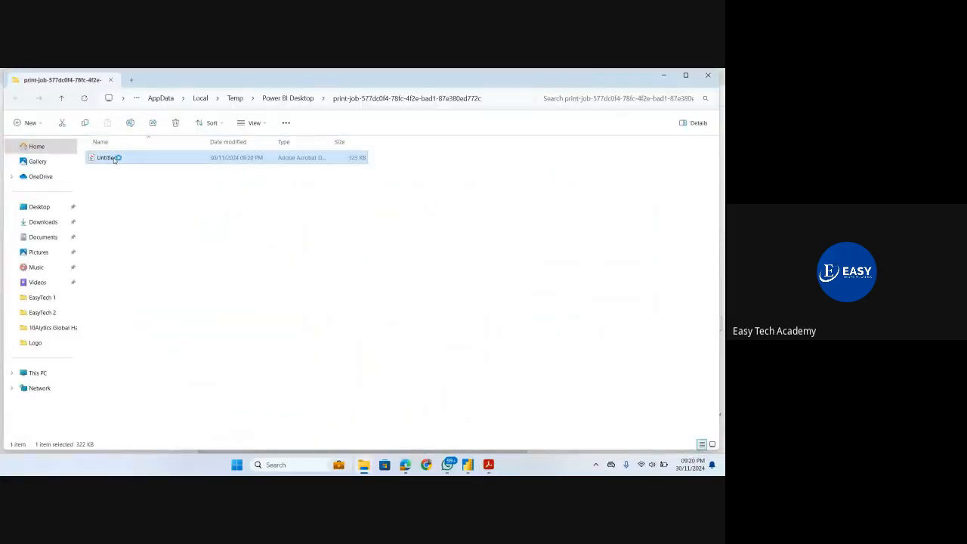
pyautogui.hotkey('ctrl', 'c')
# Step: Switch to WhatsApp and open the Easy Technologies Data Community group chat
pyautogui.click(447, 465)
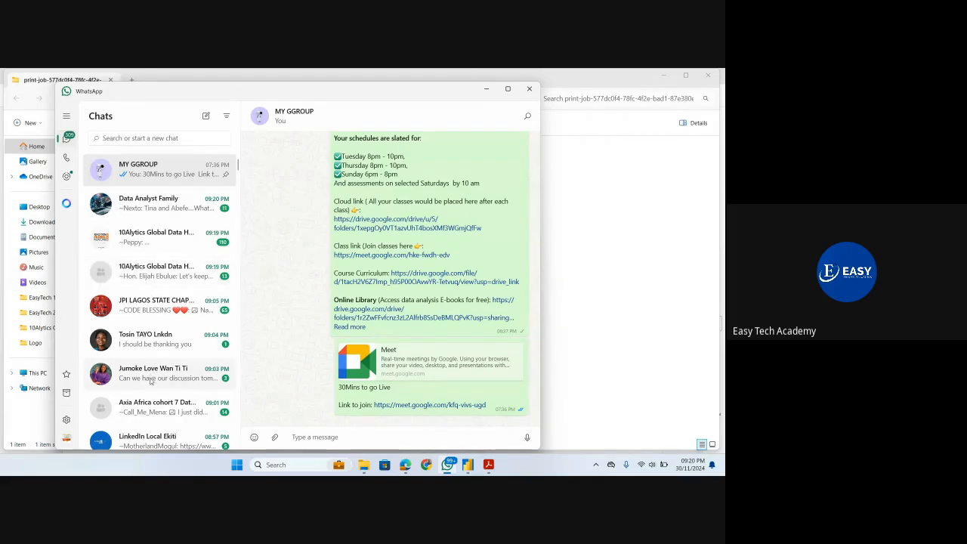
pyautogui.scroll(-5, 151, 381)
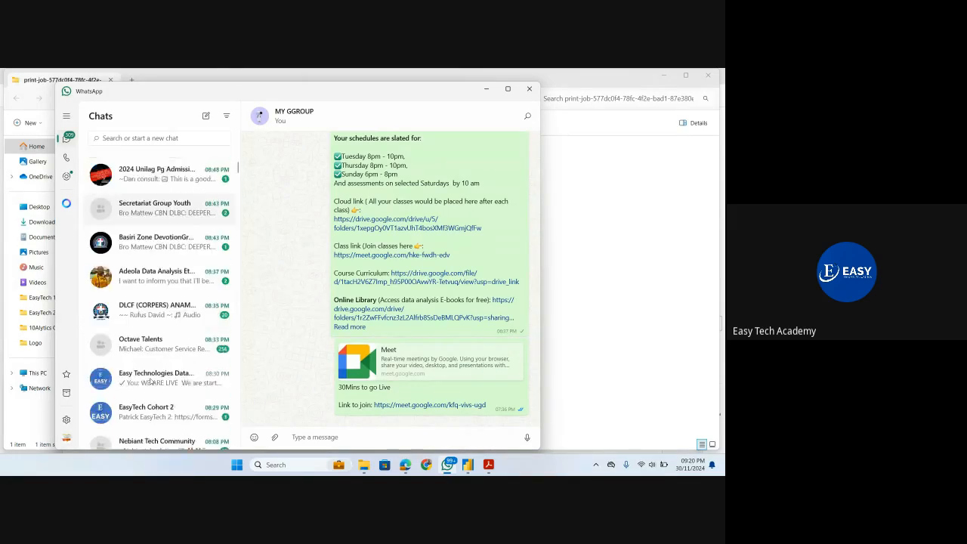
pyautogui.scroll(-1, 150, 381)
pyautogui.click(155, 346)
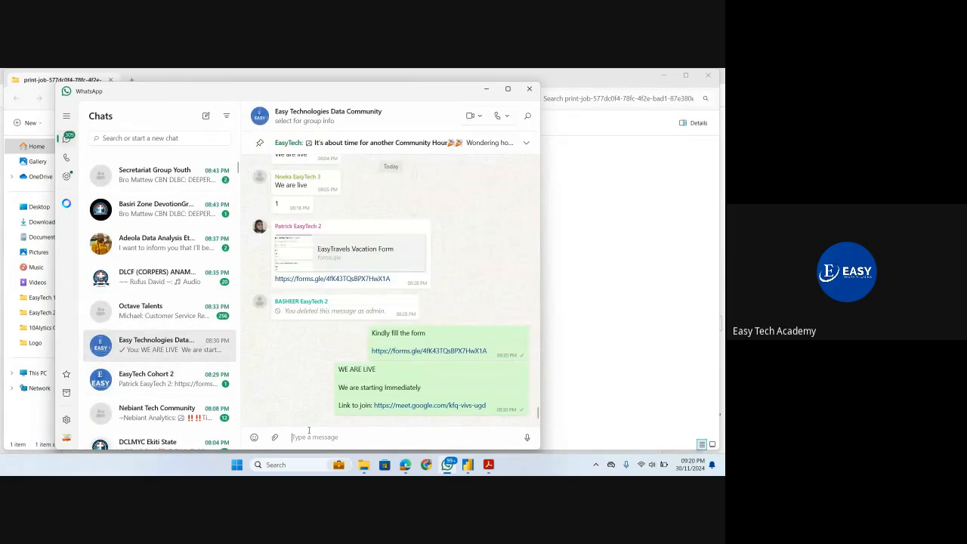